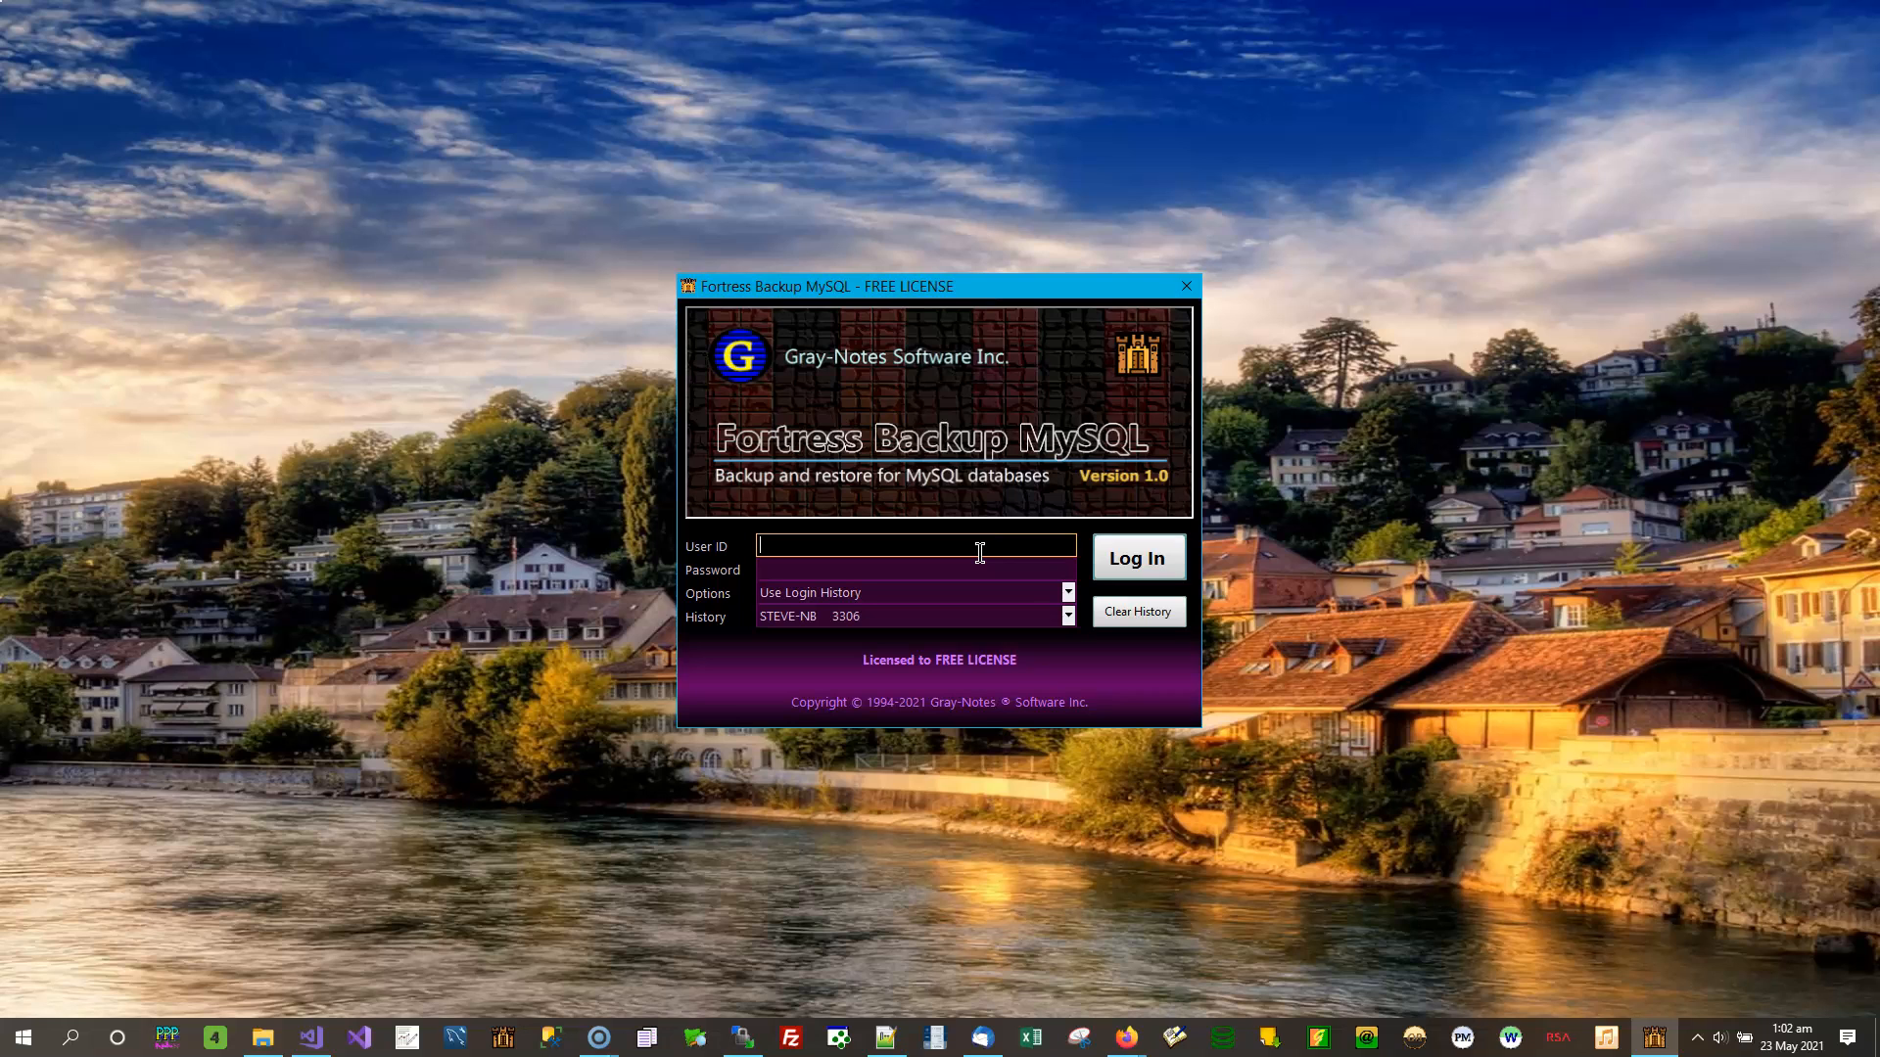
Log in with the user ID sa and the account password, using the existing login history entry
{"action": "type", "text": "sa"}
{"action": "key", "text": "Tab"}
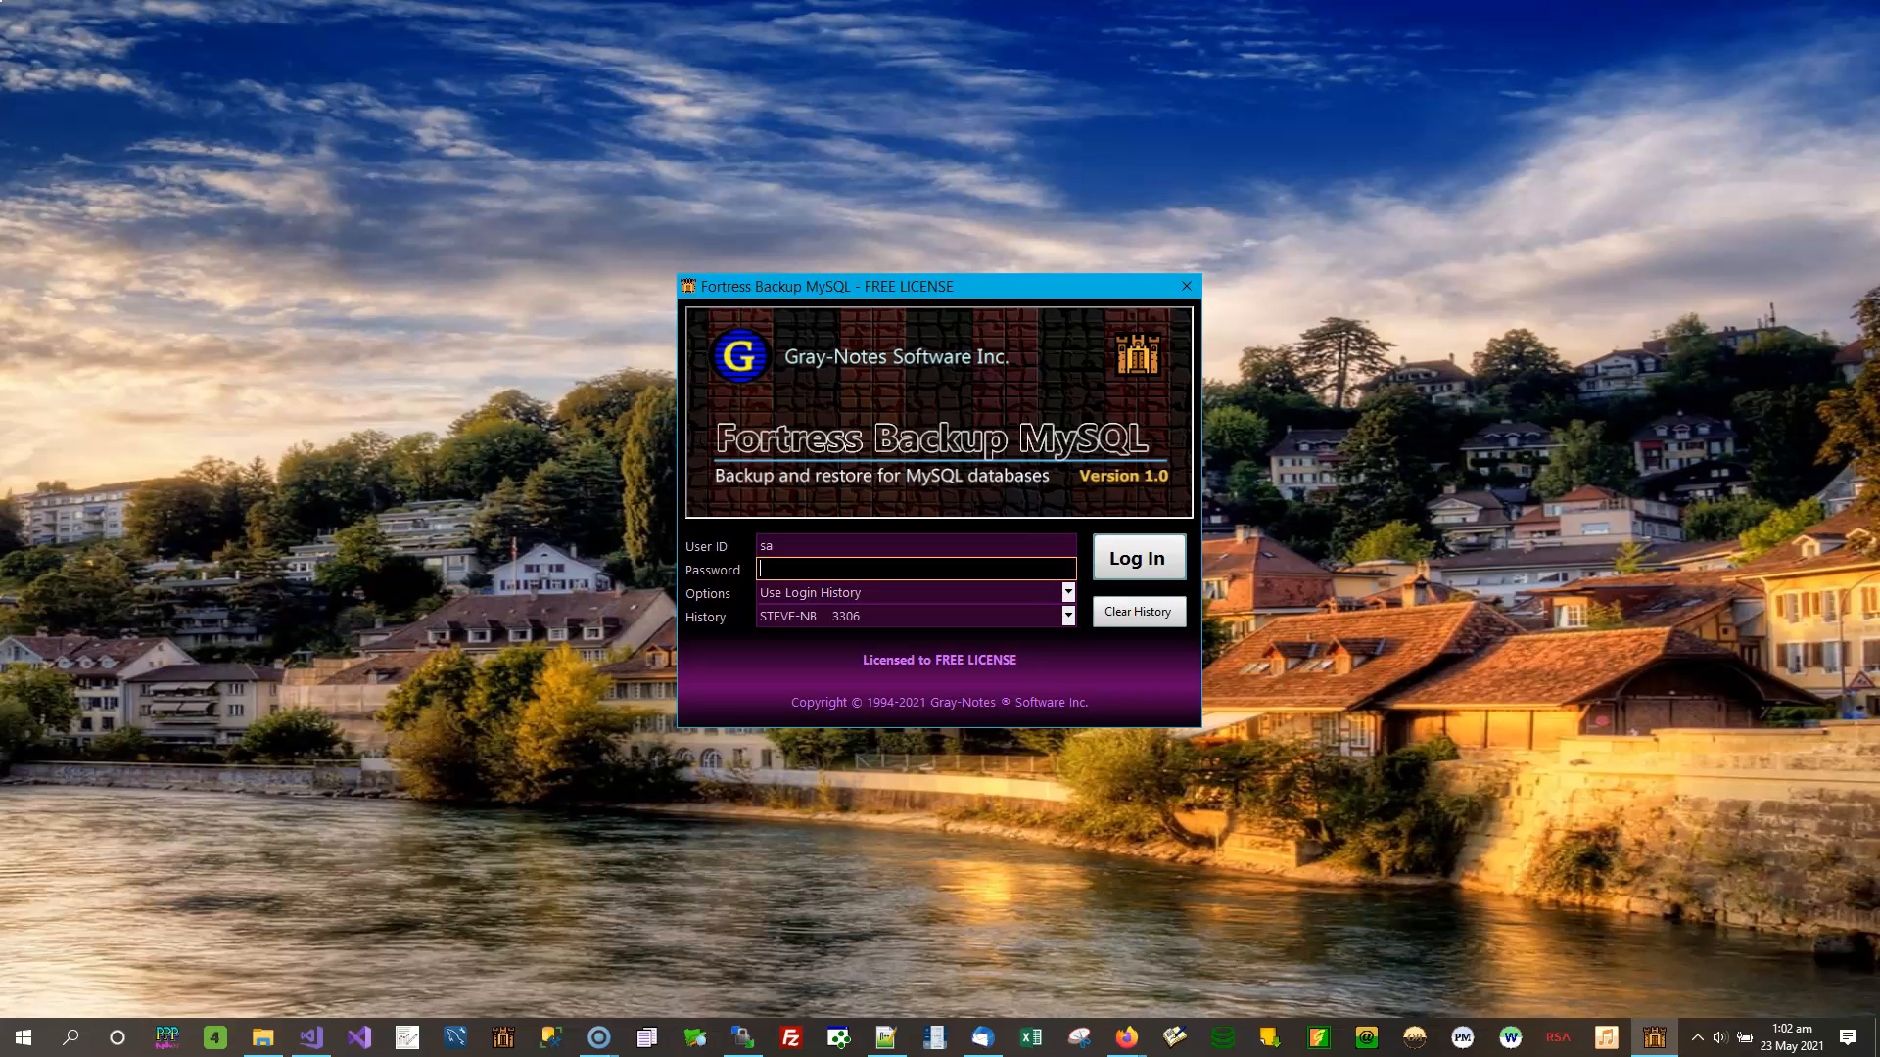
{"action": "type", "text": "••••"}
{"action": "left_click", "coordinate": [1151, 569]}
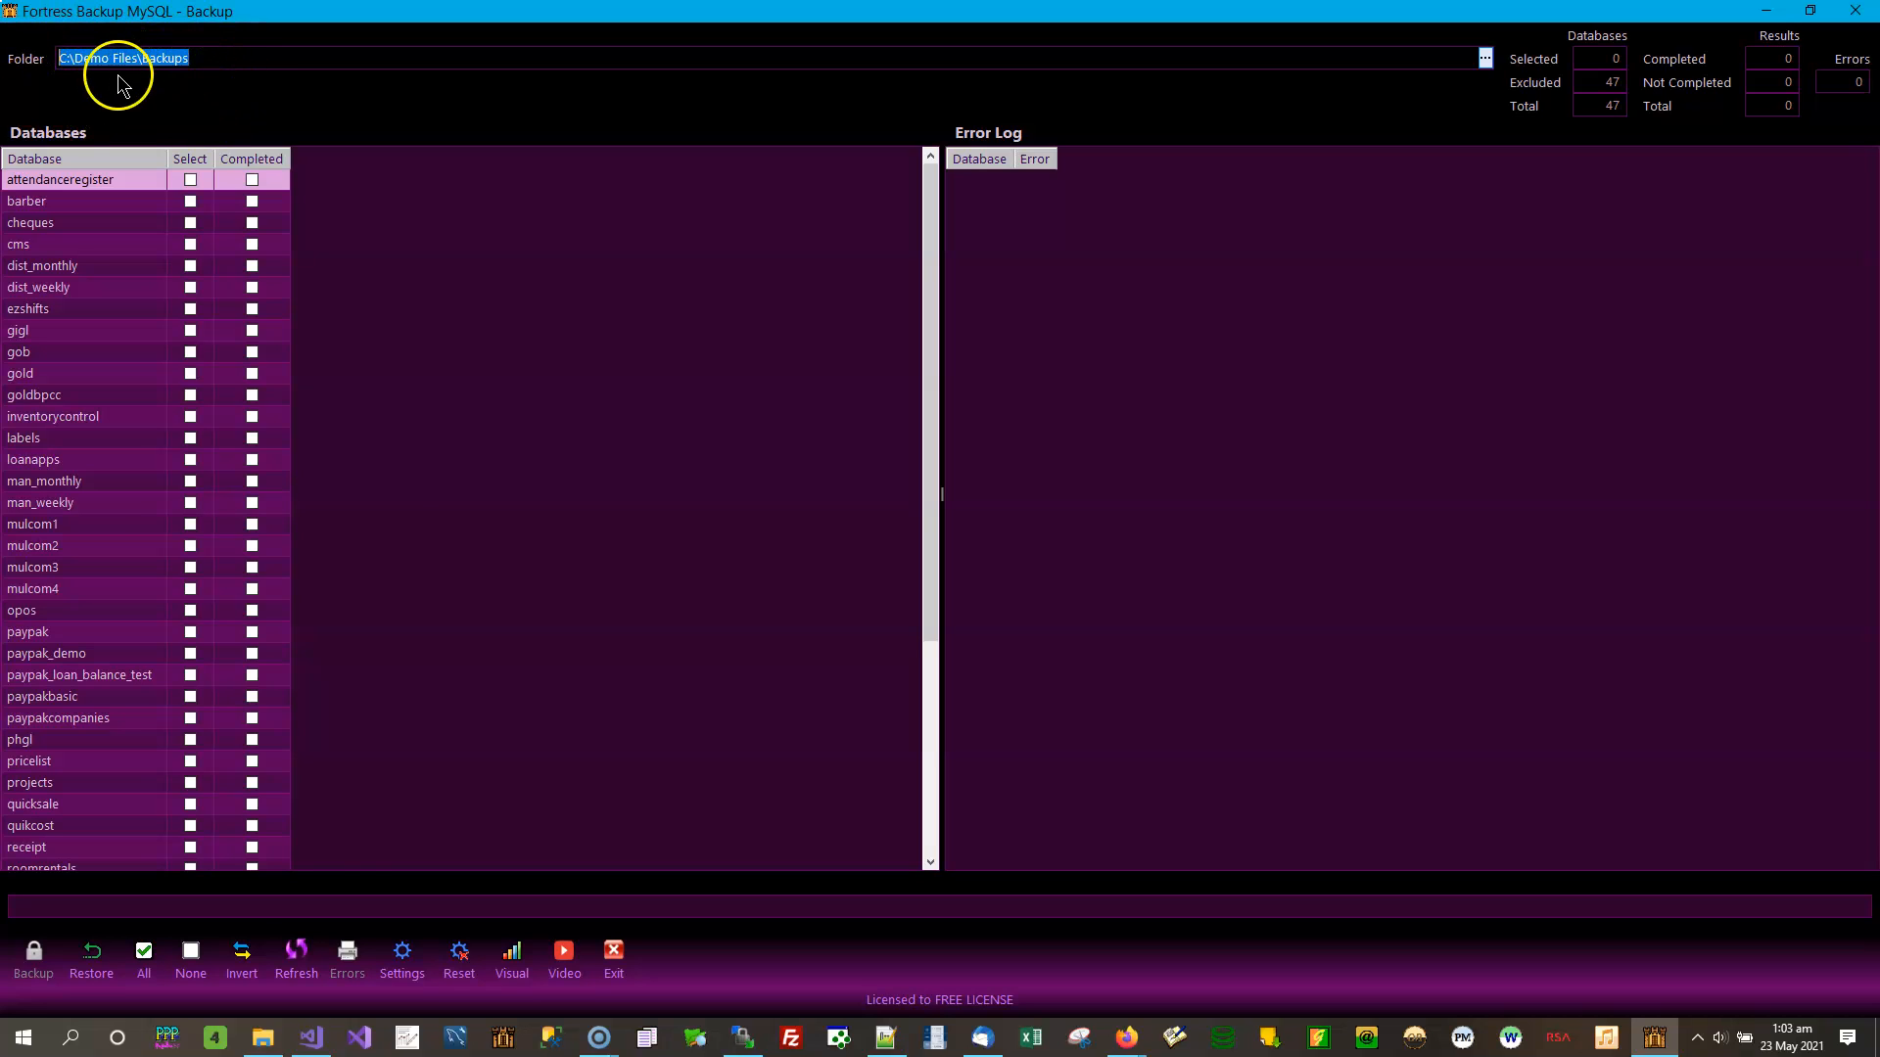
Switch to File Explorer and examine how the dated backup folders in C:\Demo Files\Backups are named by date, time and computer
{"action": "left_click", "coordinate": [276, 1046]}
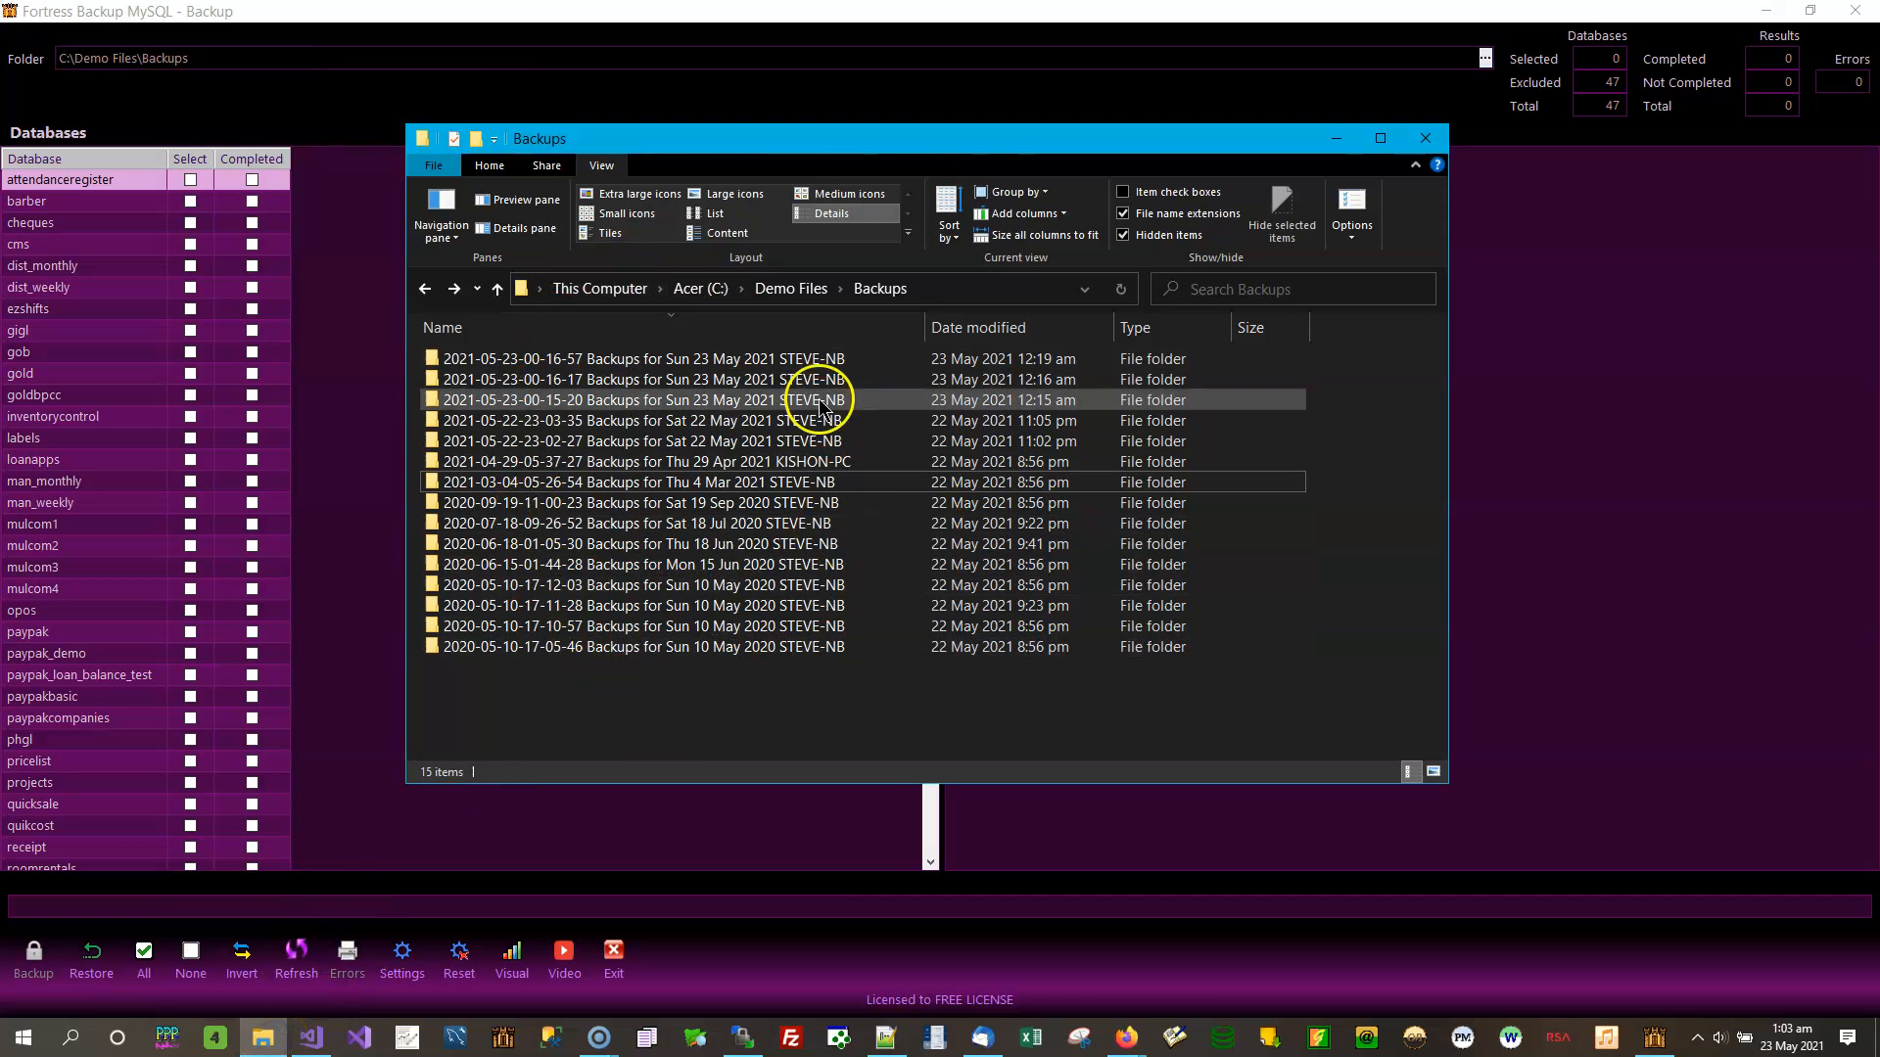
{"action": "left_click", "coordinate": [585, 364]}
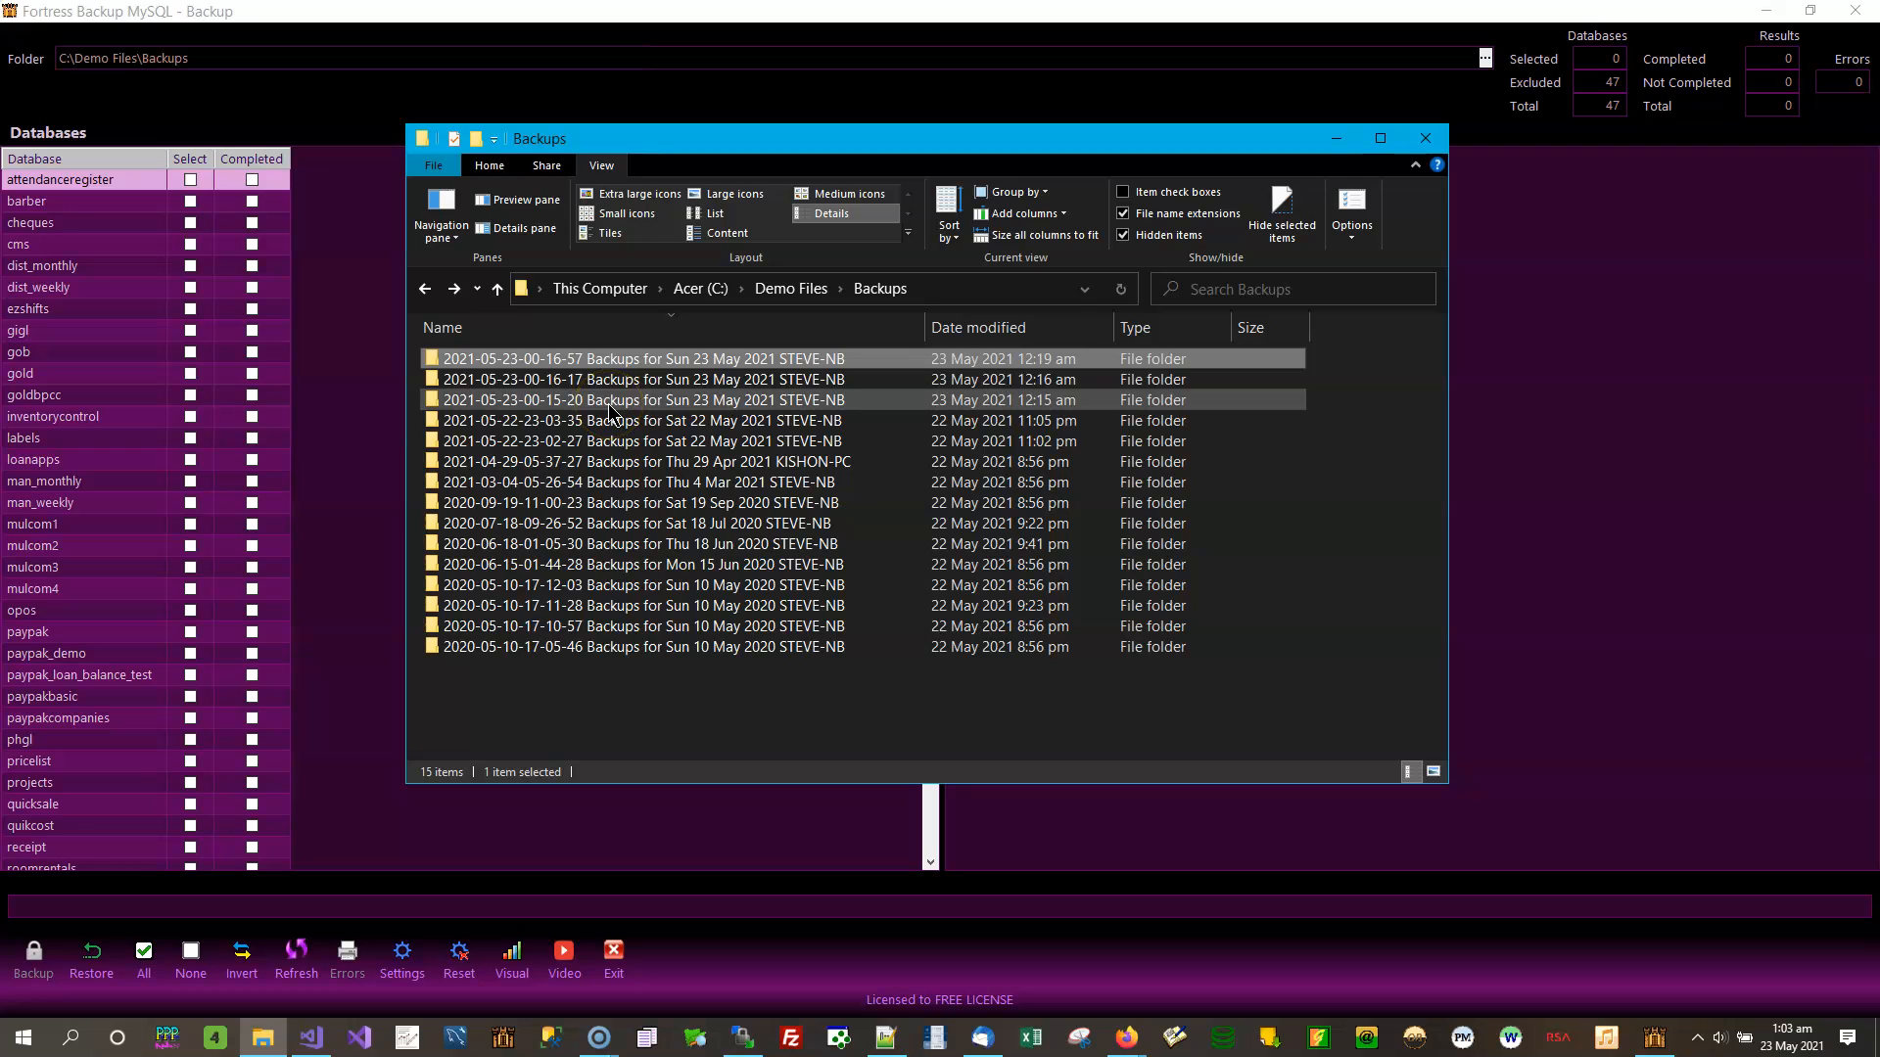
{"action": "left_click", "coordinate": [674, 401]}
{"action": "left_click", "coordinate": [692, 380]}
{"action": "left_click", "coordinate": [696, 360]}
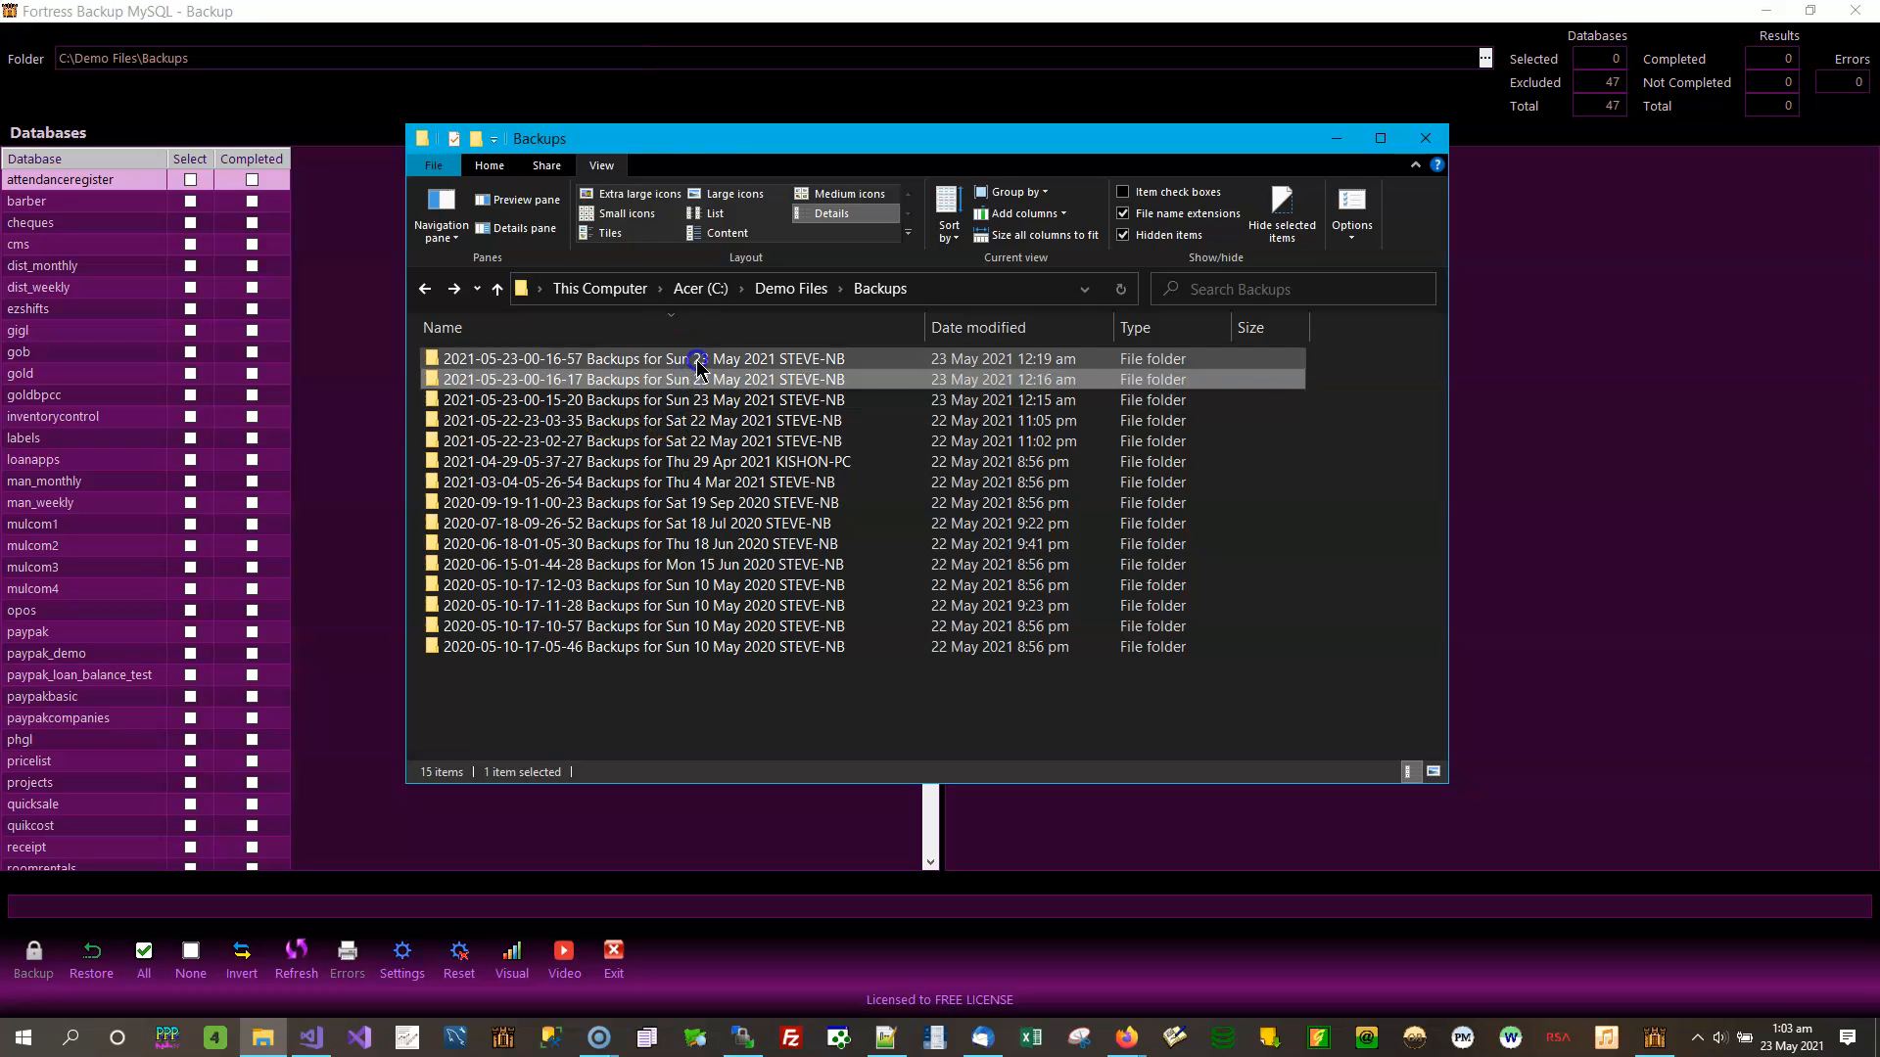
{"action": "left_click", "coordinate": [691, 401]}
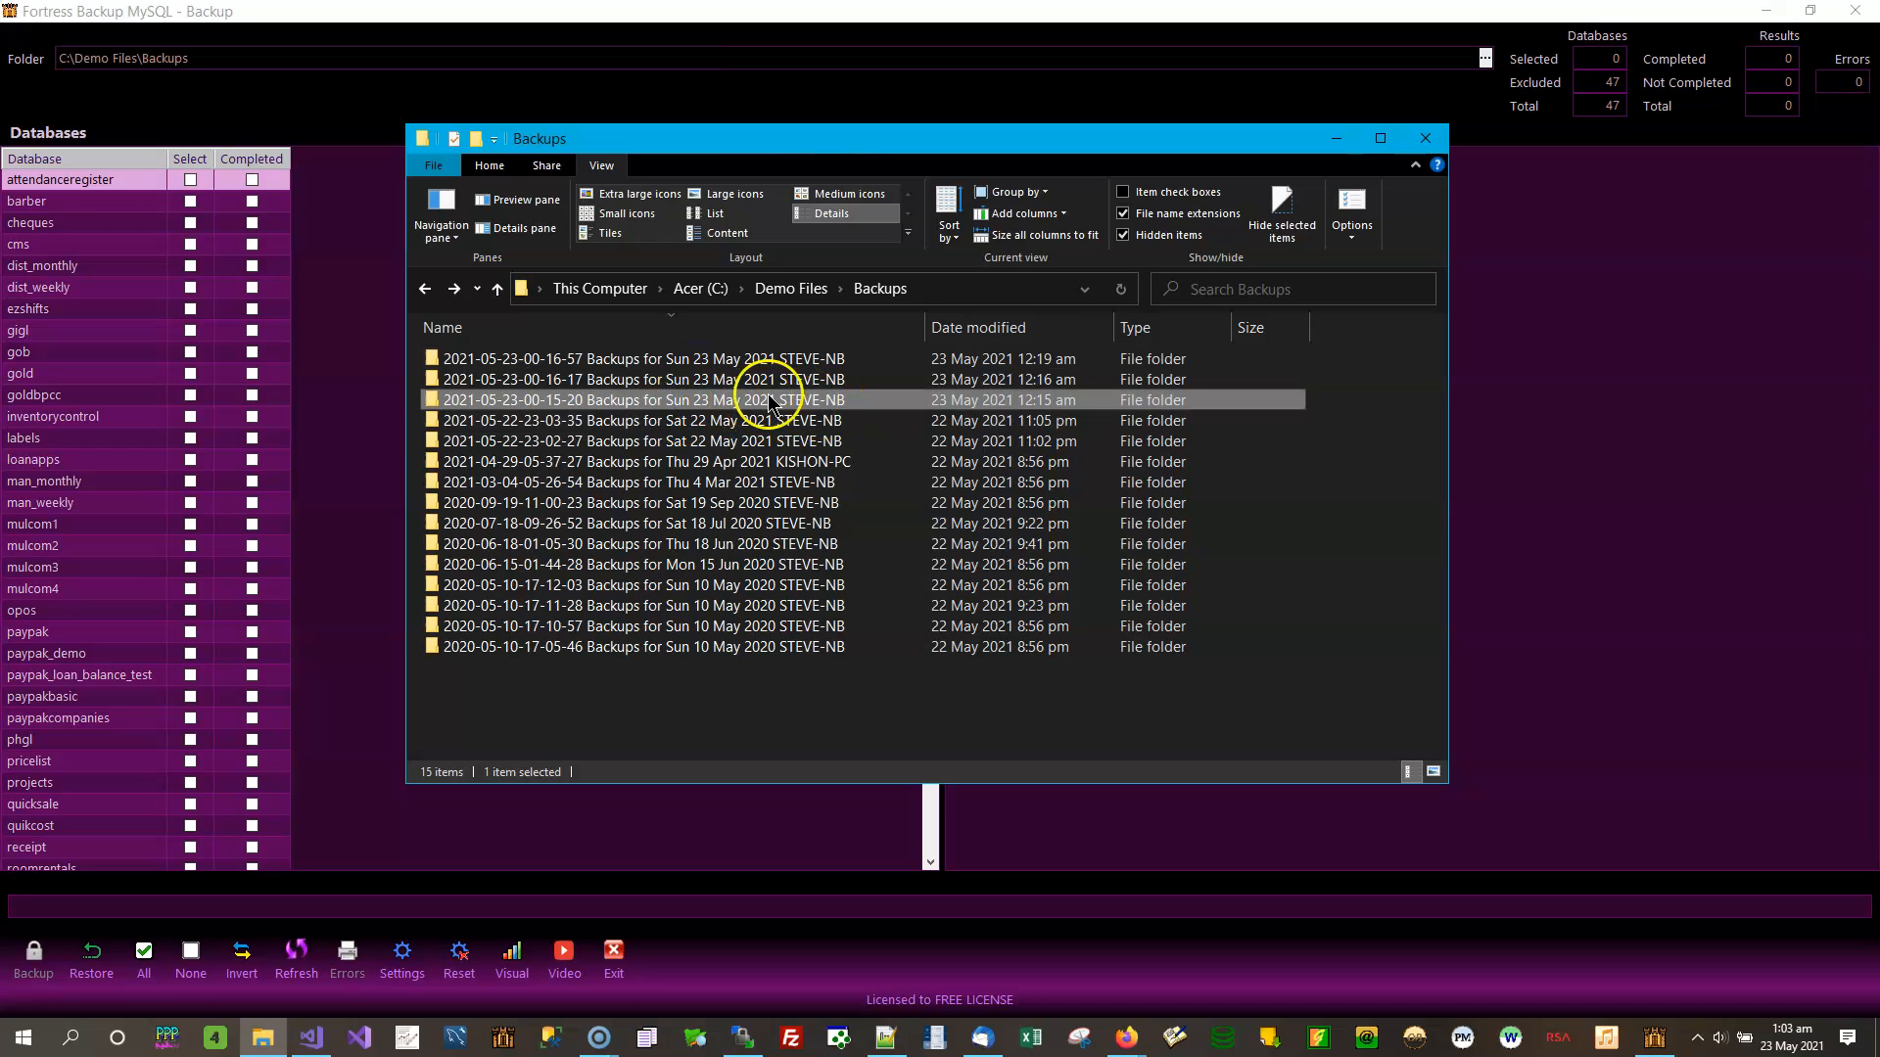
{"action": "mouse_move", "coordinate": [605, 396]}
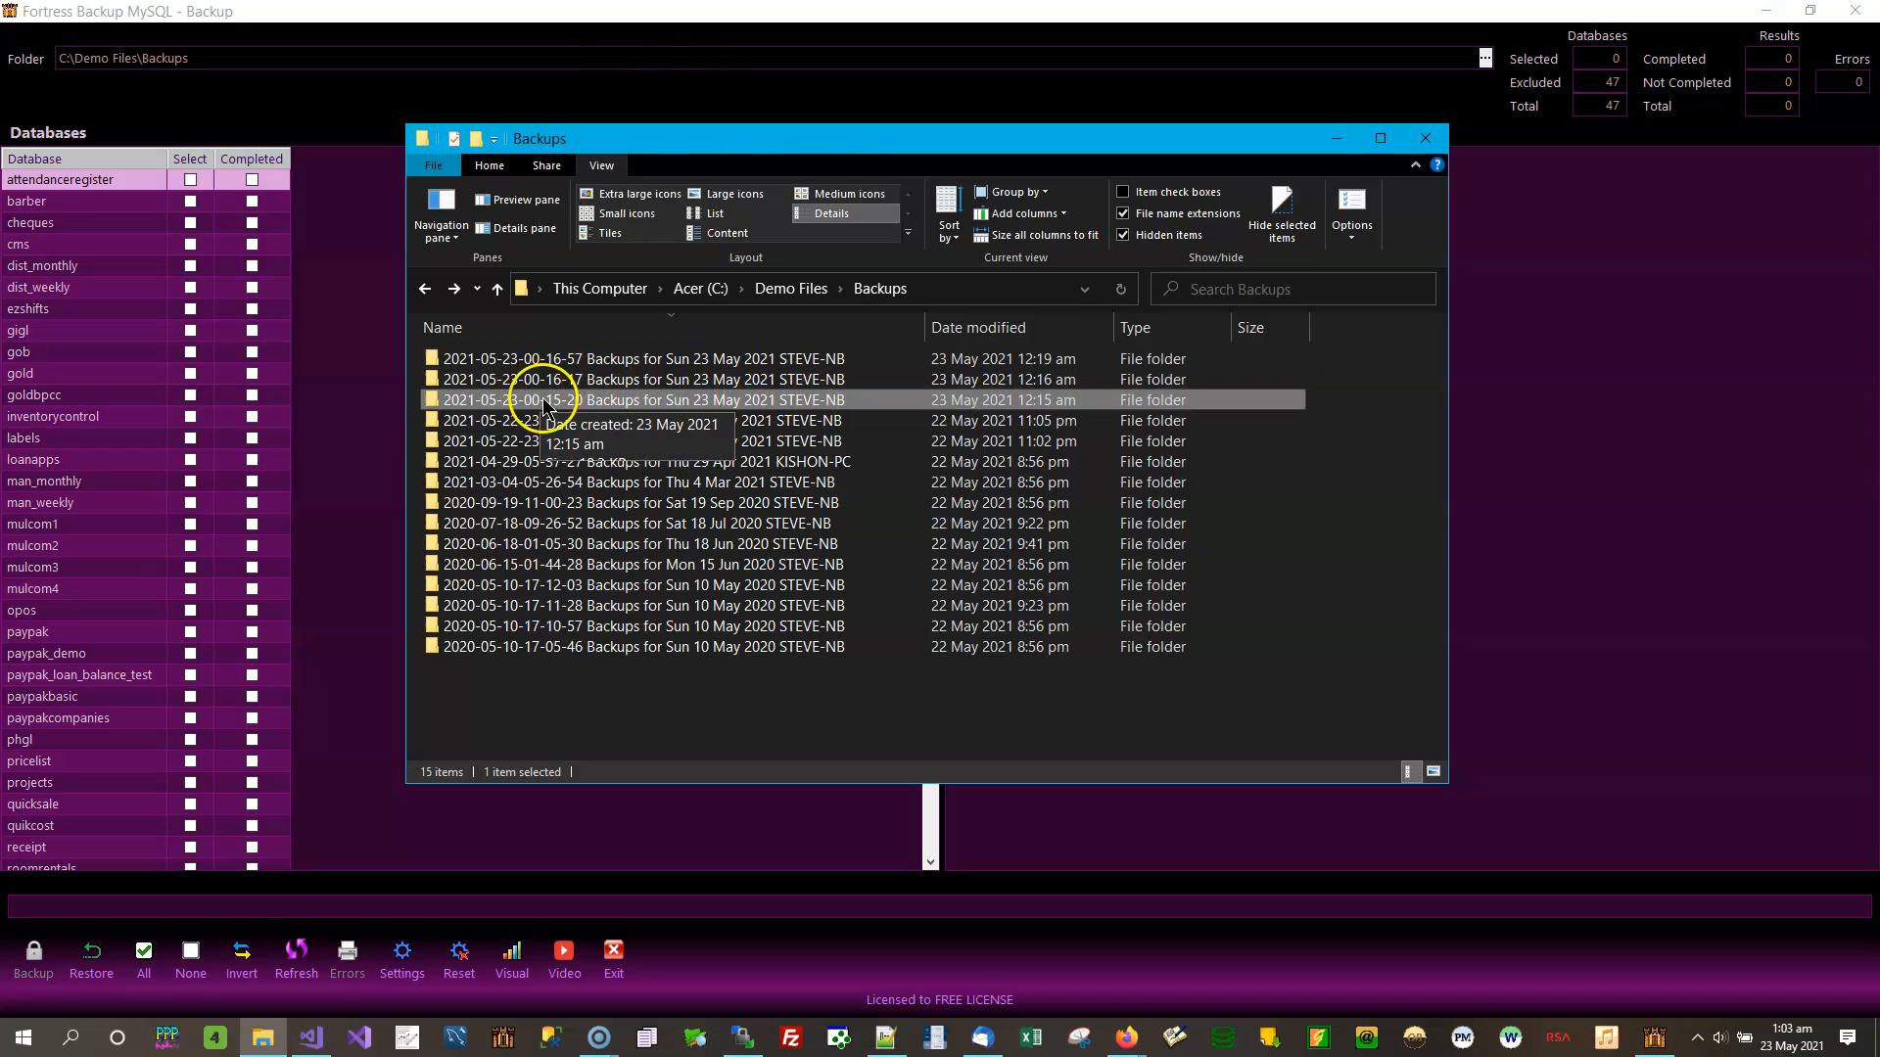
{"action": "left_click", "coordinate": [723, 383]}
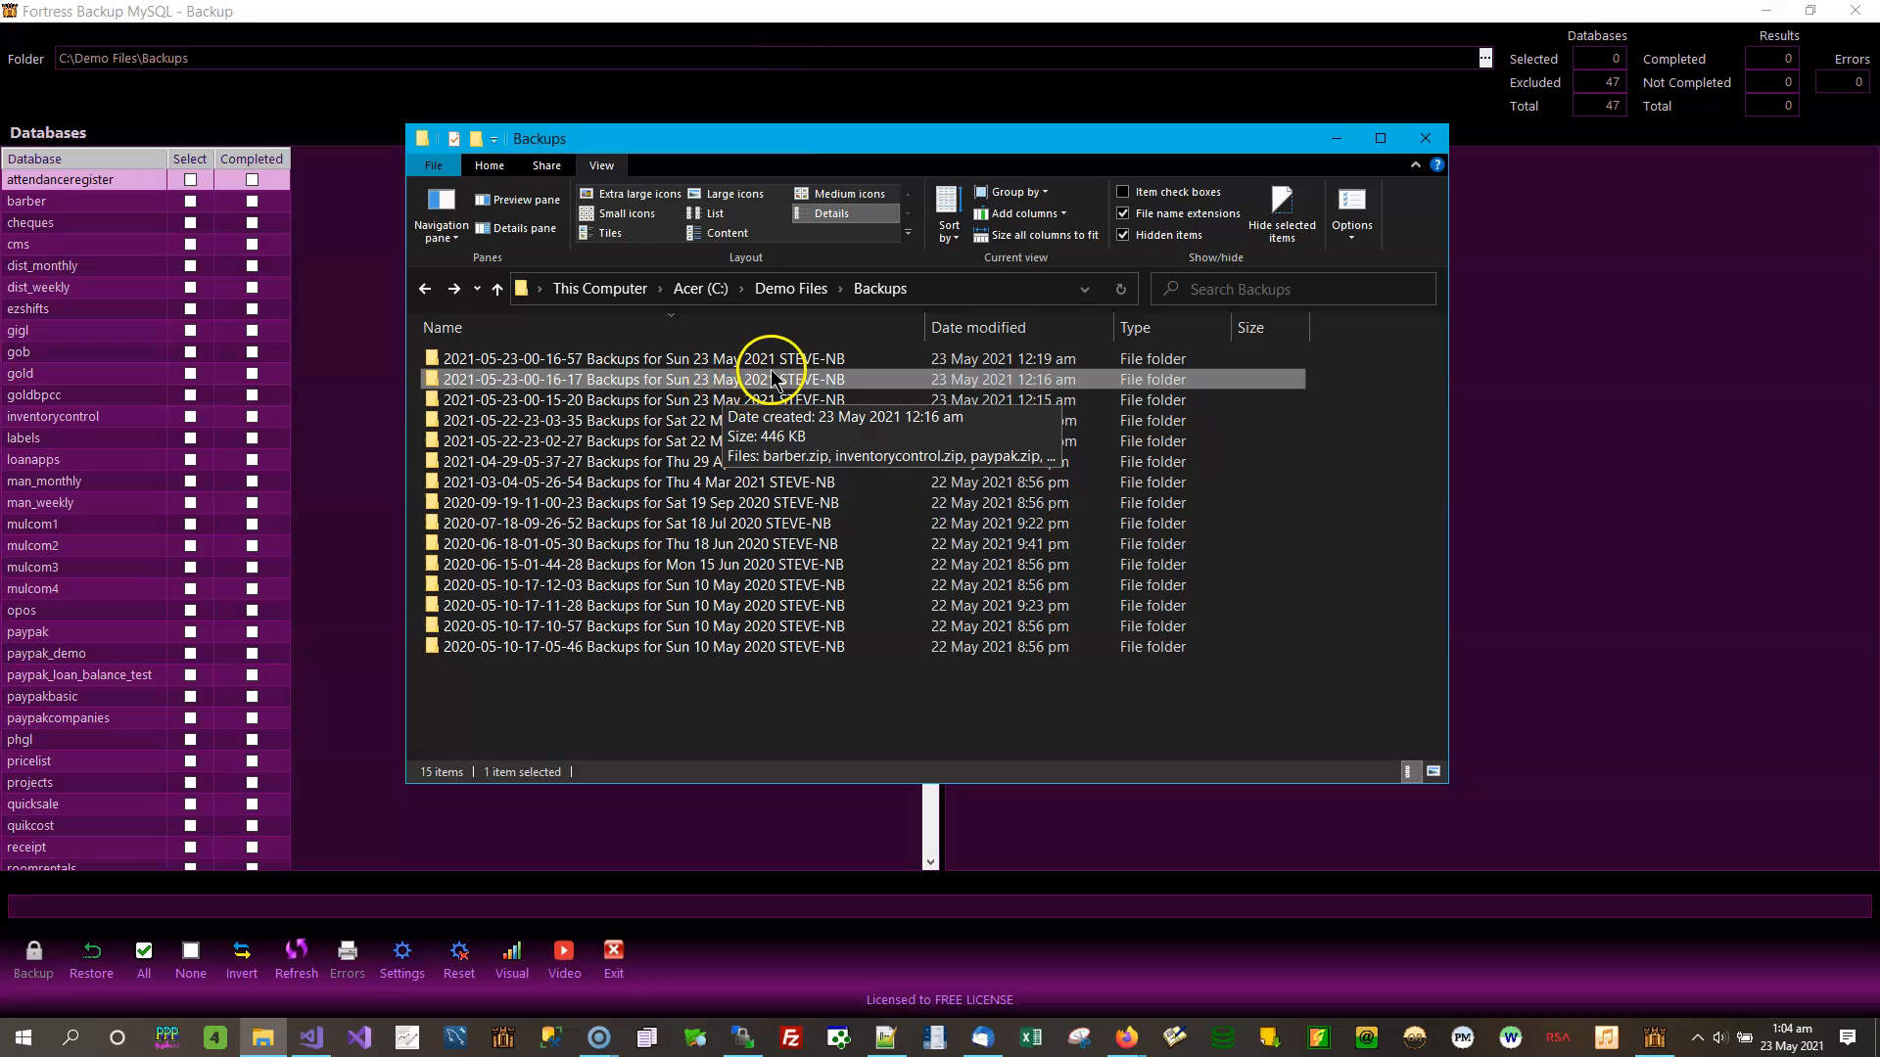
{"action": "left_click", "coordinate": [747, 362]}
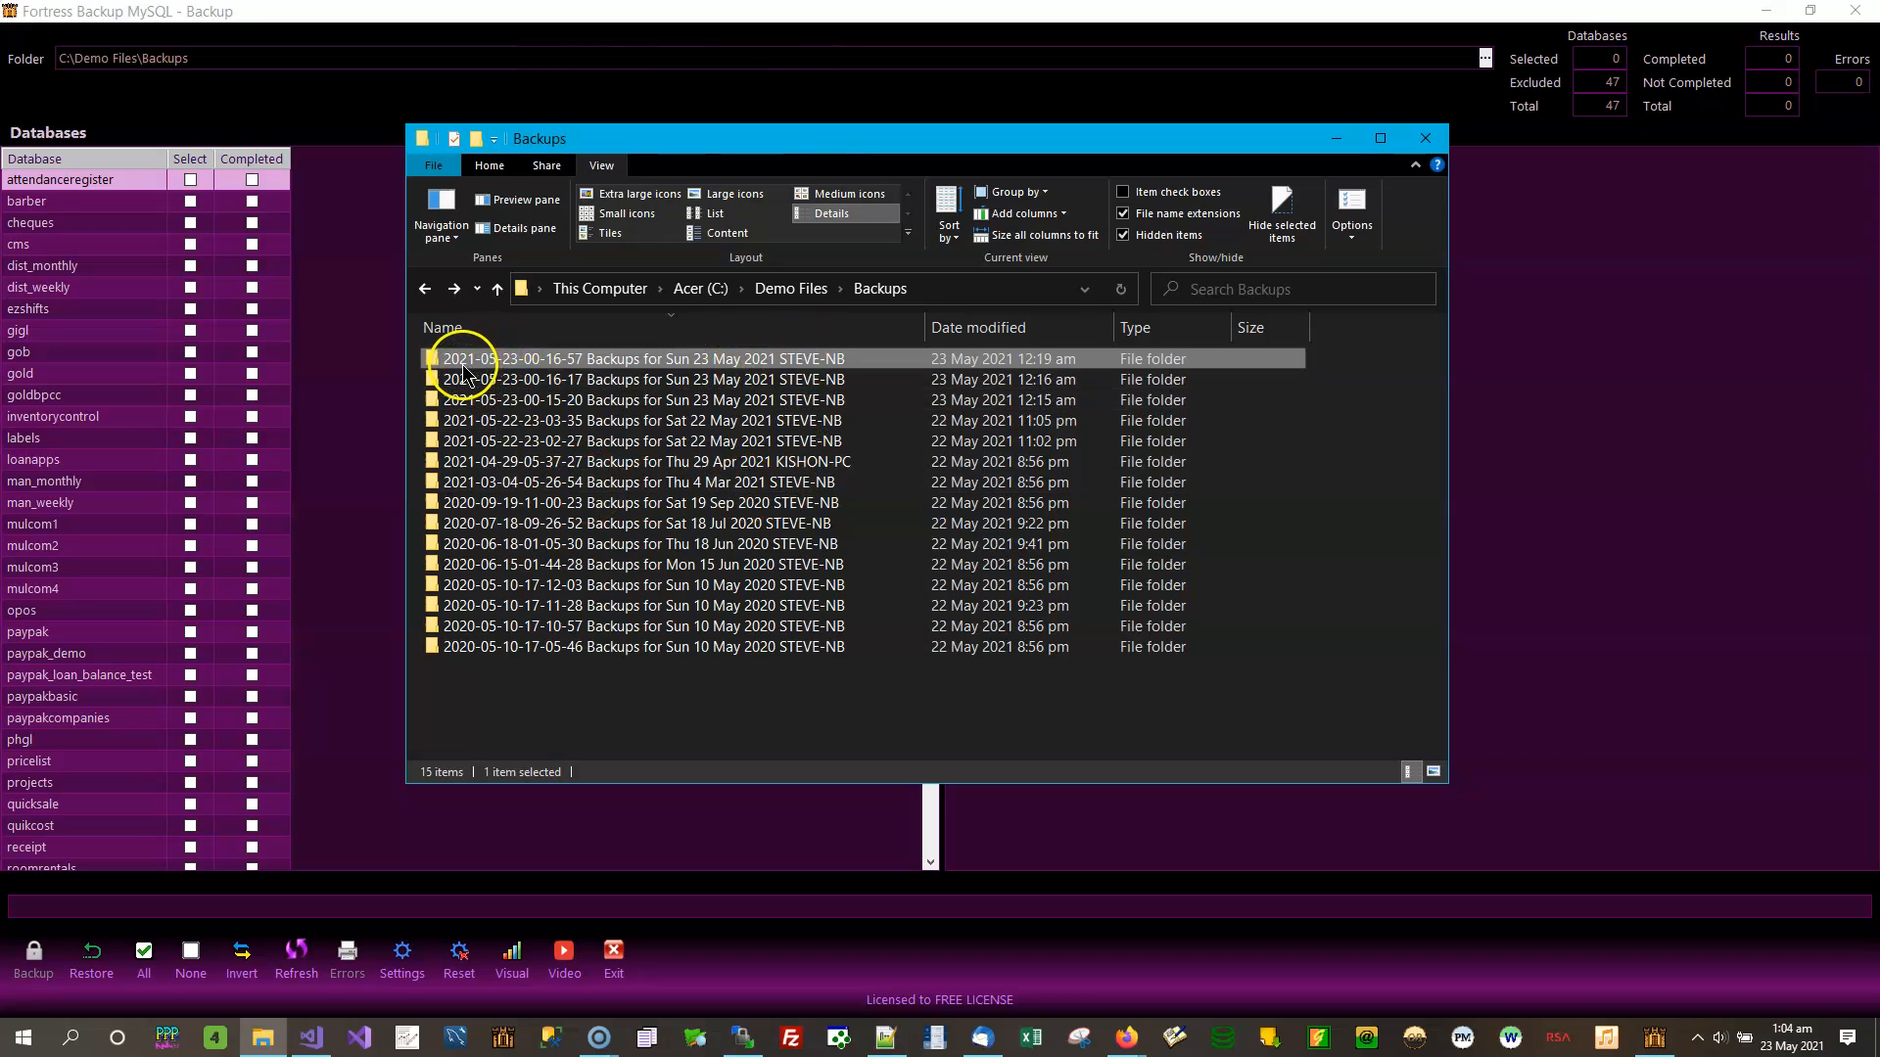
{"action": "mouse_move", "coordinate": [490, 372]}
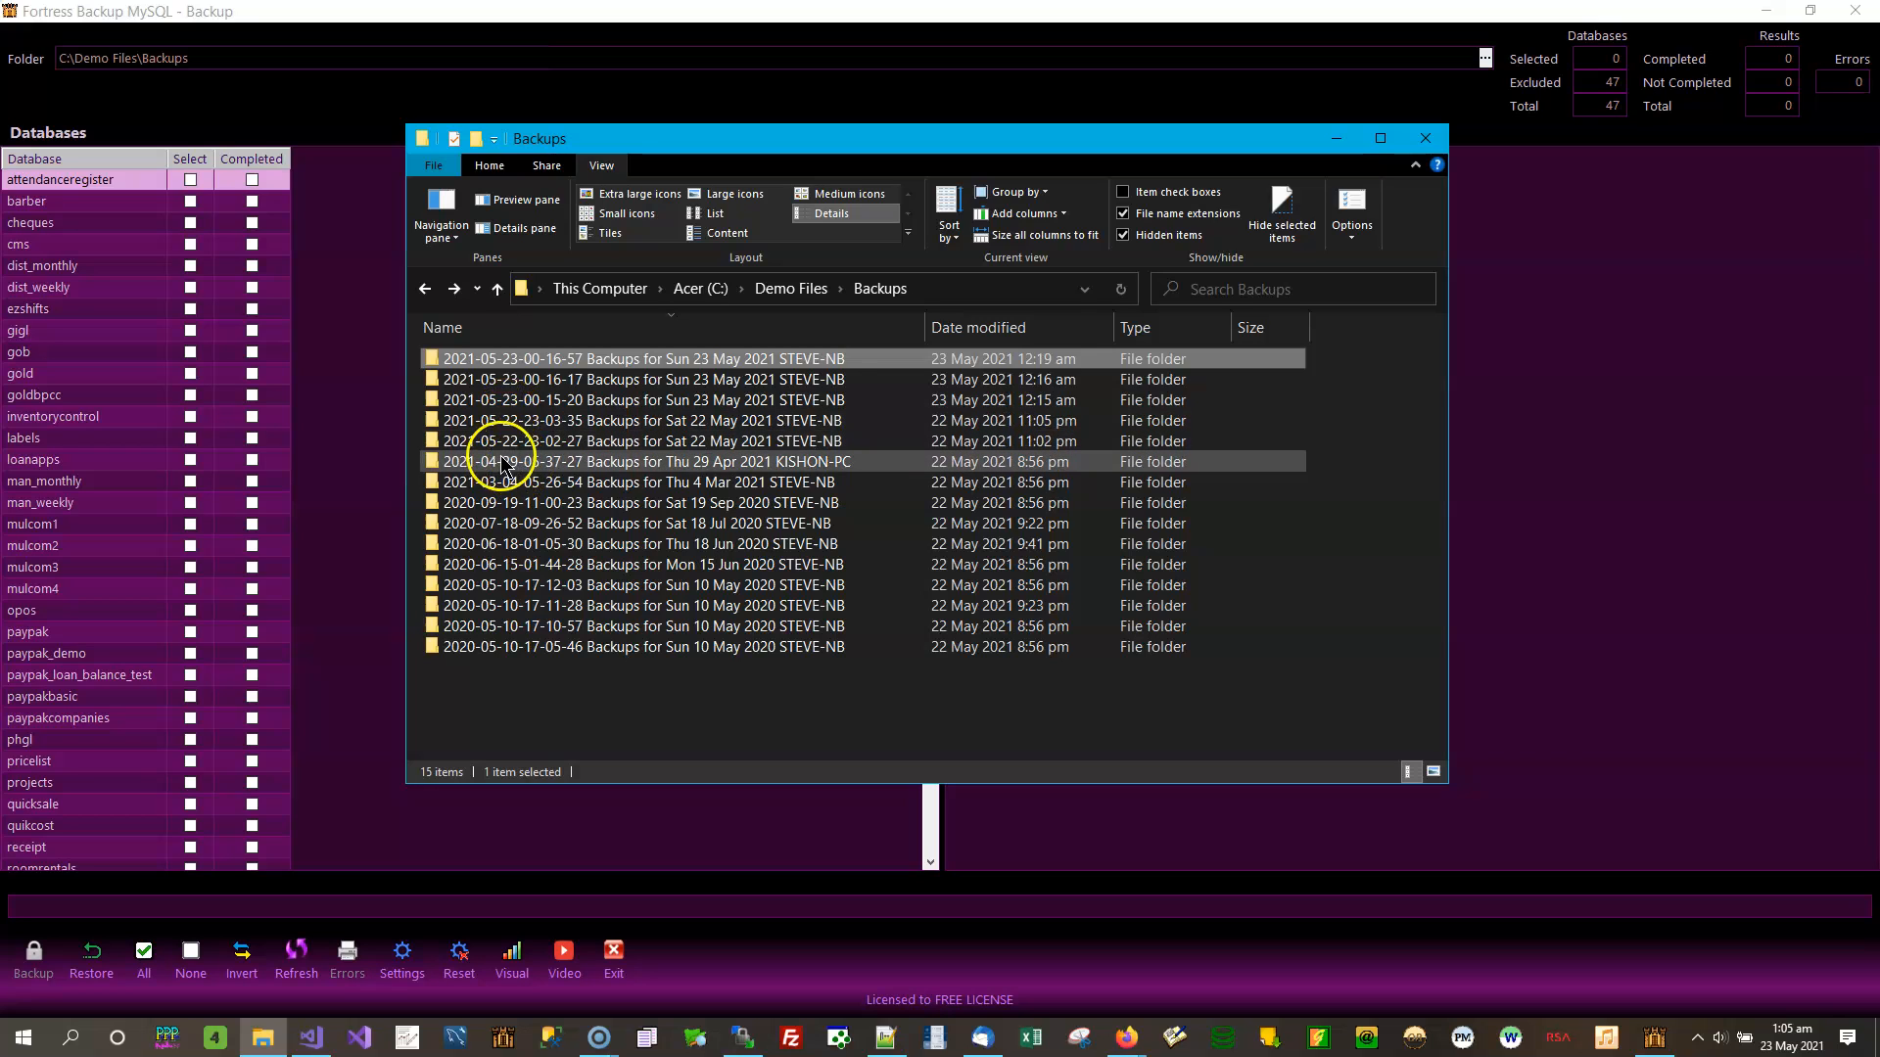
{"action": "mouse_move", "coordinate": [486, 472]}
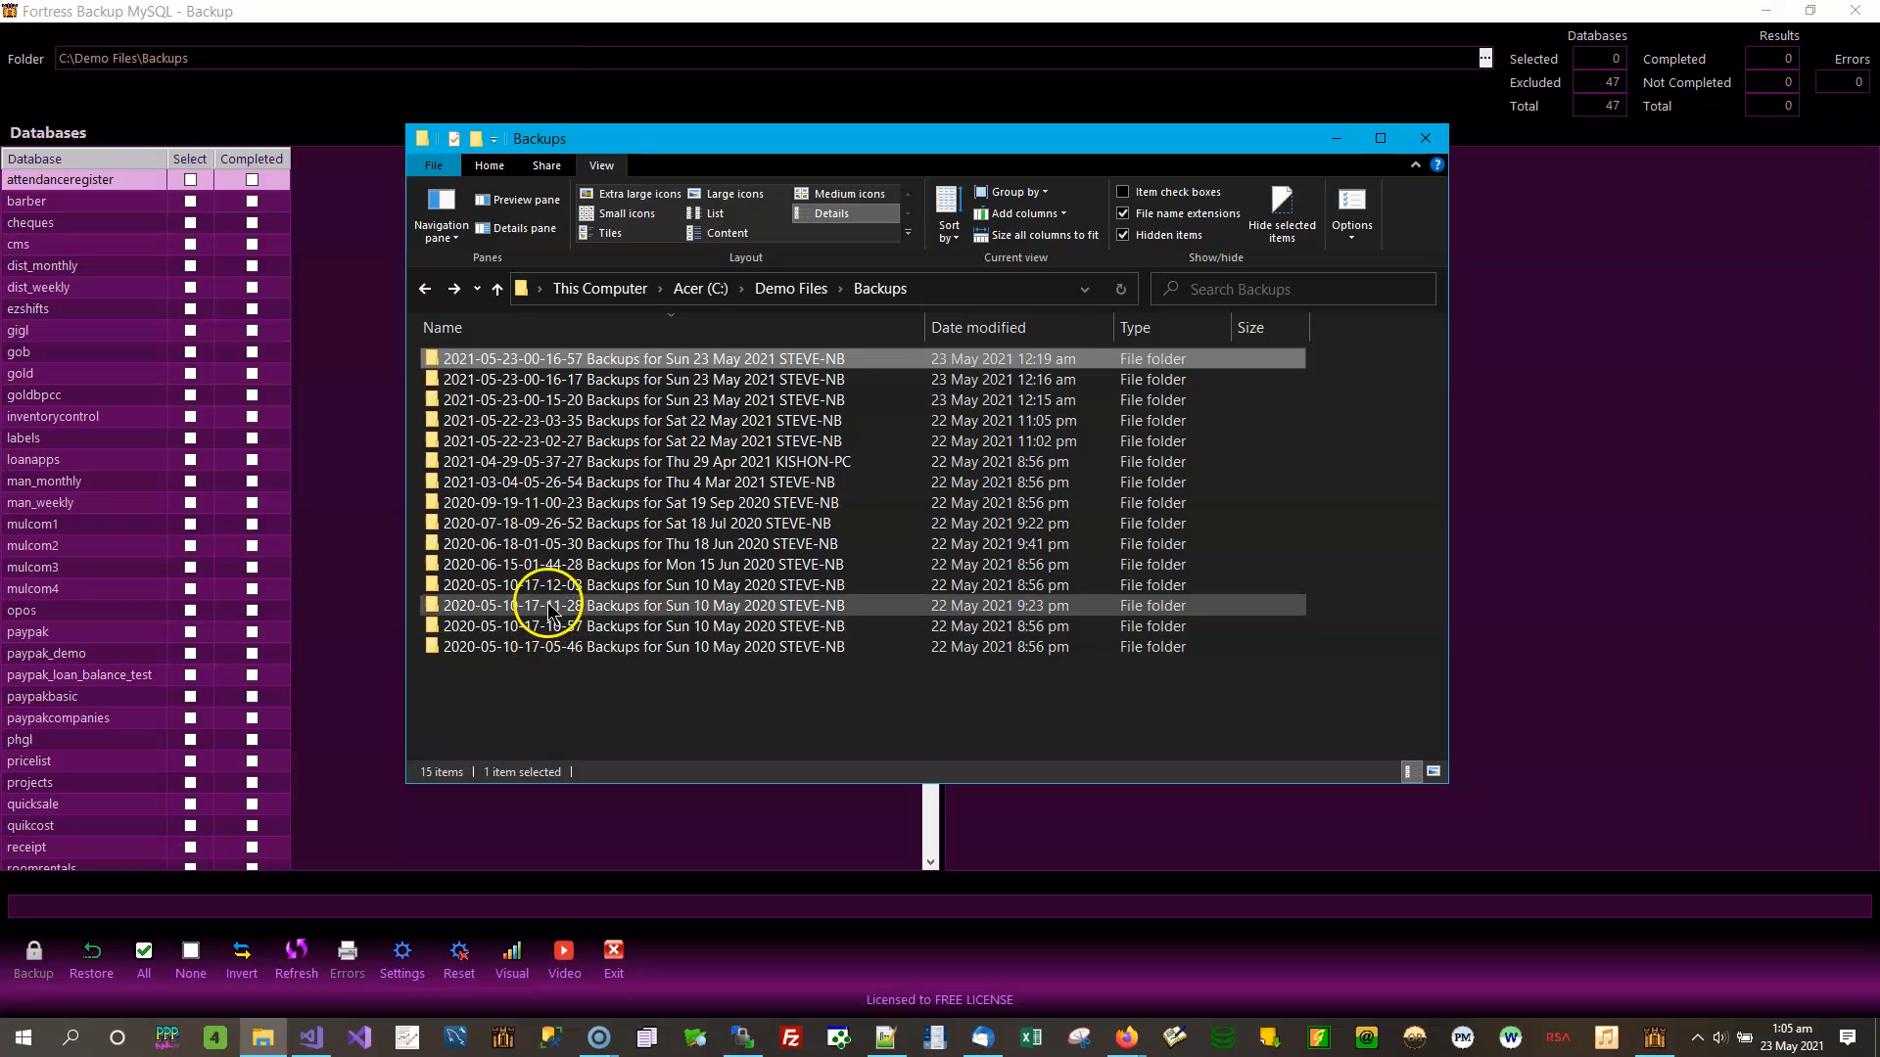
{"action": "mouse_move", "coordinate": [554, 607]}
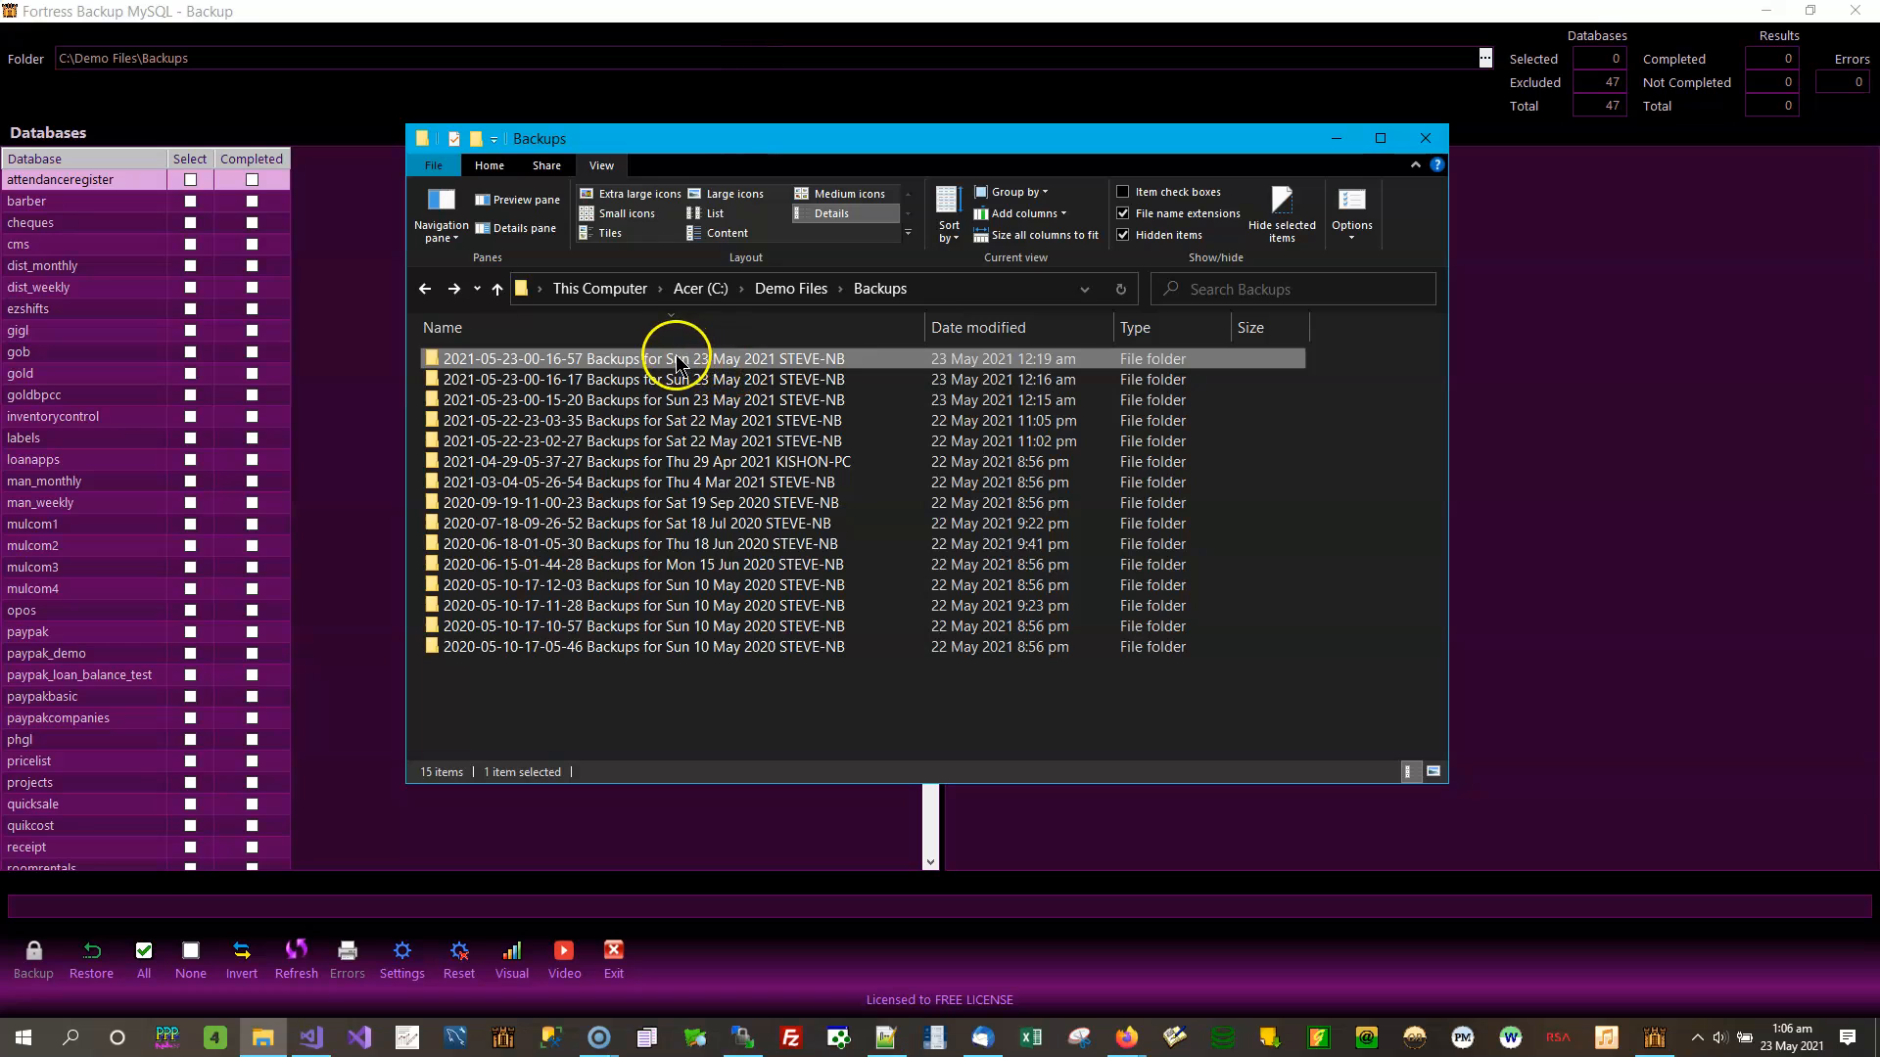
{"action": "mouse_move", "coordinate": [713, 367]}
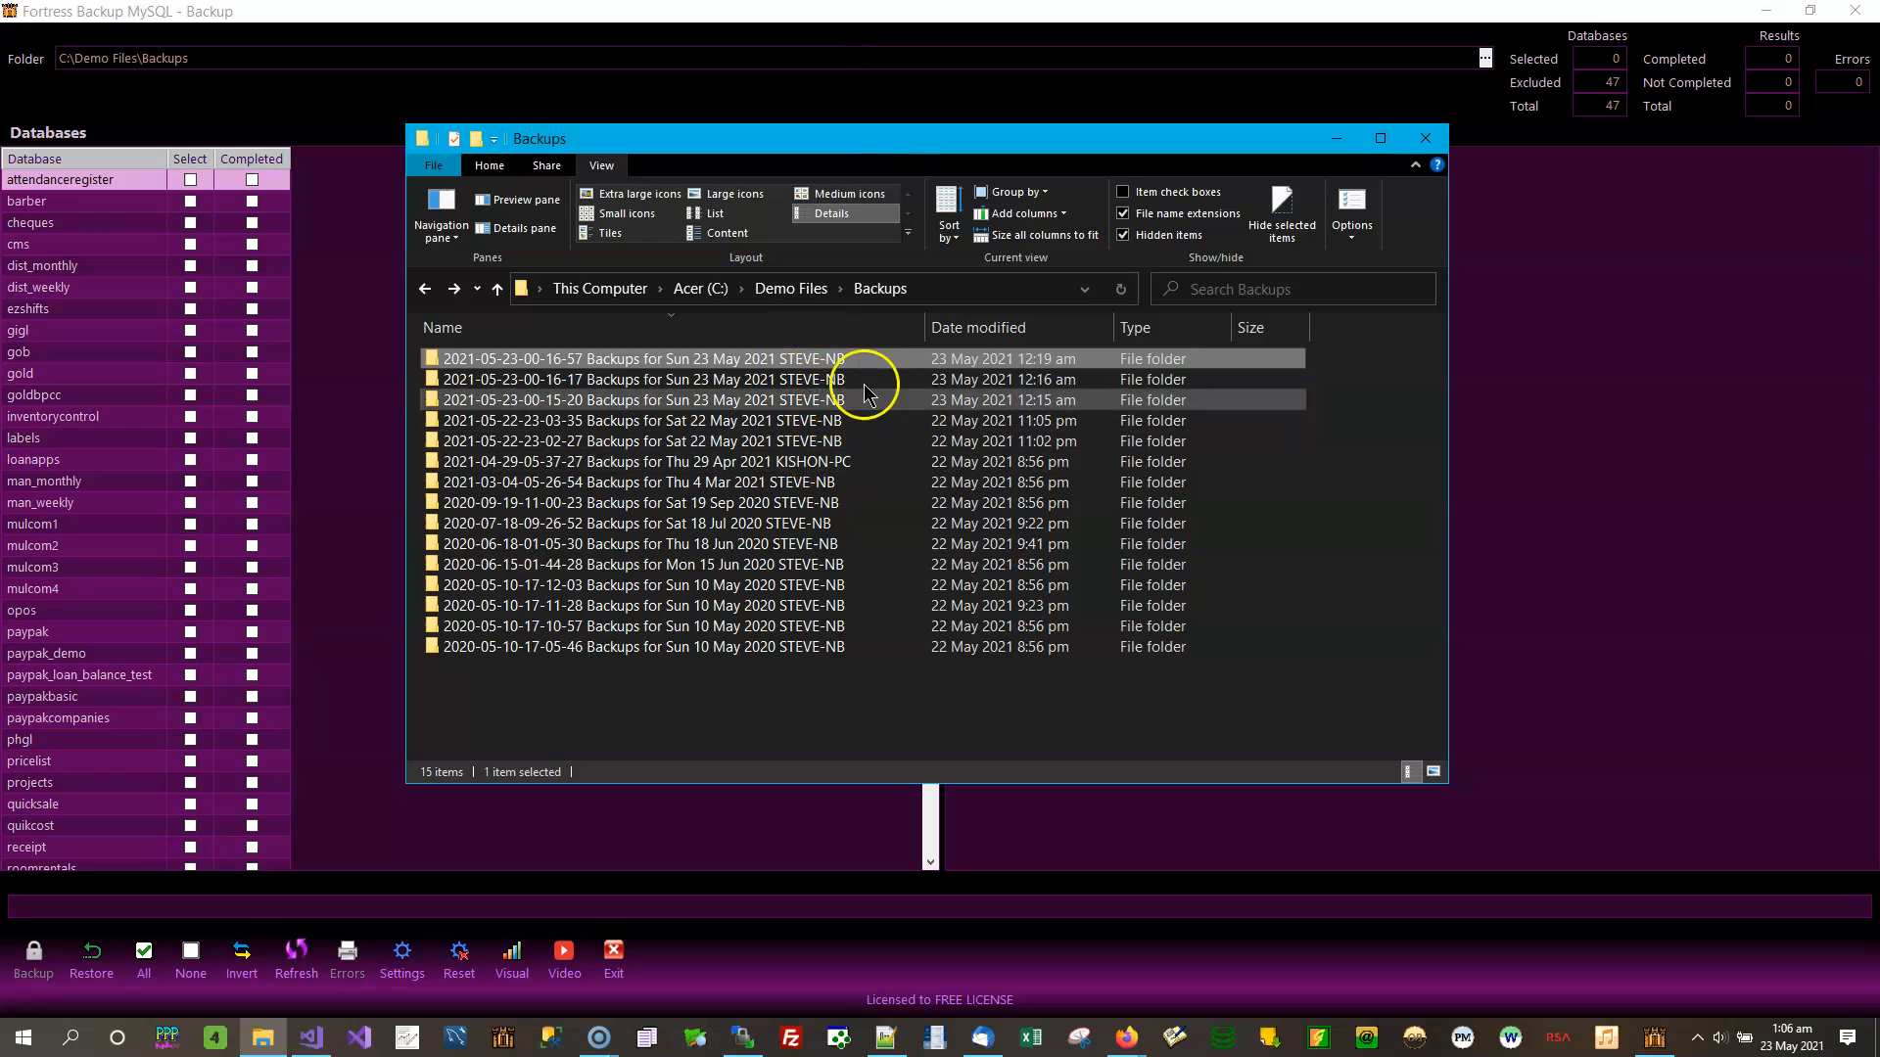
{"action": "mouse_move", "coordinate": [825, 474]}
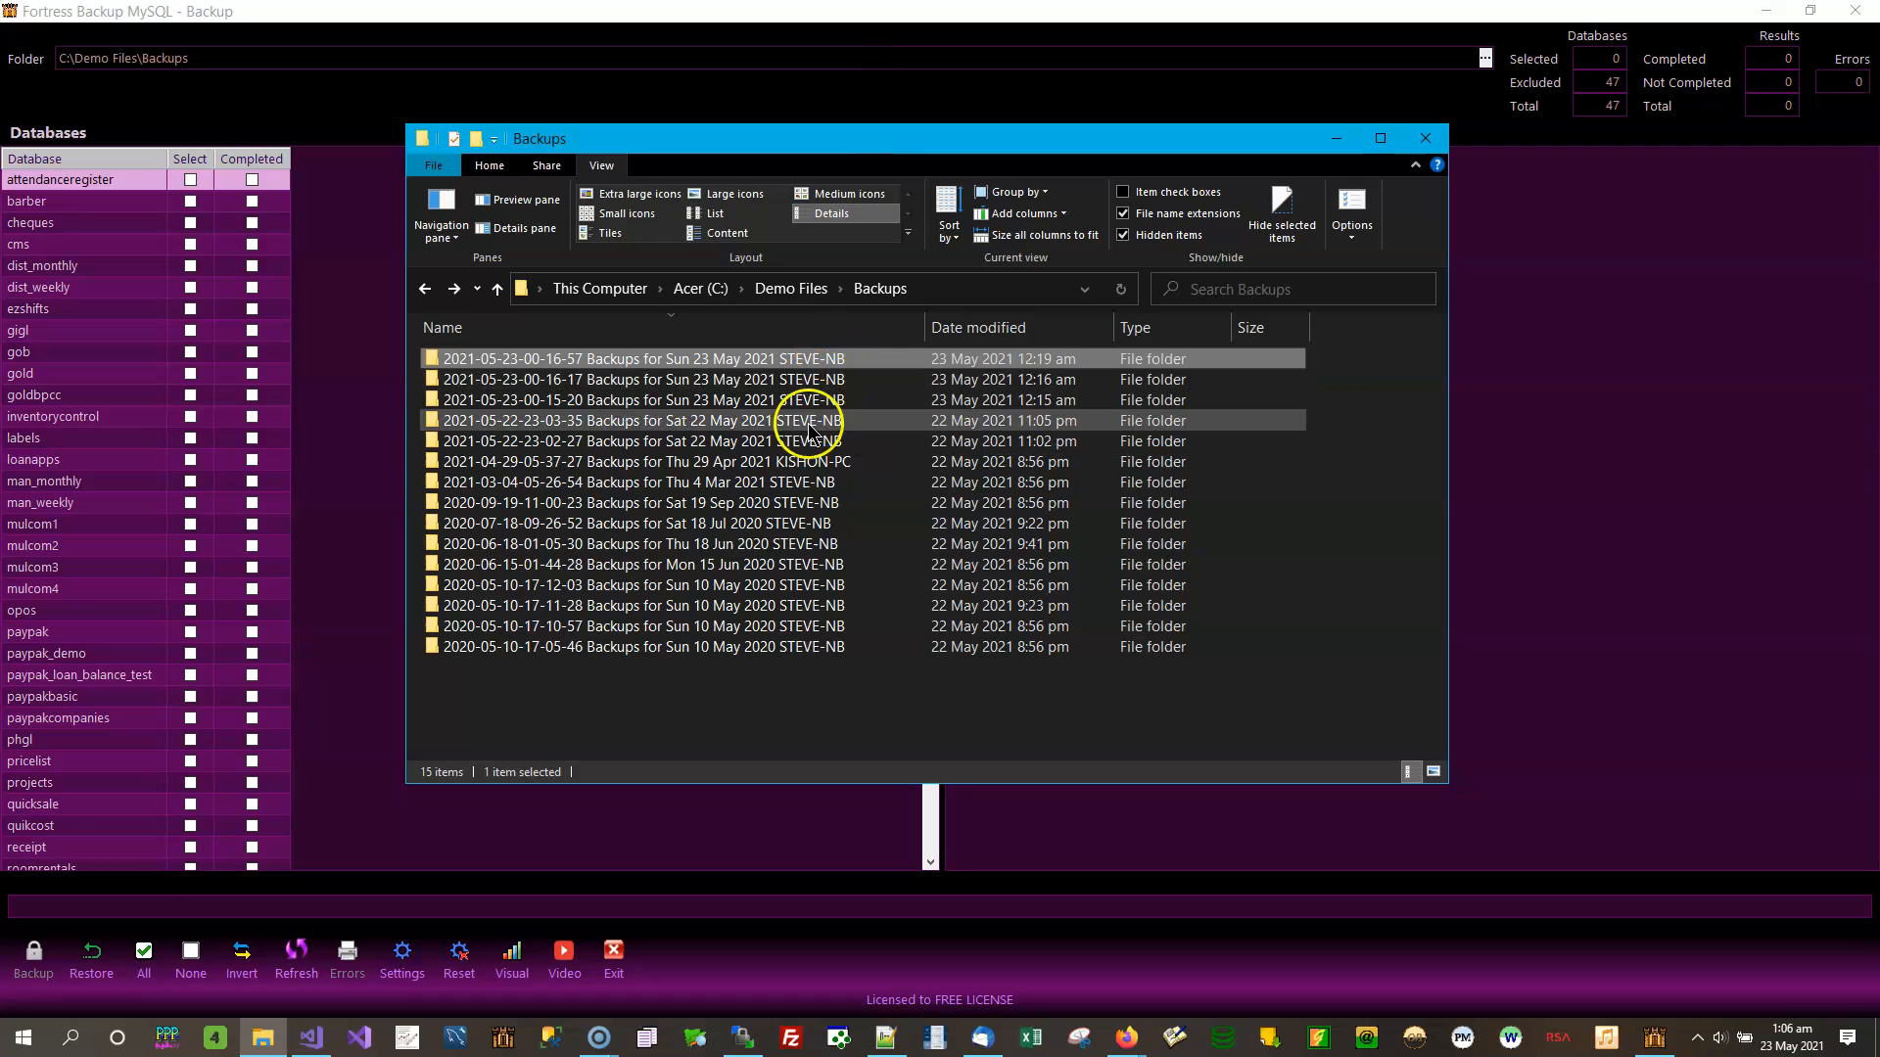
{"action": "mouse_move", "coordinate": [820, 646]}
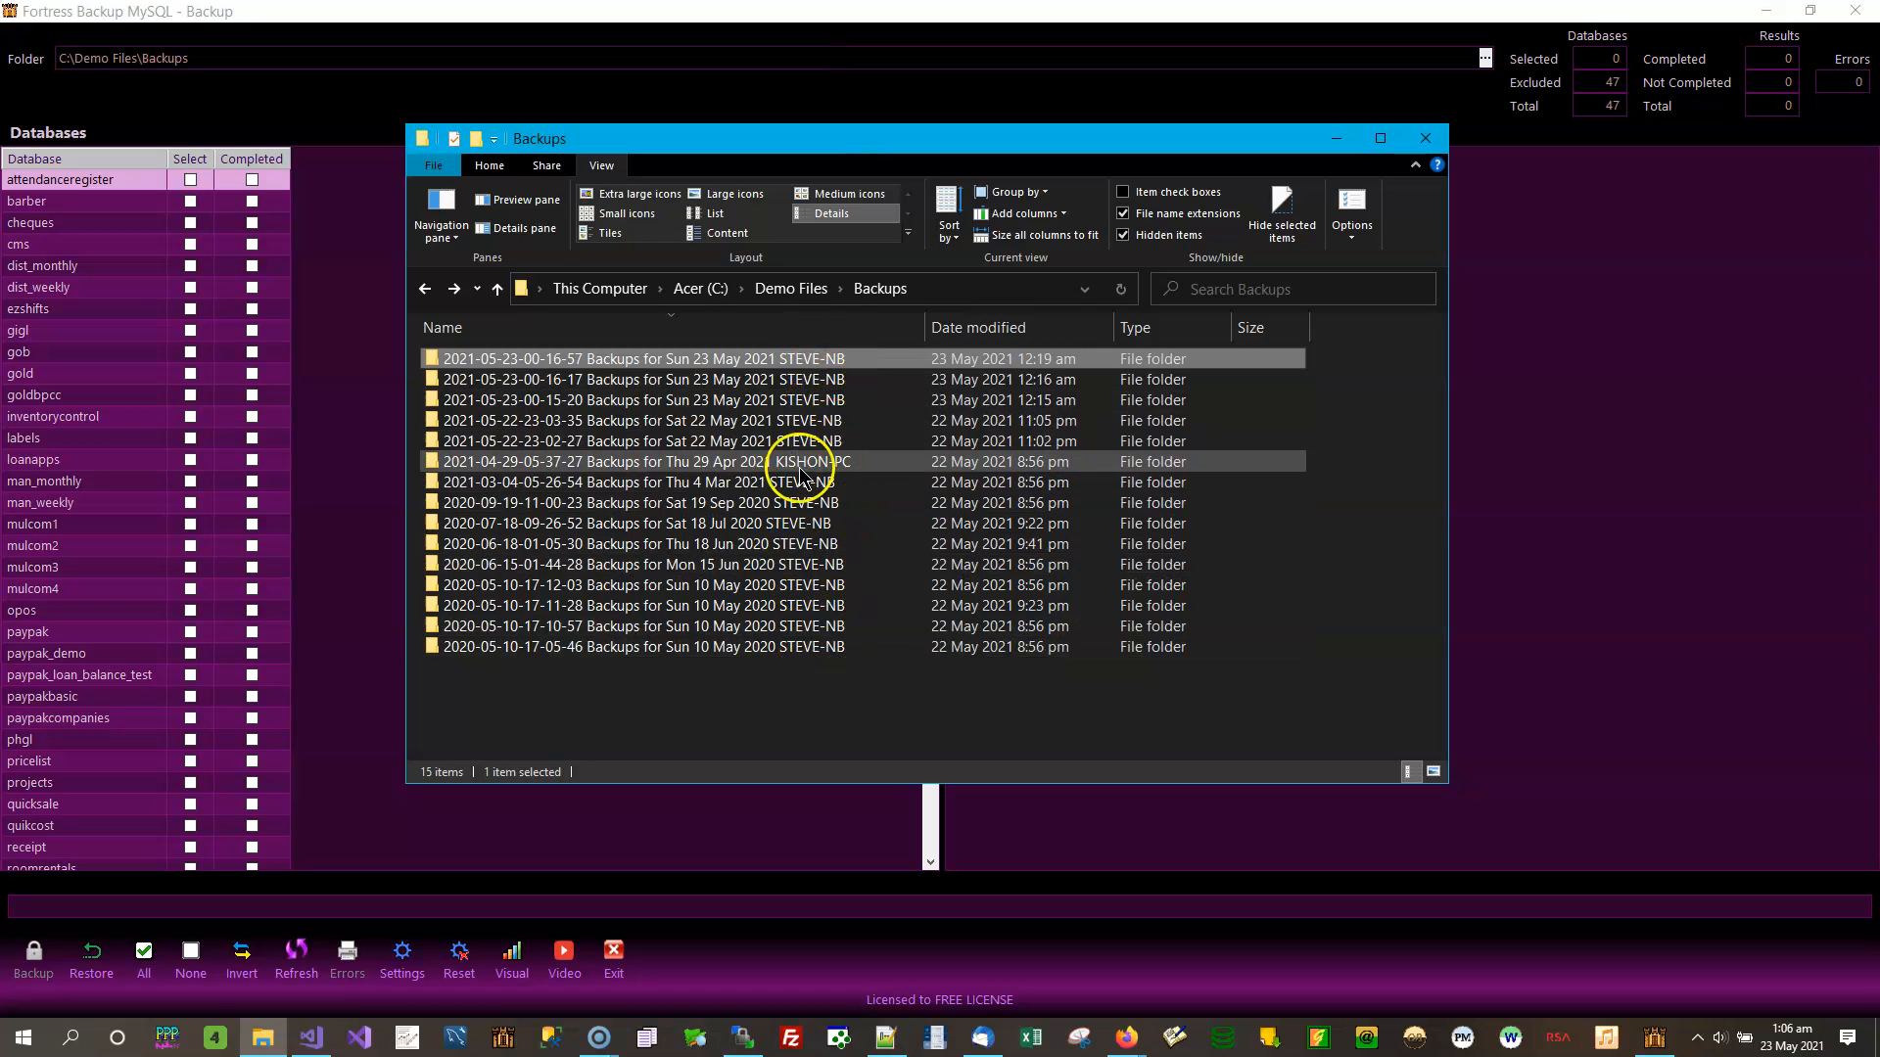
{"action": "mouse_move", "coordinate": [822, 467]}
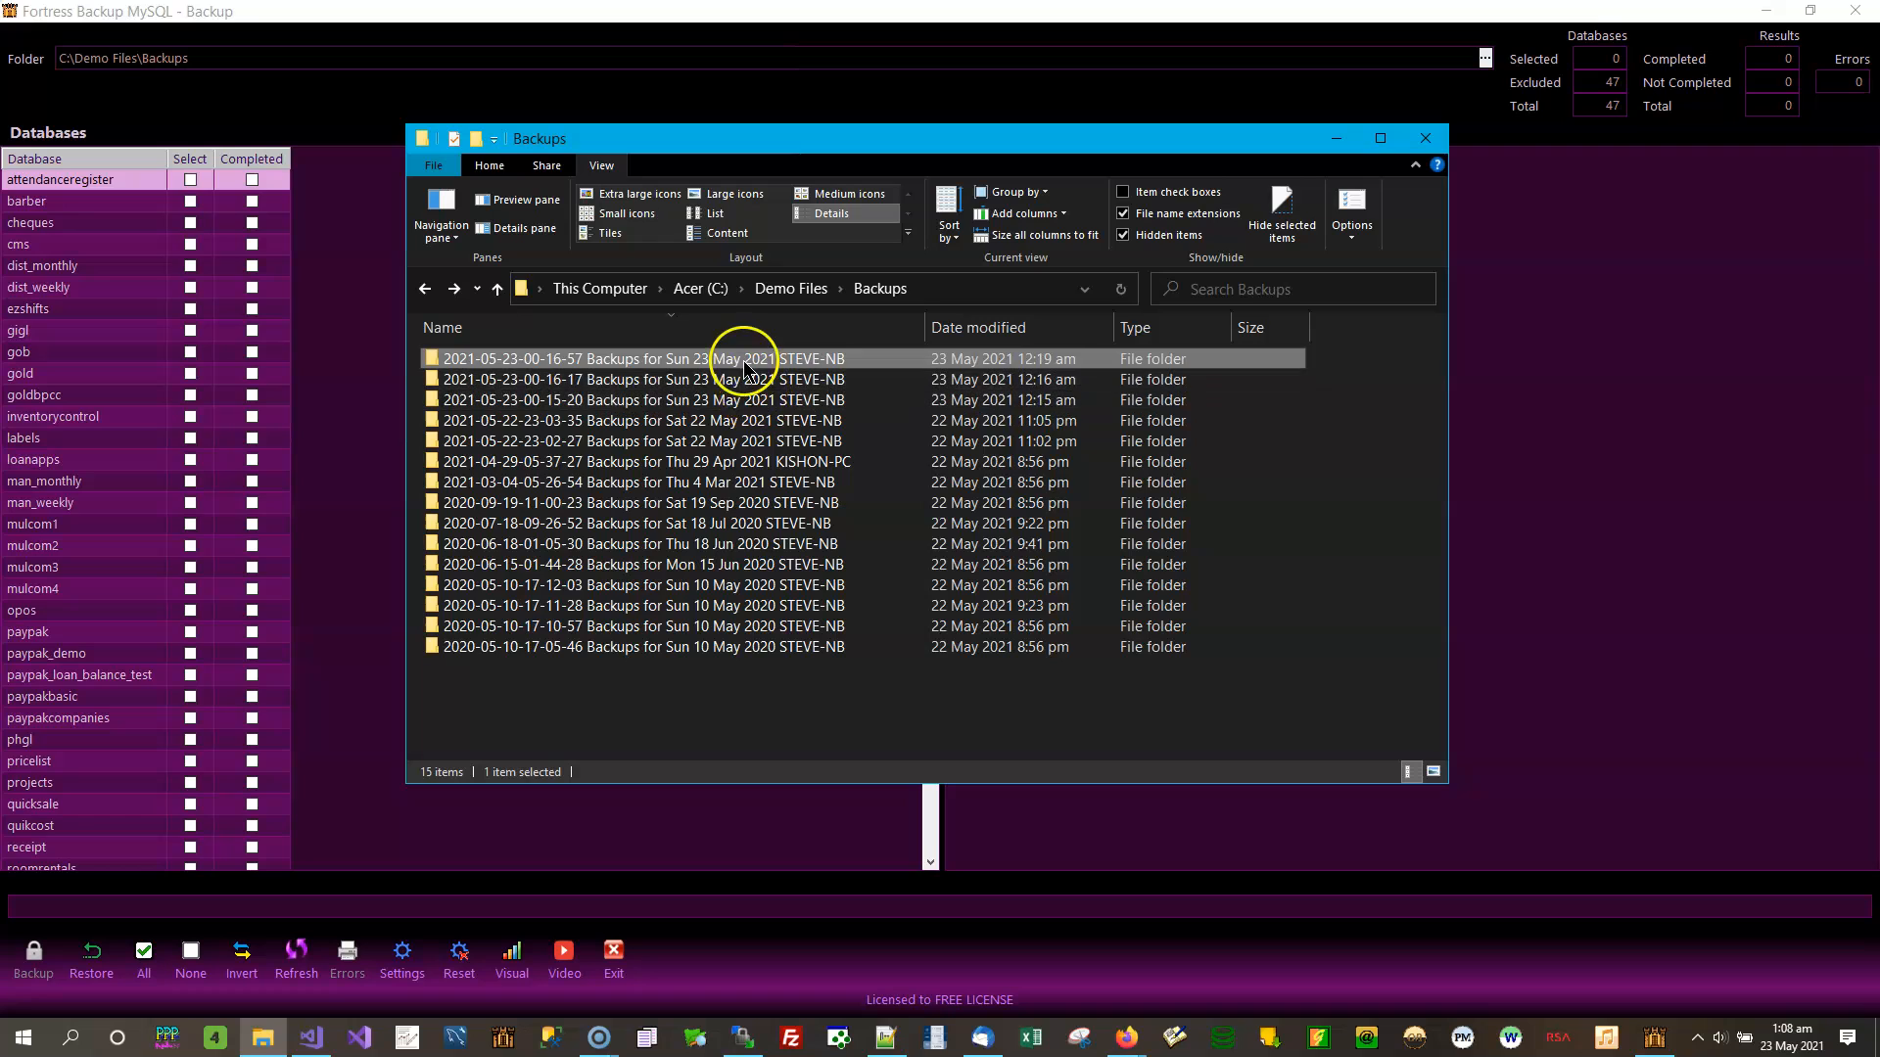
{"action": "left_click", "coordinate": [771, 401]}
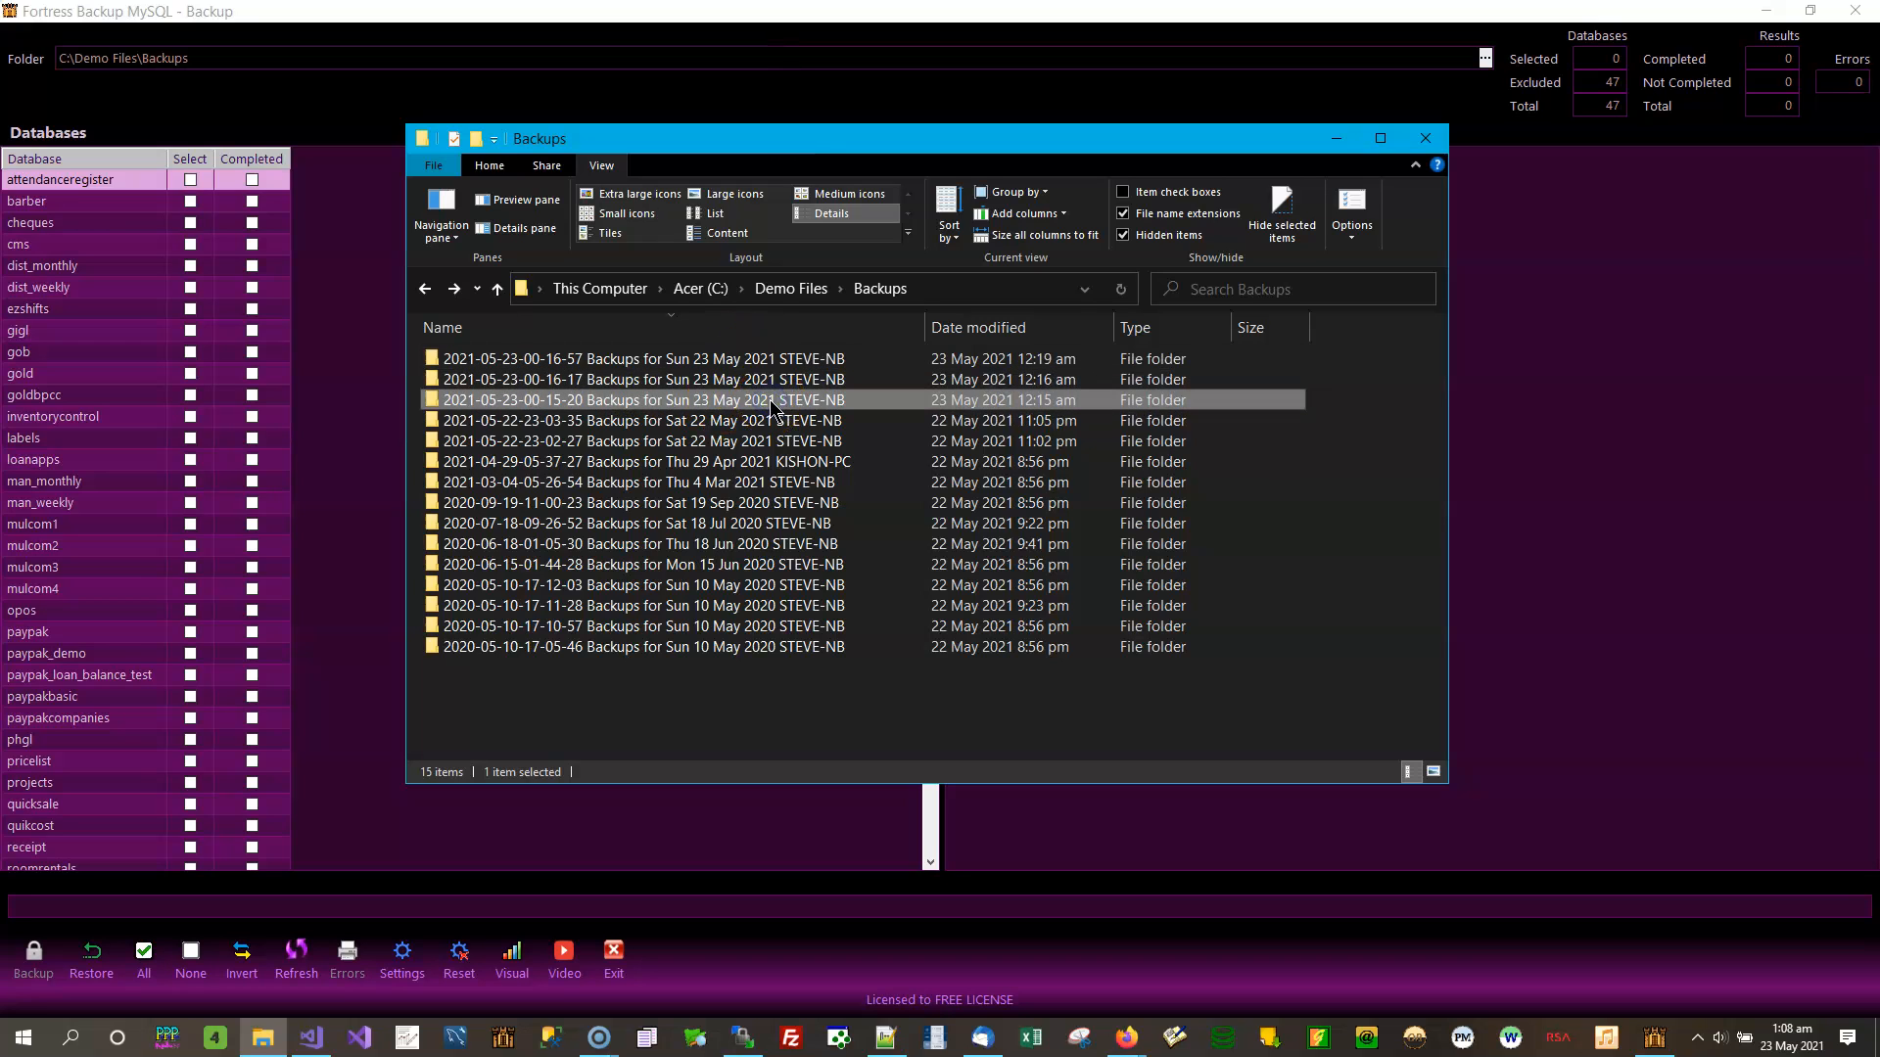
{"action": "double_click", "coordinate": [771, 401]}
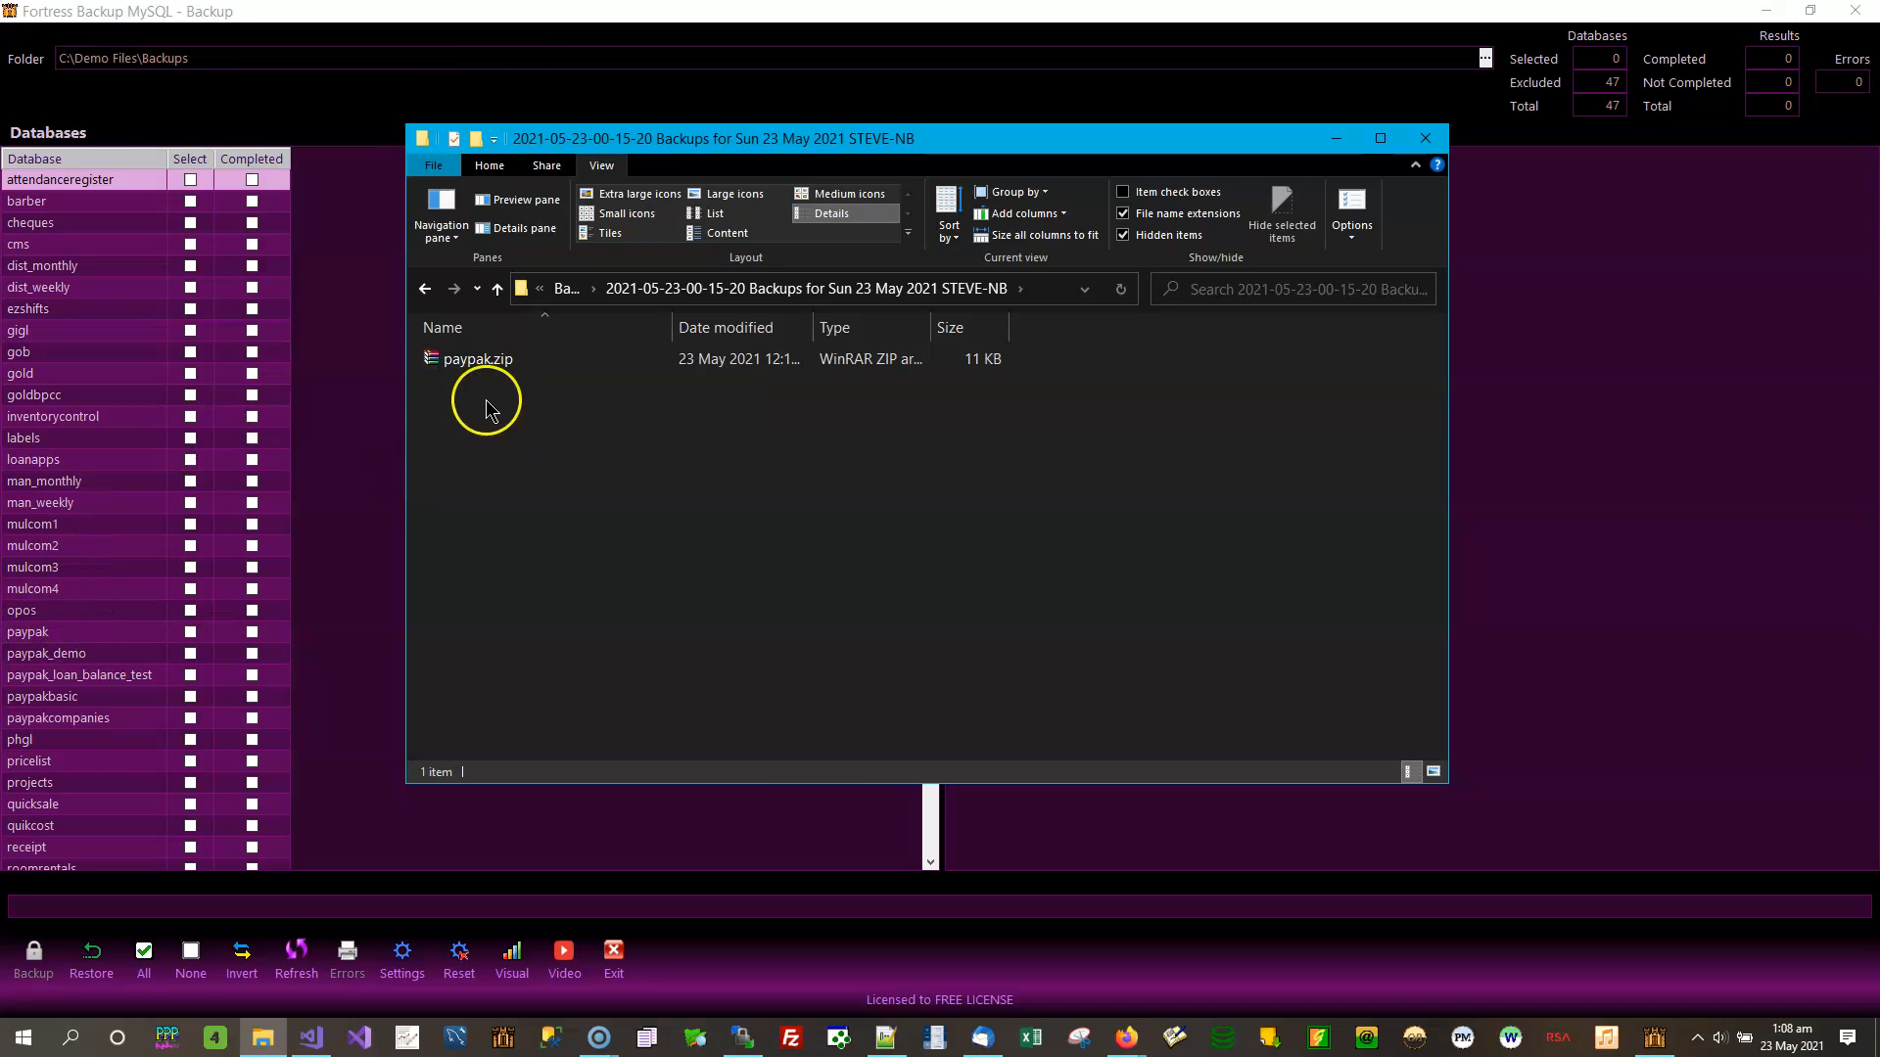
{"action": "left_click", "coordinate": [428, 290]}
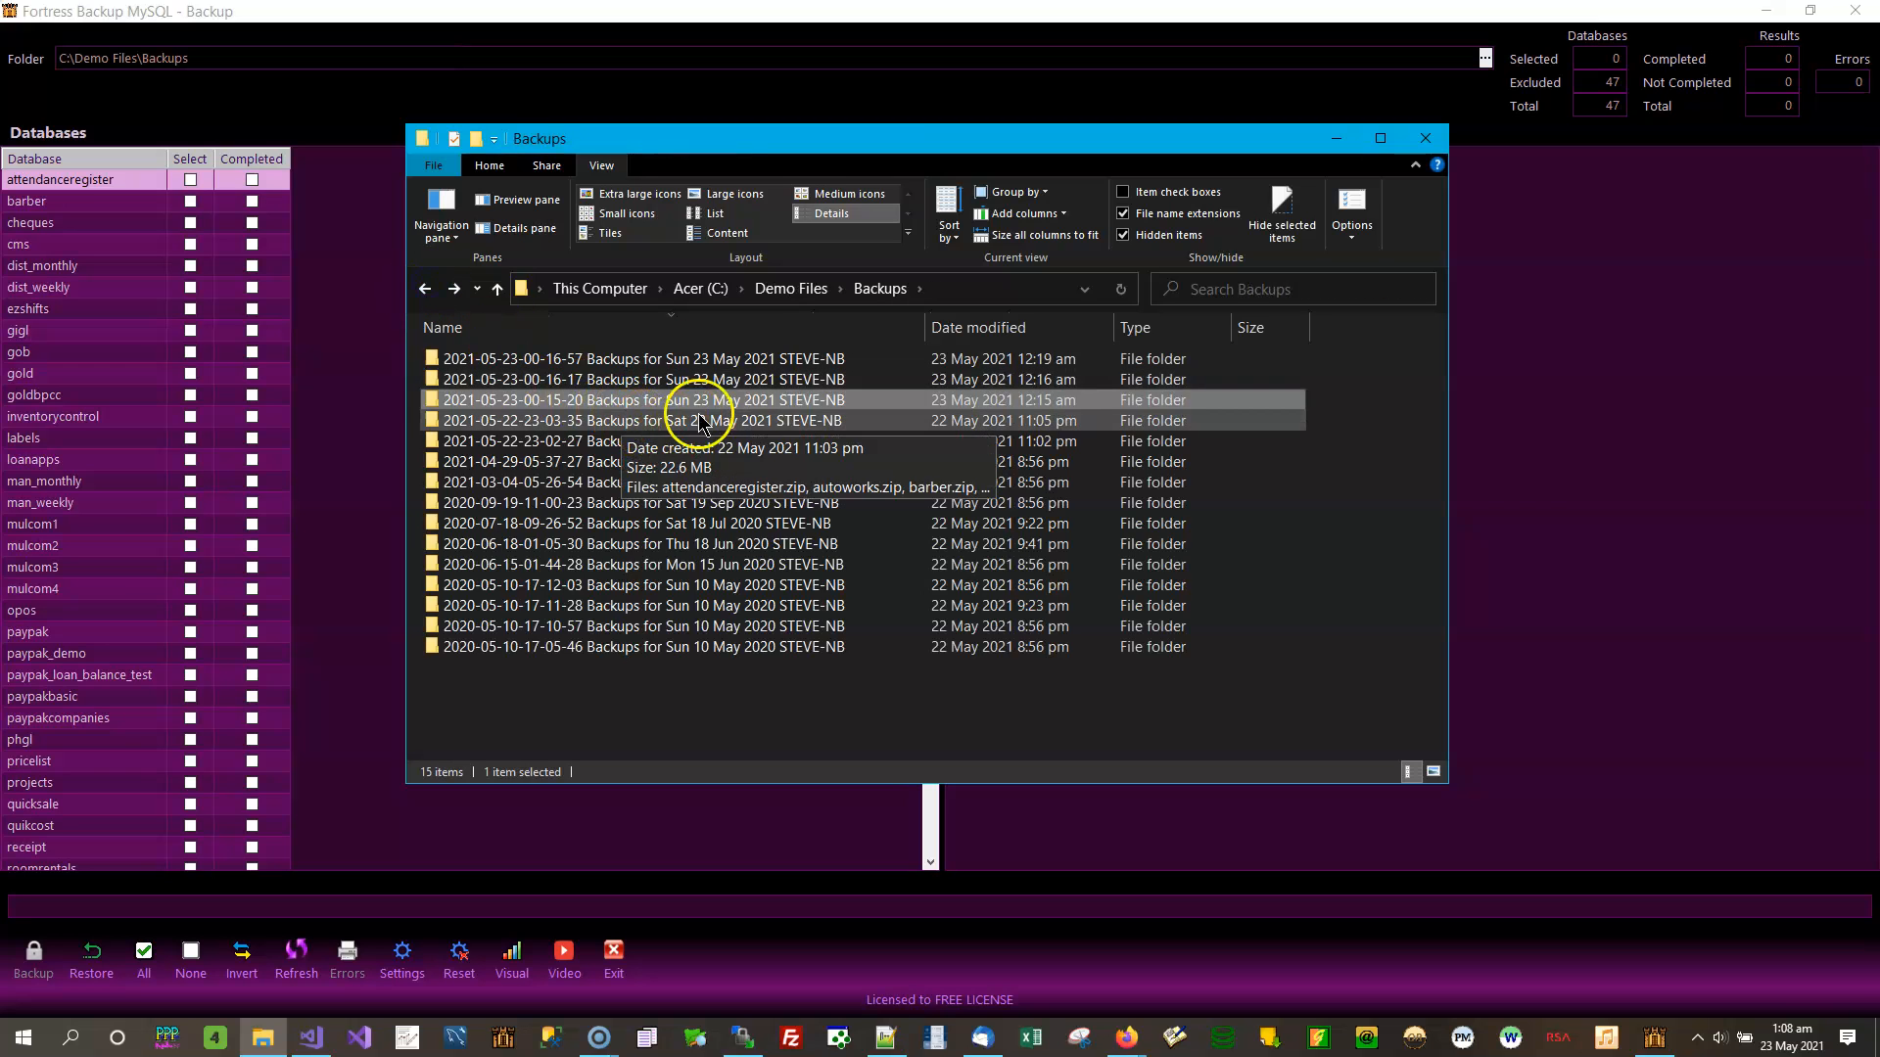
{"action": "double_click", "coordinate": [707, 382]}
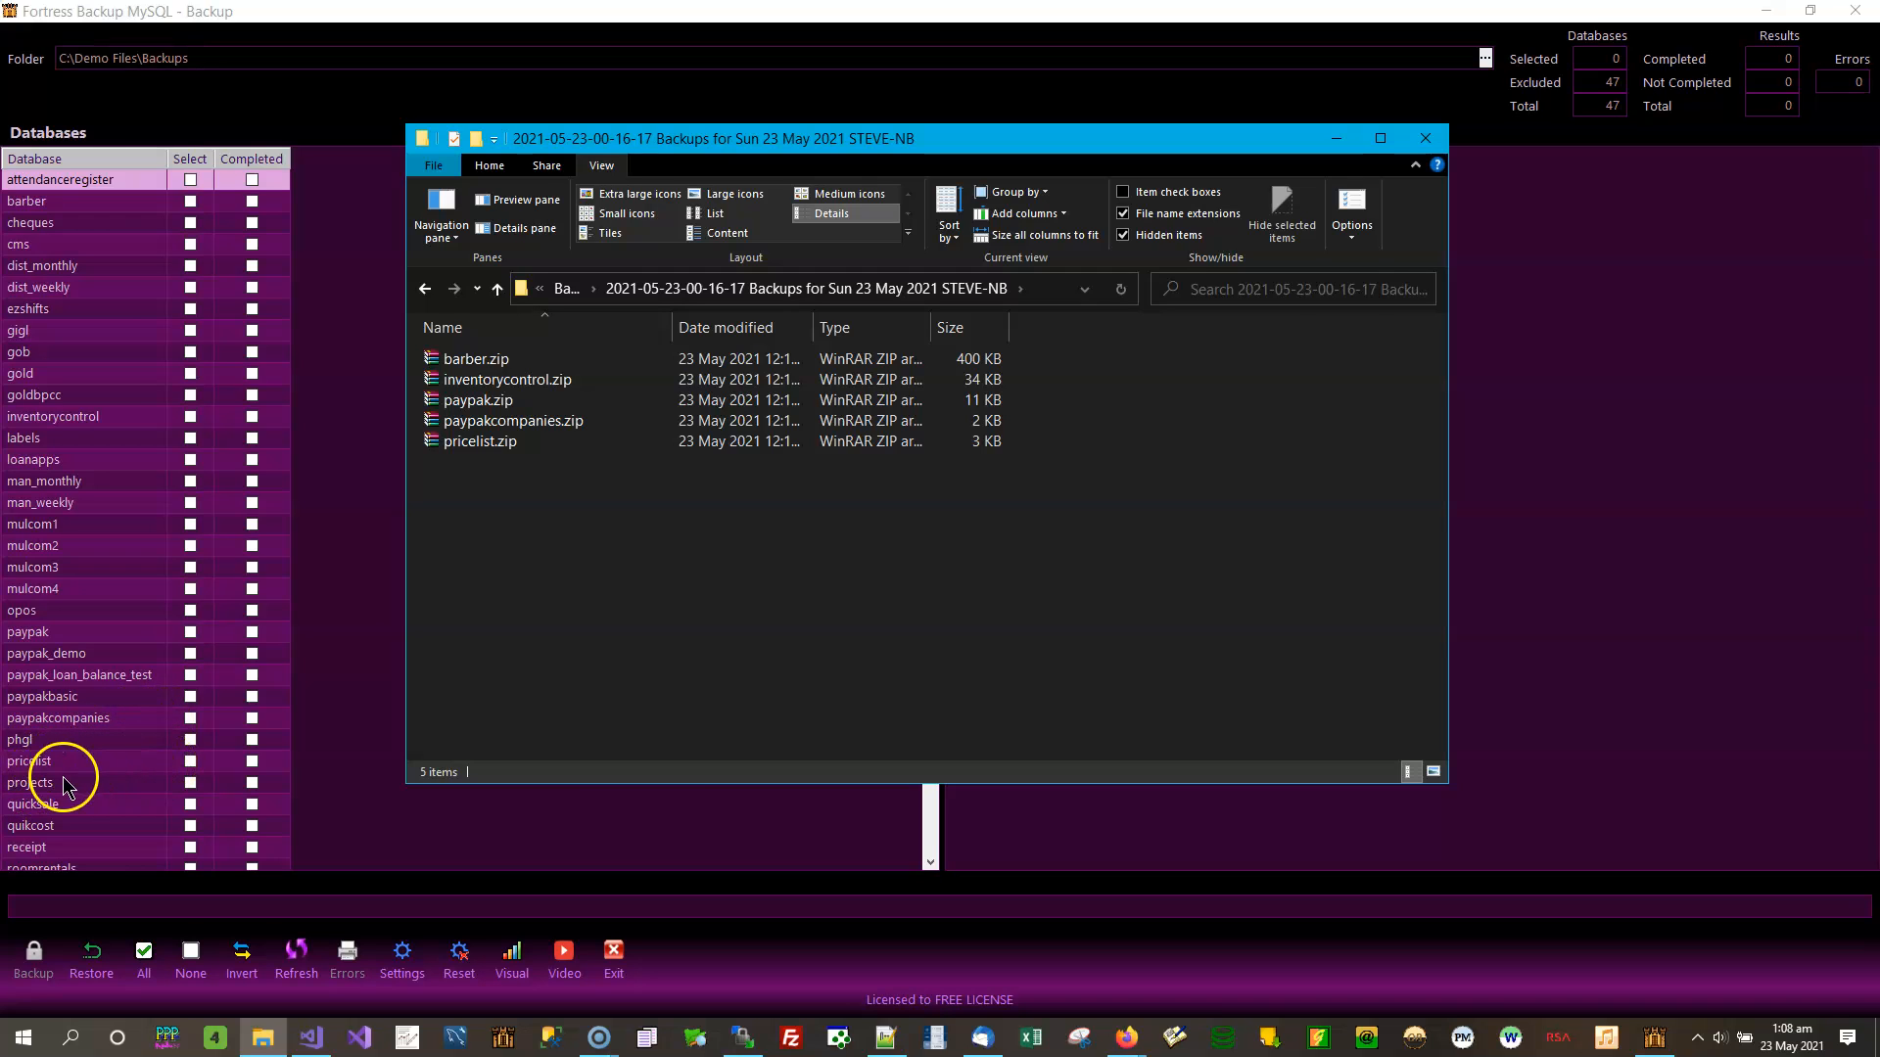
{"action": "left_click", "coordinate": [427, 290]}
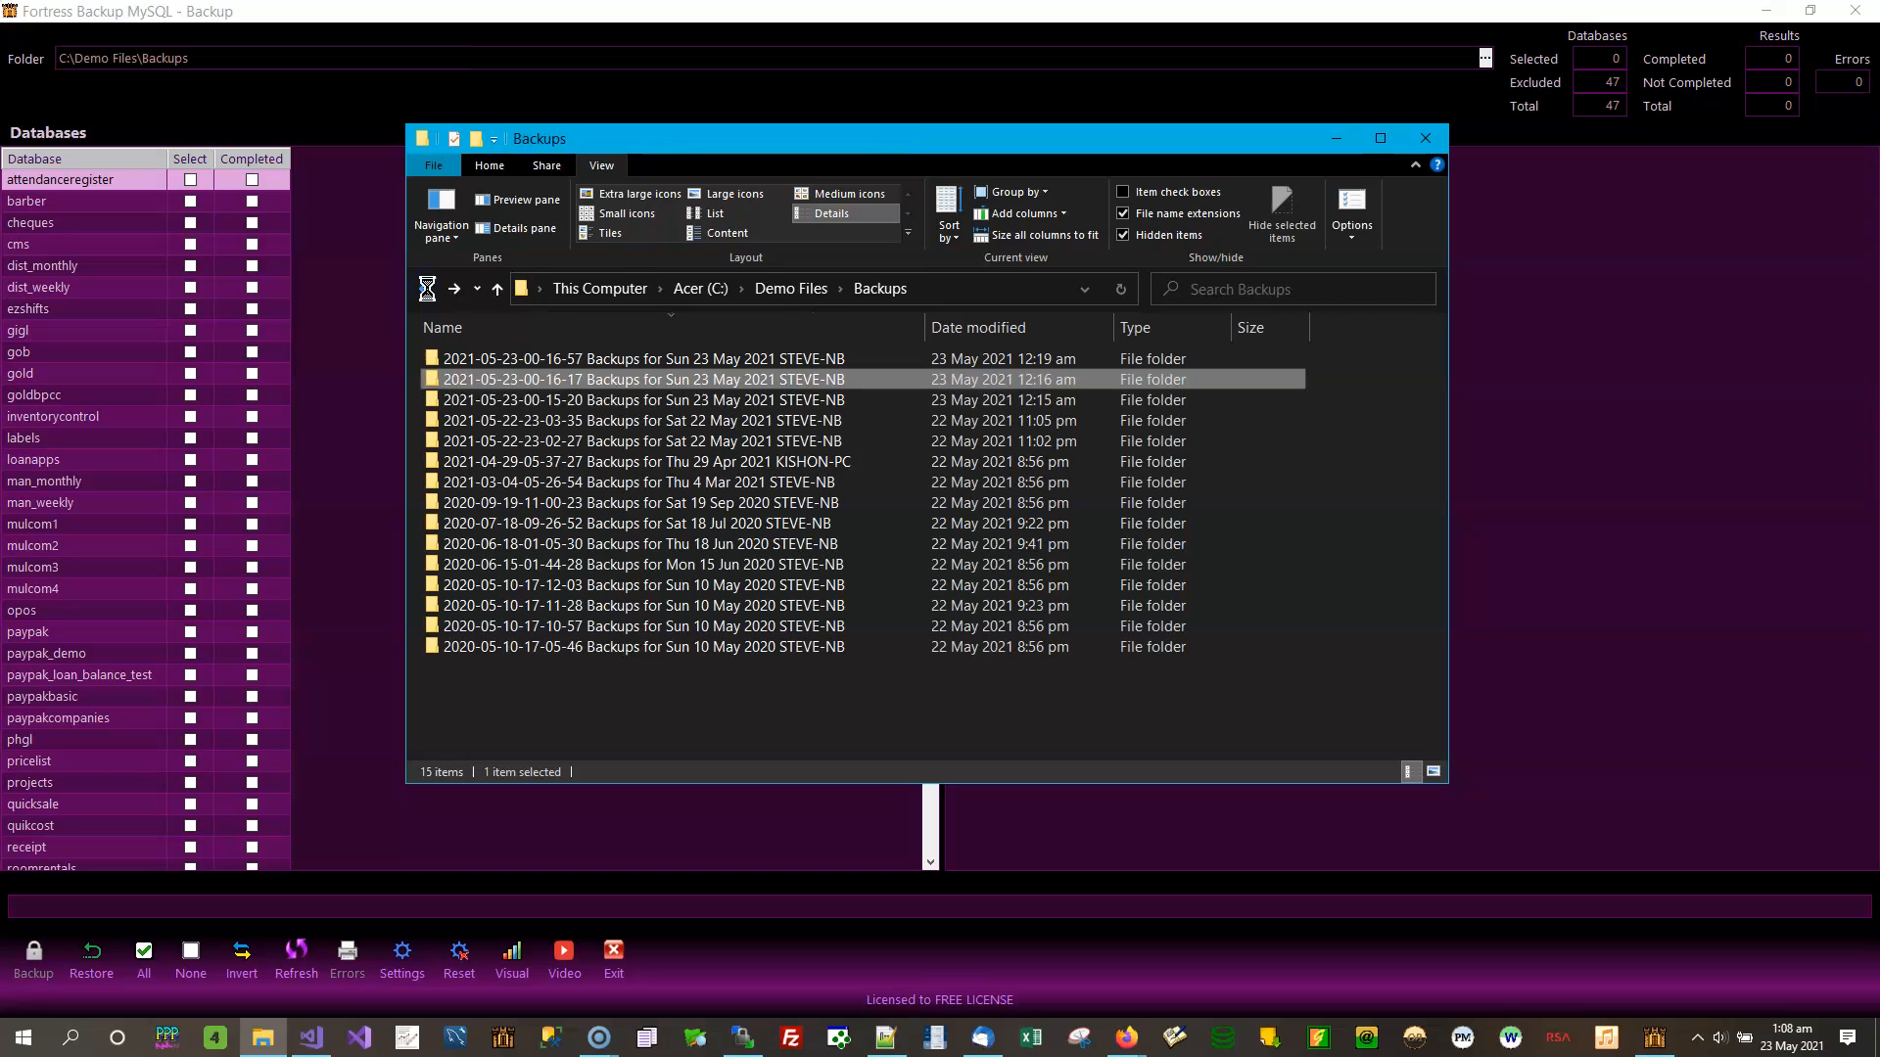
{"action": "left_click", "coordinate": [721, 362]}
{"action": "double_click", "coordinate": [722, 362]}
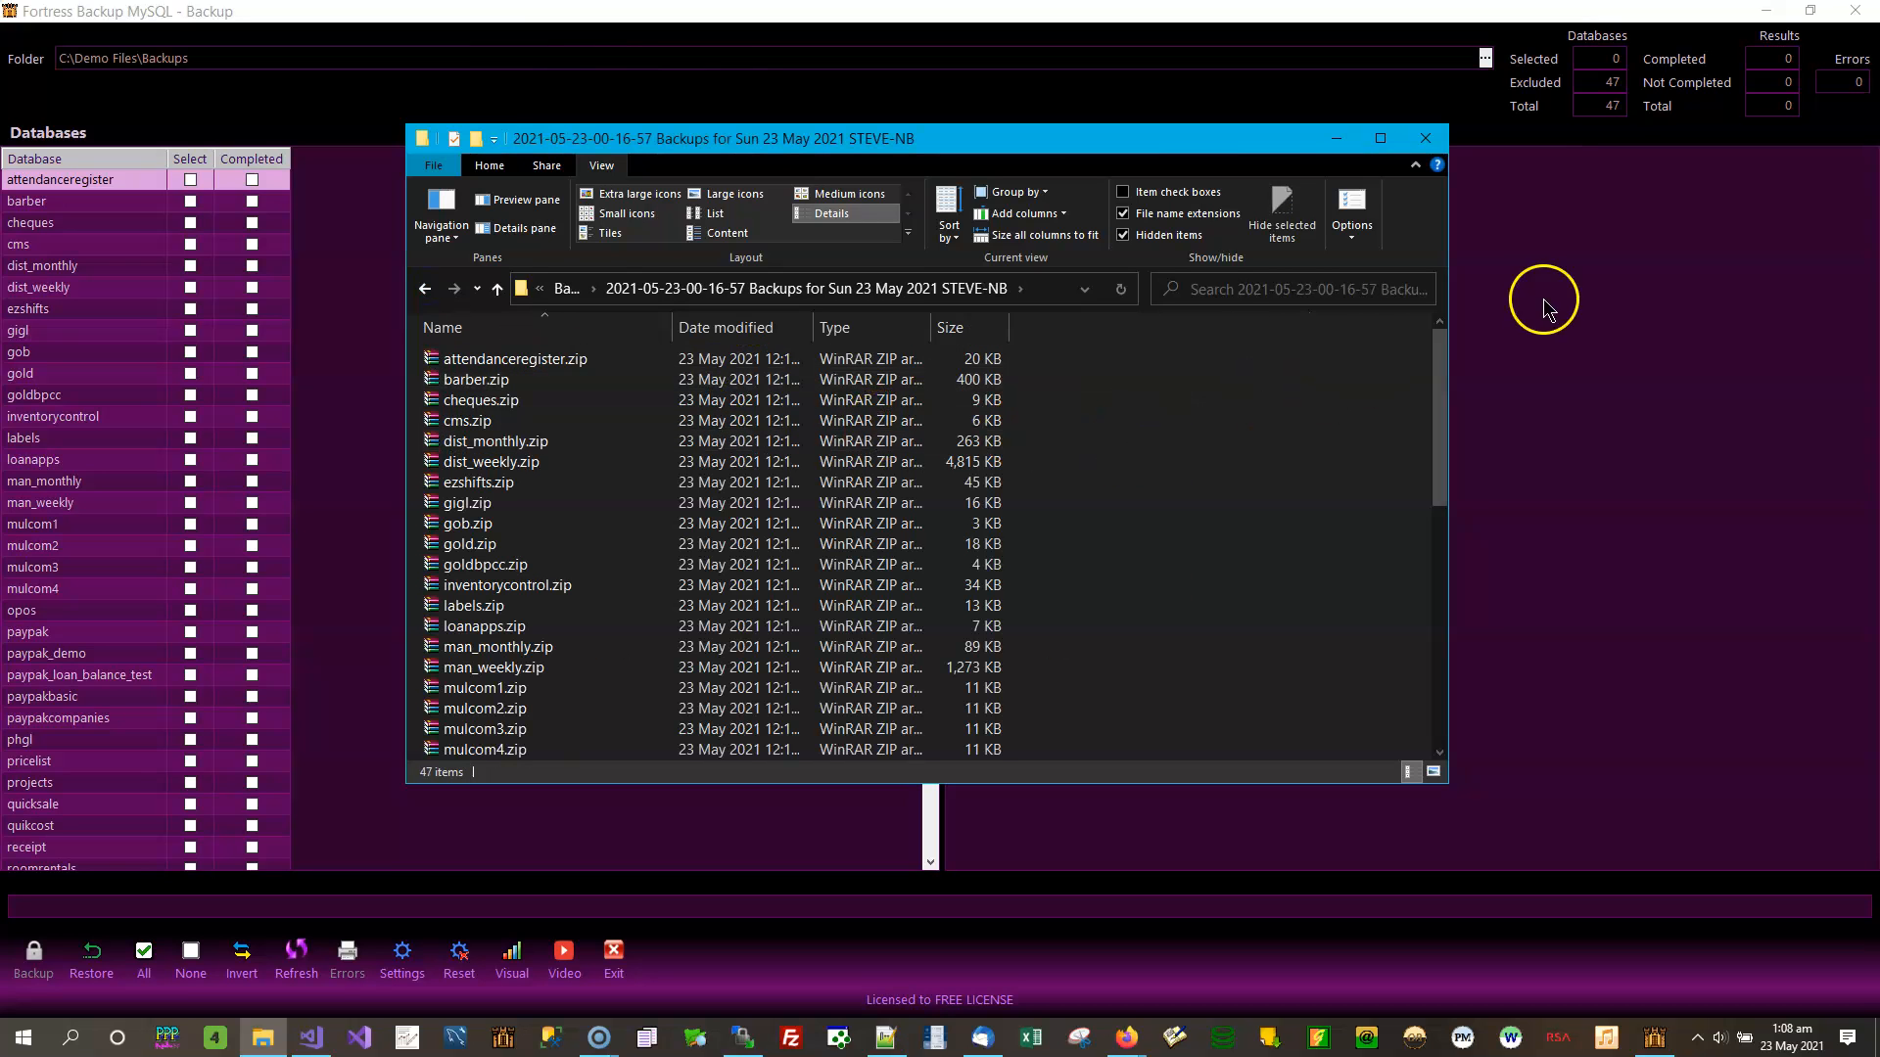
{"action": "mouse_move", "coordinate": [1435, 384]}
{"action": "left_mouse_down"}
{"action": "mouse_move", "coordinate": [1420, 679]}
{"action": "mouse_move", "coordinate": [1420, 382]}
{"action": "left_mouse_up"}
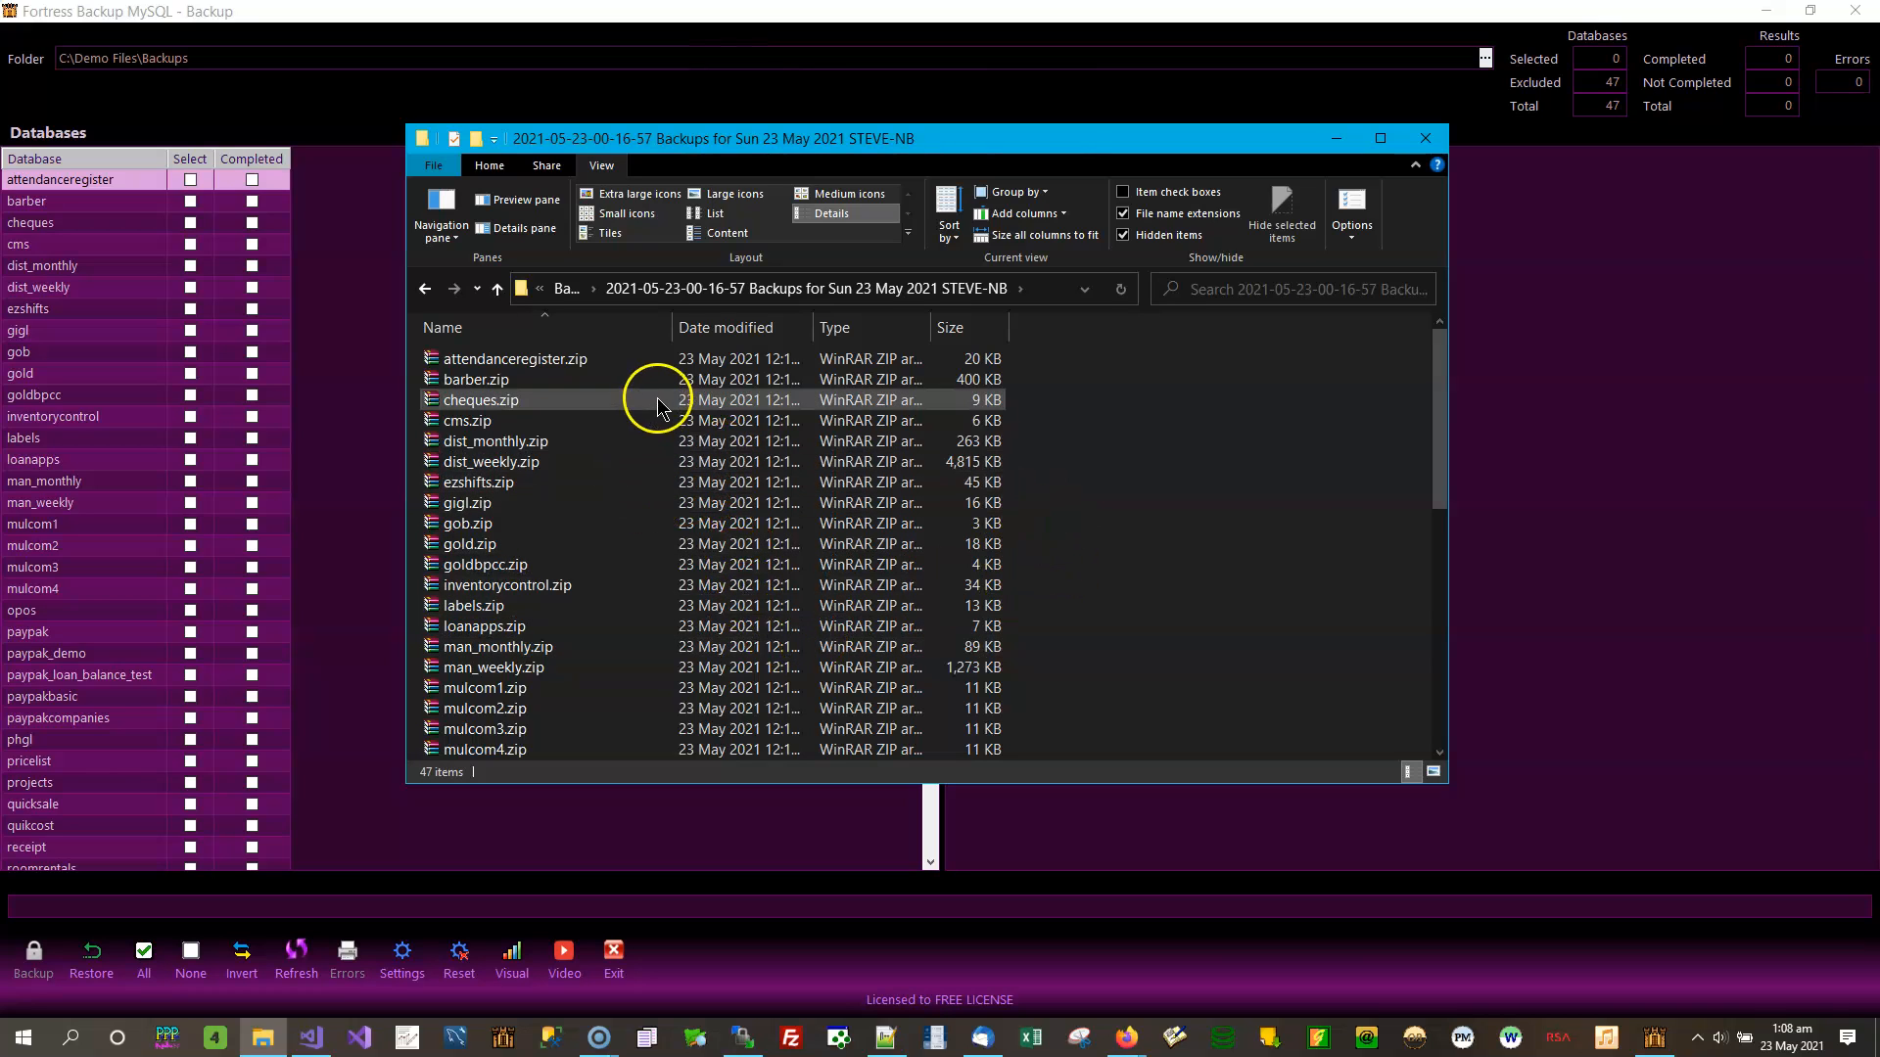
{"action": "left_click_drag", "start_coordinate": [1443, 360], "coordinate": [1459, 409]}
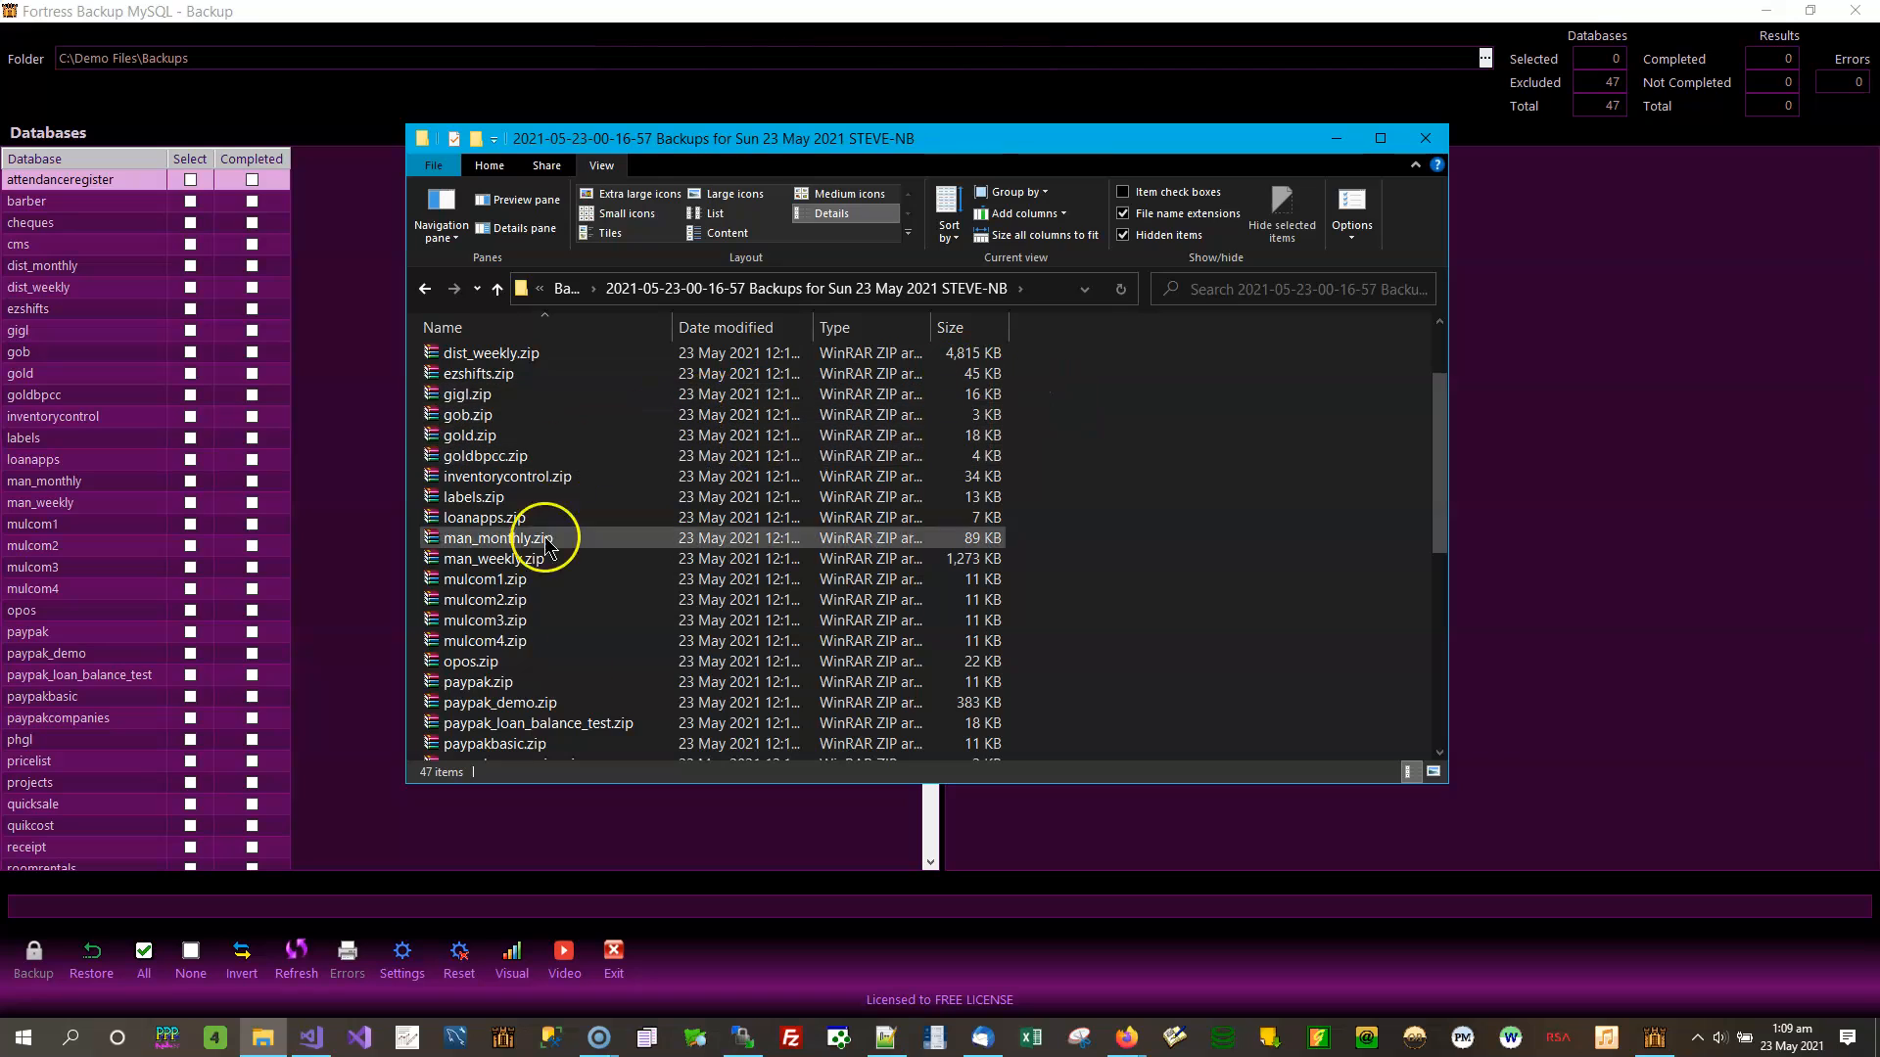
{"action": "left_click_drag", "start_coordinate": [1439, 402], "coordinate": [1440, 359]}
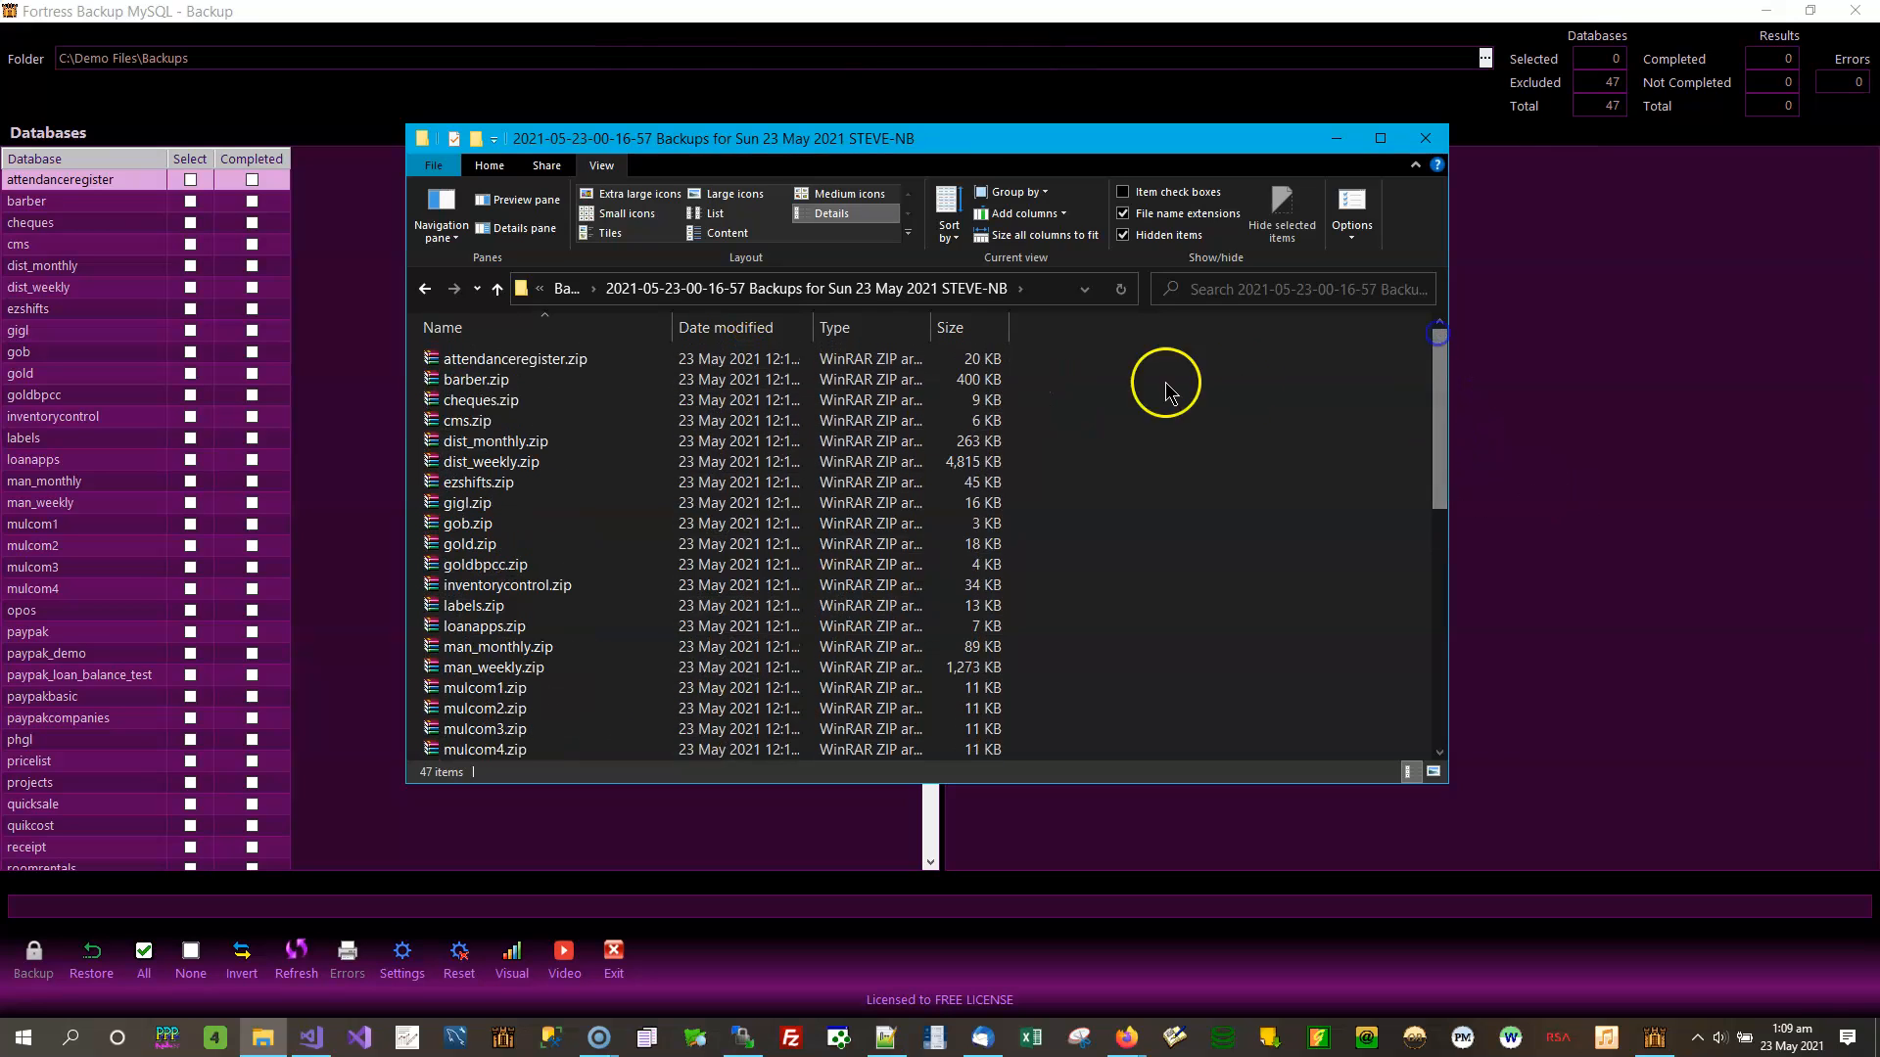
{"action": "left_click_drag", "start_coordinate": [1441, 376], "coordinate": [1420, 333]}
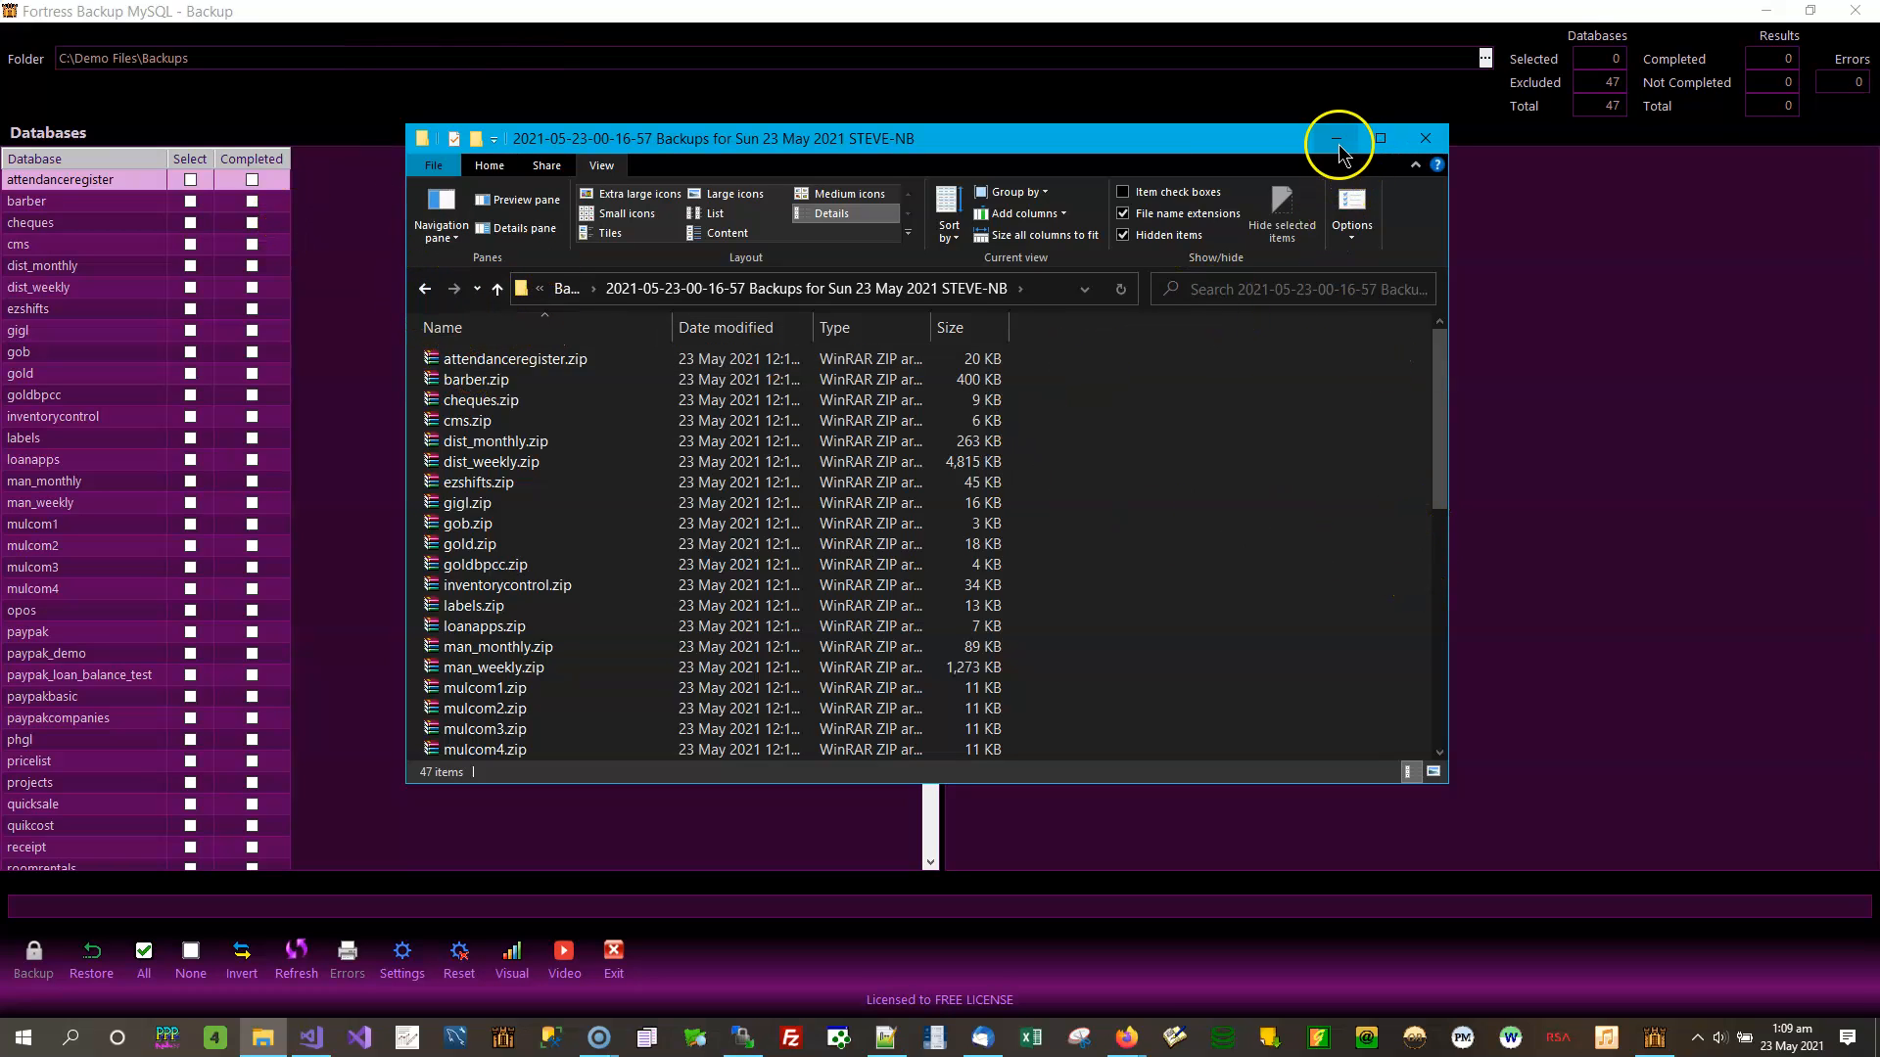
{"action": "left_click", "coordinate": [429, 289]}
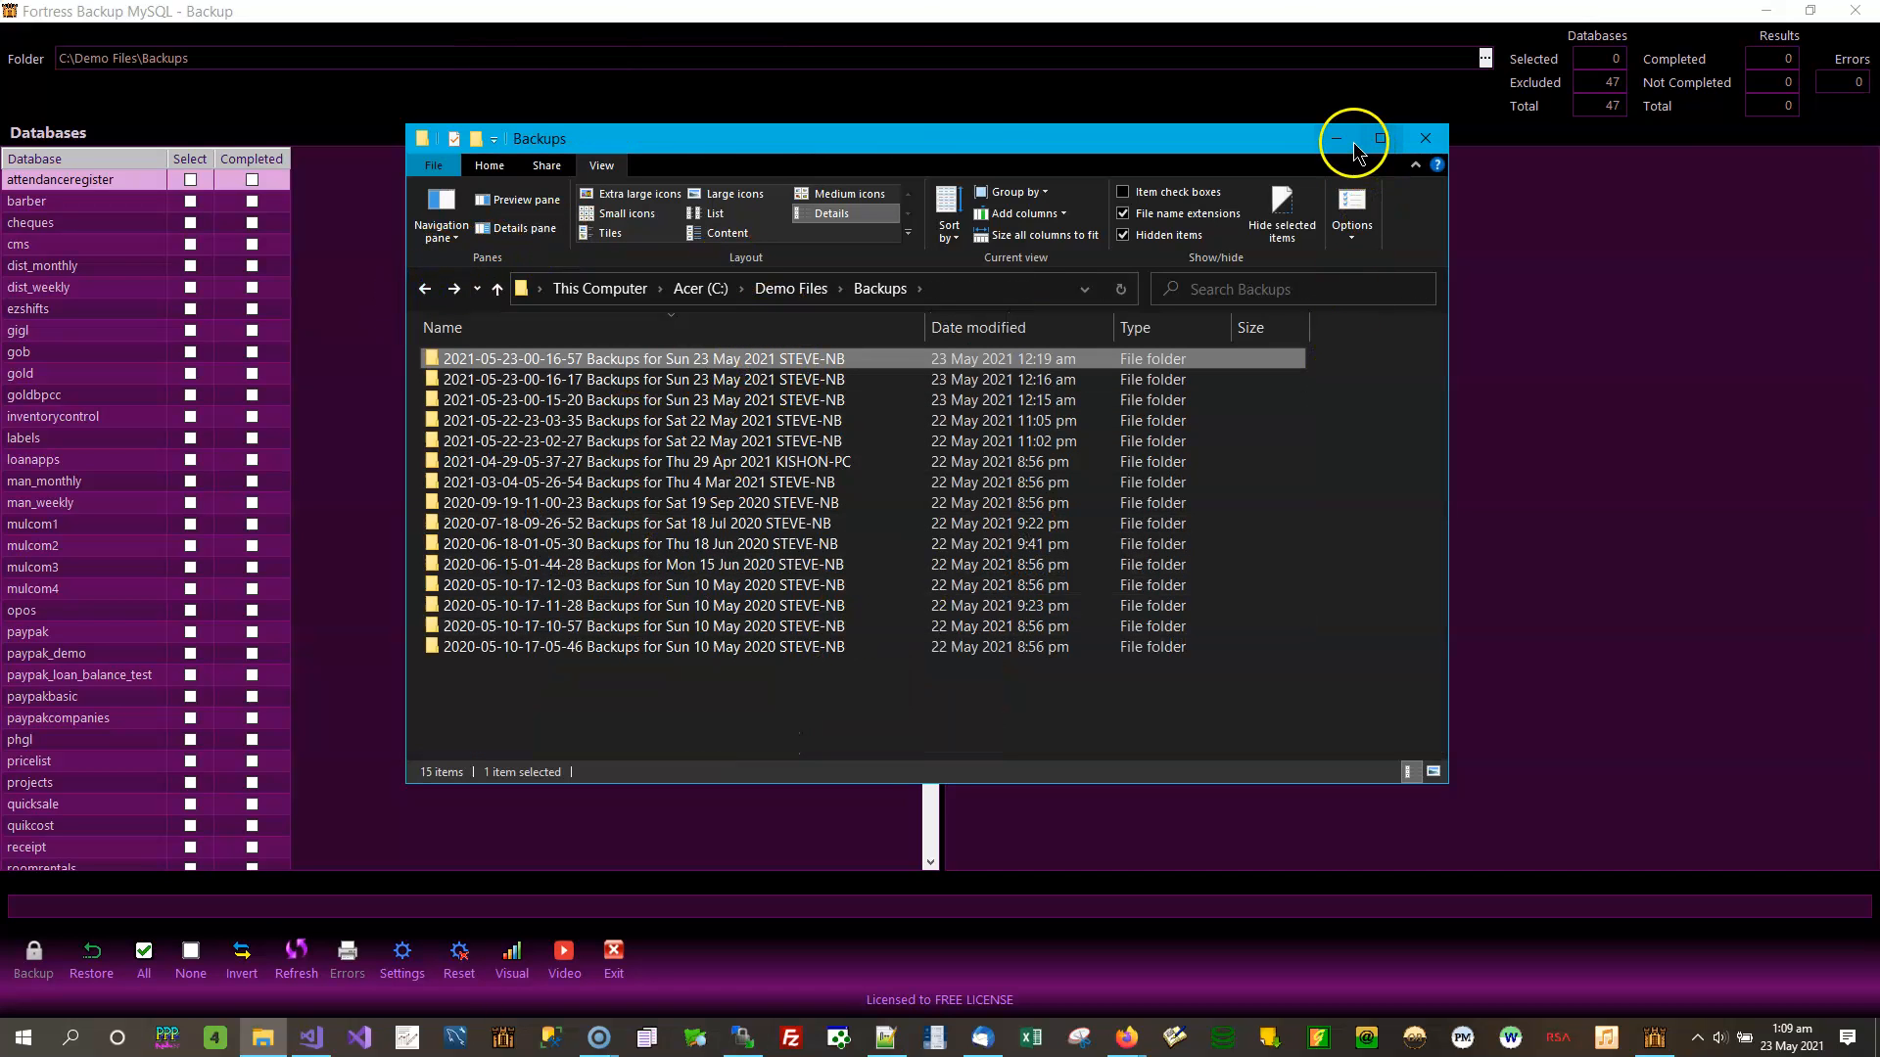
{"action": "left_click", "coordinate": [1337, 138]}
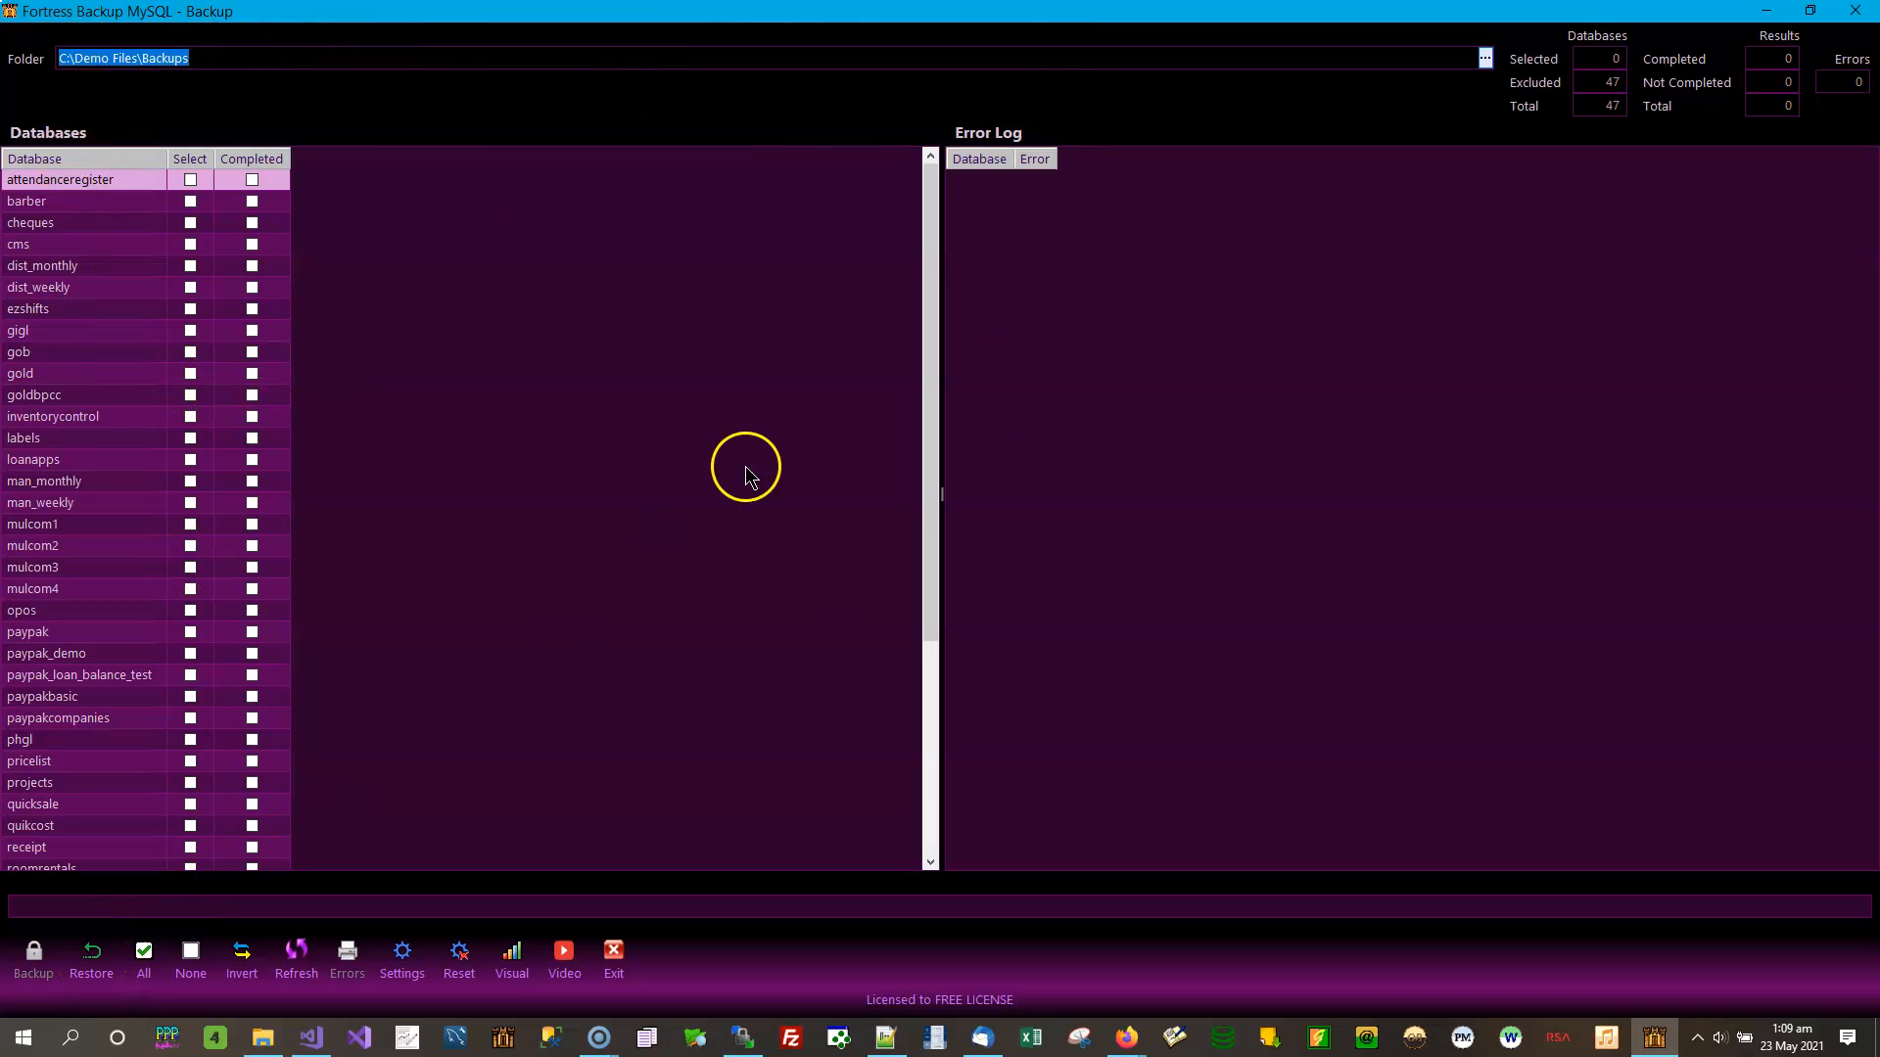
Open the Restore window, shrink it to a floating window and maximize it again
{"action": "left_click", "coordinate": [111, 969]}
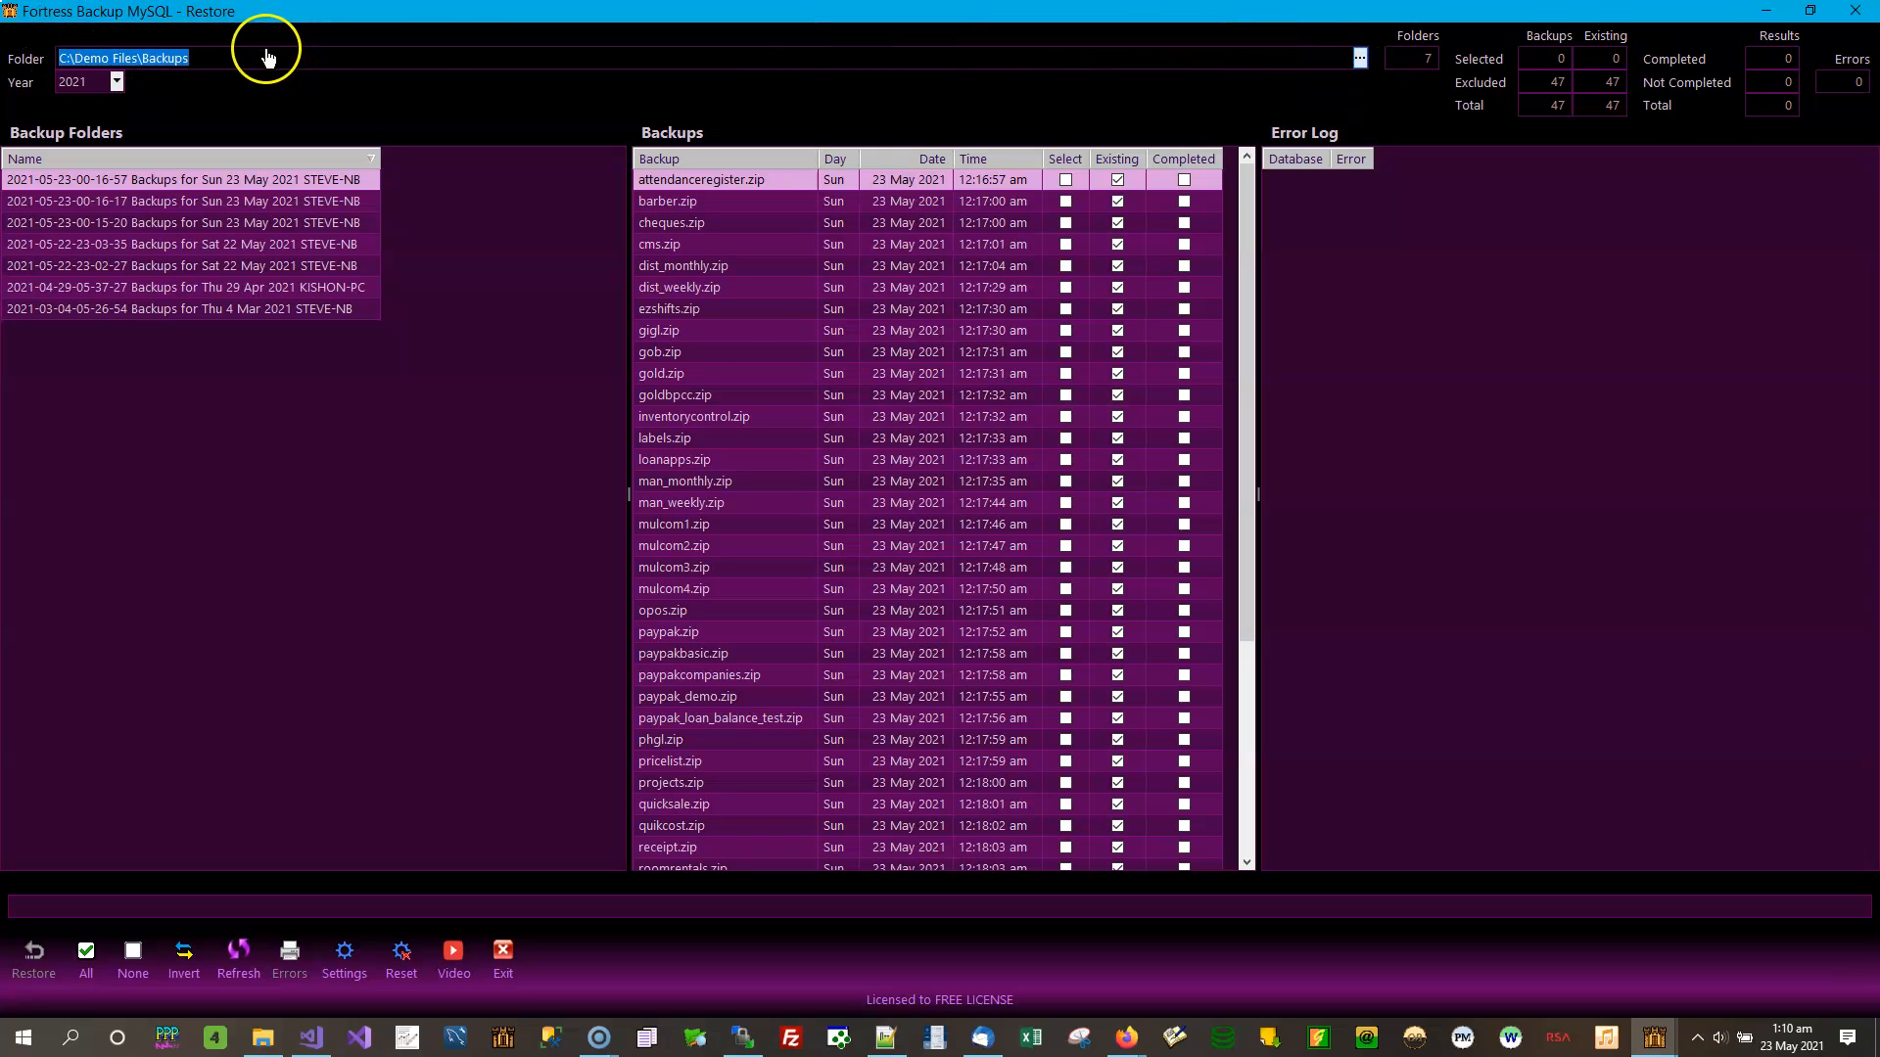
{"action": "left_click_drag", "start_coordinate": [321, 12], "coordinate": [692, 193]}
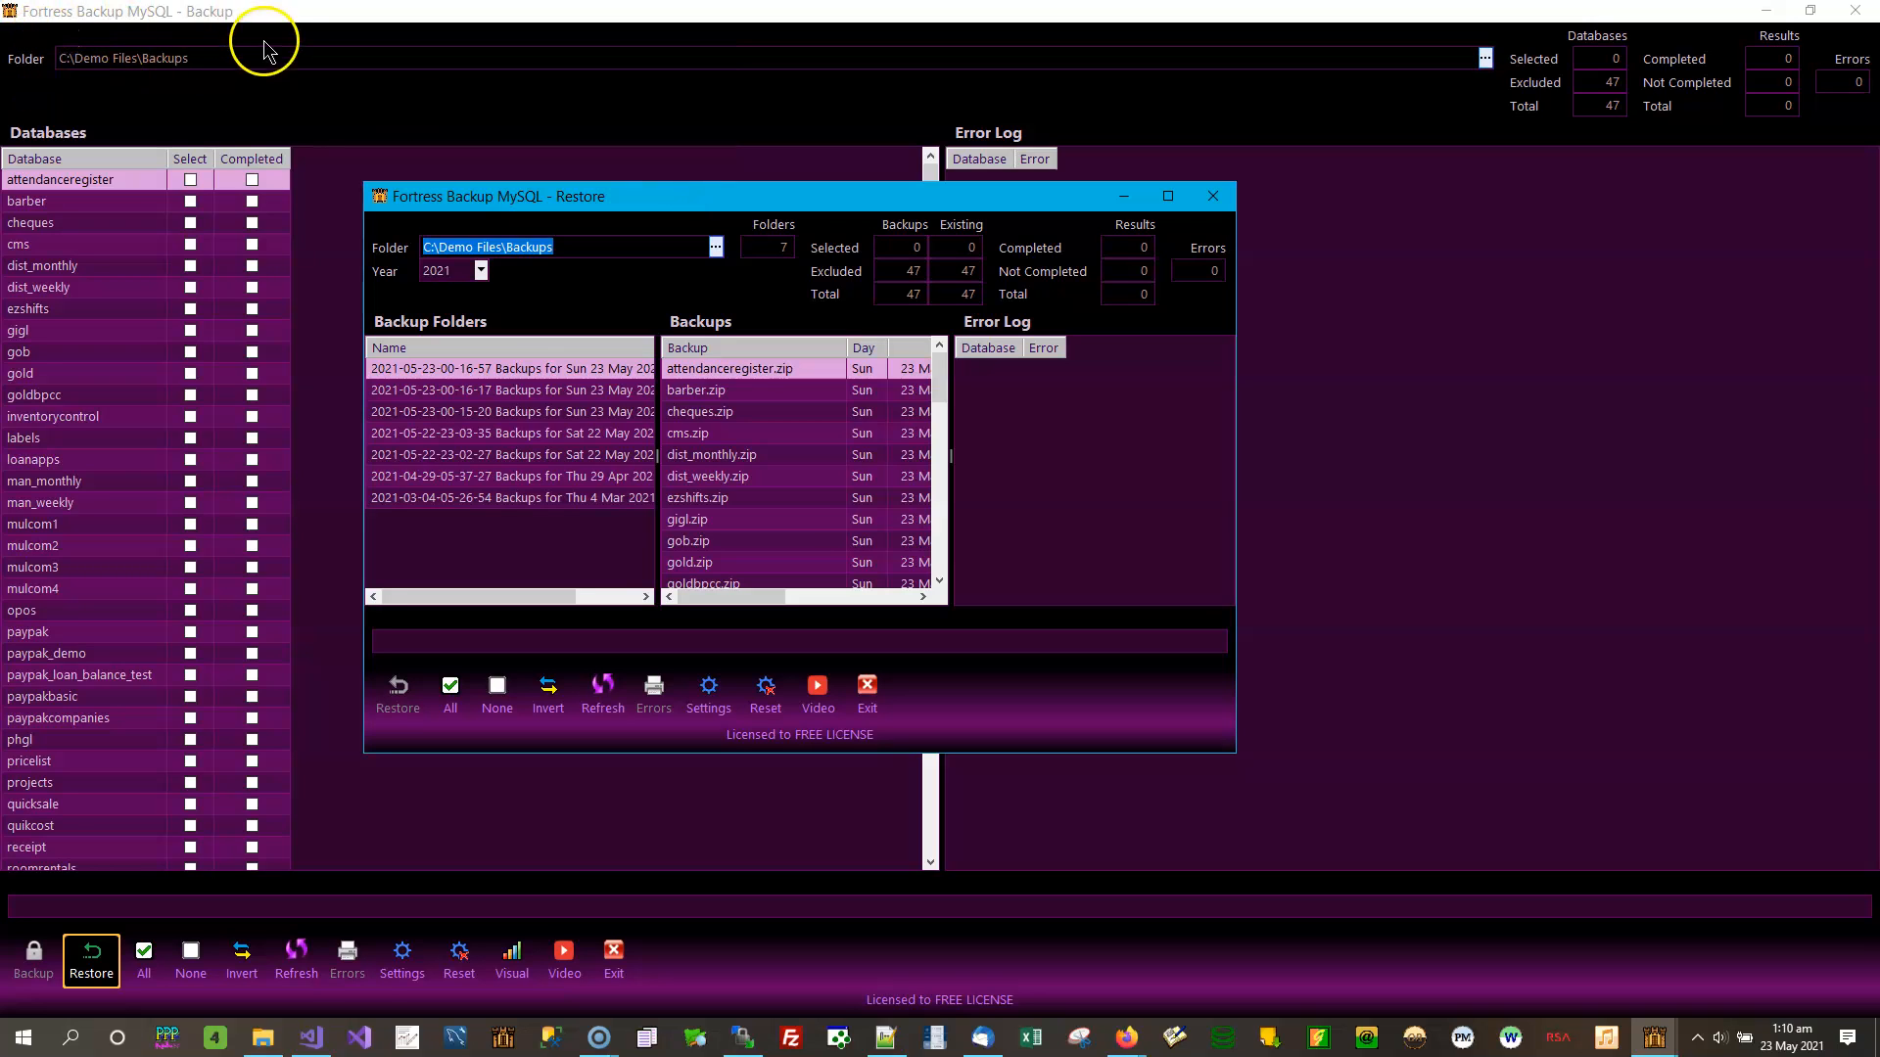
{"action": "left_click", "coordinate": [1168, 197]}
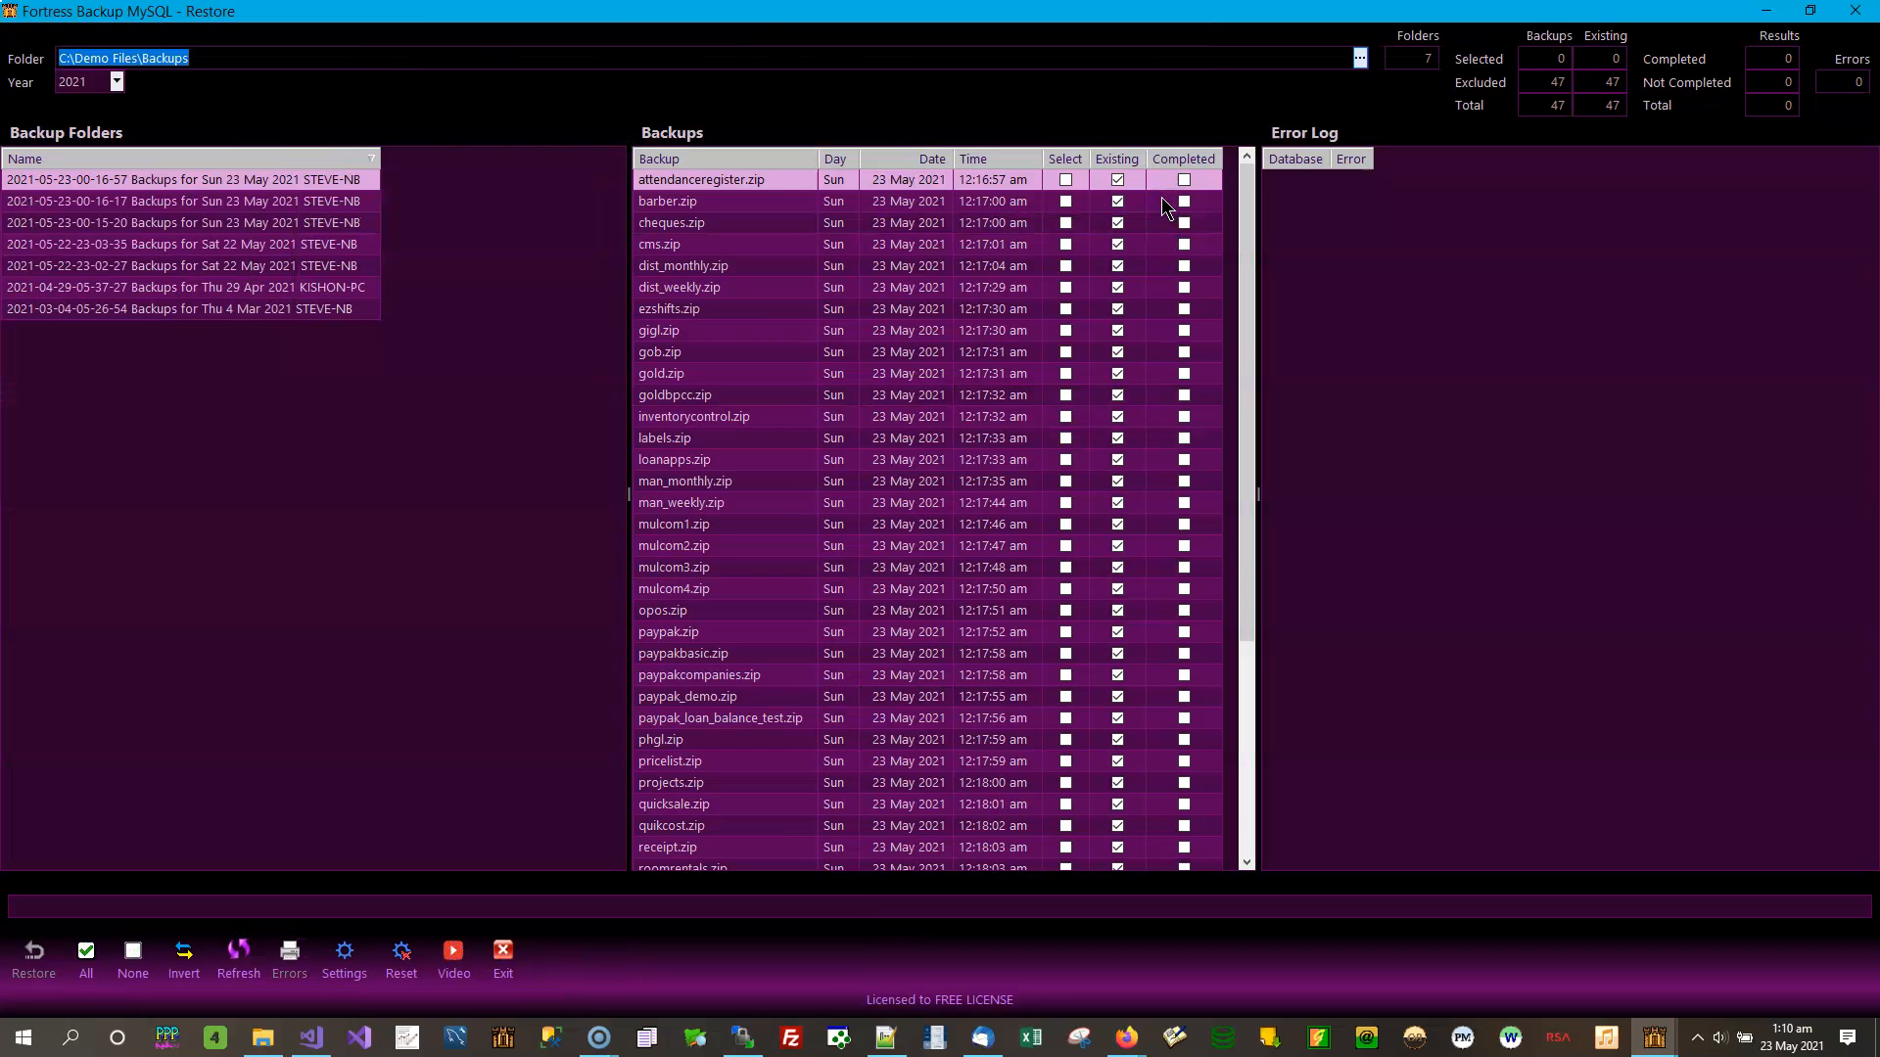
Check the Year filter's options, keeping 2021, and widen the Backups pane by moving the dividers on both of its sides
{"action": "left_click", "coordinate": [116, 84]}
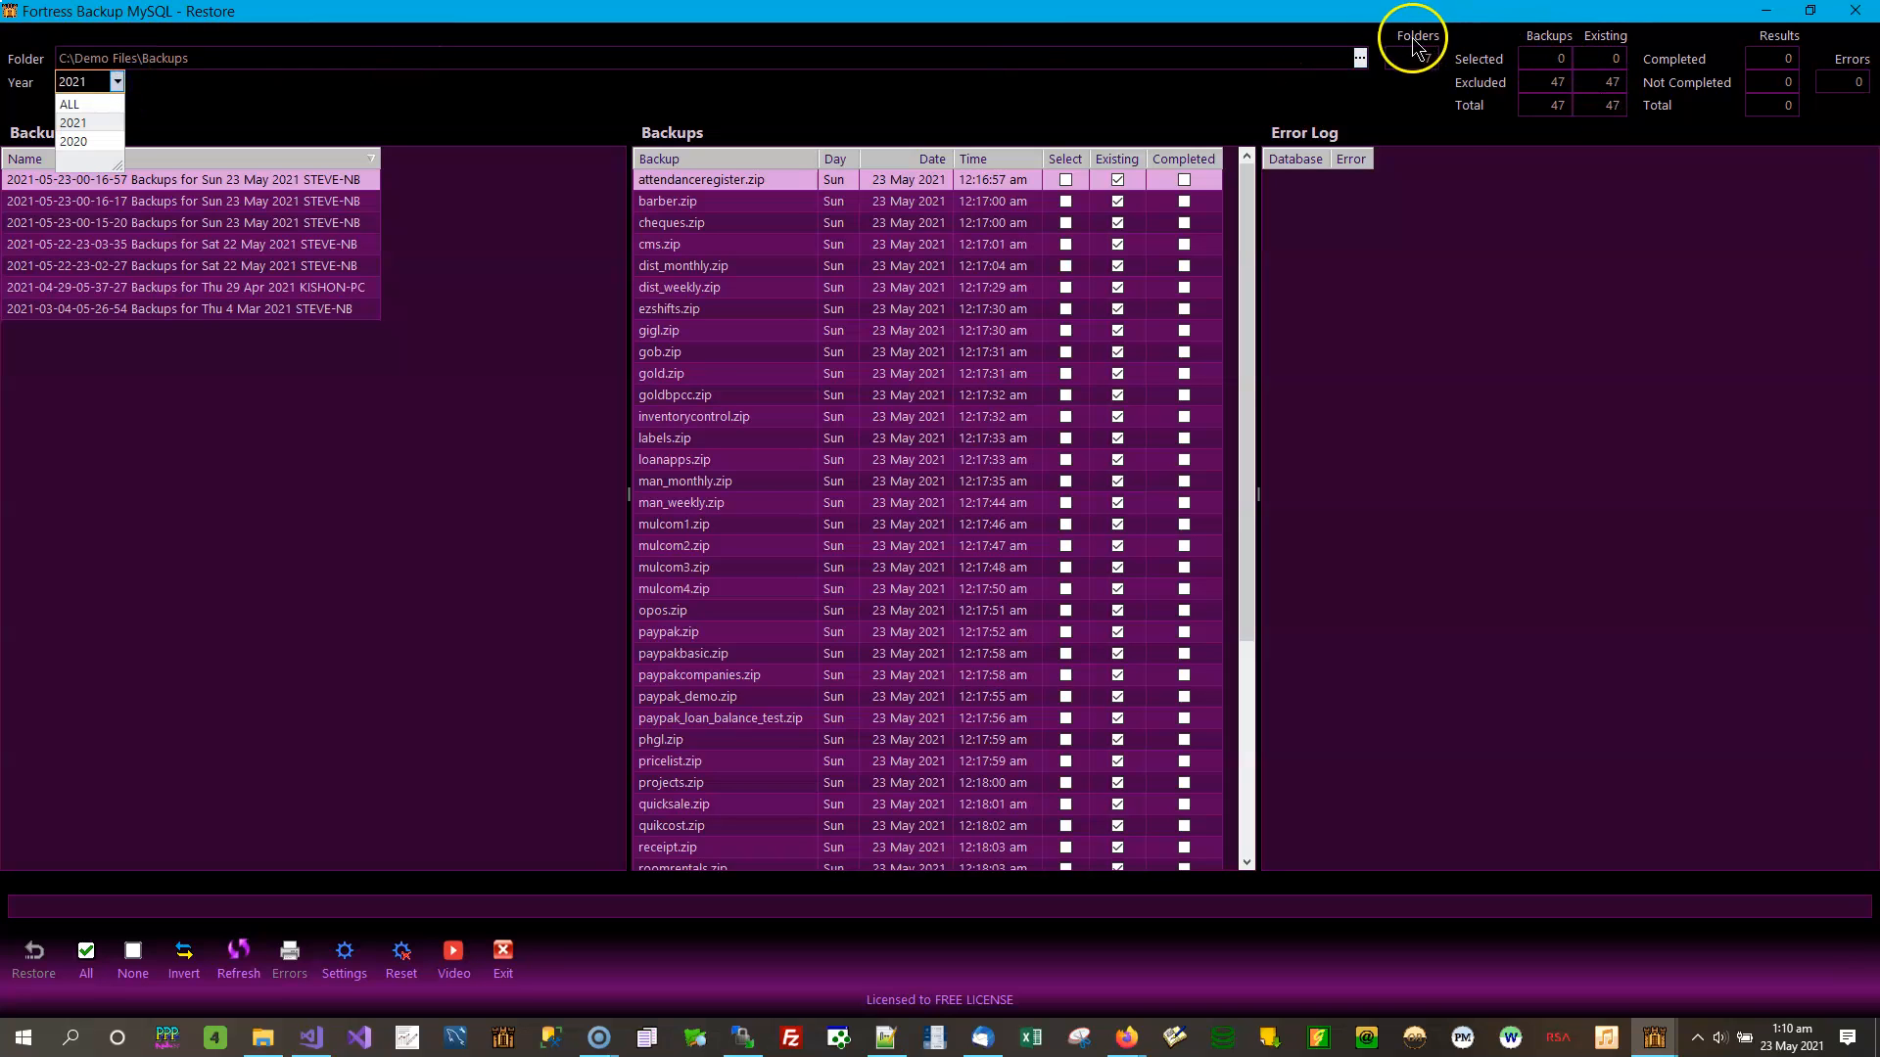
{"action": "left_click", "coordinate": [1428, 94]}
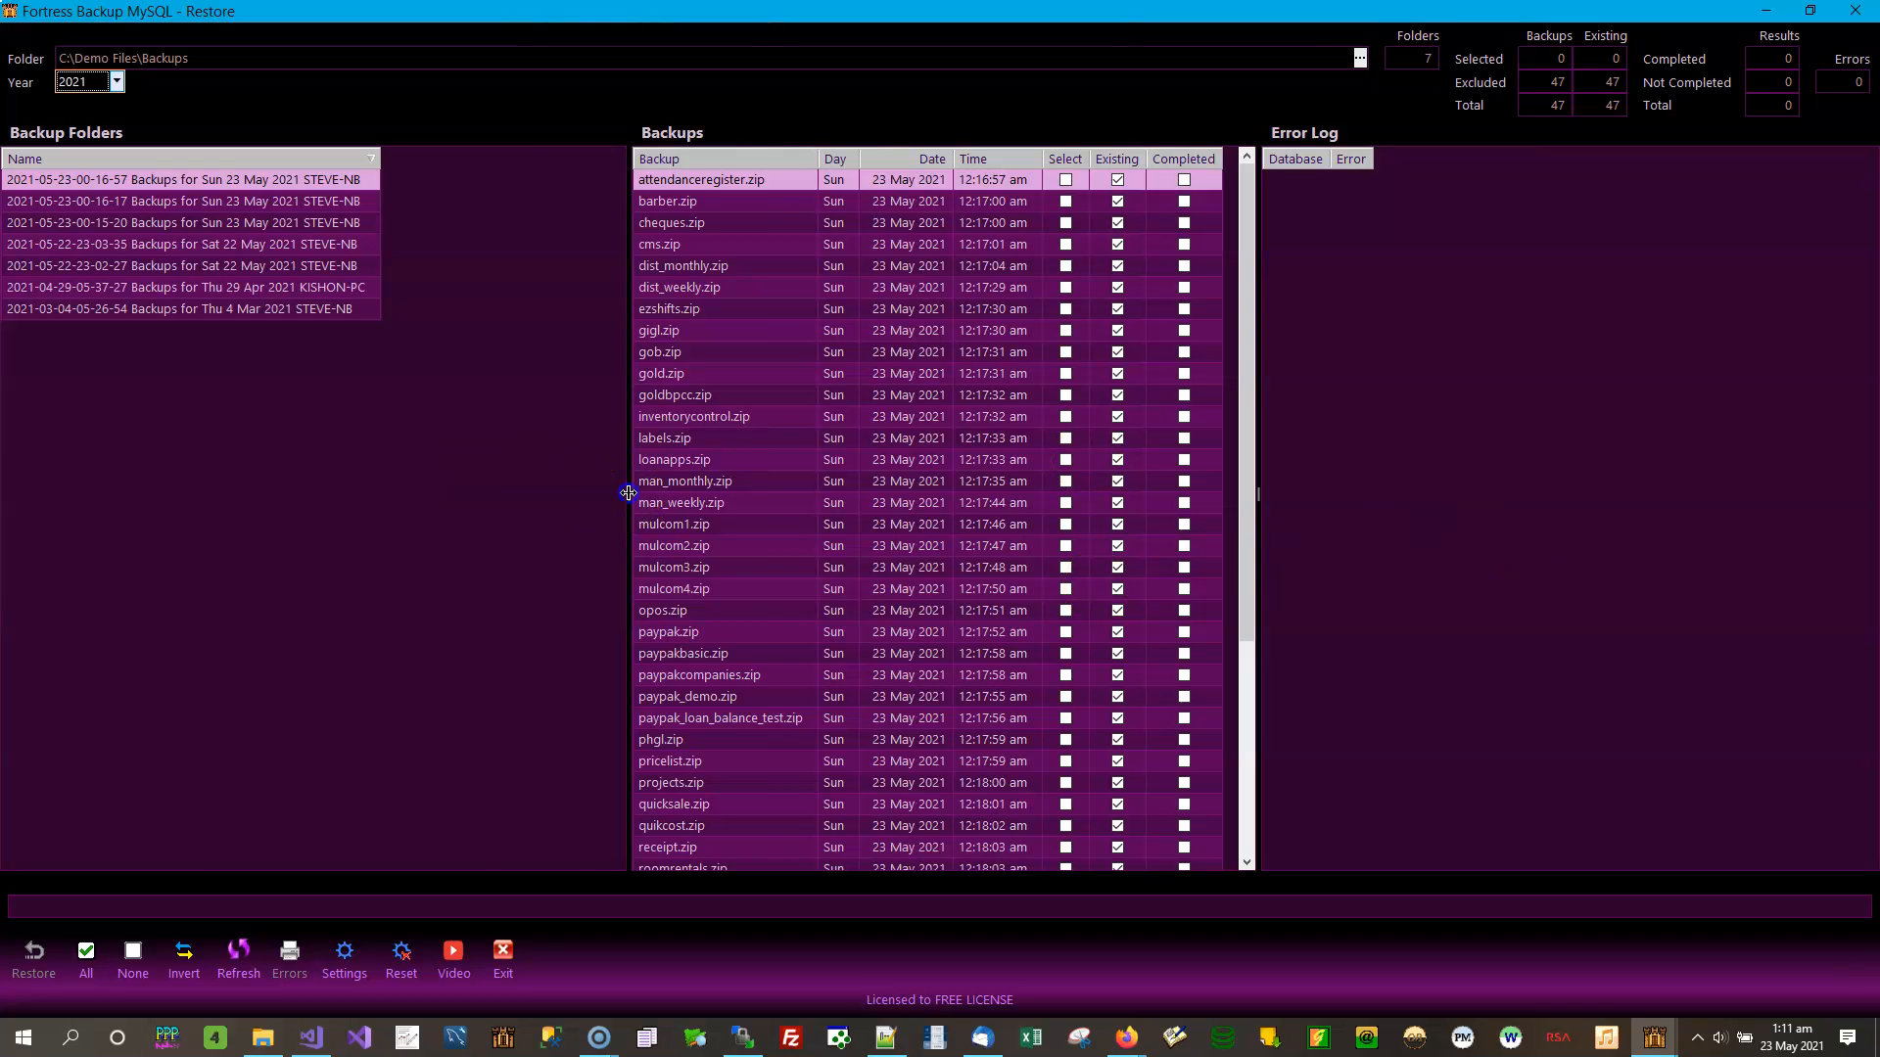
{"action": "left_click_drag", "start_coordinate": [627, 492], "coordinate": [485, 493]}
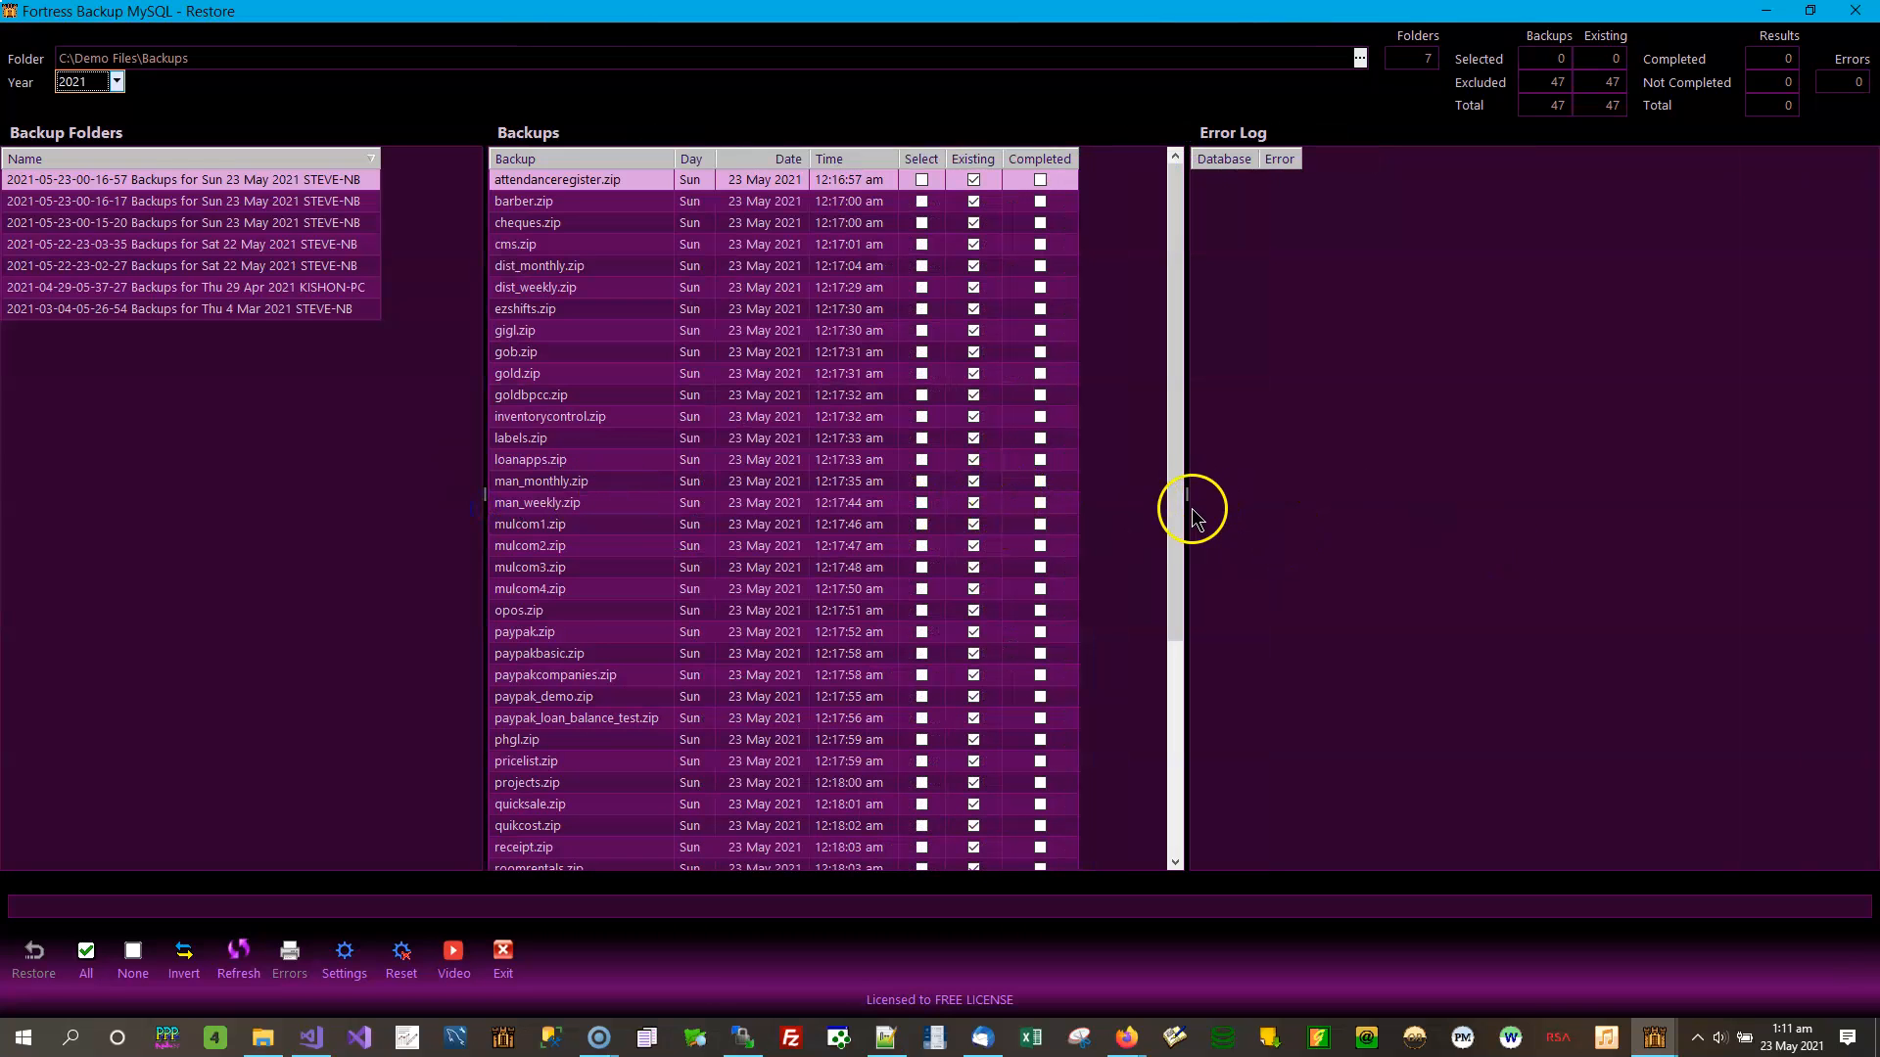
{"action": "left_click_drag", "start_coordinate": [1393, 493], "coordinate": [1289, 497]}
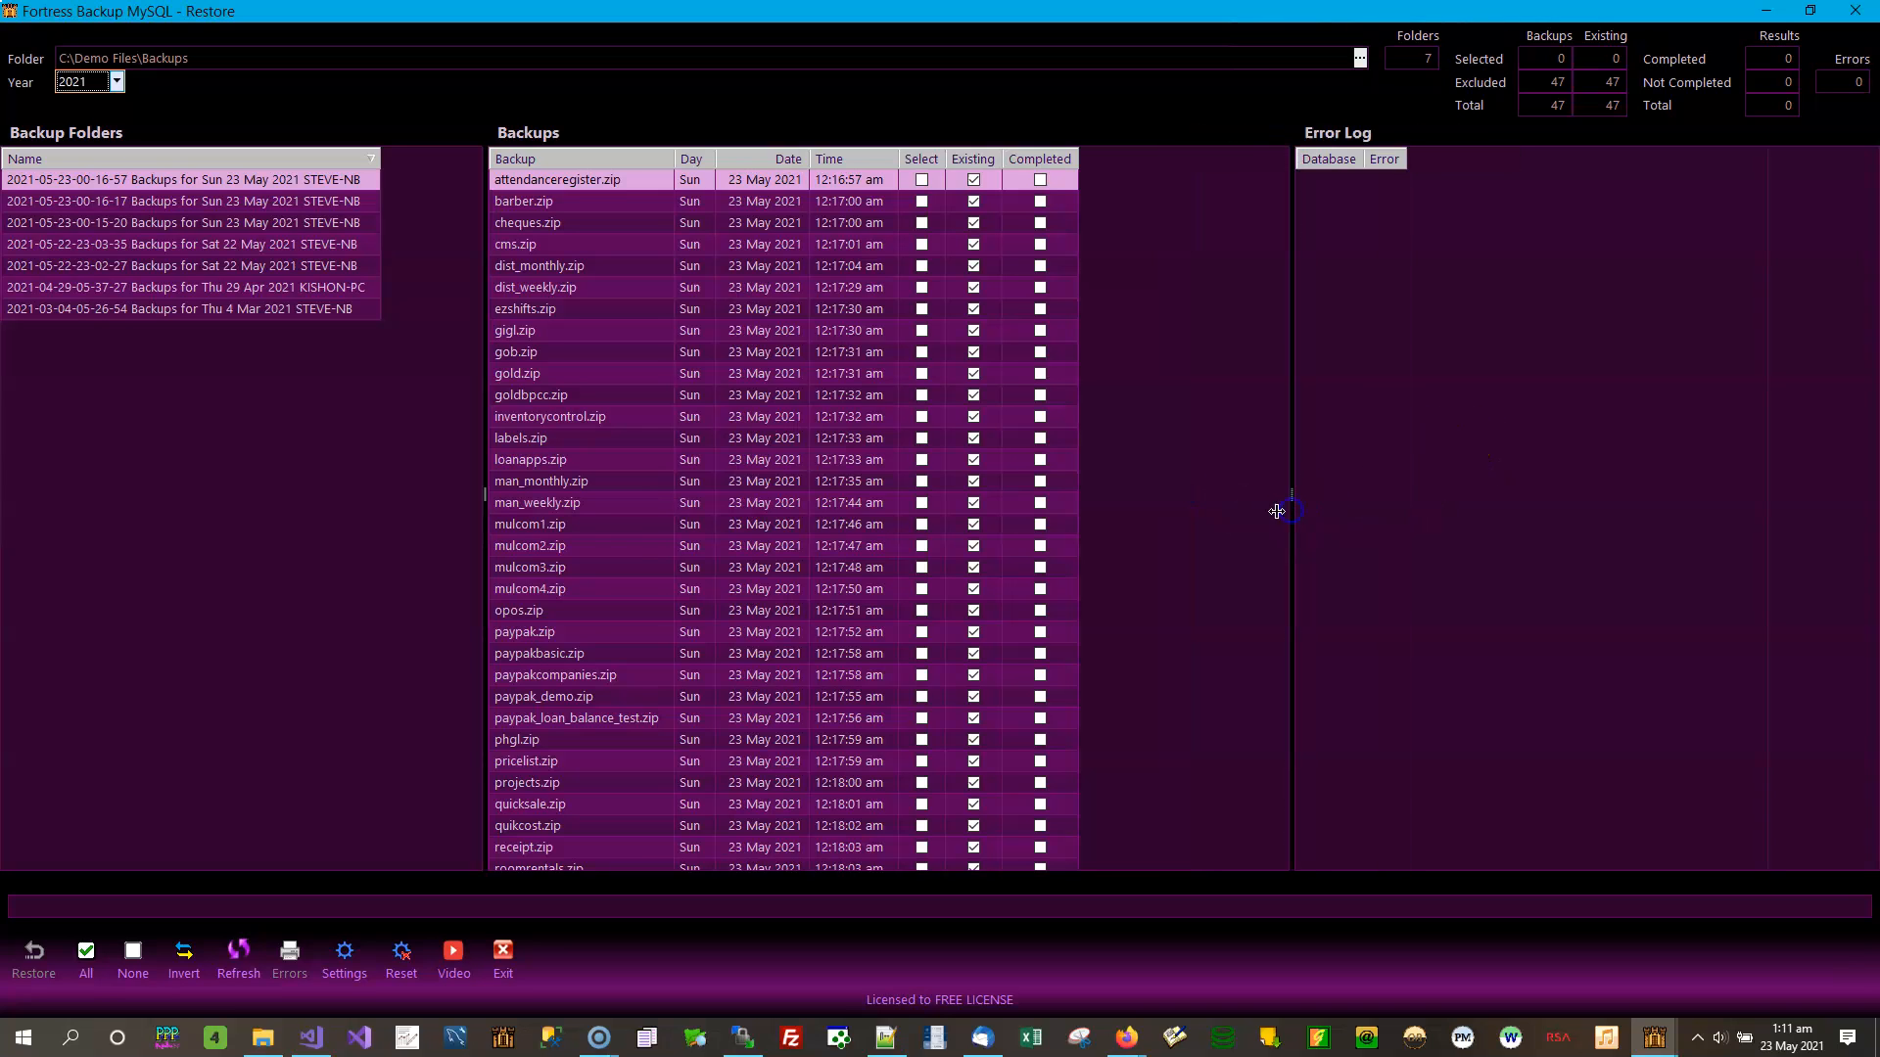
Readjust the Backups pane's dividers, and highlight the 2020 and the 2021 backup folders in File Explorer for comparison before minimizing it
{"action": "left_click_drag", "start_coordinate": [563, 510], "coordinate": [576, 510]}
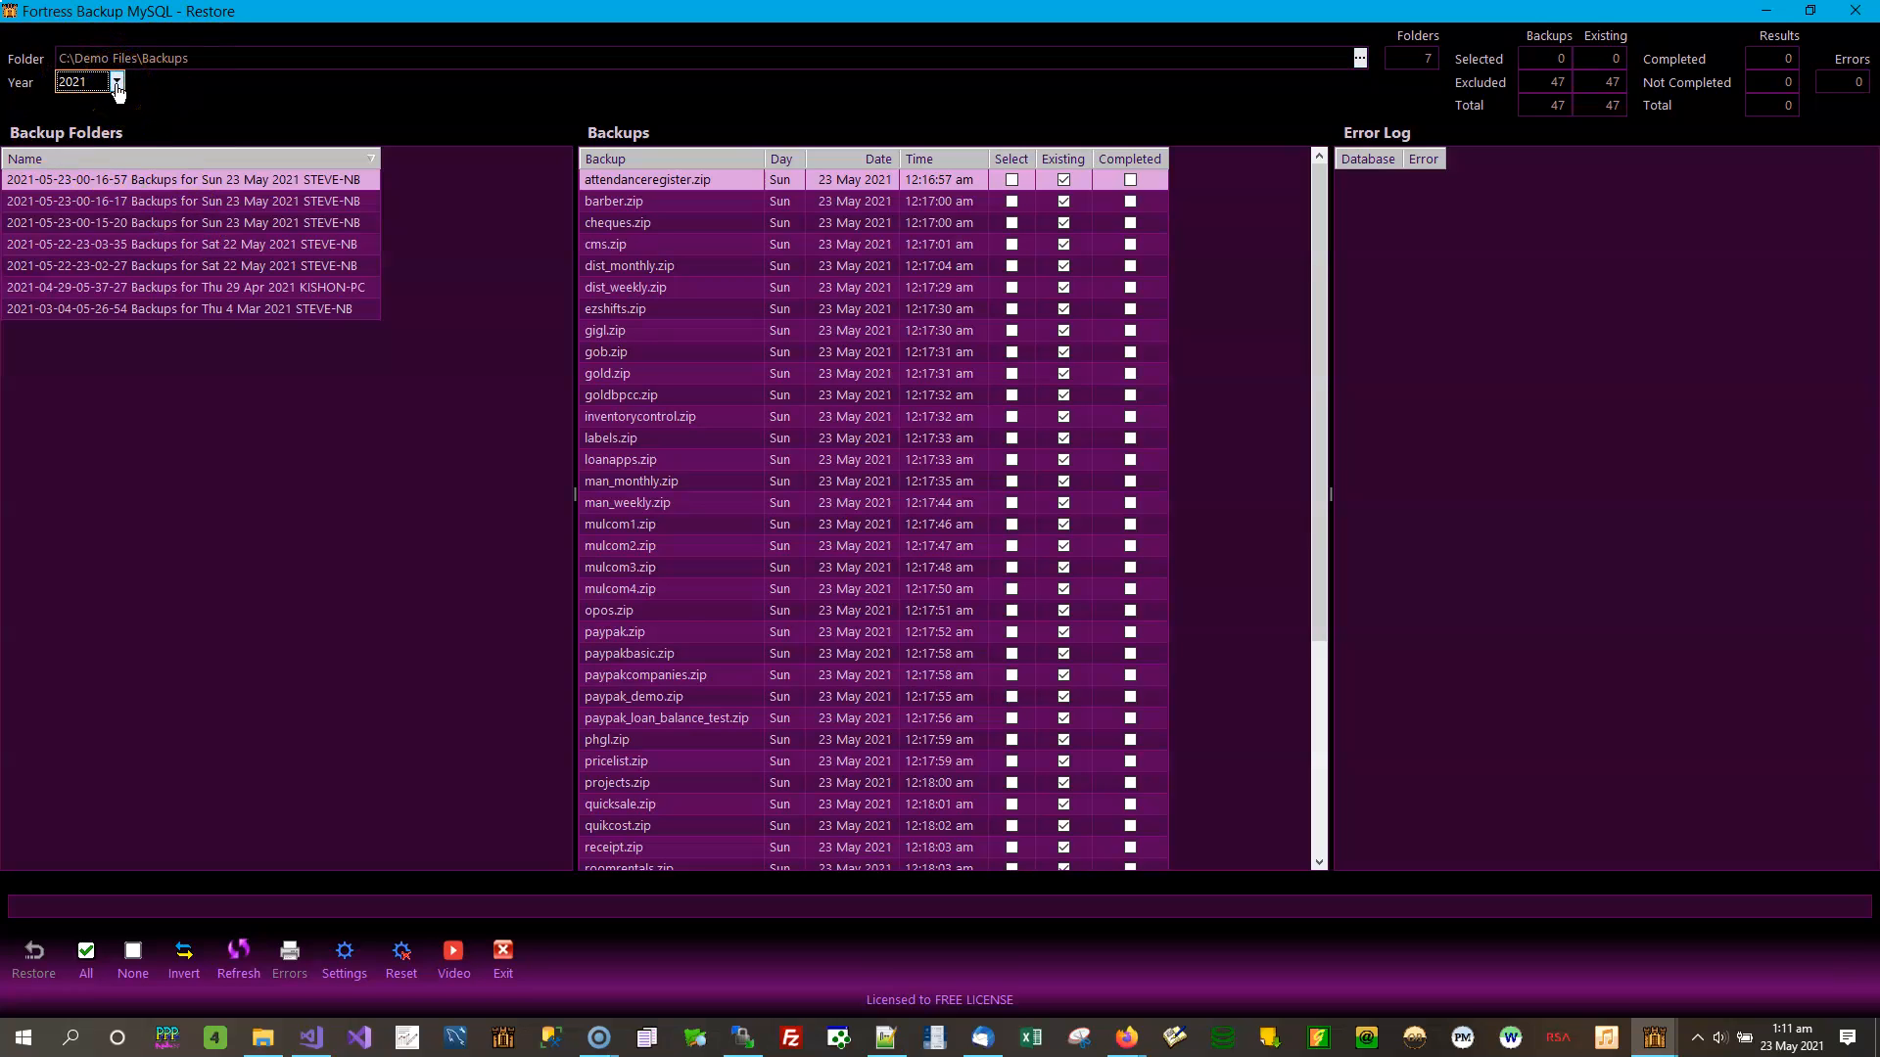
{"action": "left_click", "coordinate": [274, 1049]}
{"action": "left_click_drag", "start_coordinate": [540, 675], "coordinate": [443, 503]}
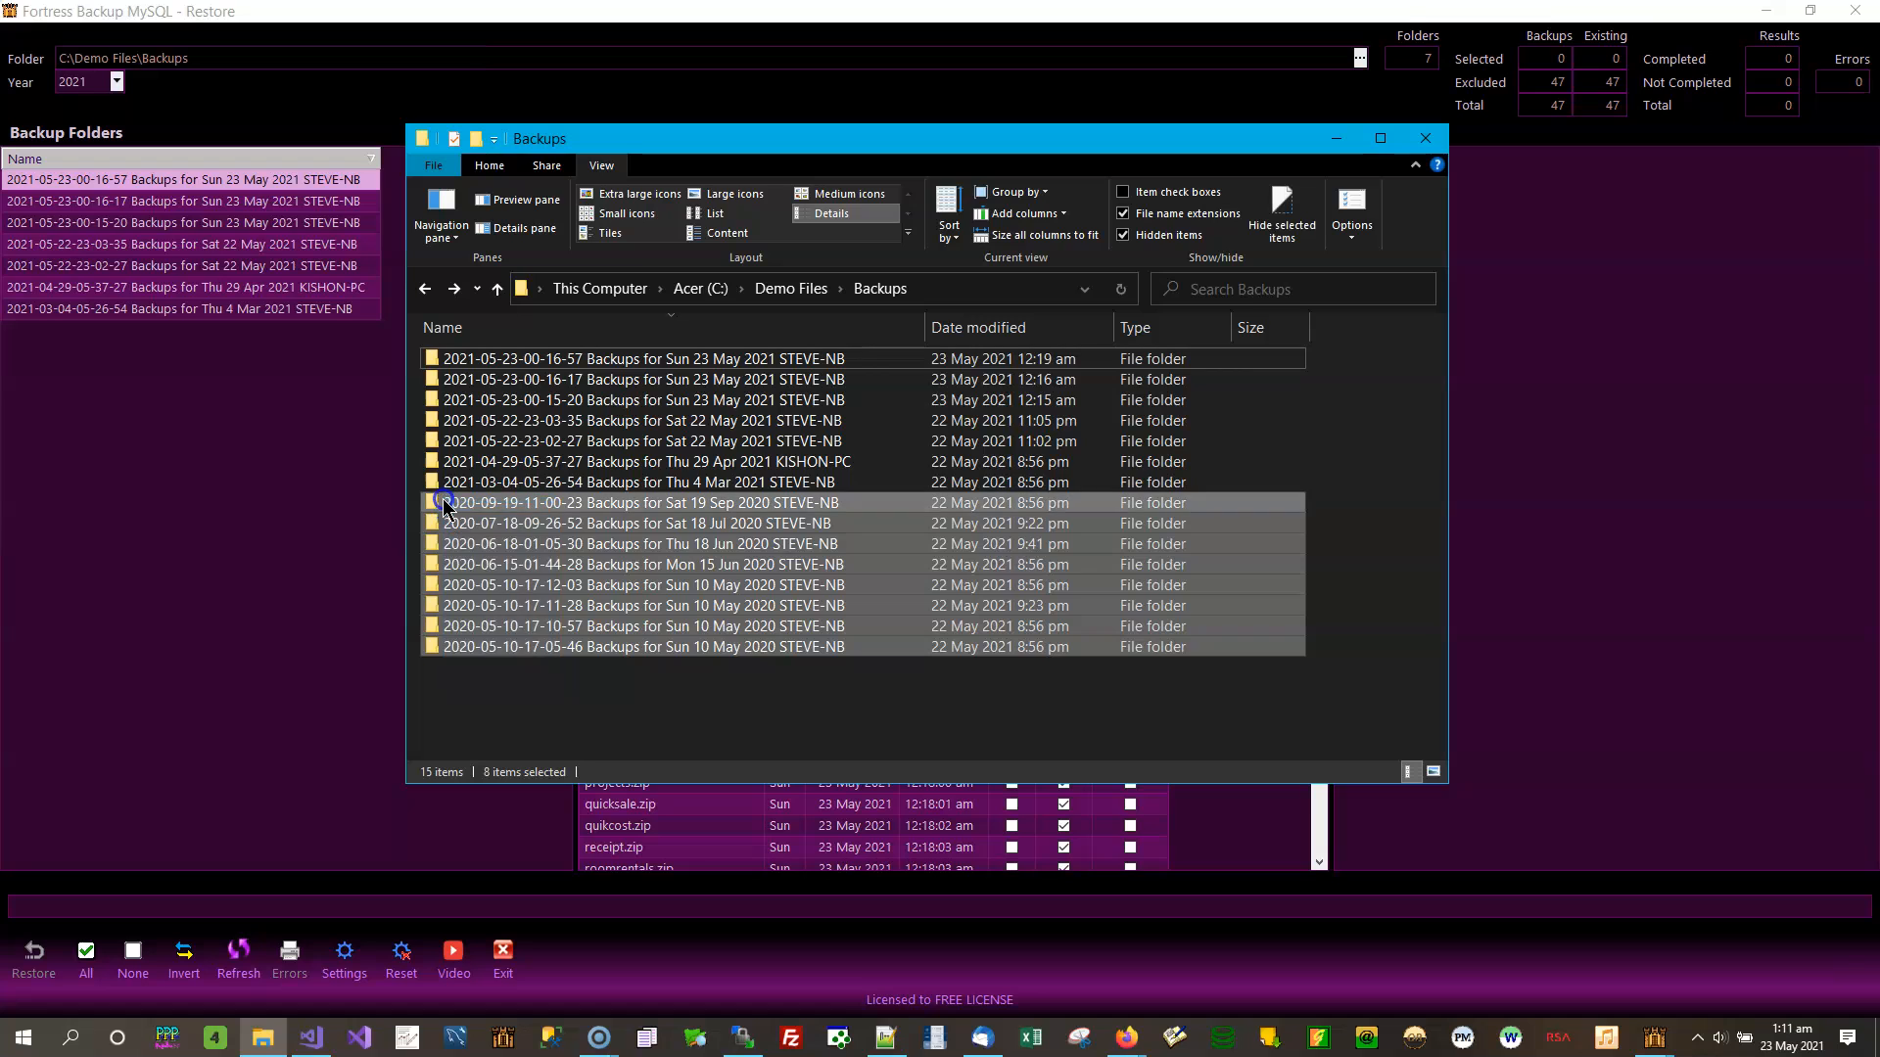
{"action": "left_click", "coordinate": [555, 723]}
{"action": "left_click_drag", "start_coordinate": [605, 717], "coordinate": [432, 508]}
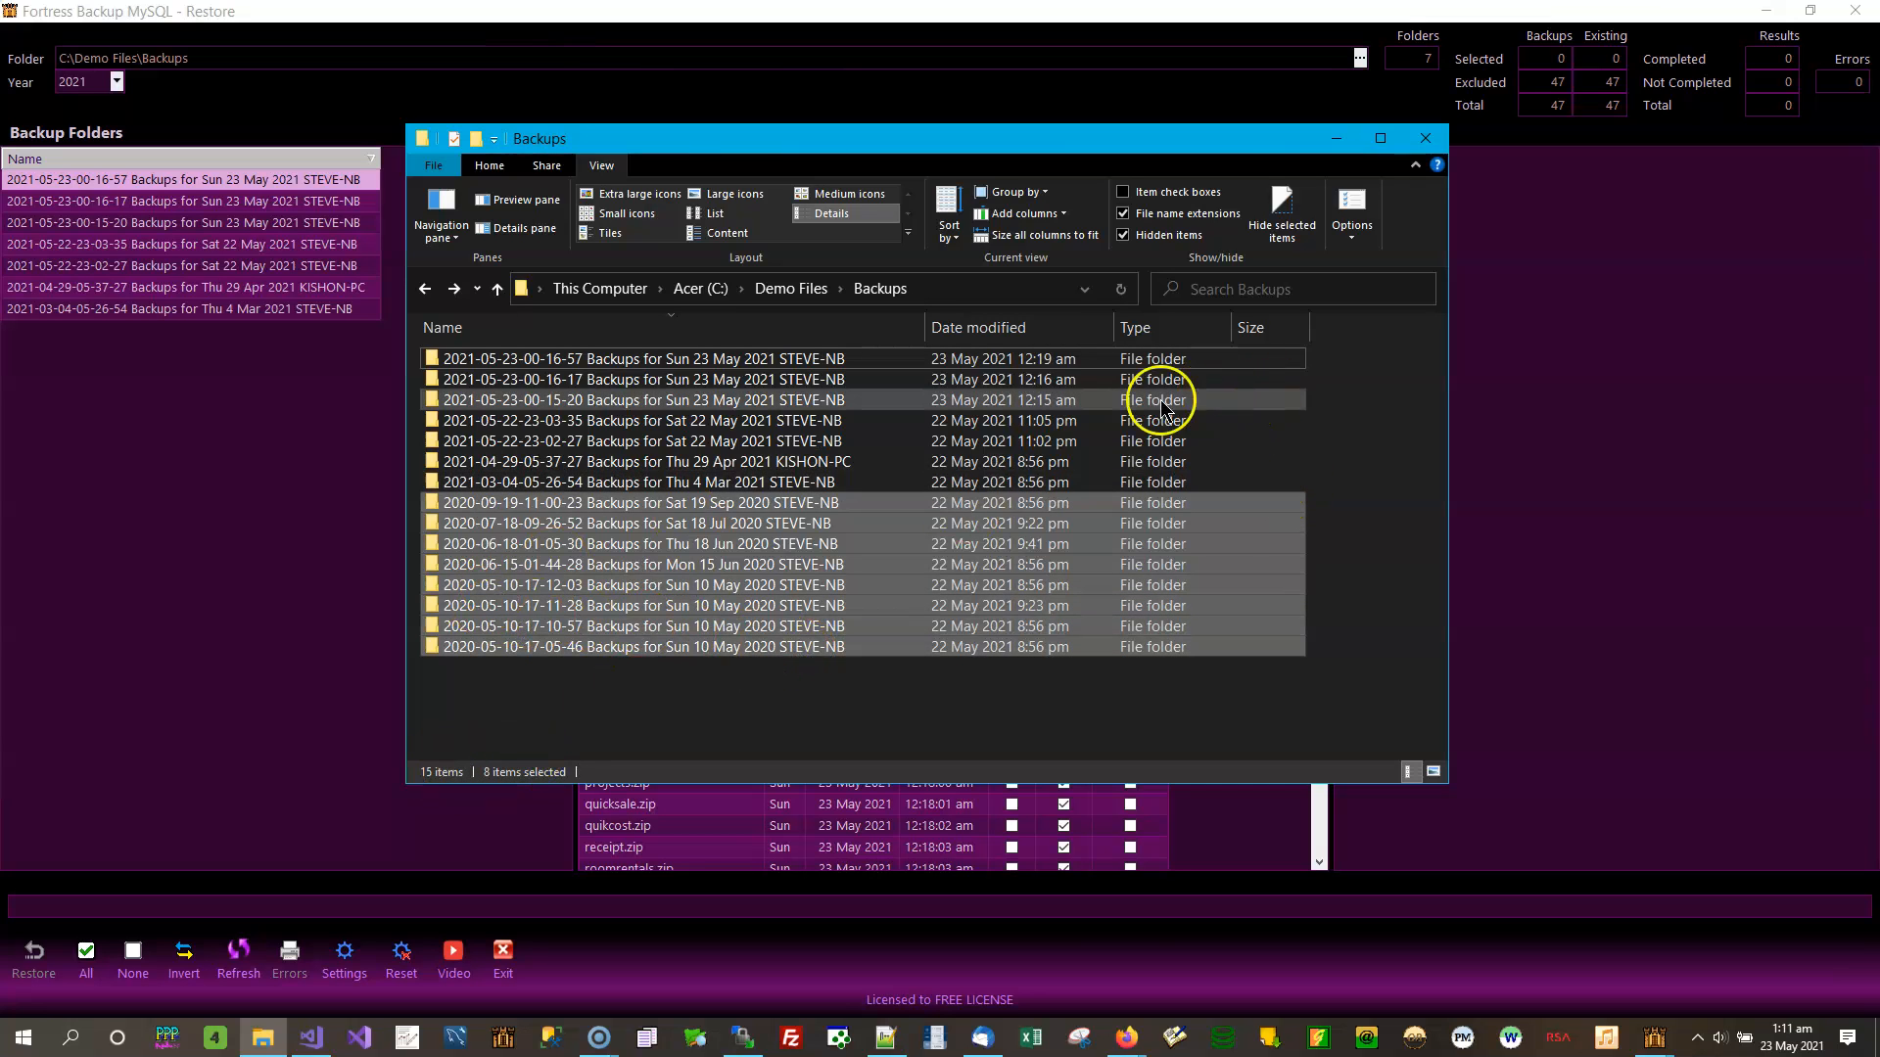
{"action": "left_click_drag", "start_coordinate": [1350, 362], "coordinate": [501, 487]}
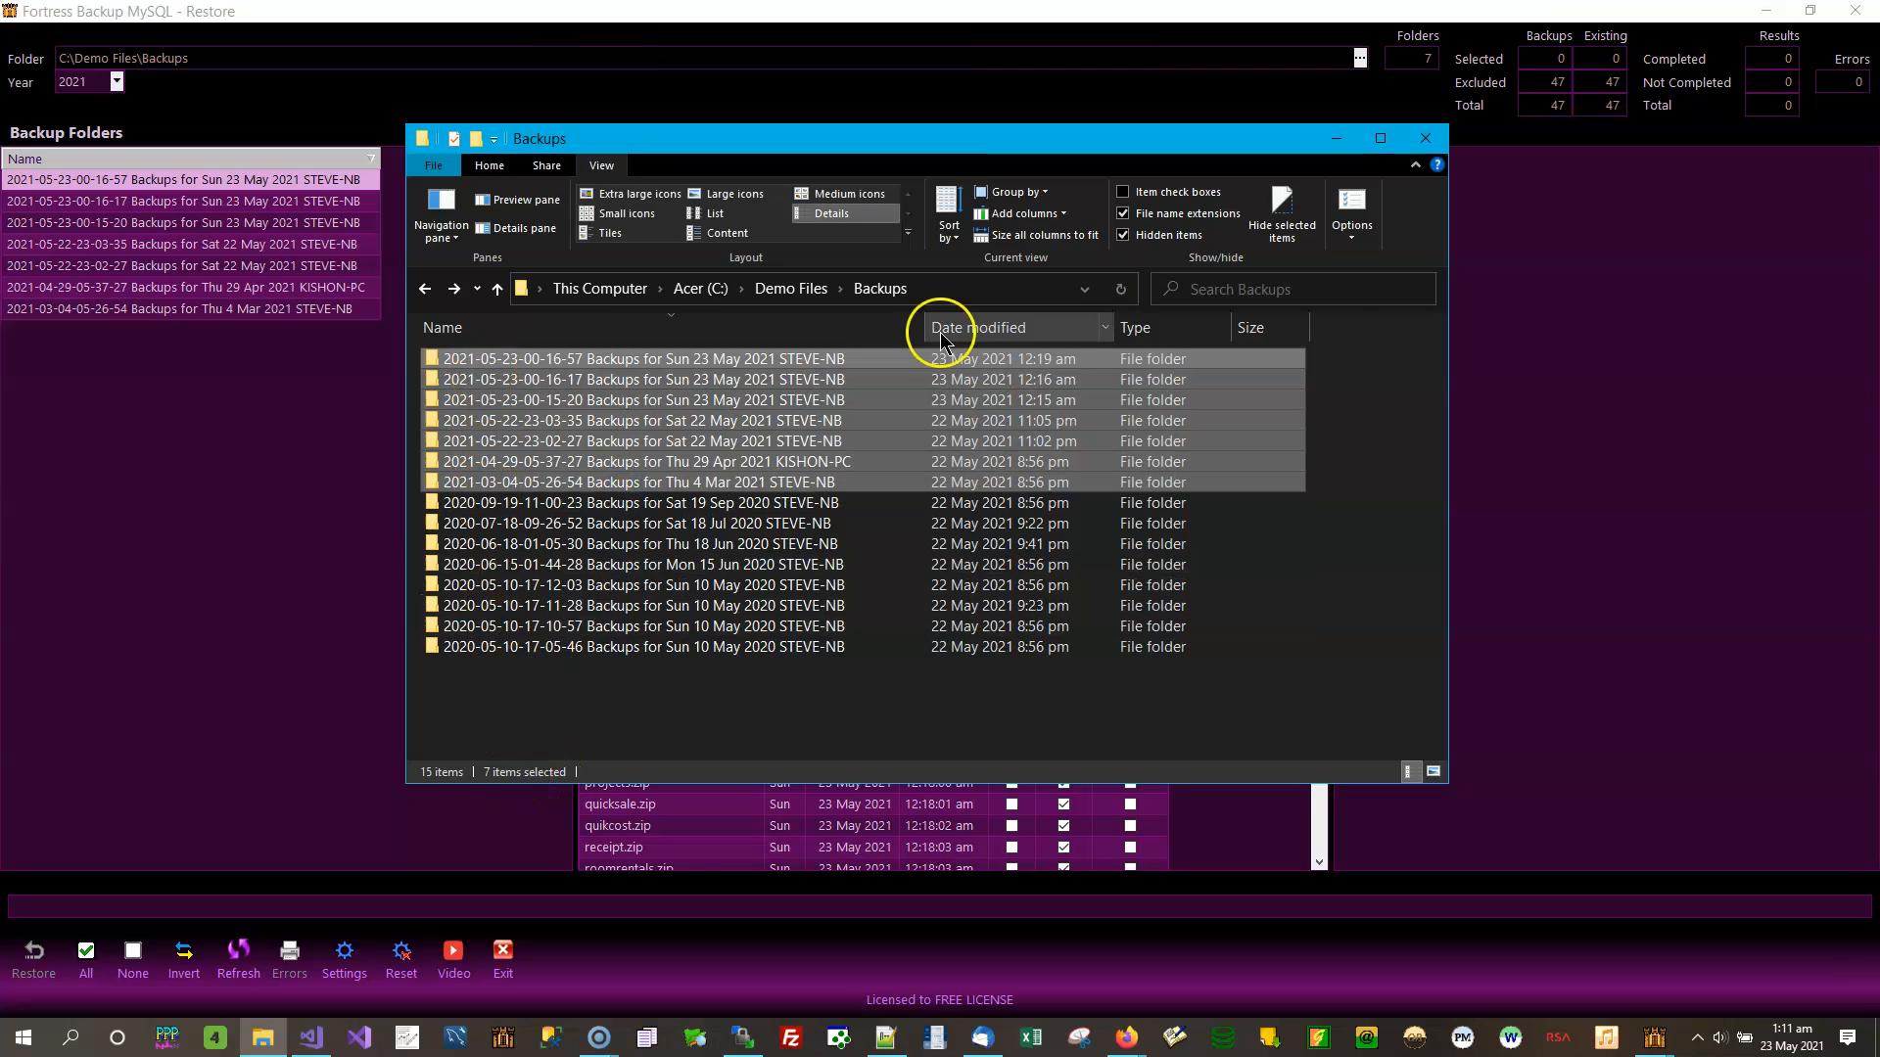
{"action": "left_click", "coordinate": [810, 697]}
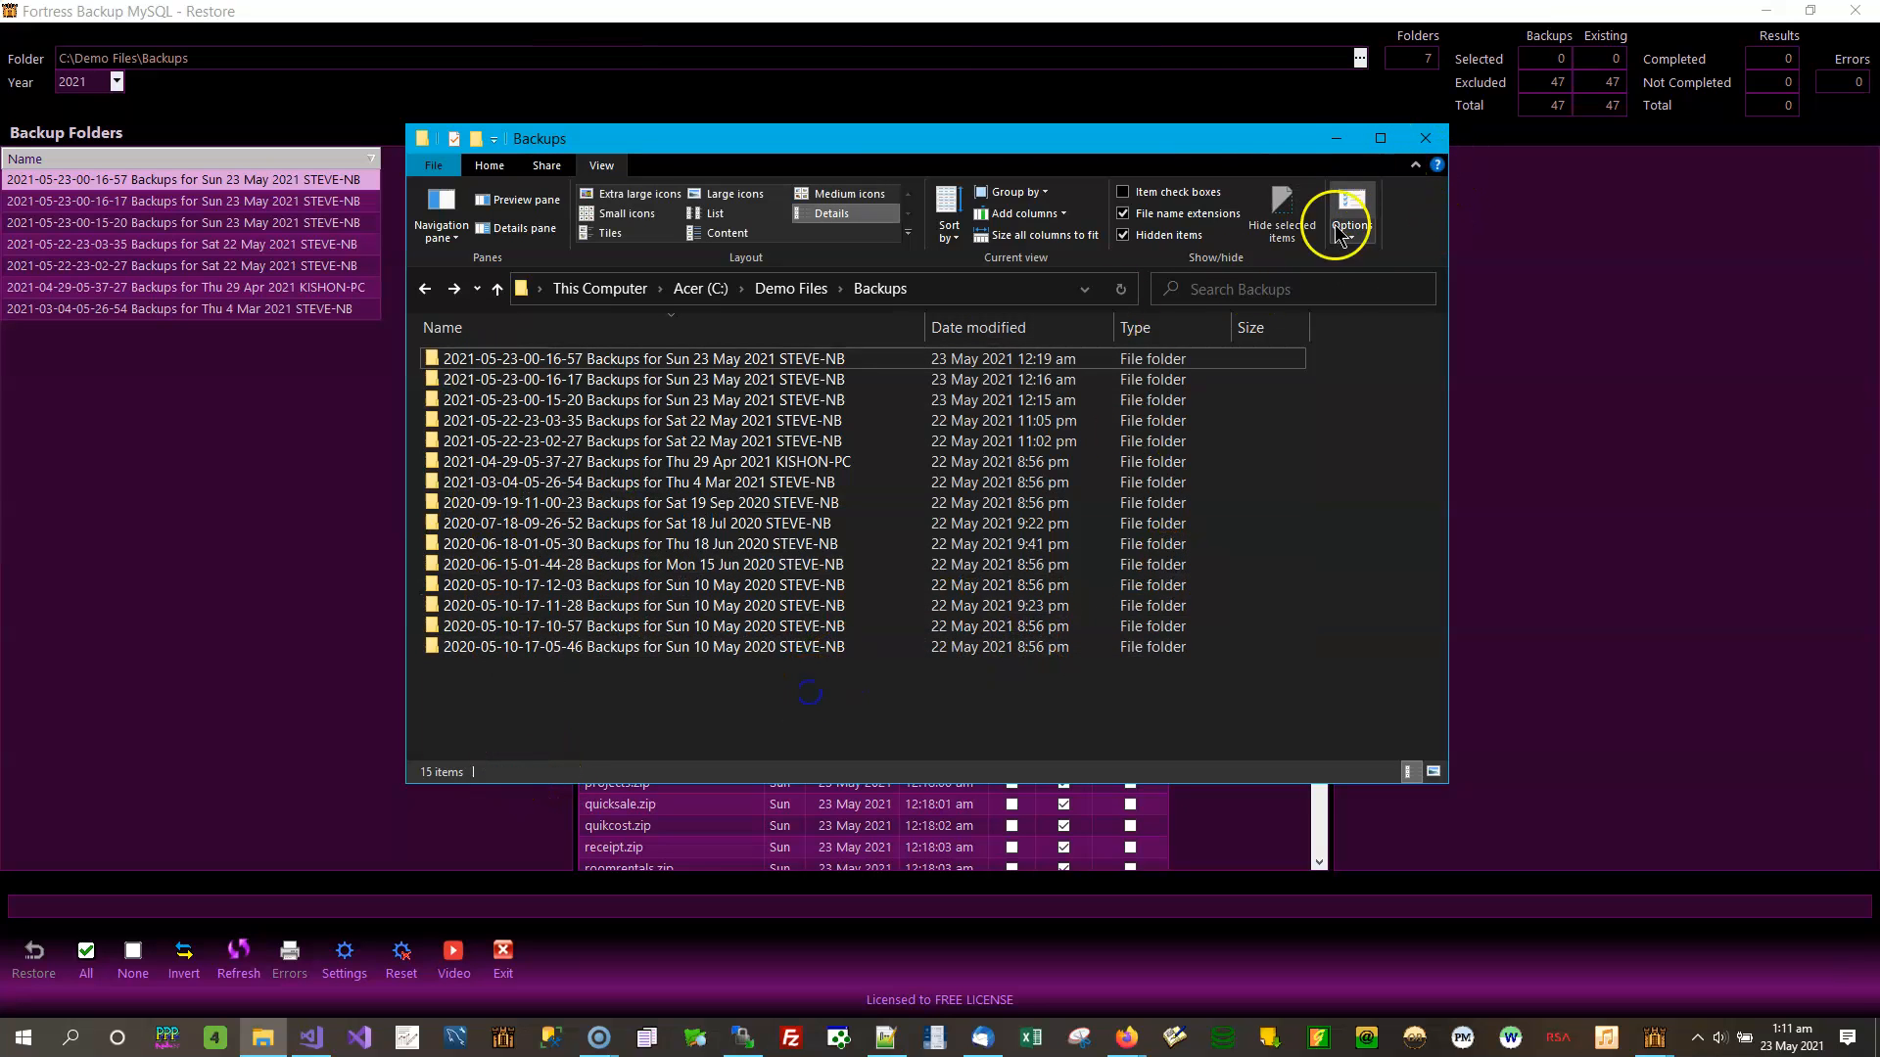
{"action": "left_click", "coordinate": [1334, 140]}
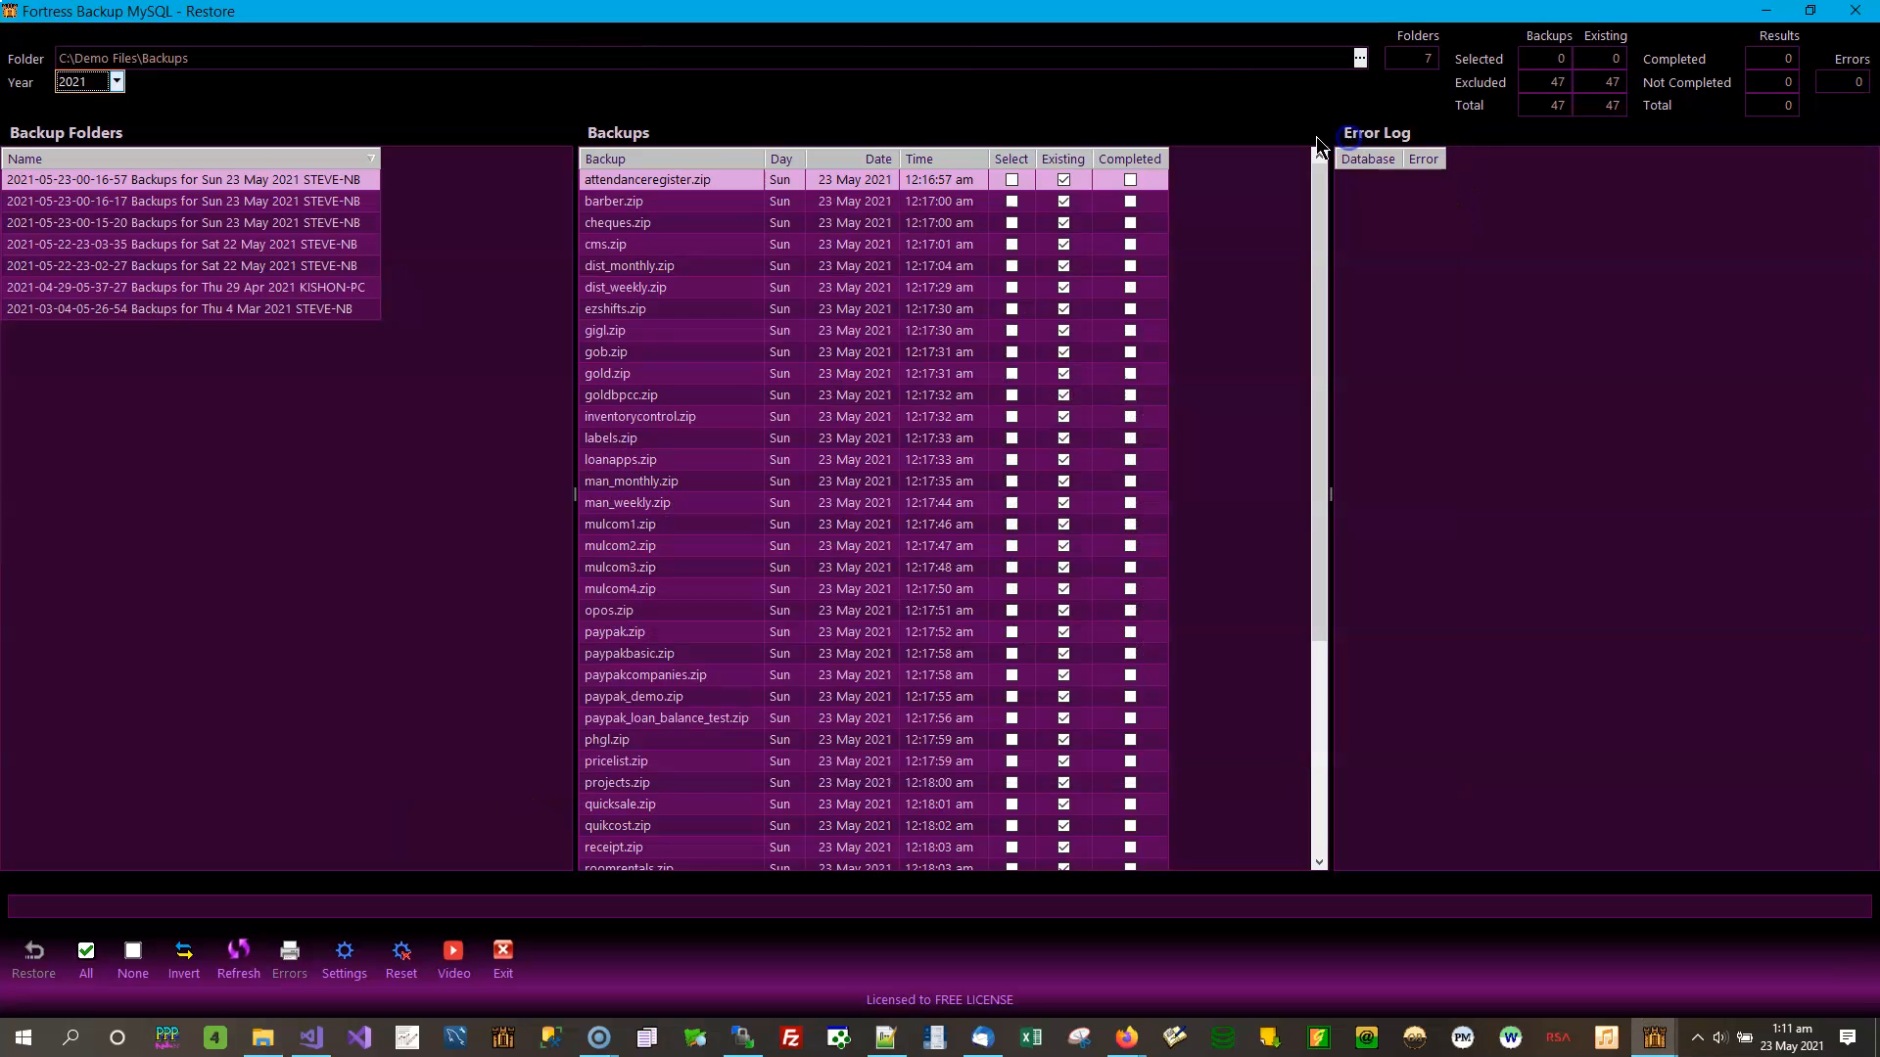
{"action": "left_click", "coordinate": [117, 82]}
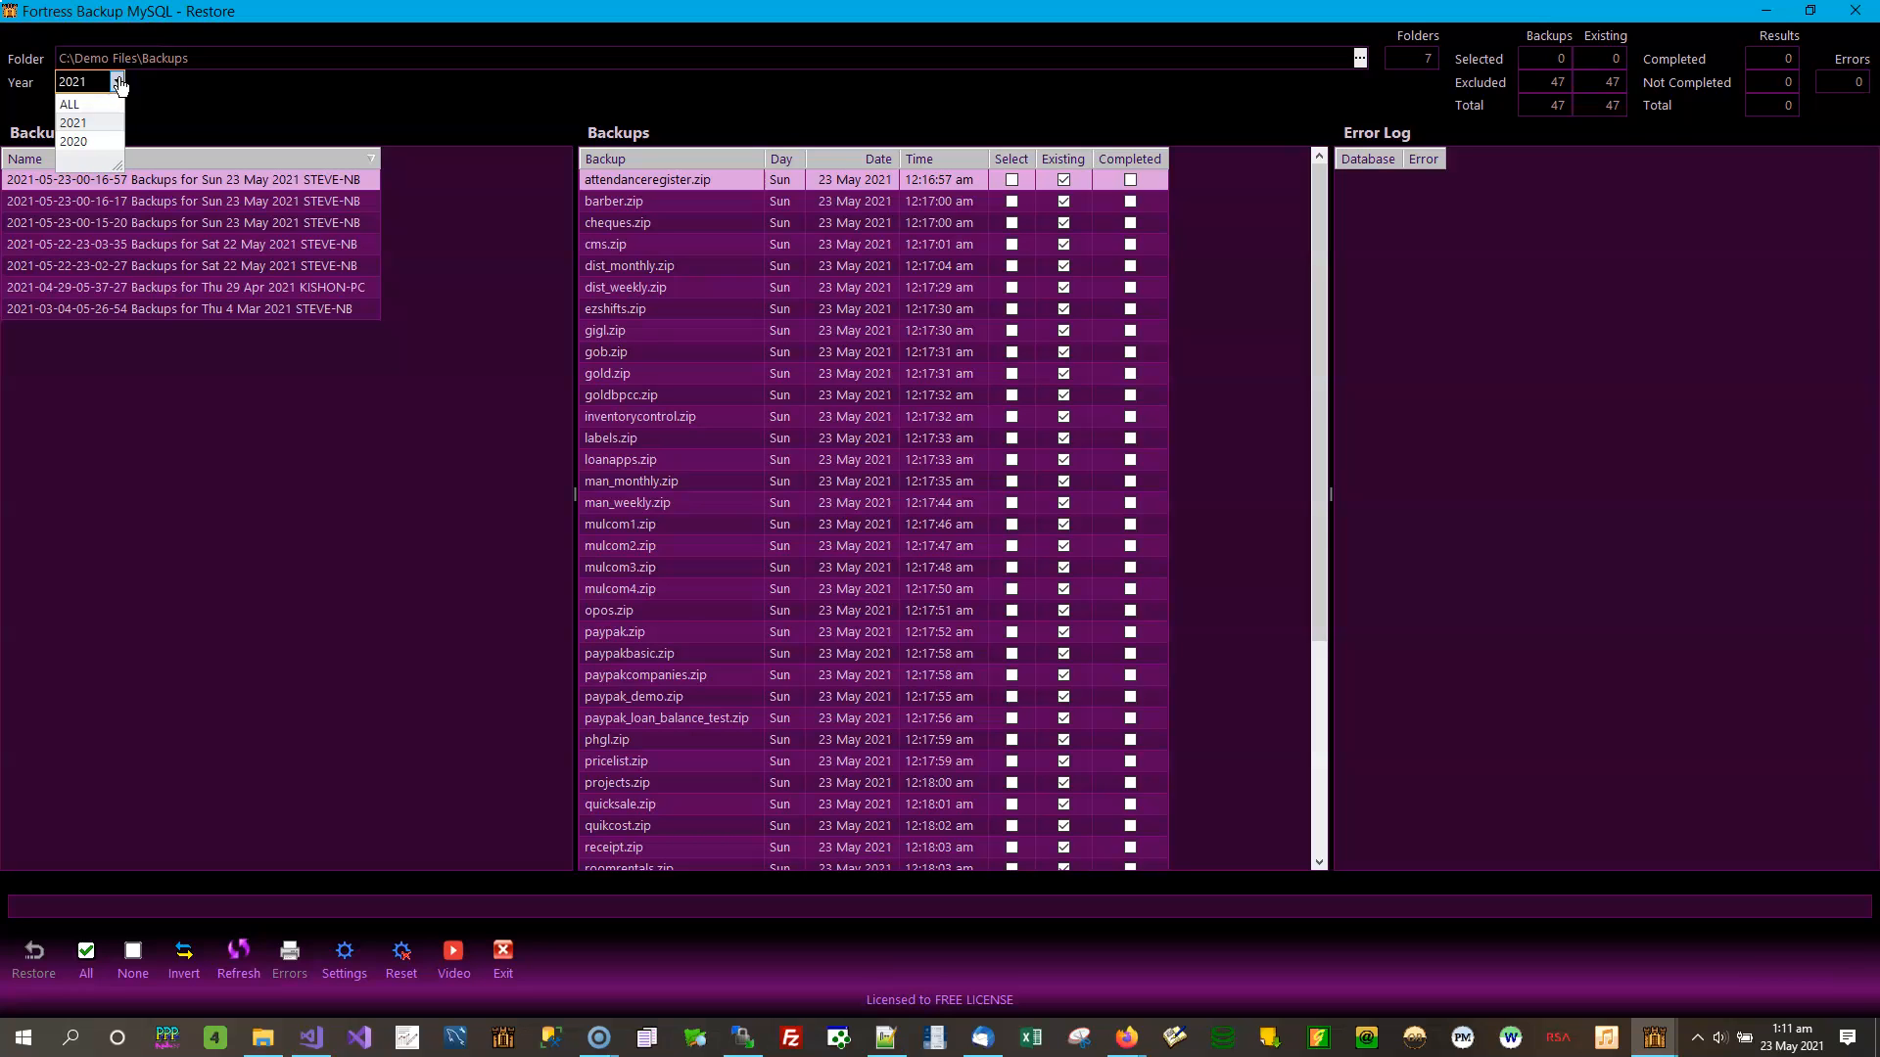
{"action": "left_click", "coordinate": [185, 102]}
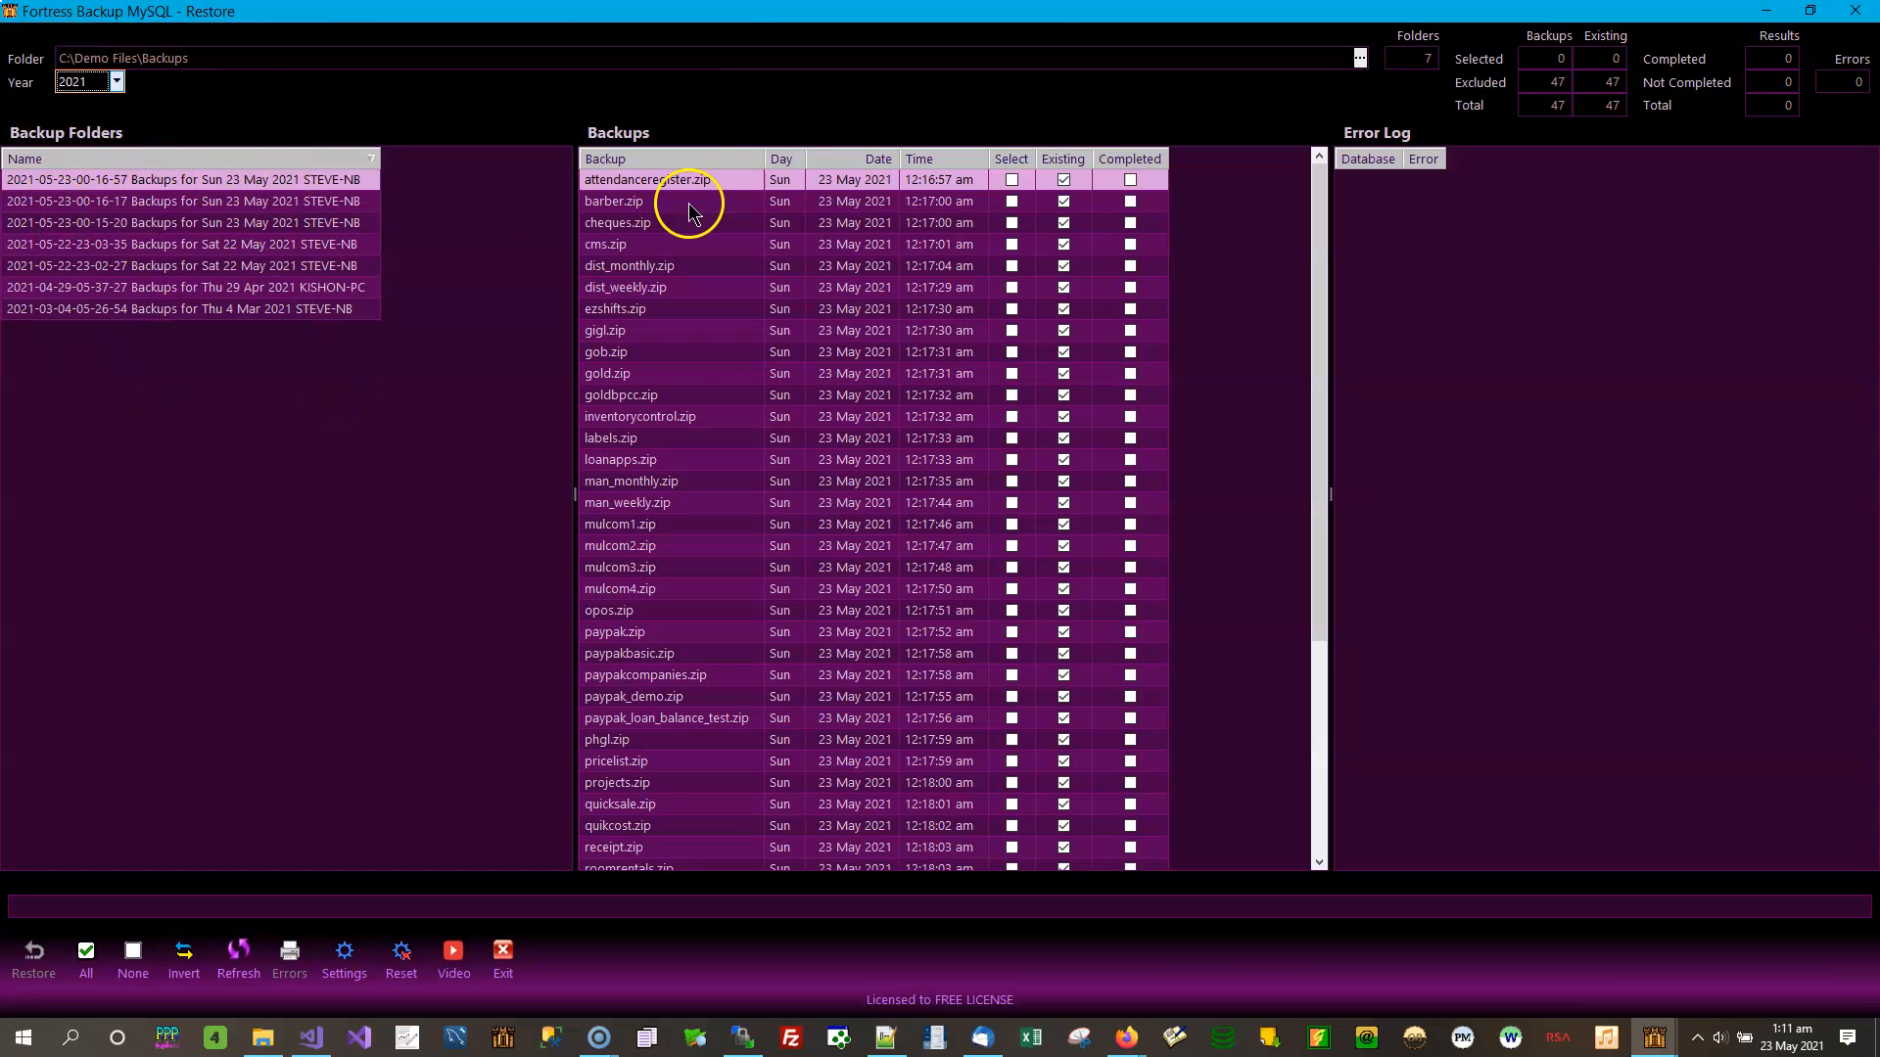
{"action": "left_click", "coordinate": [271, 207]}
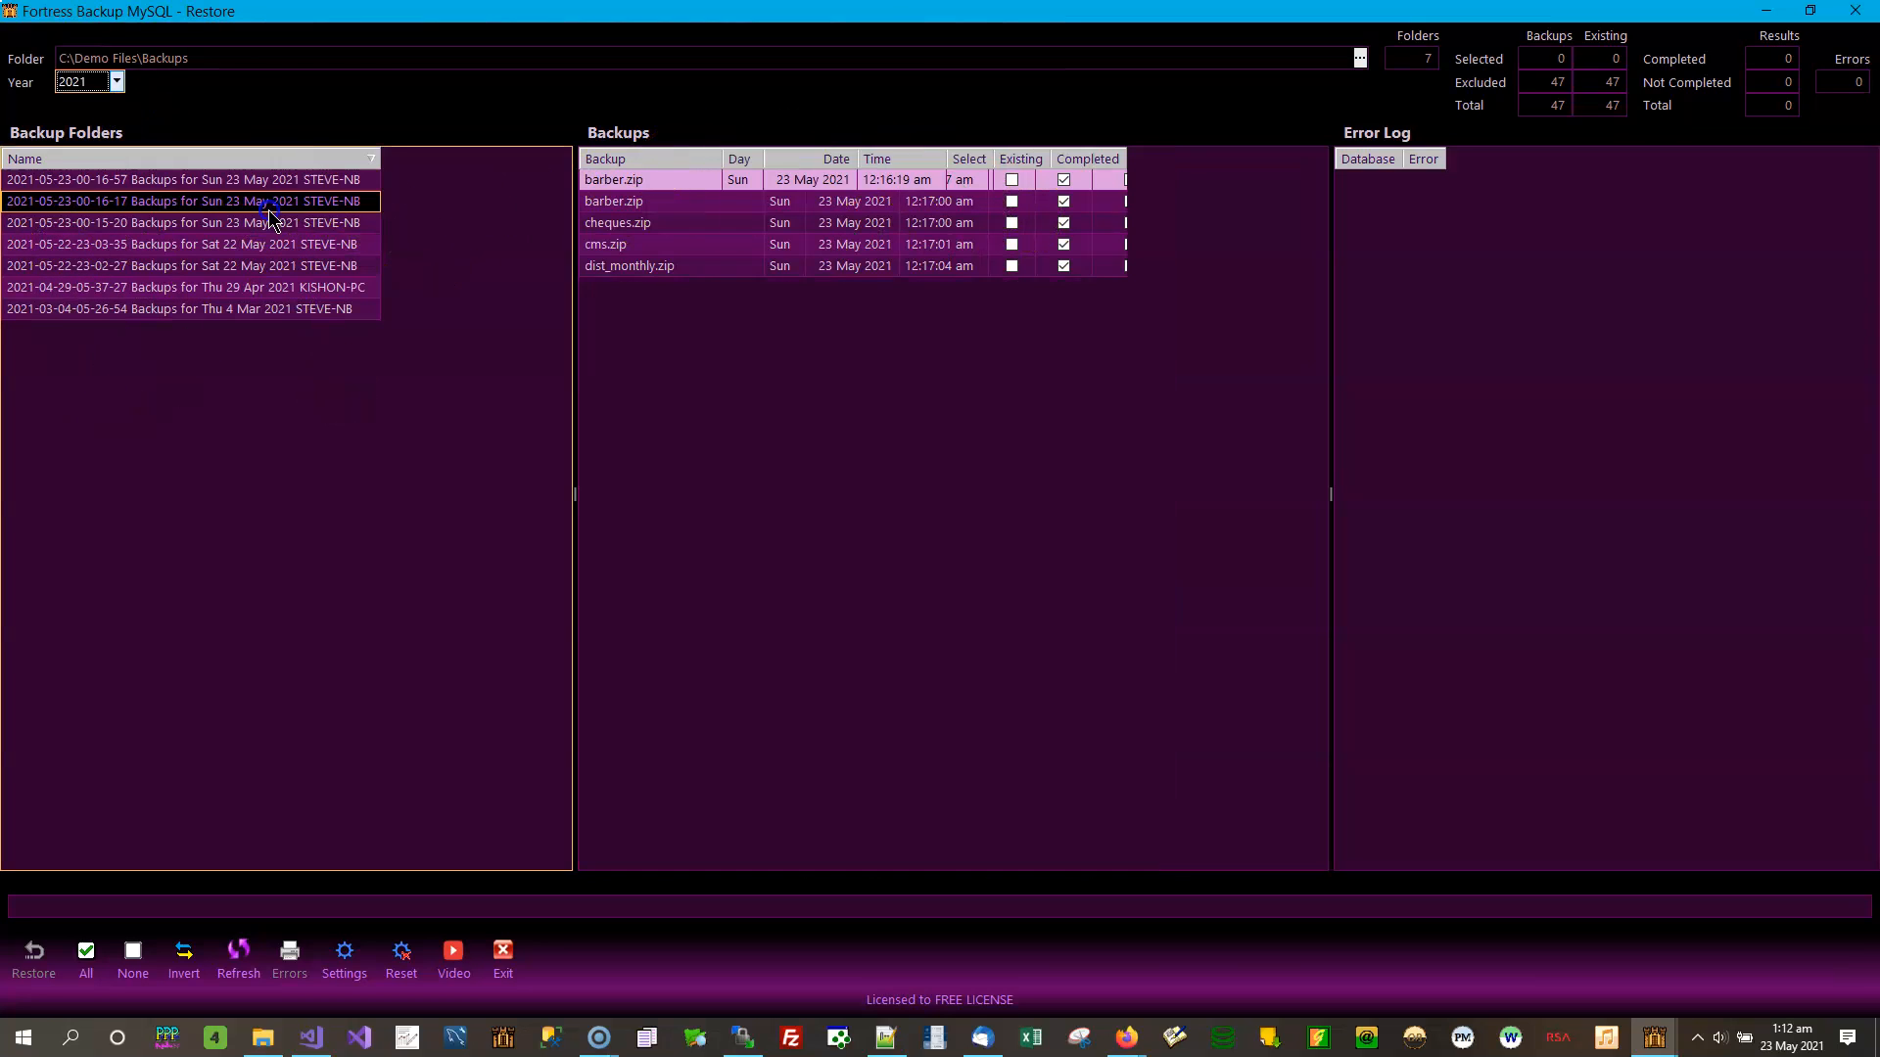
{"action": "left_click", "coordinate": [265, 244]}
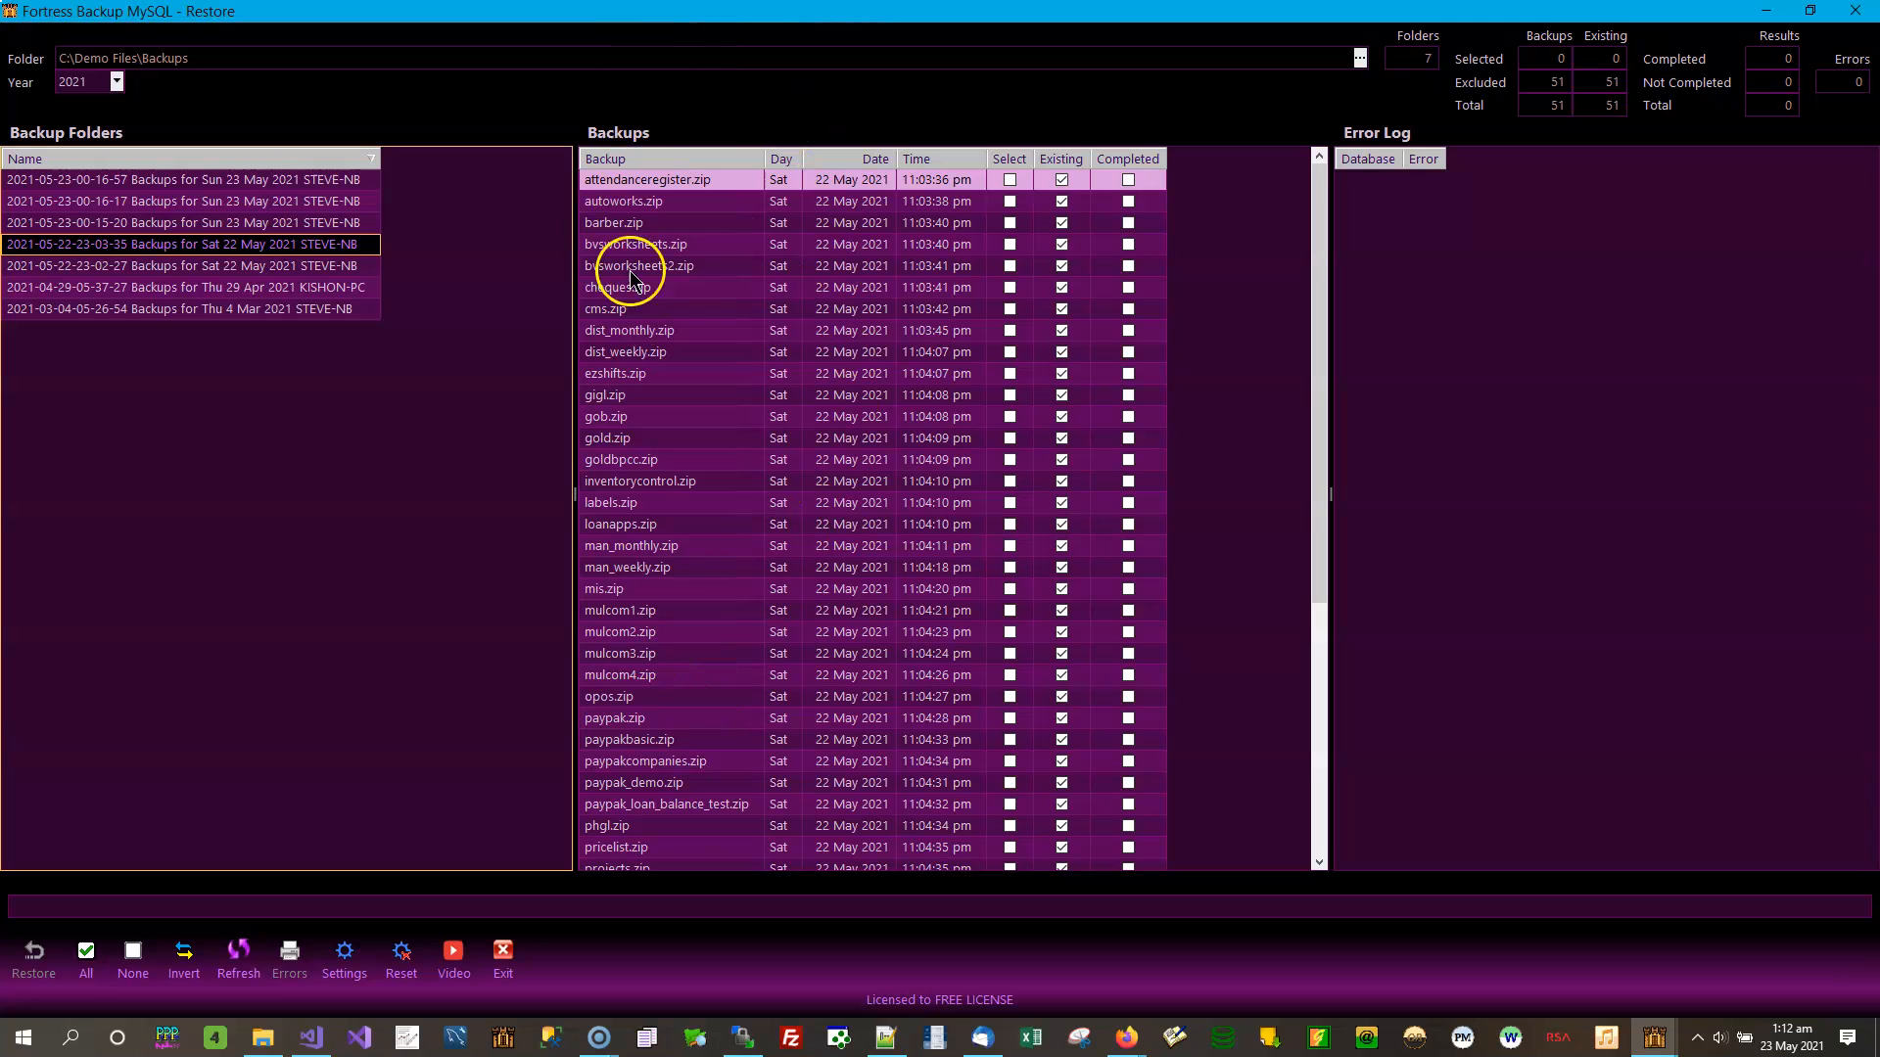
{"action": "left_click", "coordinate": [345, 221]}
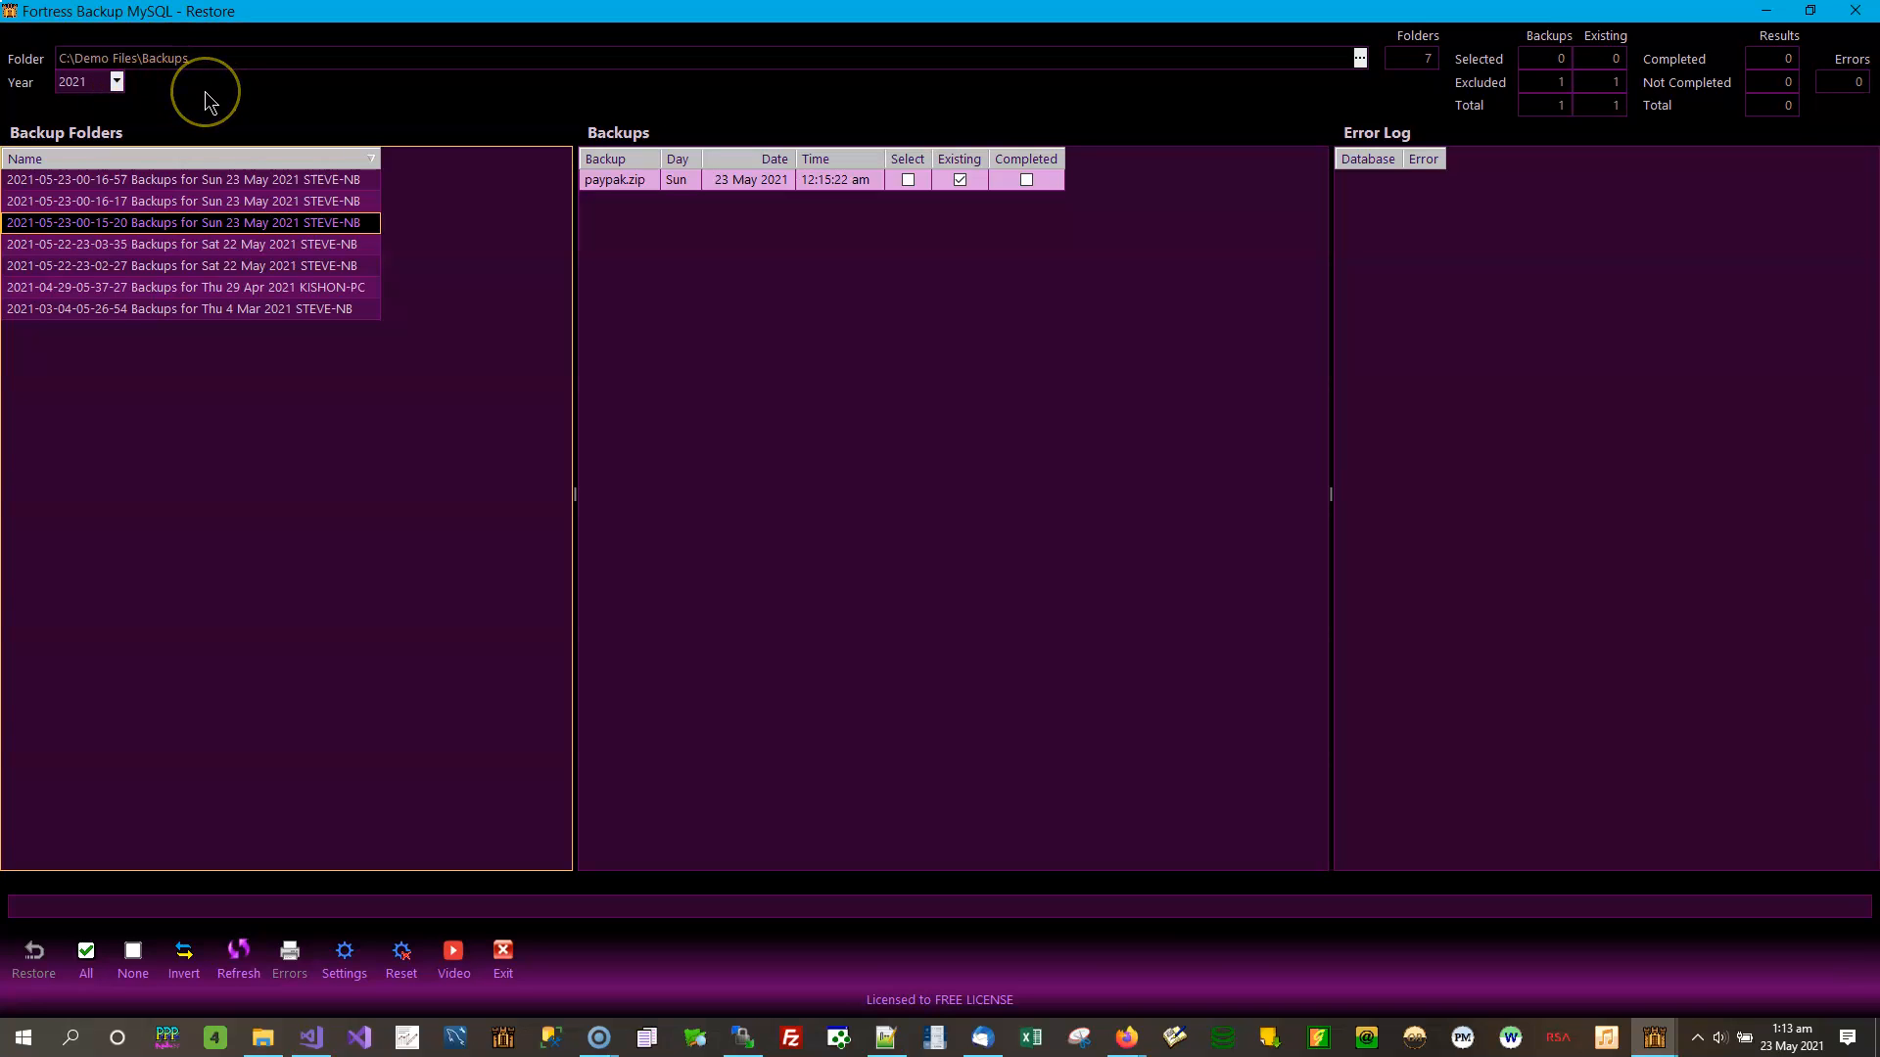
Filter the backup folders by Year 2021, 2020 and ALL to compare the lists, and return the filter to 2021
{"action": "left_click", "coordinate": [114, 82]}
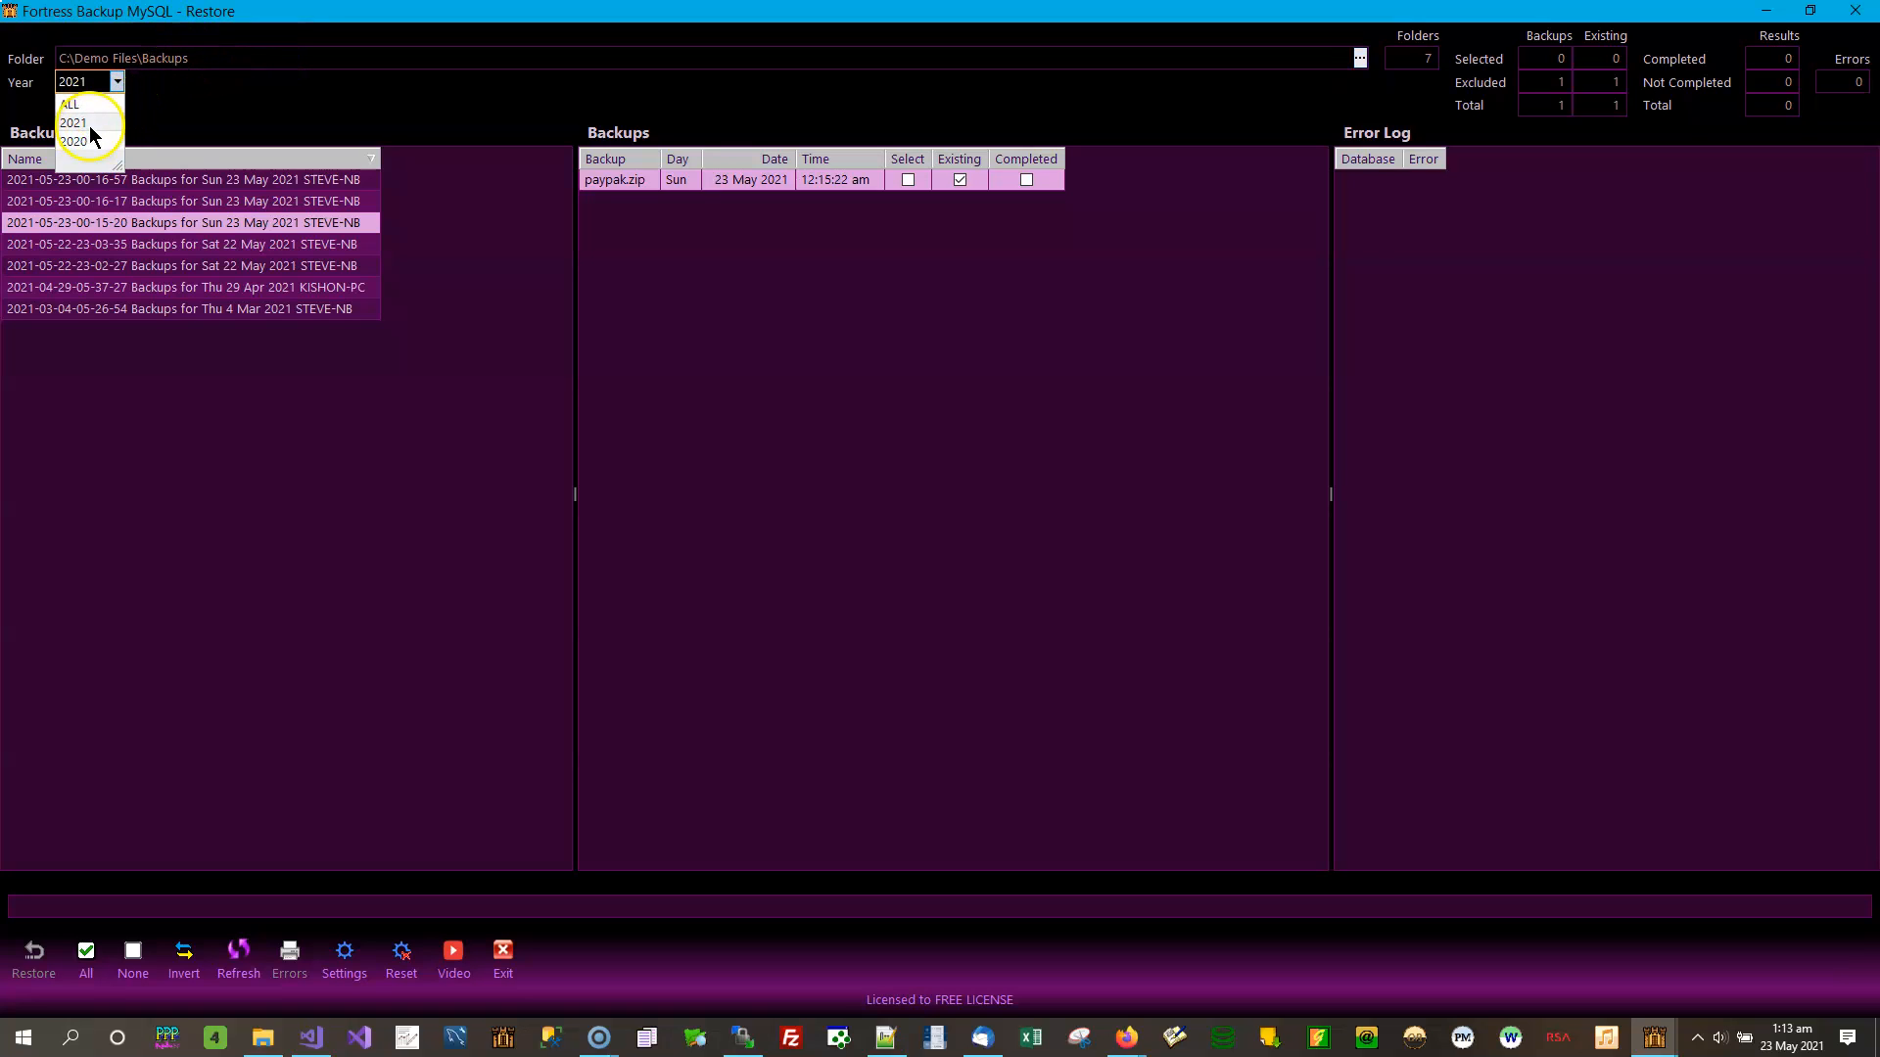
{"action": "left_click", "coordinate": [90, 125]}
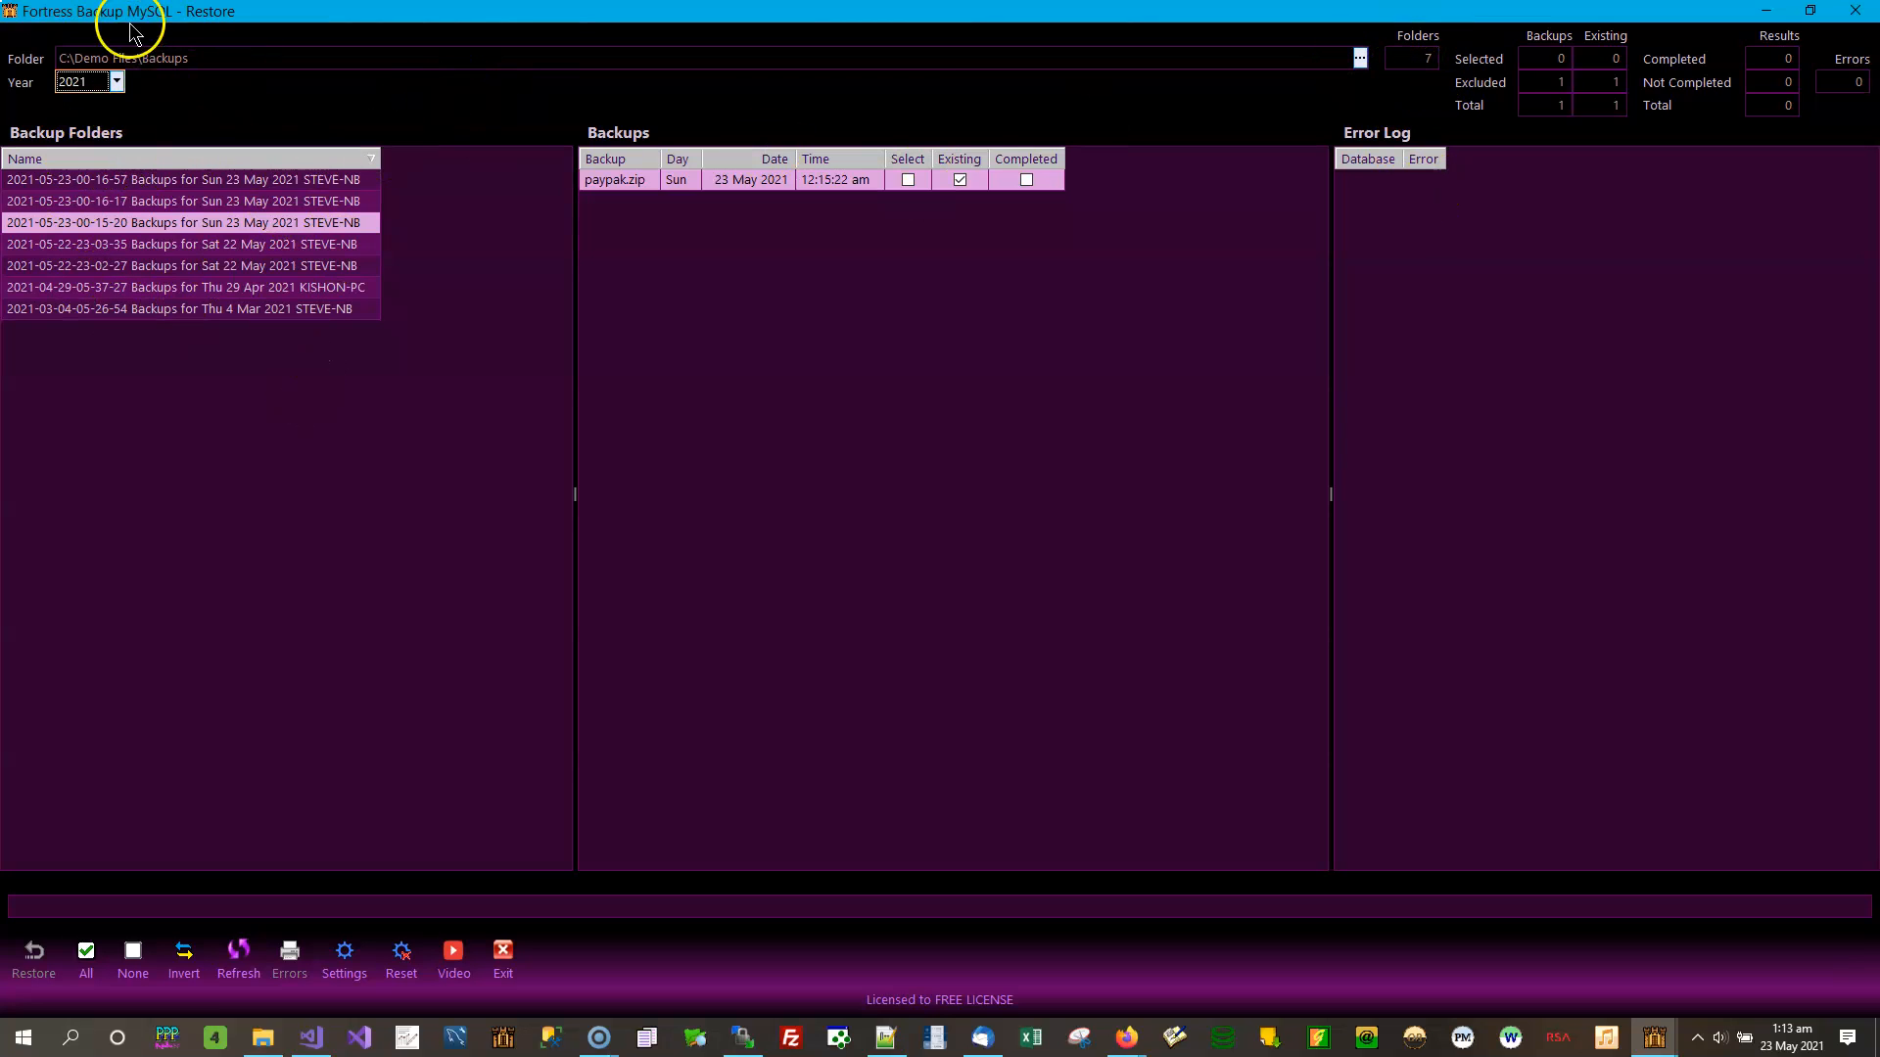
{"action": "left_click", "coordinate": [117, 82]}
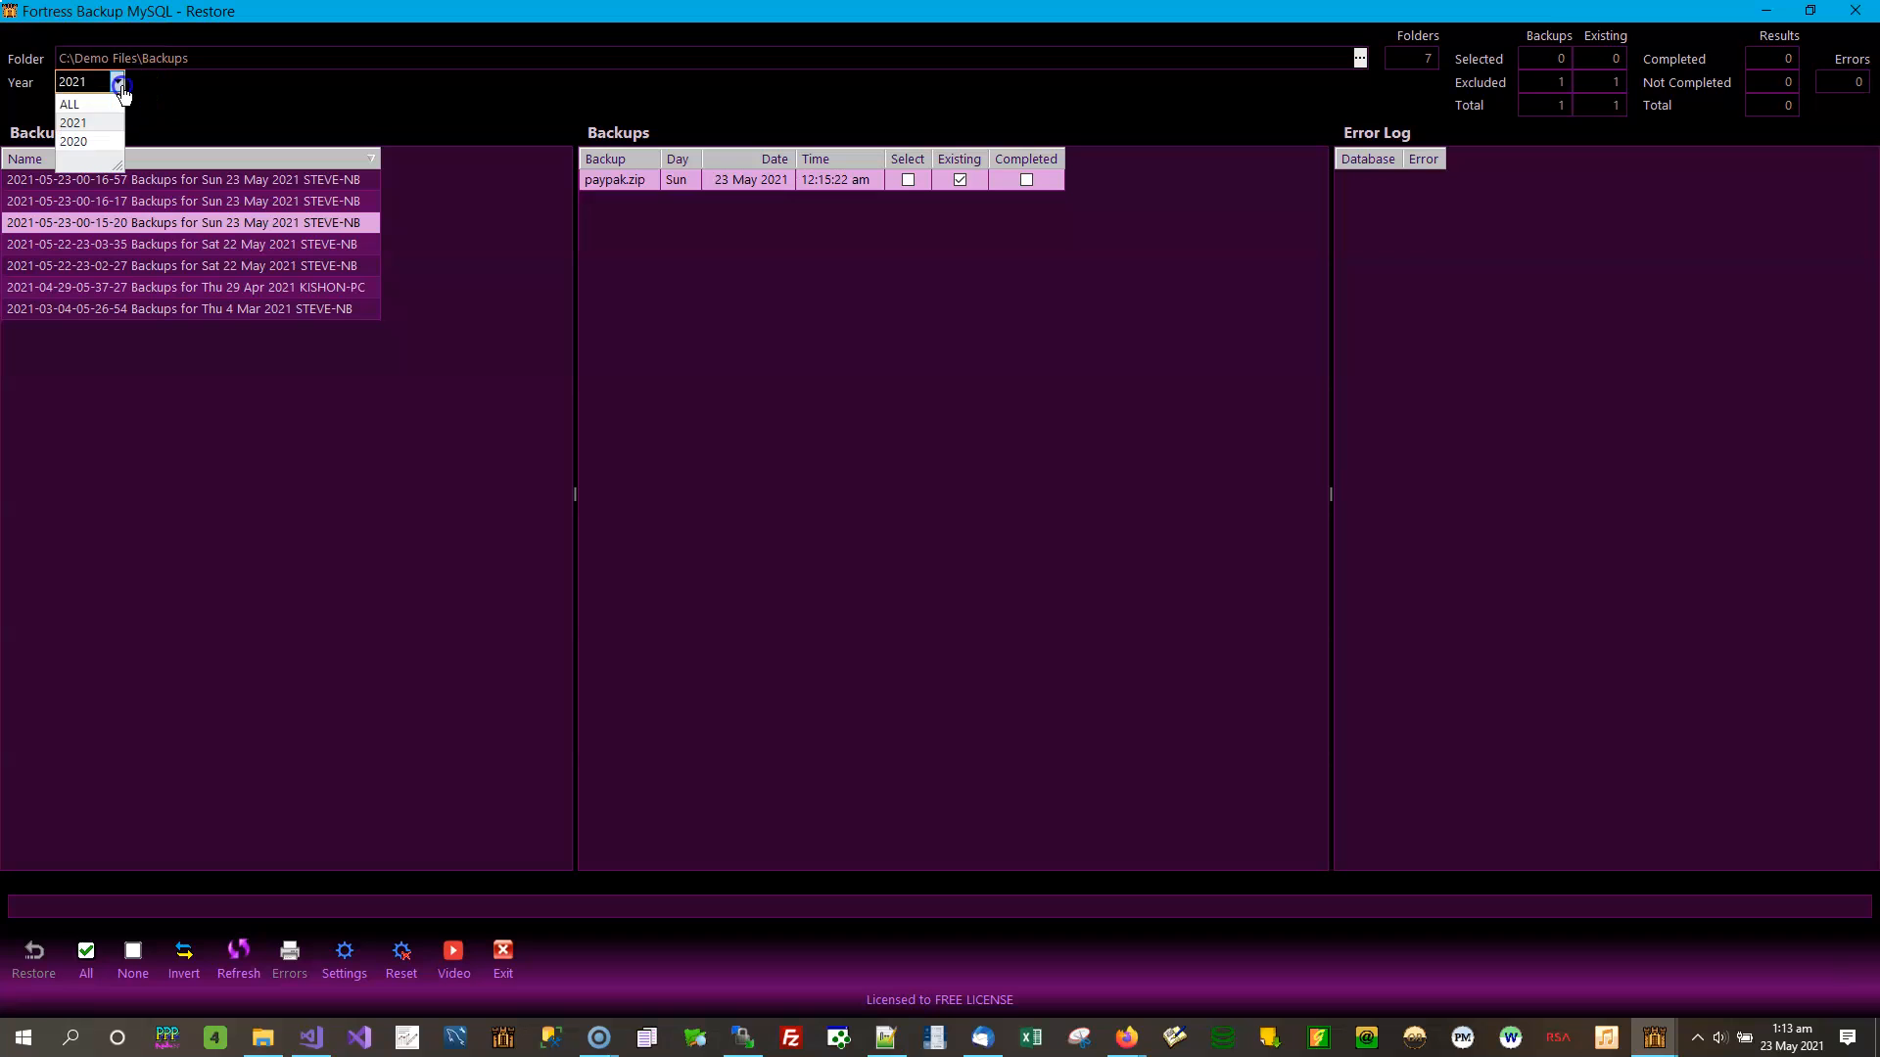
{"action": "left_click", "coordinate": [88, 141]}
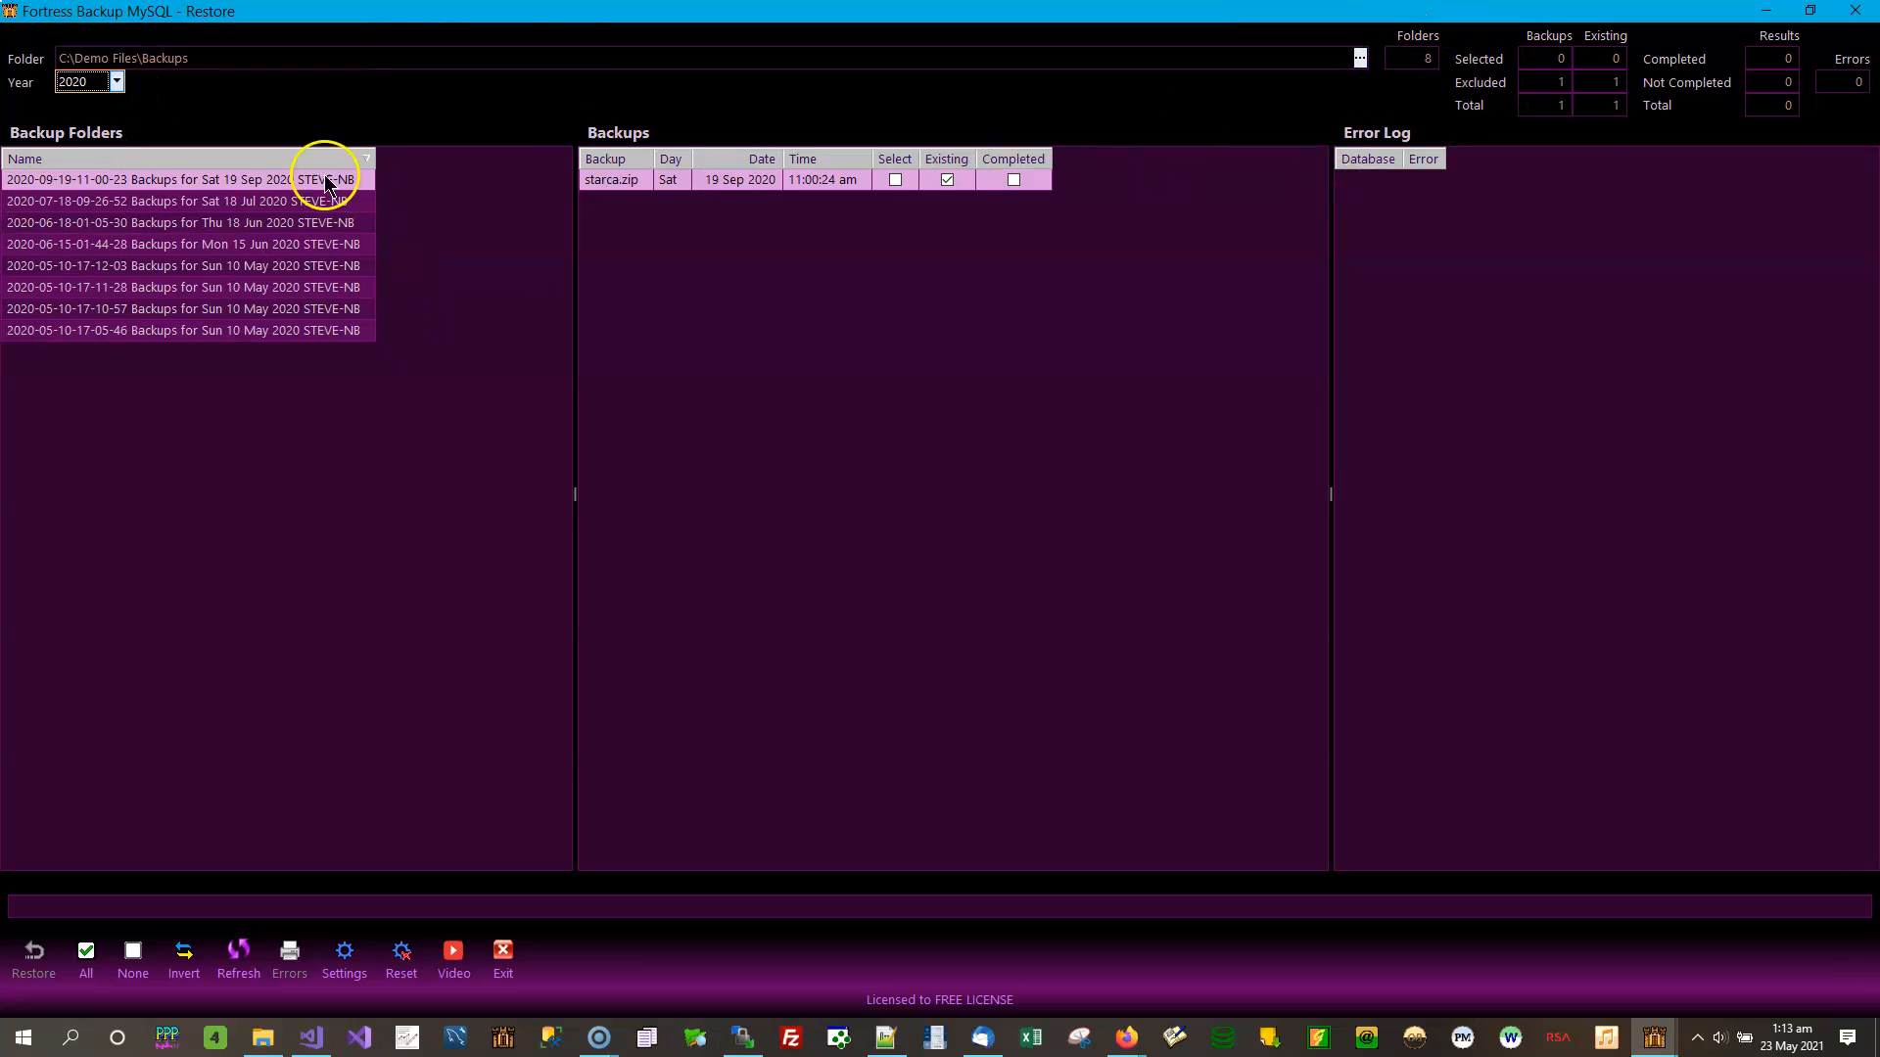
{"action": "left_click", "coordinate": [118, 83]}
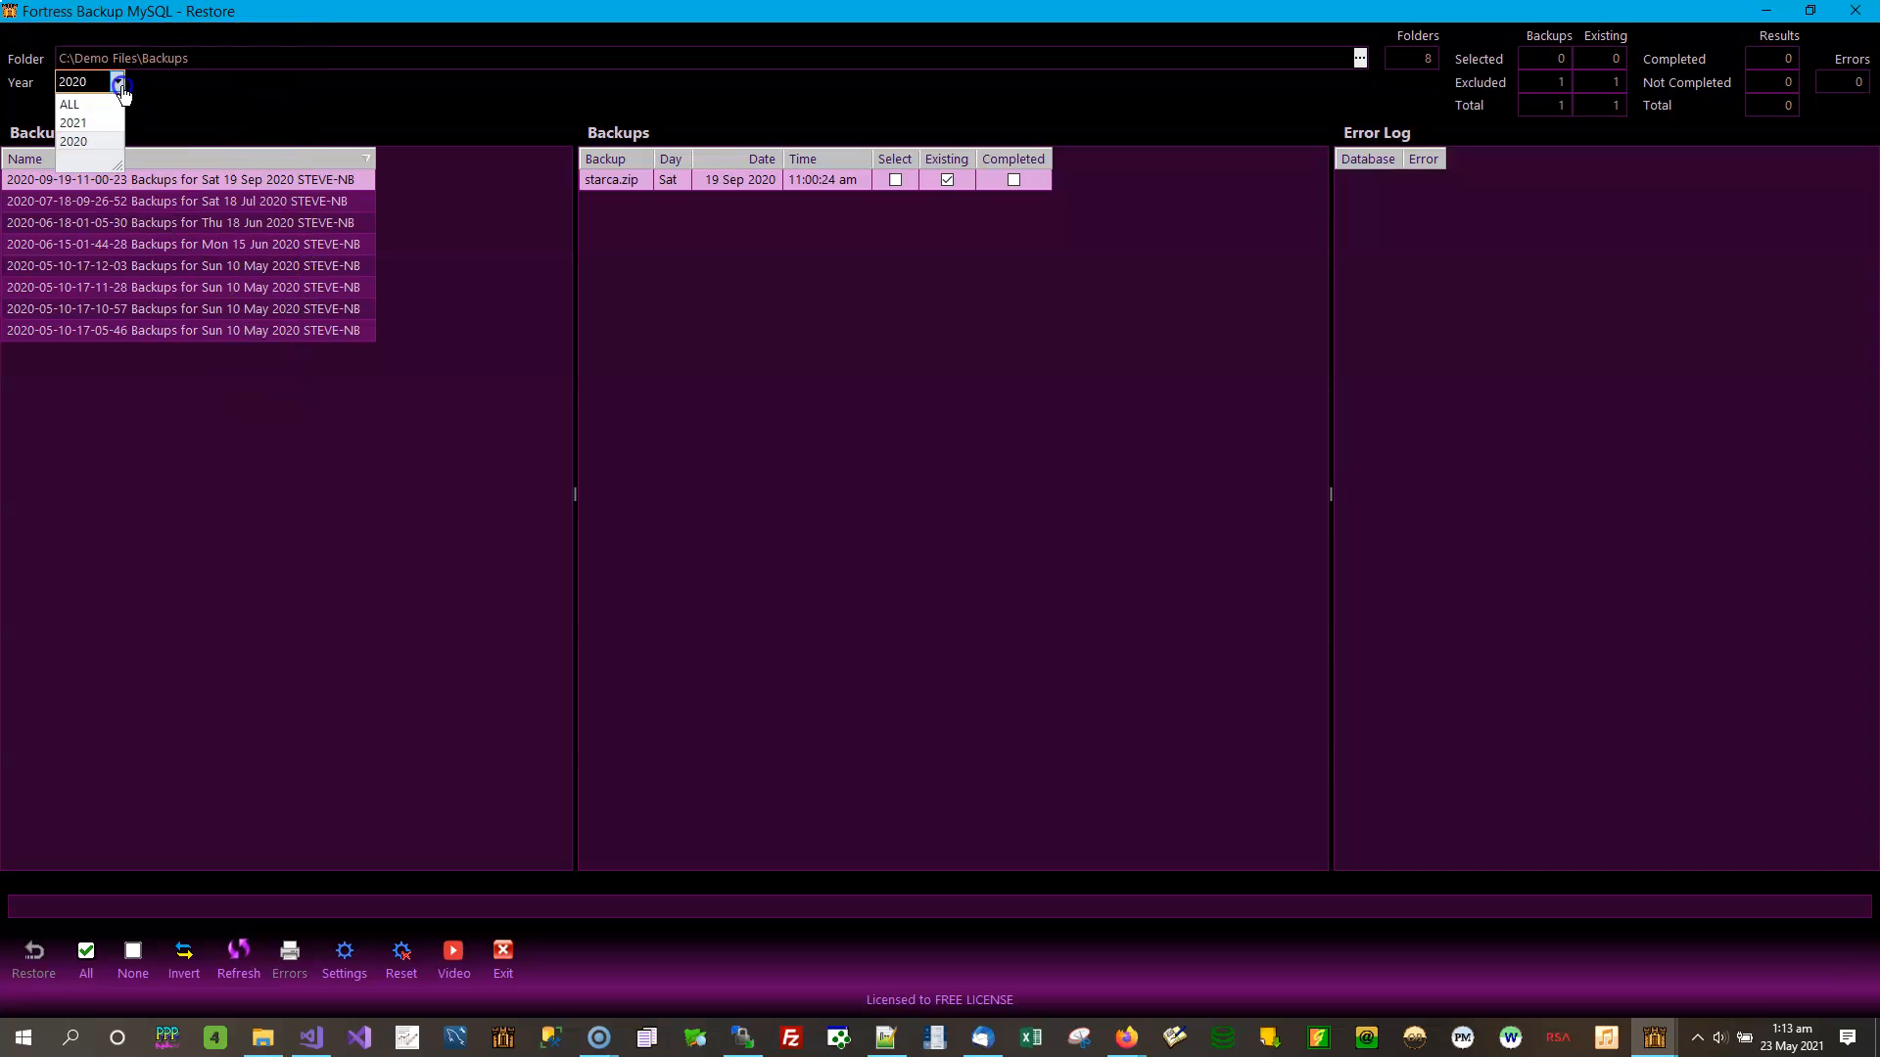
{"action": "left_click", "coordinate": [96, 105]}
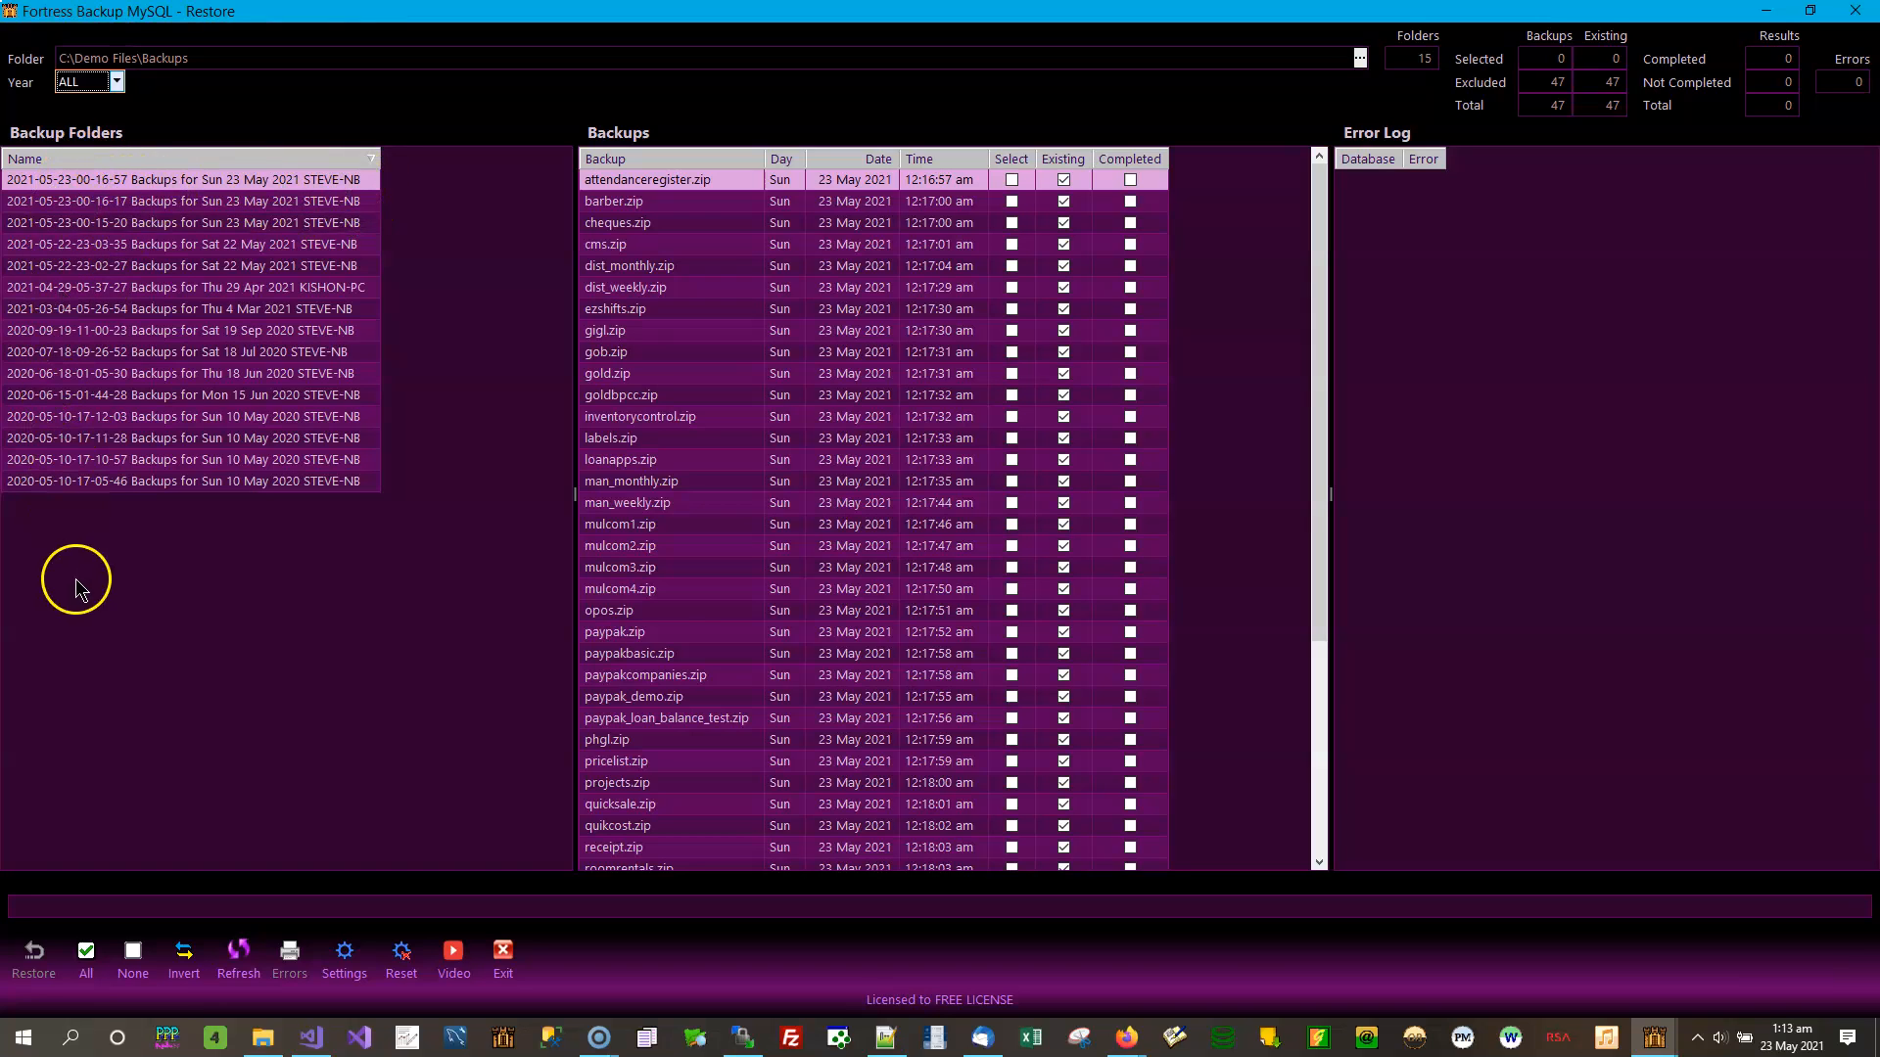
{"action": "left_click", "coordinate": [116, 82]}
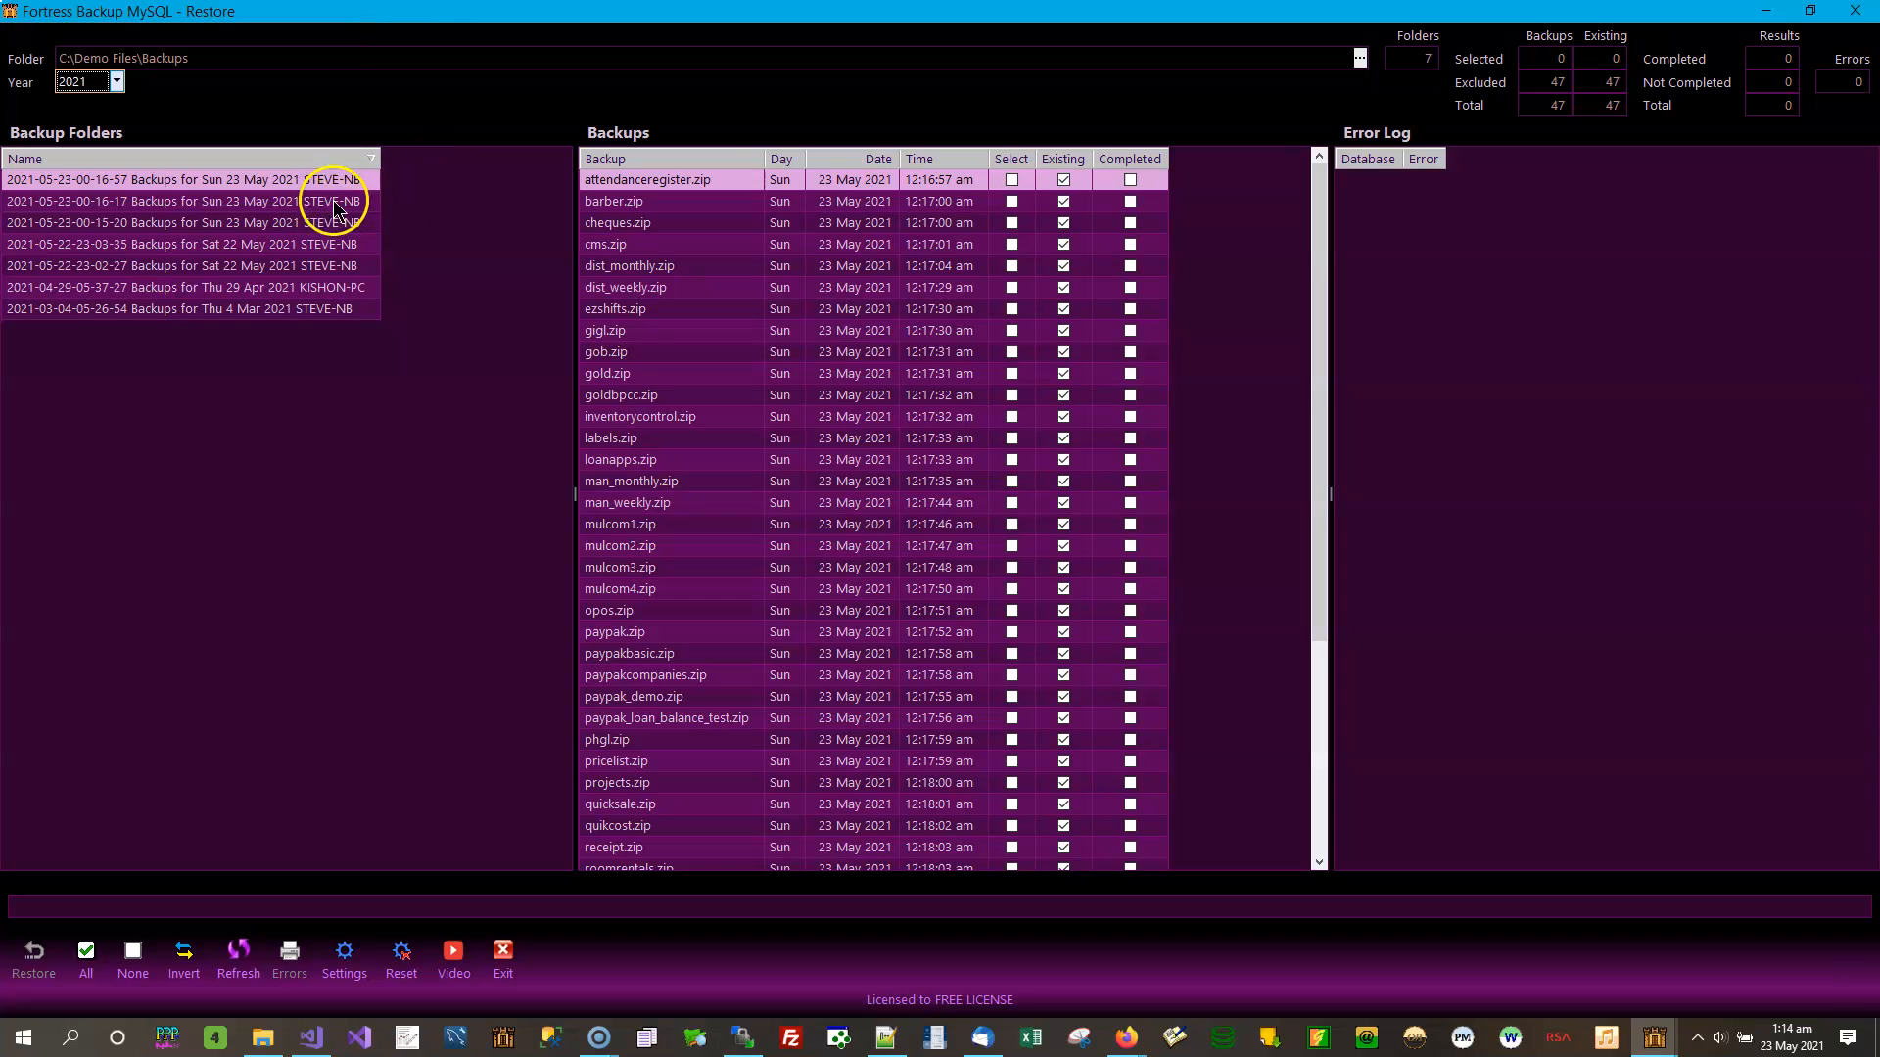
Sort the backup folders by Name in ascending order and return them to descending order
{"action": "left_click", "coordinate": [371, 160]}
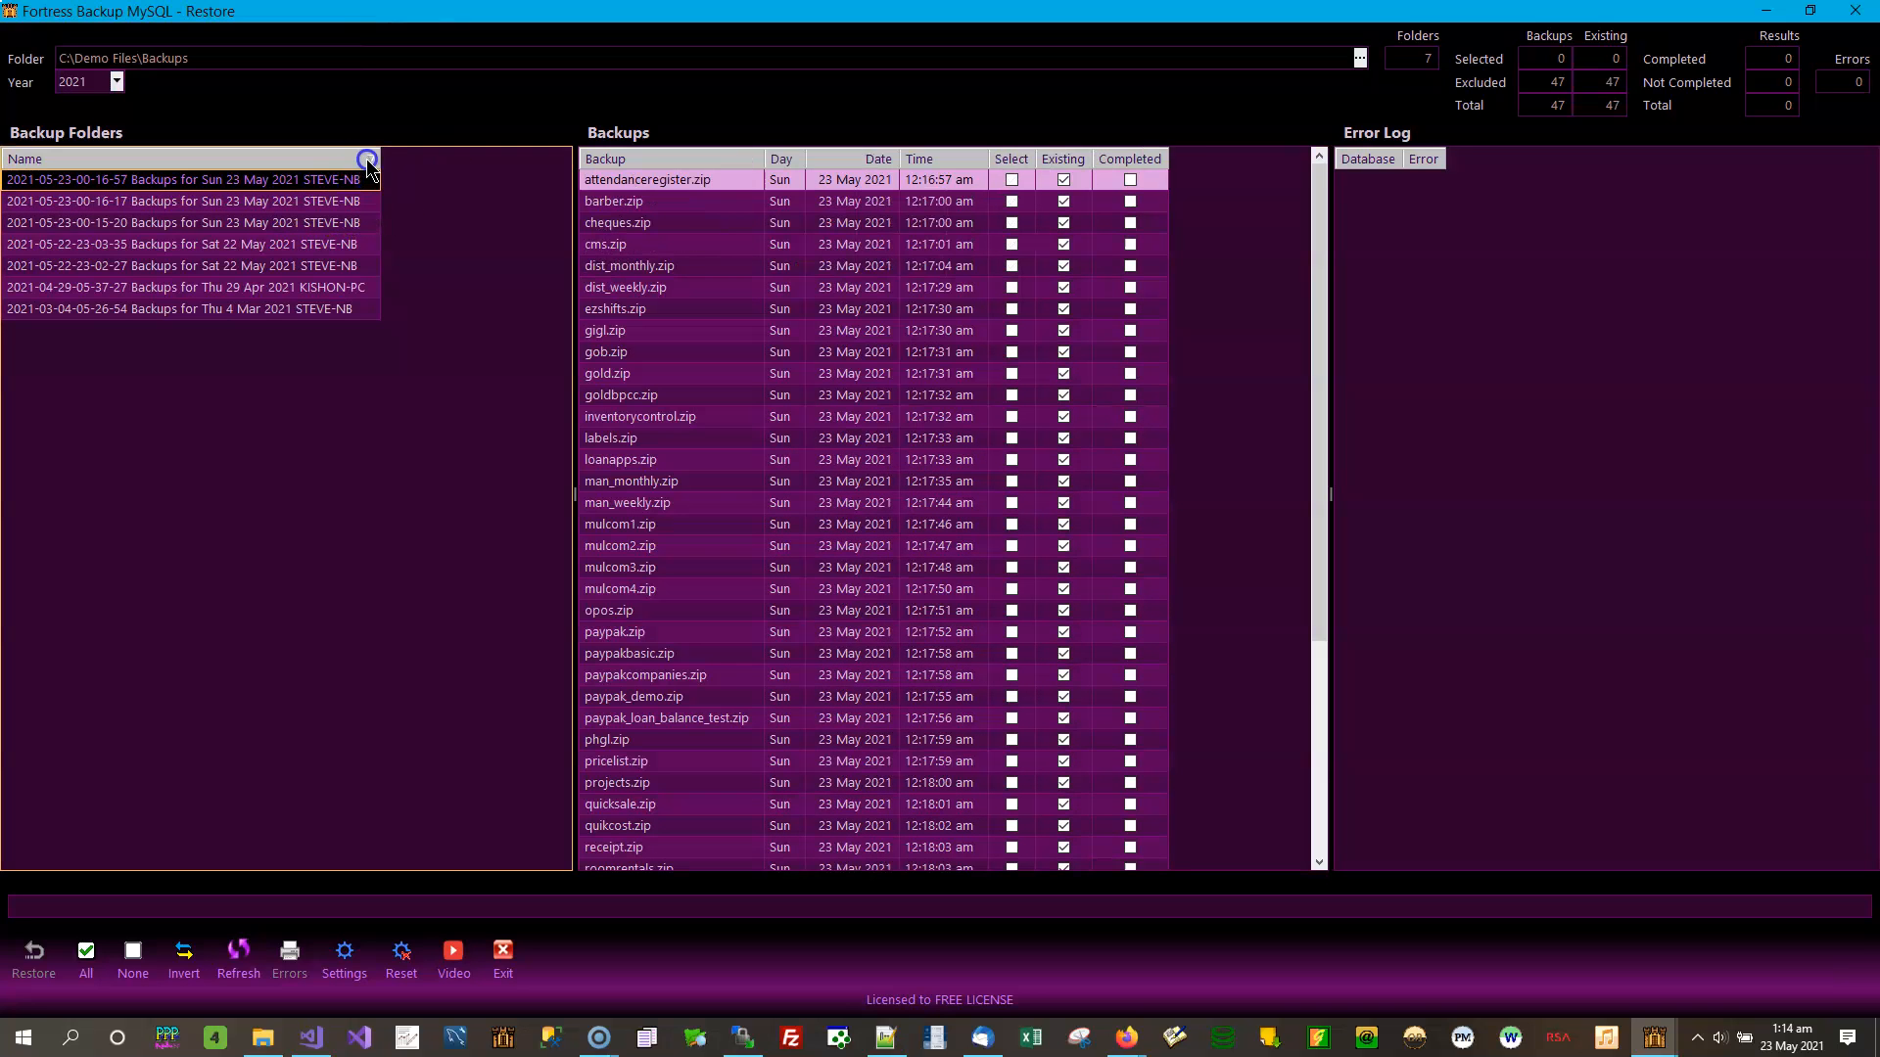
{"action": "left_click", "coordinate": [372, 161]}
{"action": "left_click", "coordinate": [369, 159]}
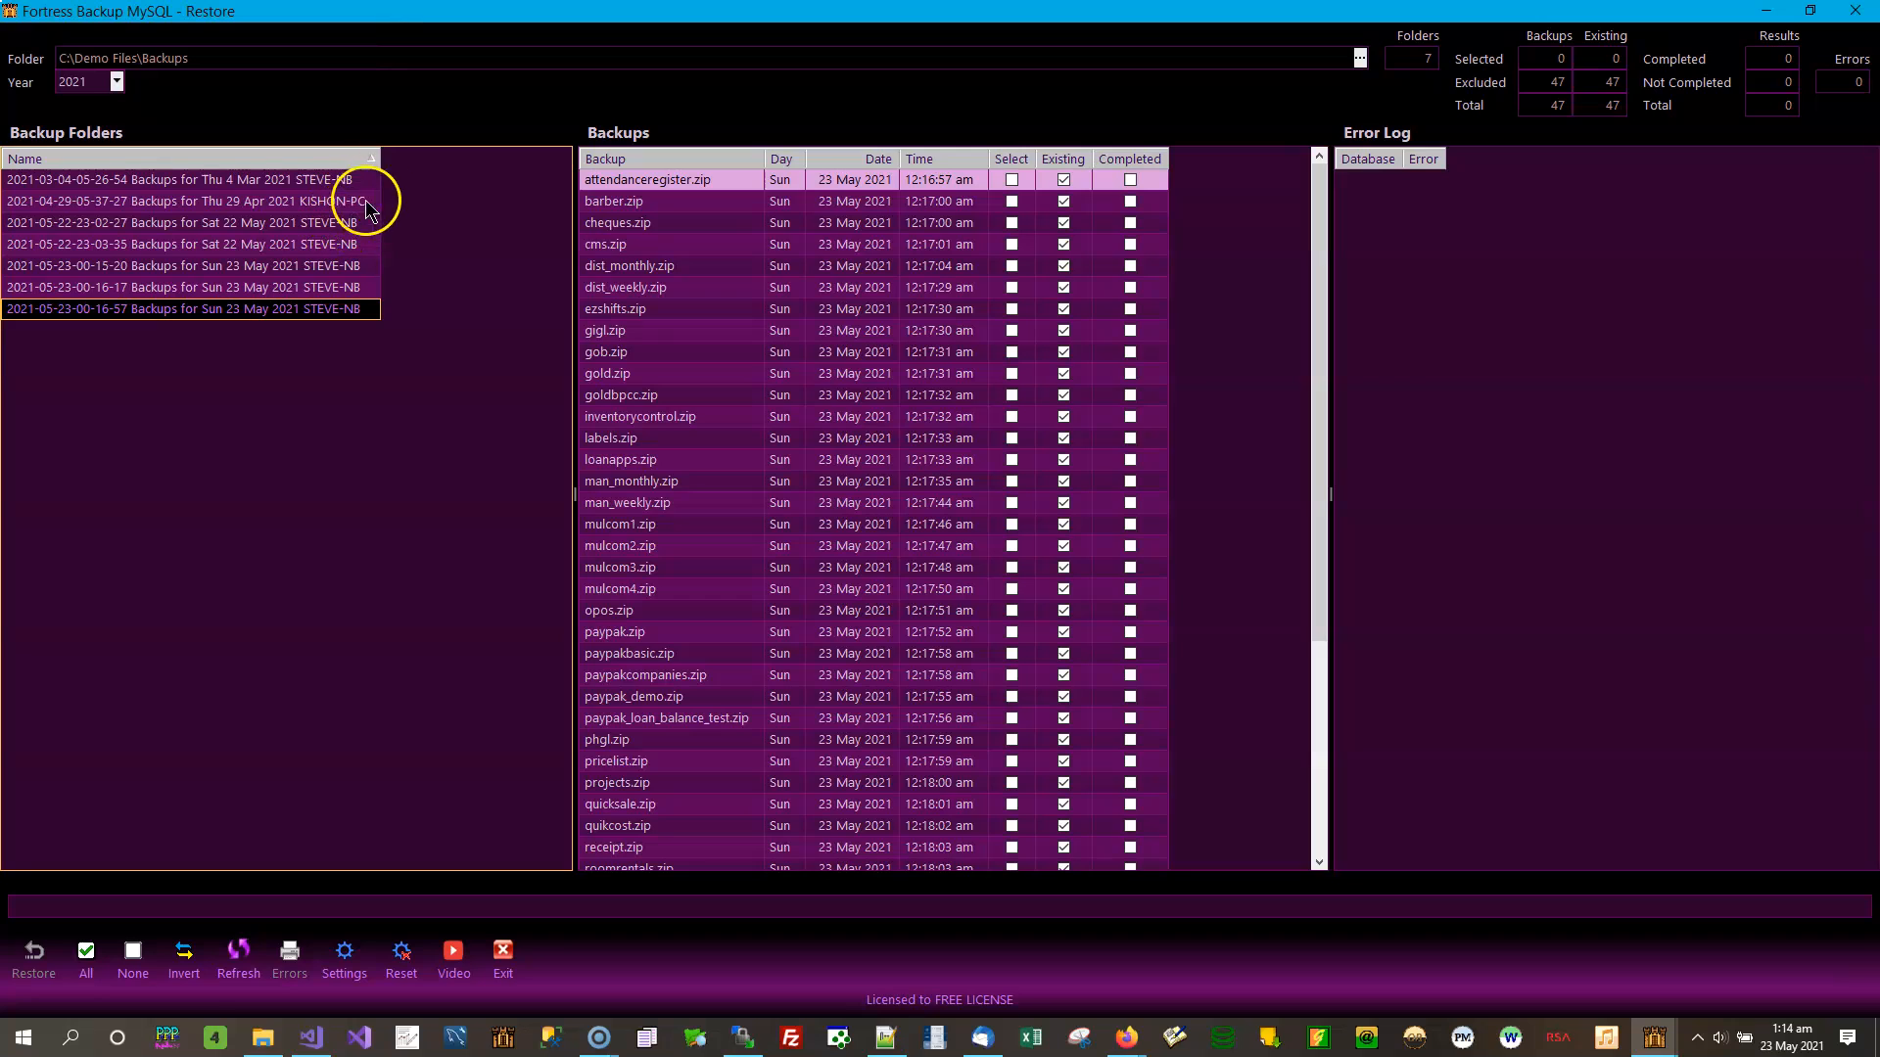
{"action": "left_click", "coordinate": [371, 159]}
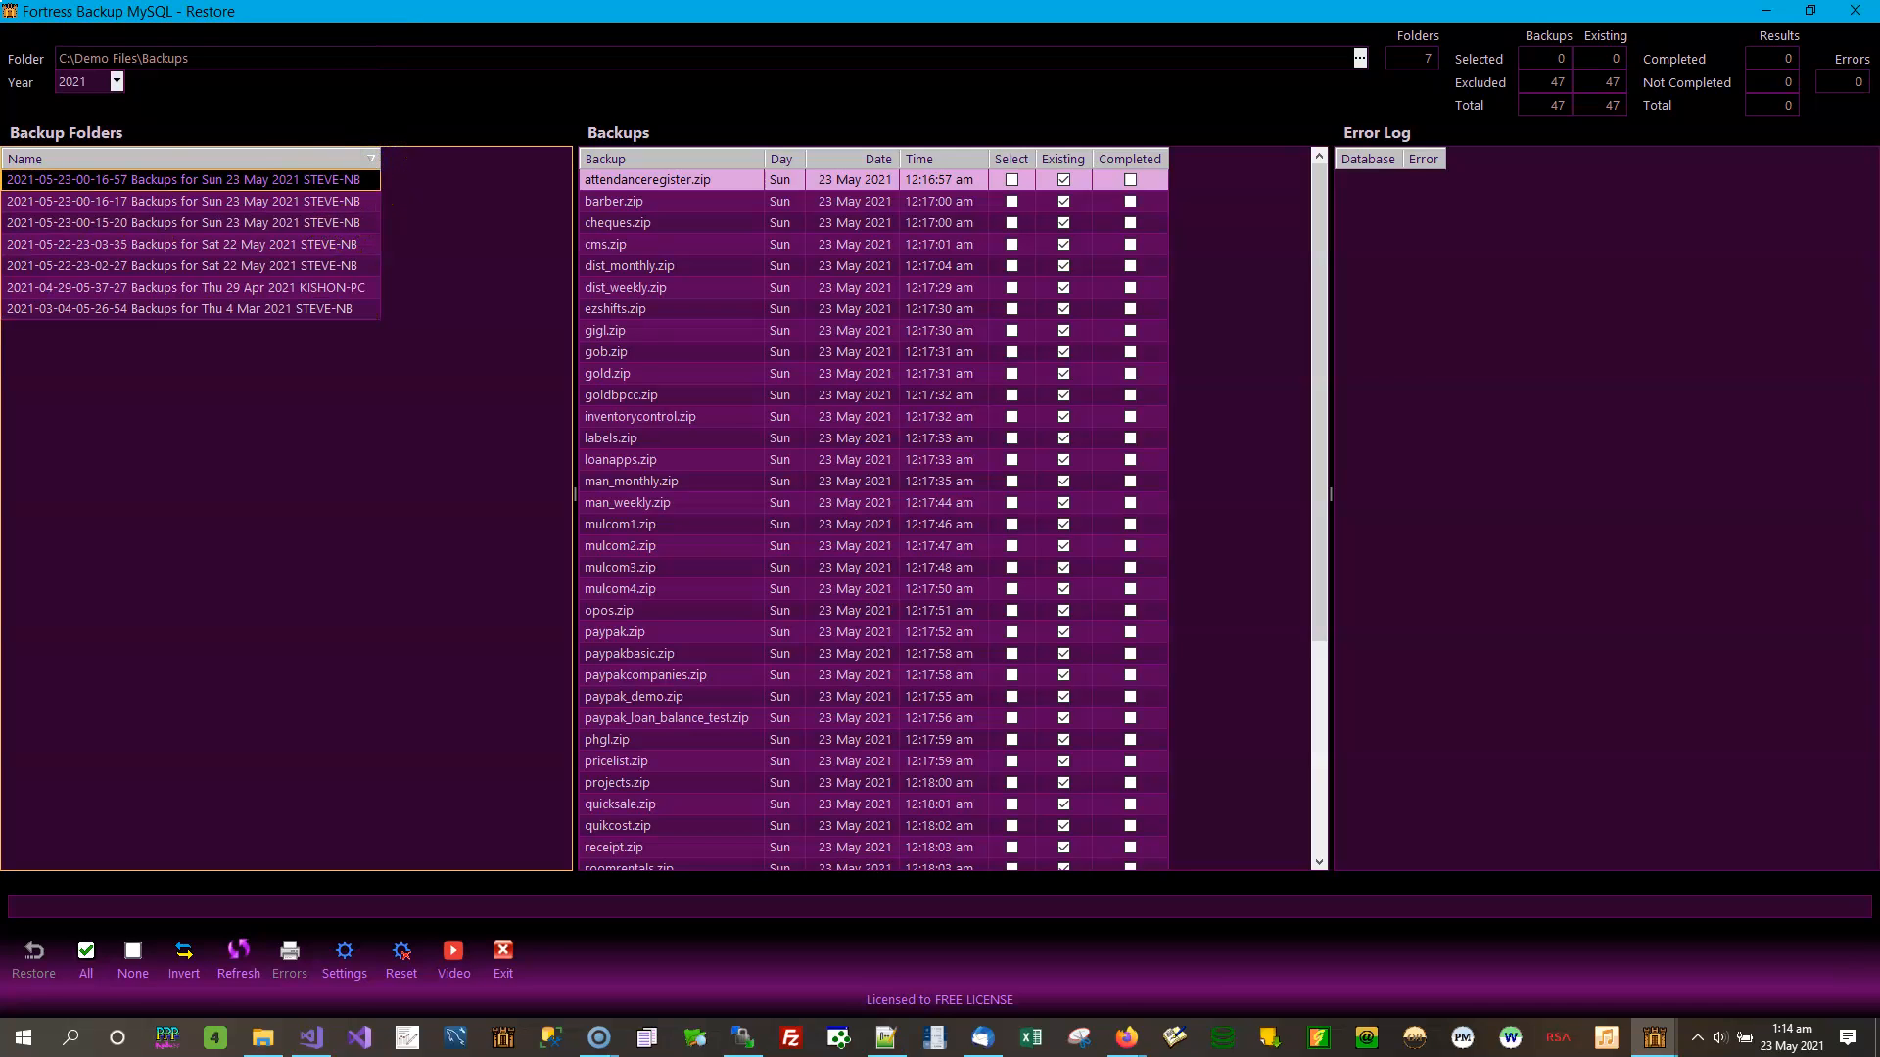
{"action": "left_click", "coordinate": [349, 225]}
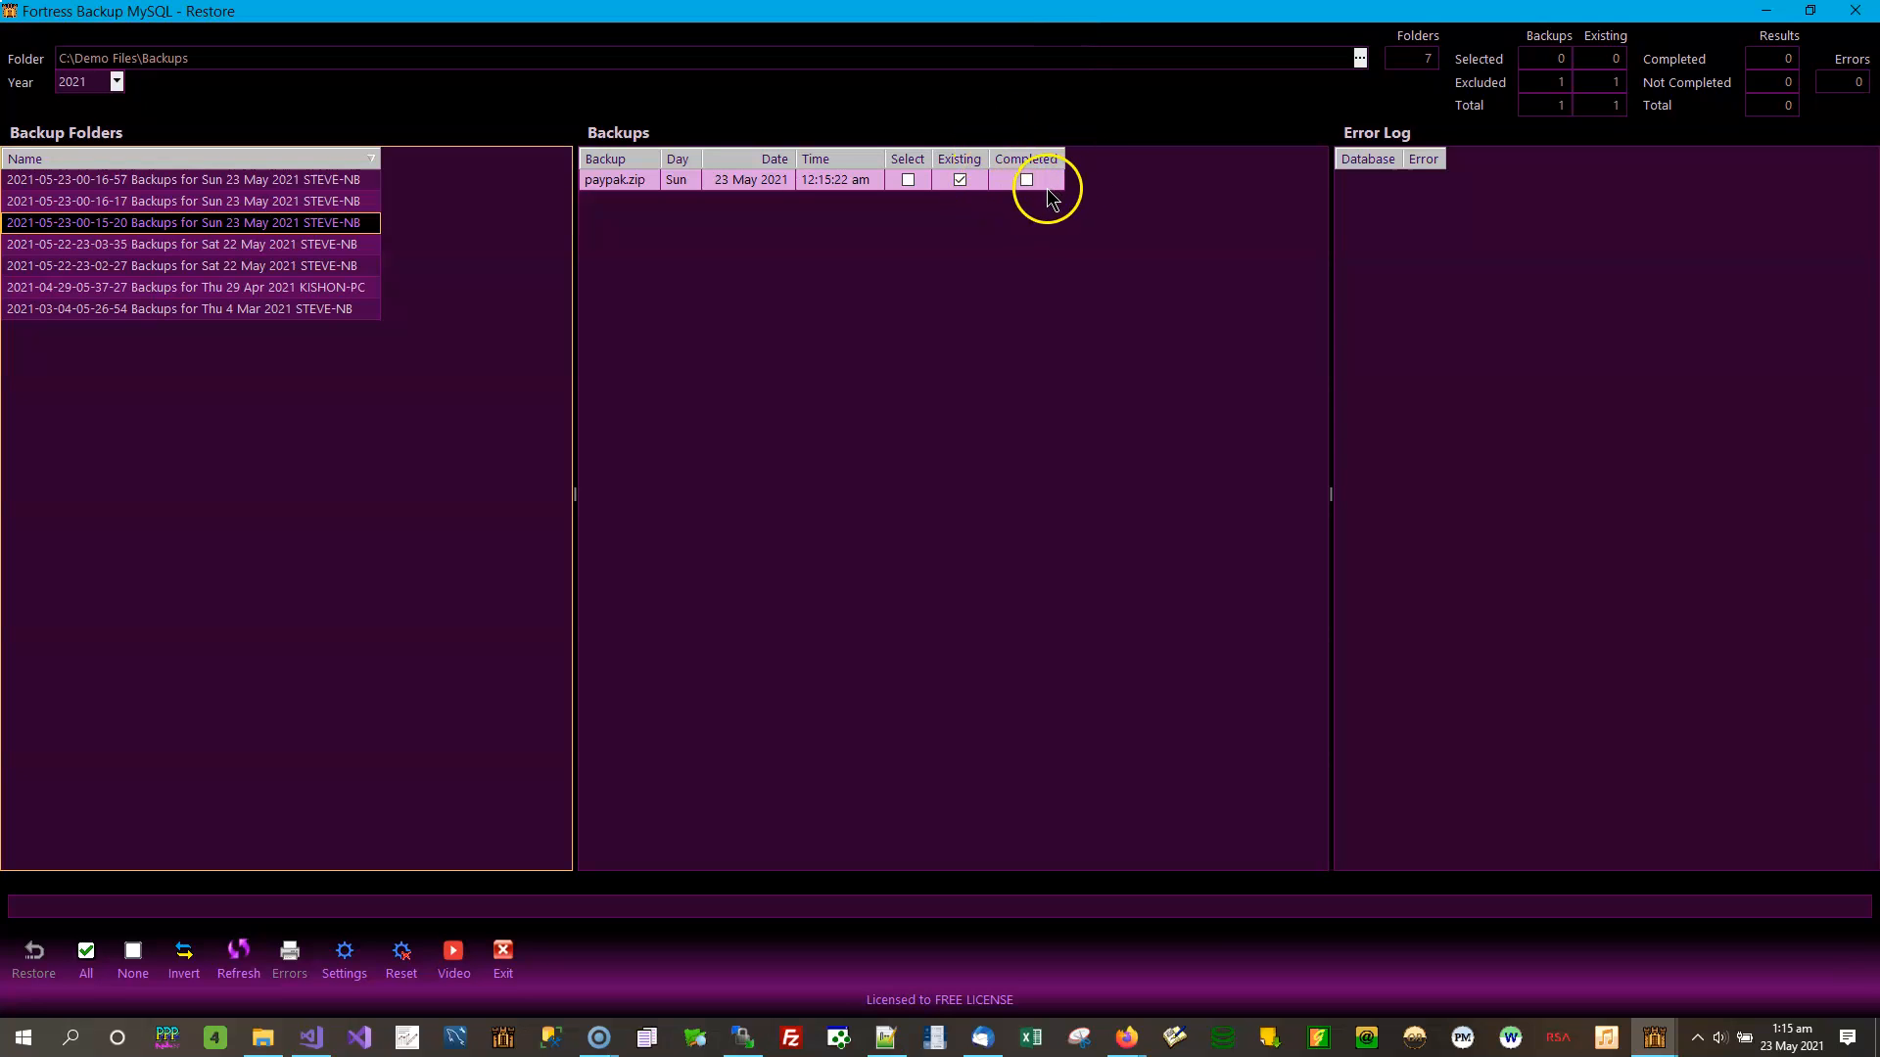
{"action": "left_click", "coordinate": [343, 202]}
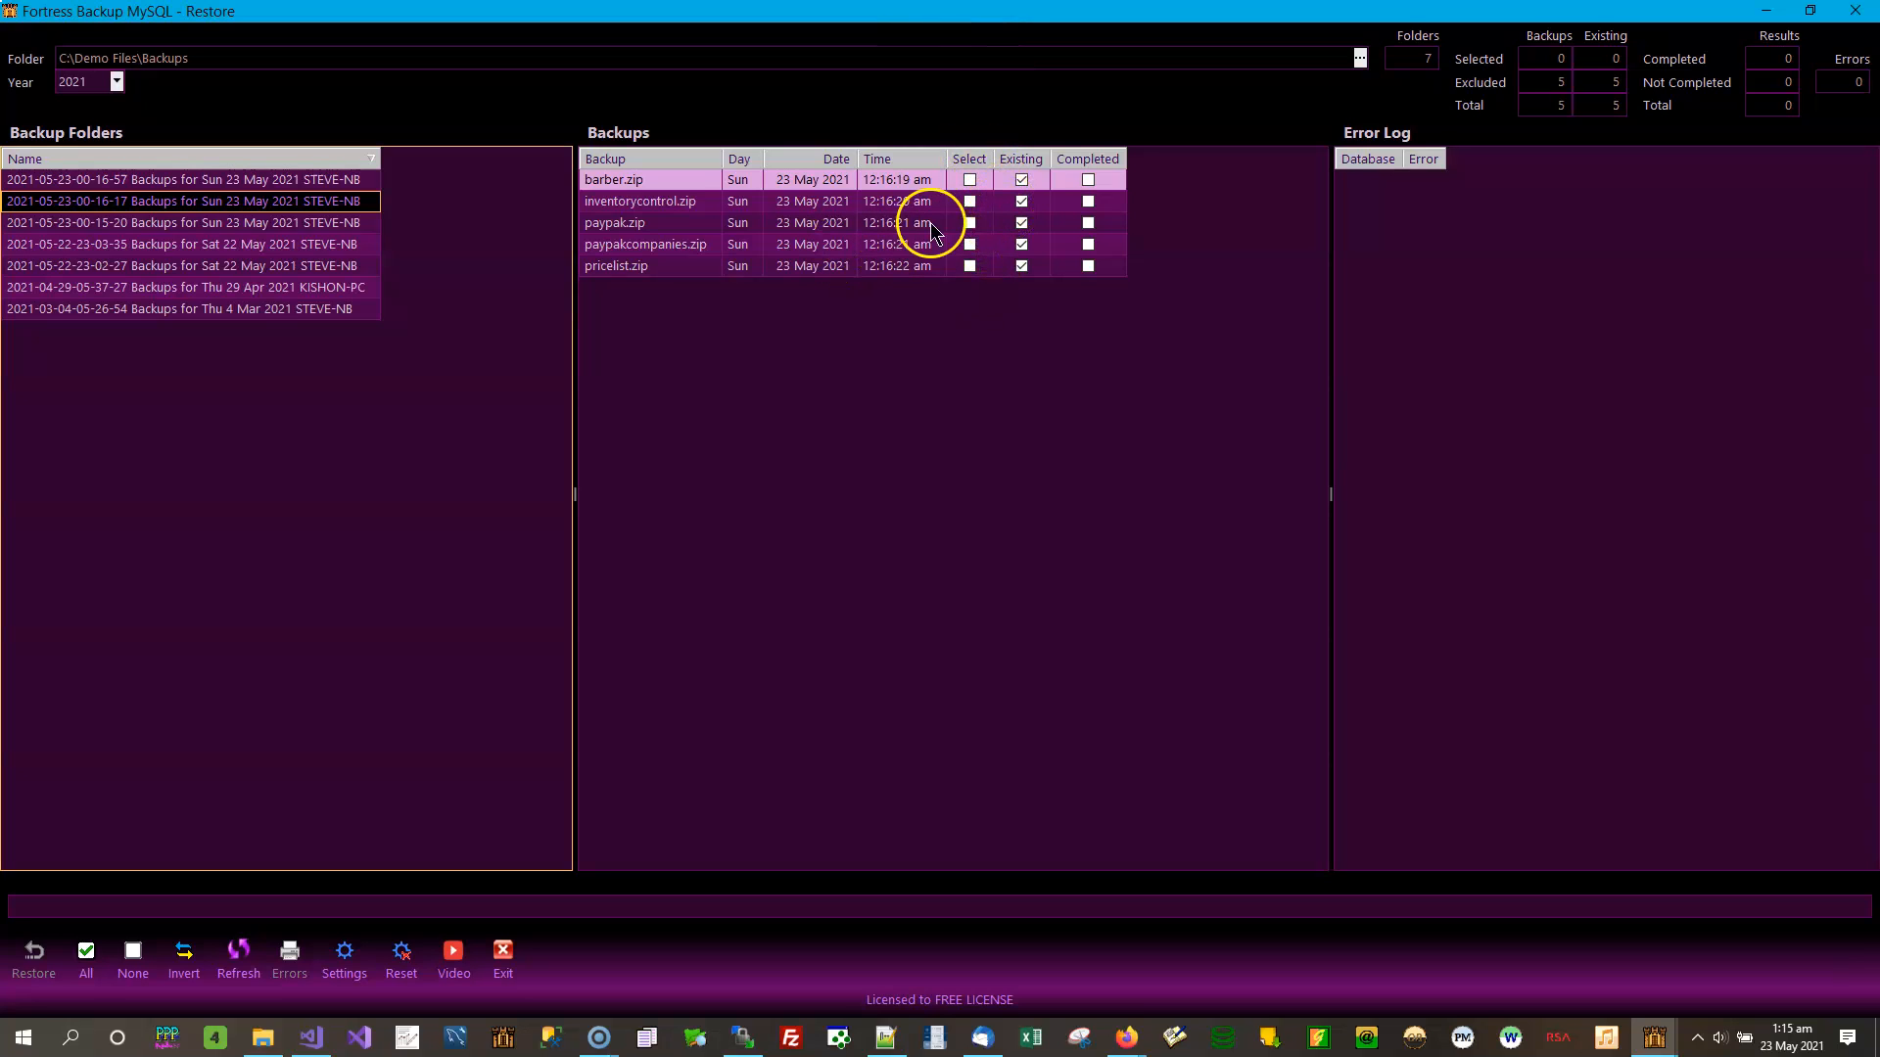
{"action": "left_click", "coordinate": [970, 201]}
{"action": "left_click", "coordinate": [970, 223]}
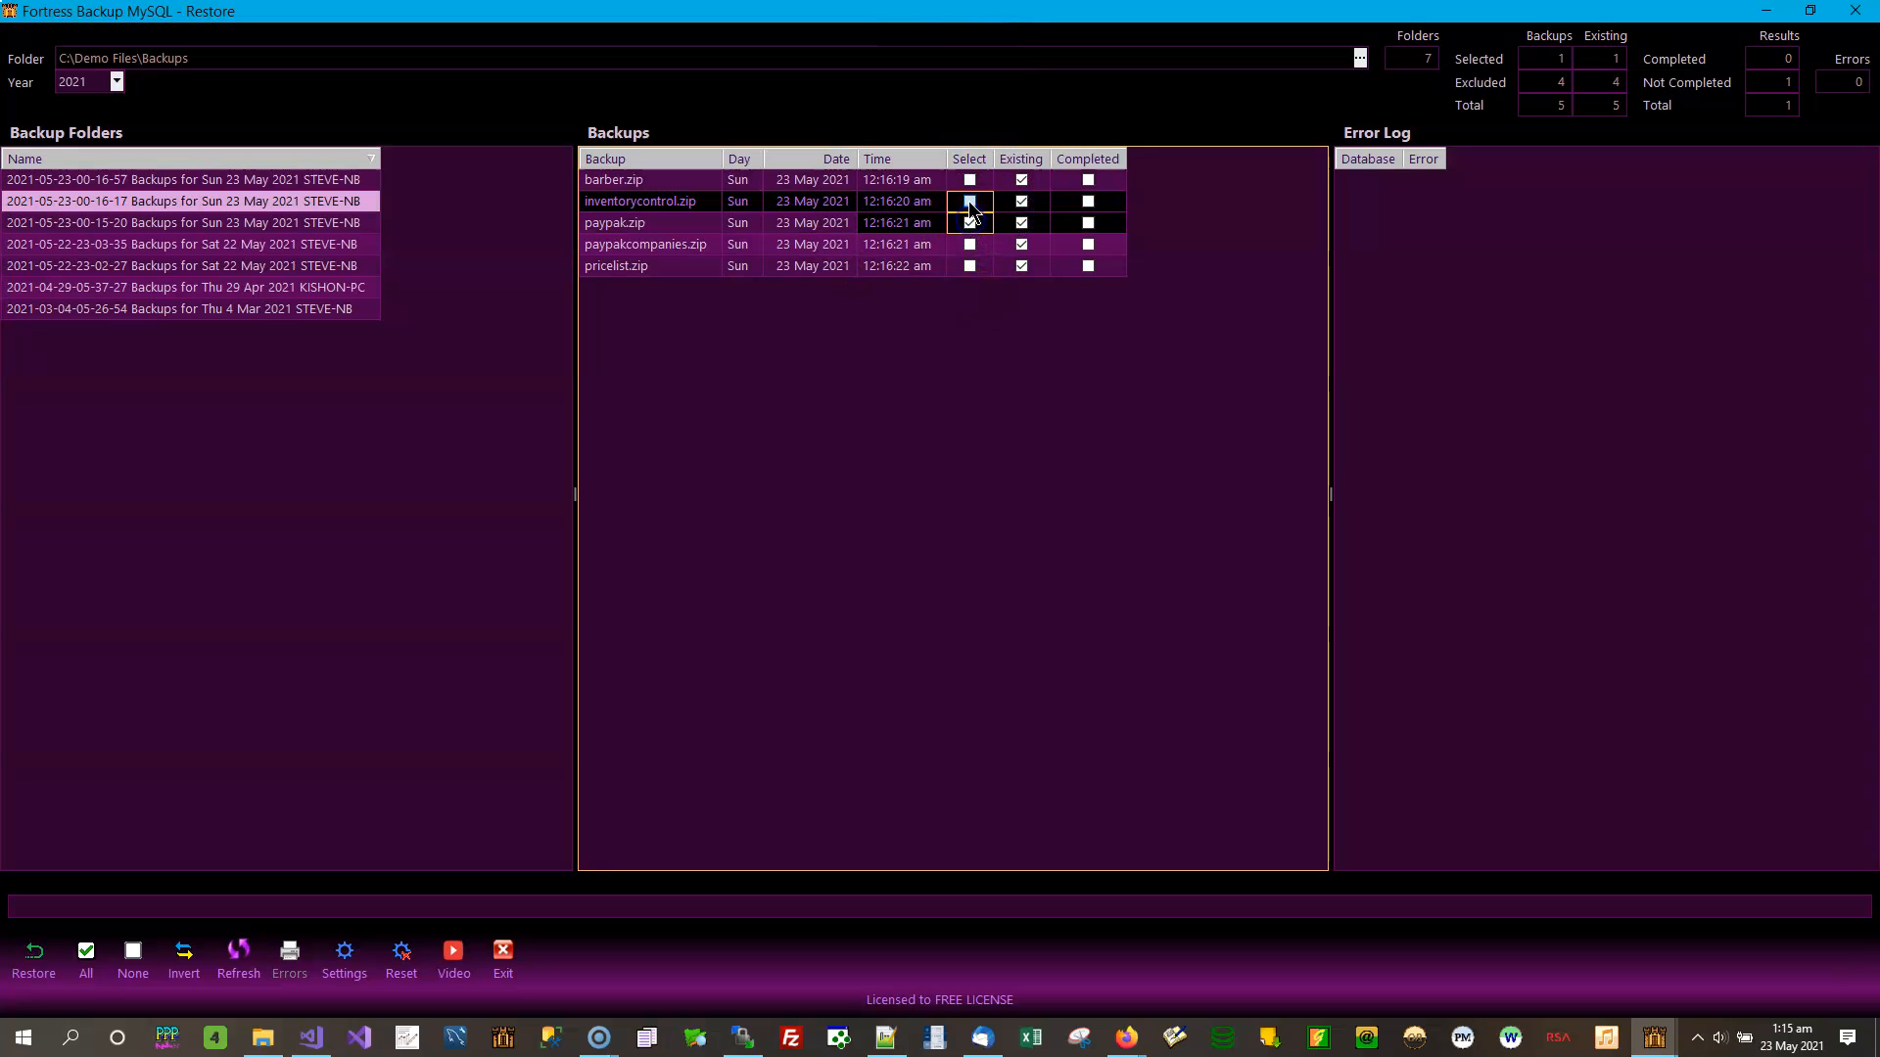
{"action": "left_click", "coordinate": [970, 265]}
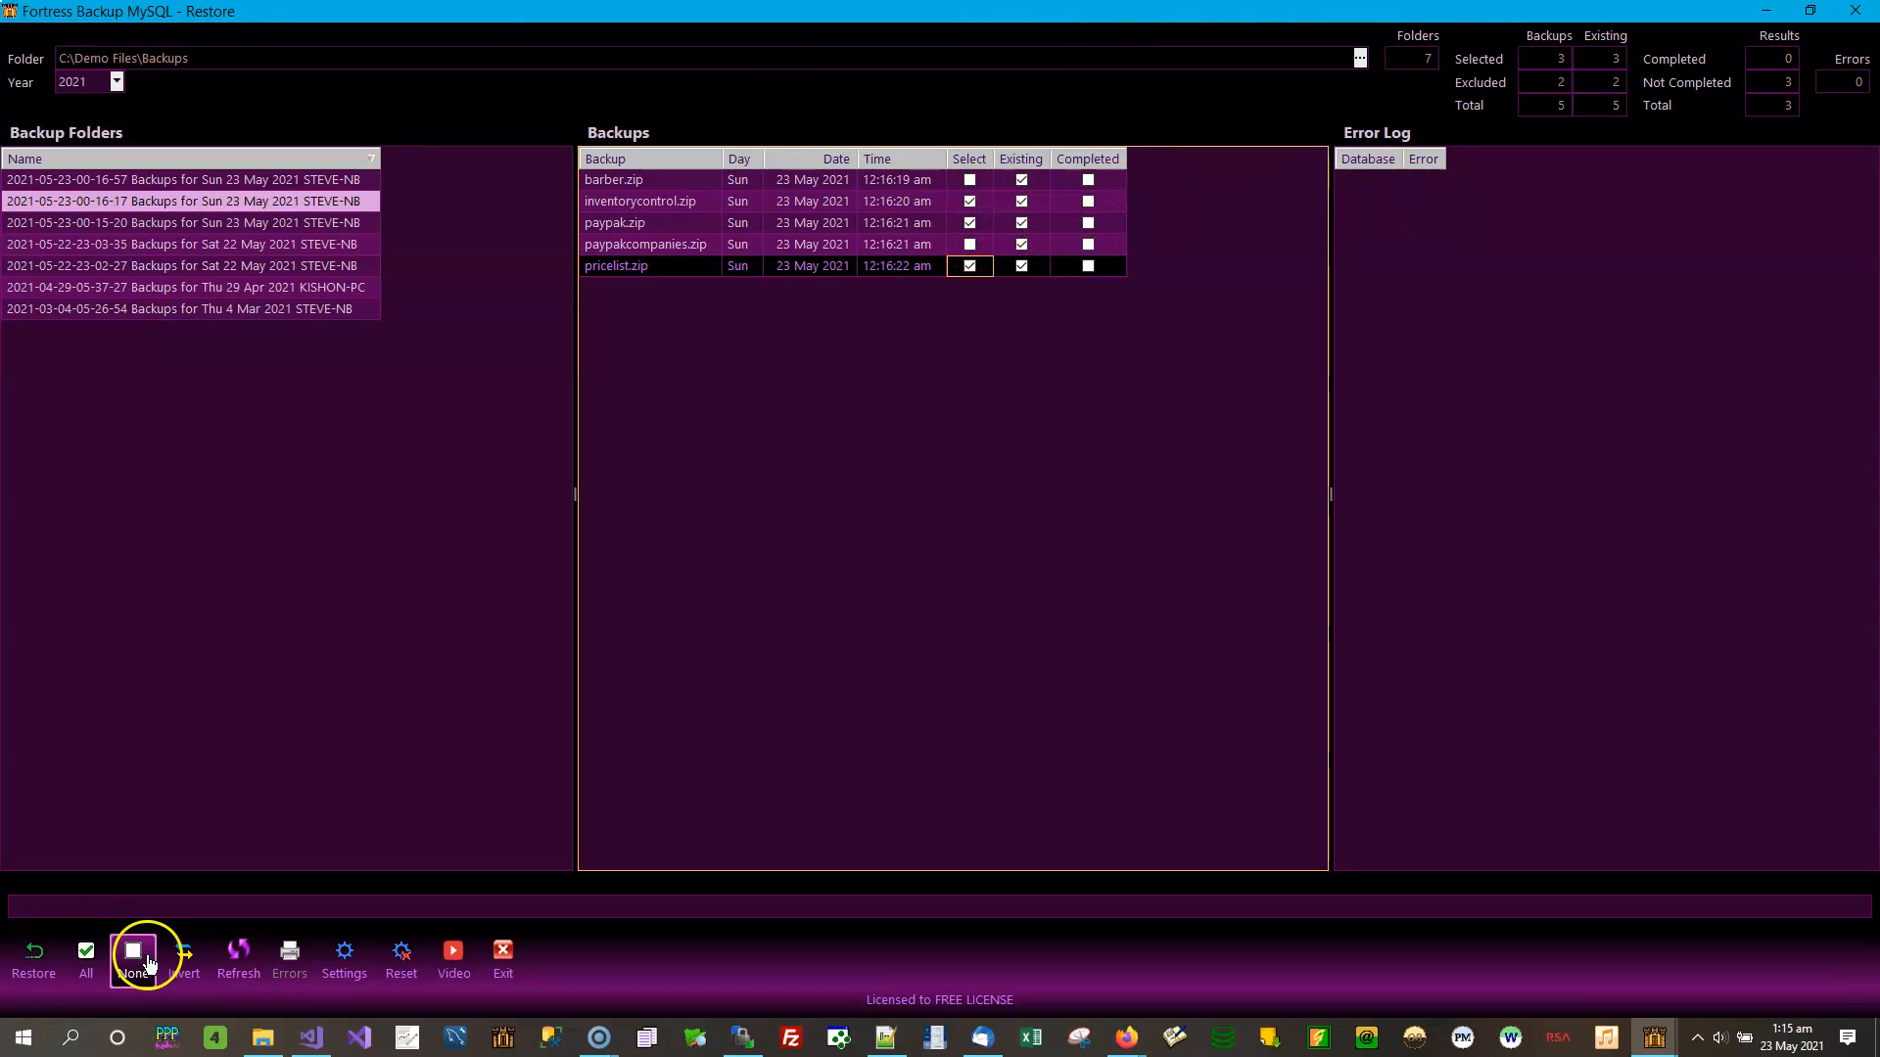
{"action": "left_click", "coordinate": [88, 964]}
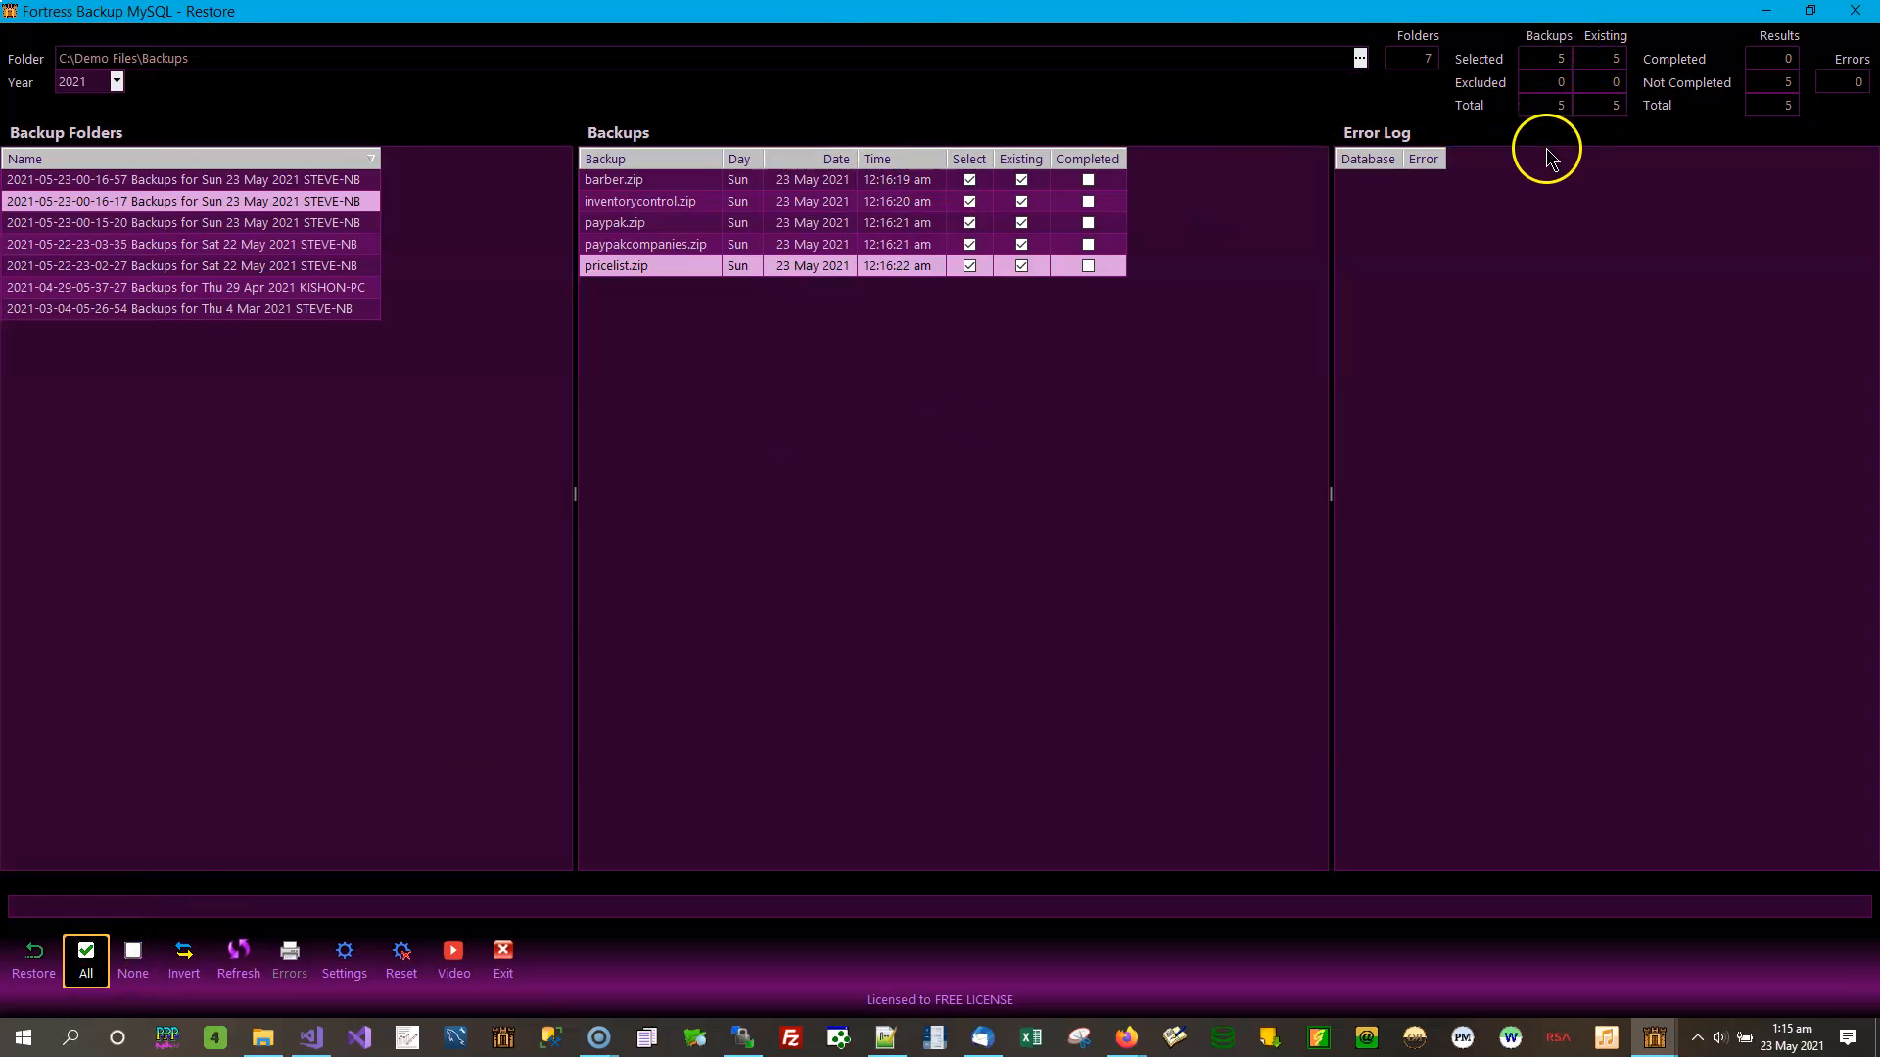
{"action": "left_click", "coordinate": [136, 961]}
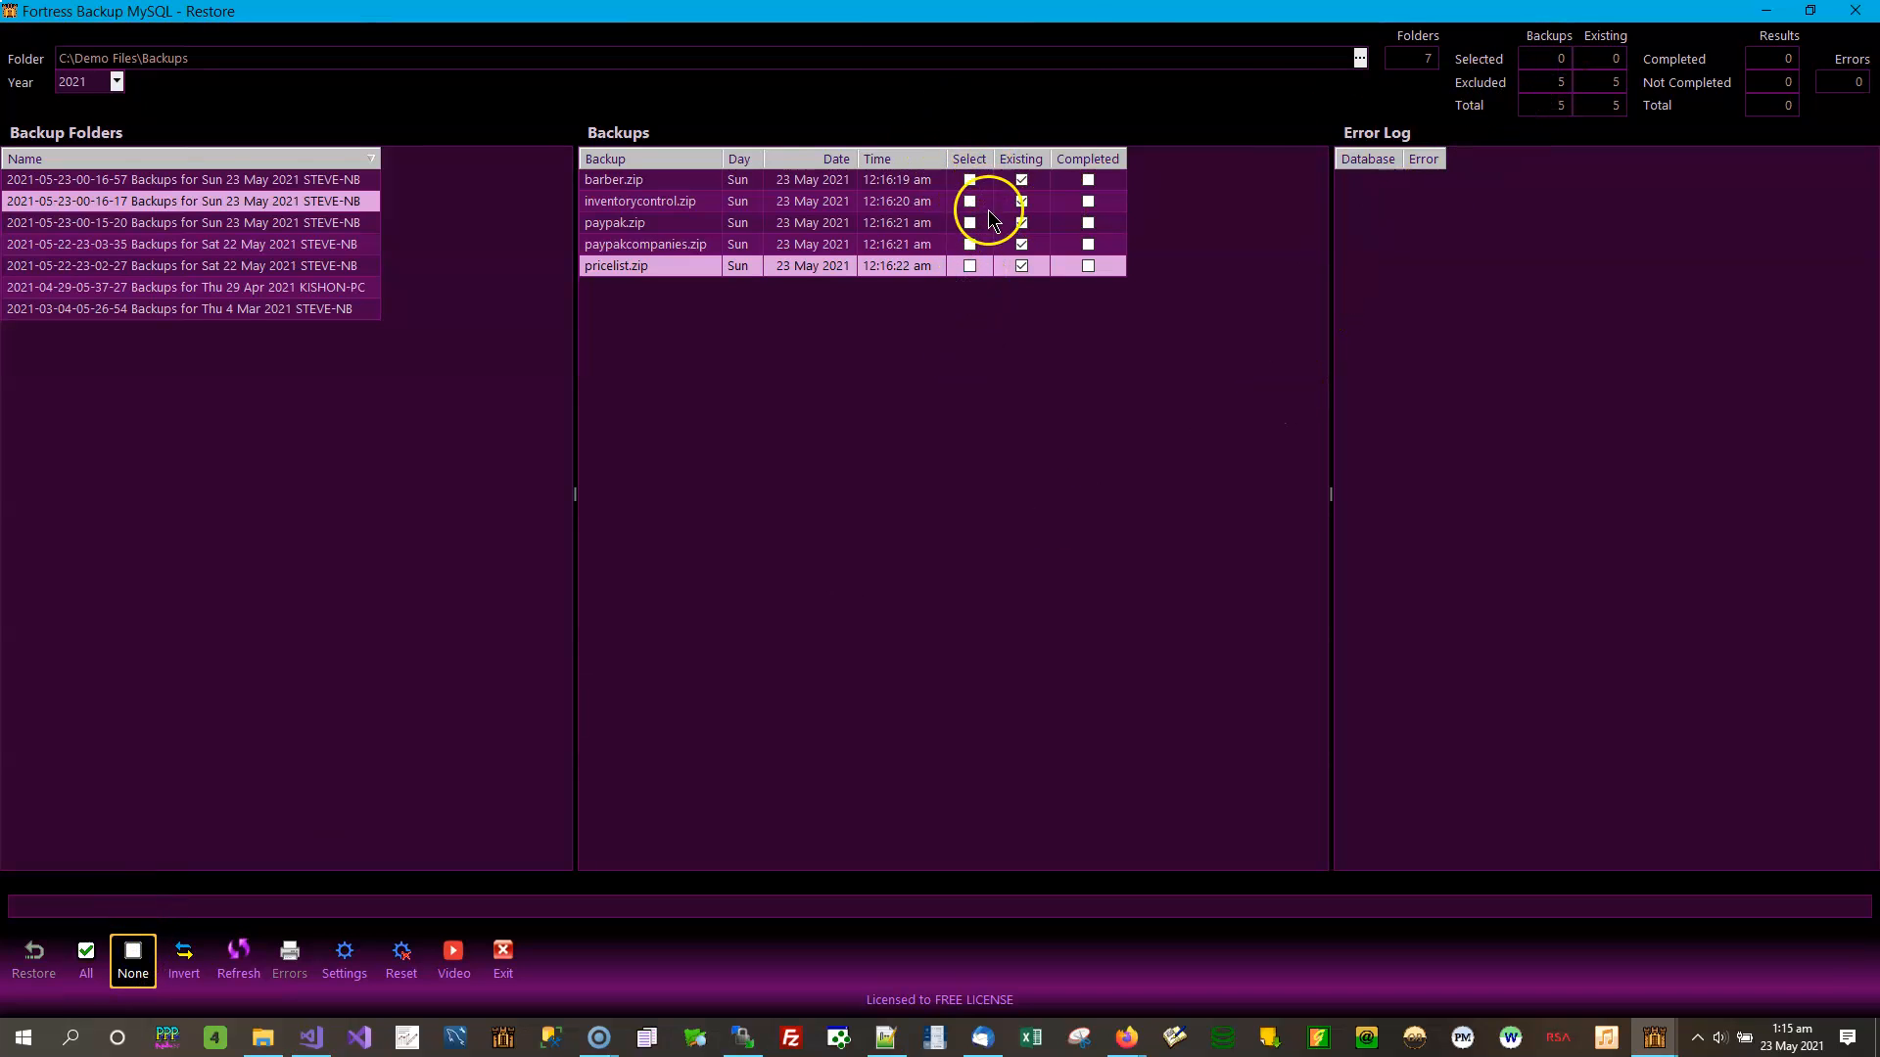
{"action": "left_click", "coordinate": [333, 182]}
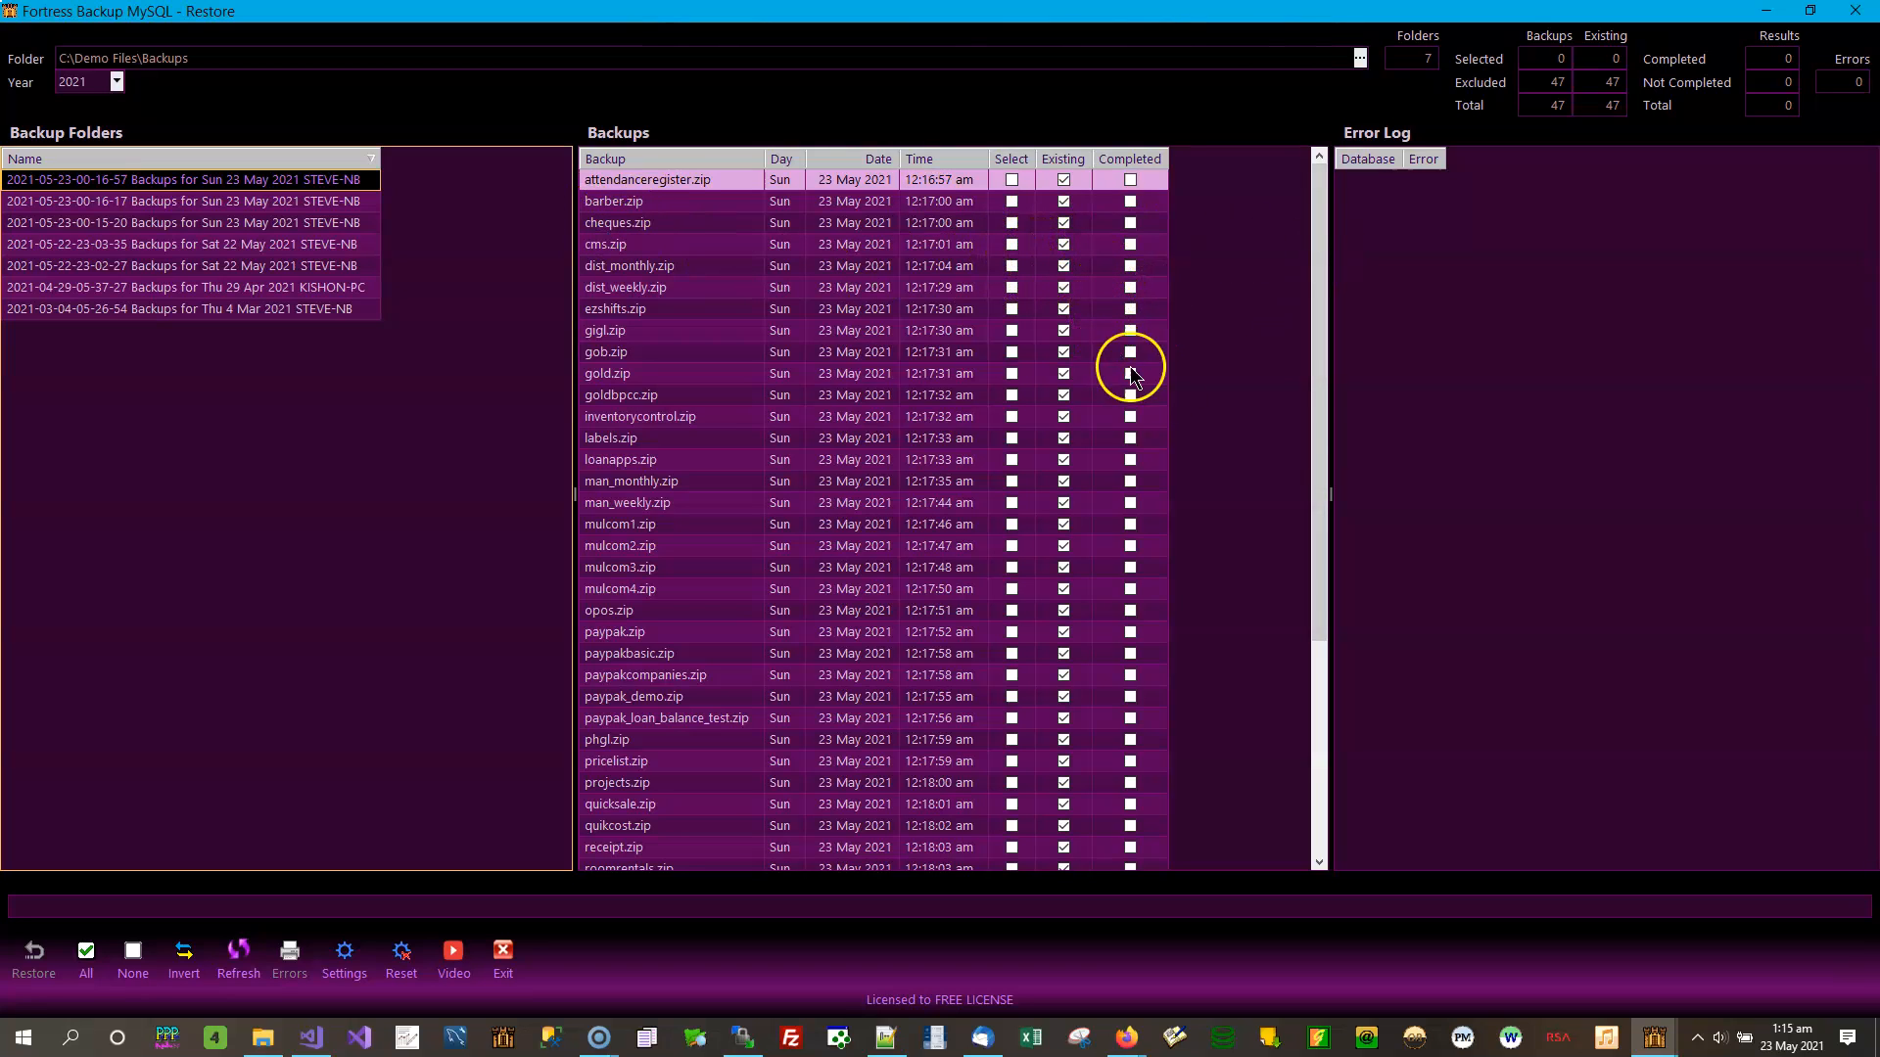
{"action": "left_click_drag", "start_coordinate": [1328, 273], "coordinate": [1315, 201]}
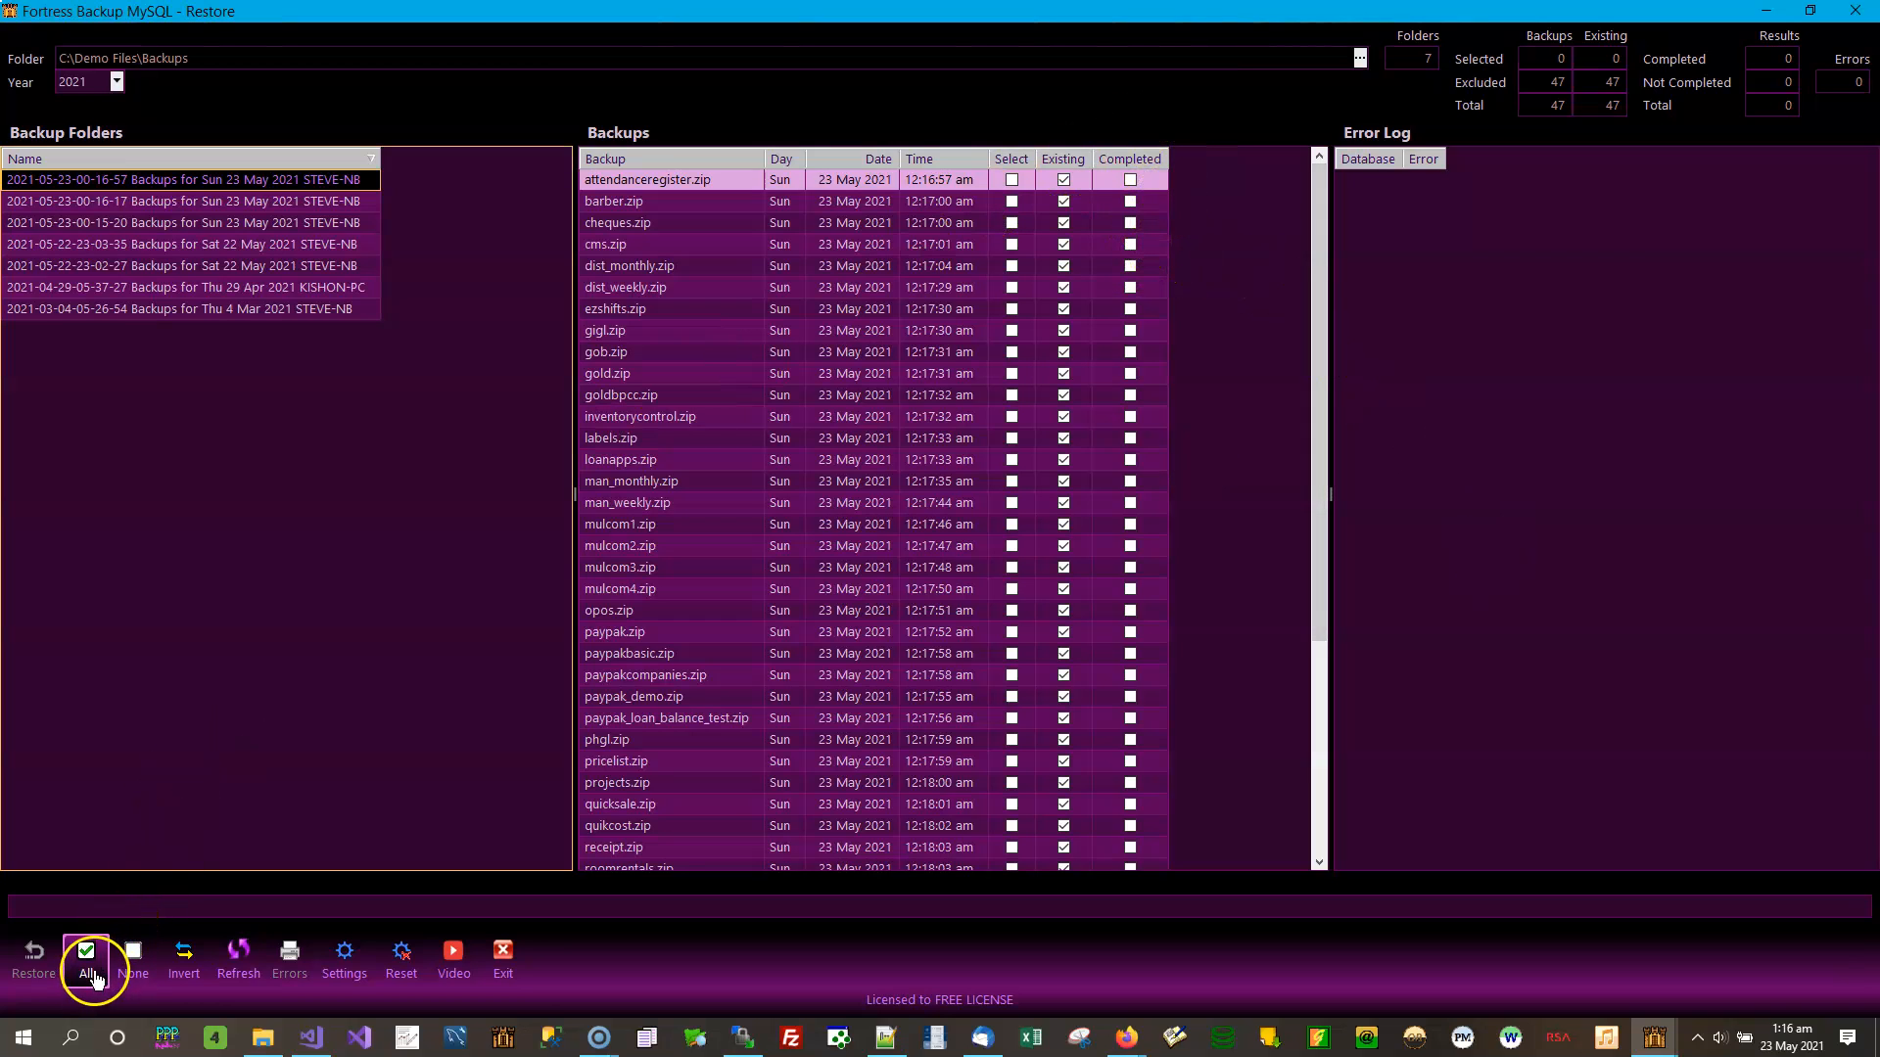
{"action": "left_click", "coordinate": [344, 225]}
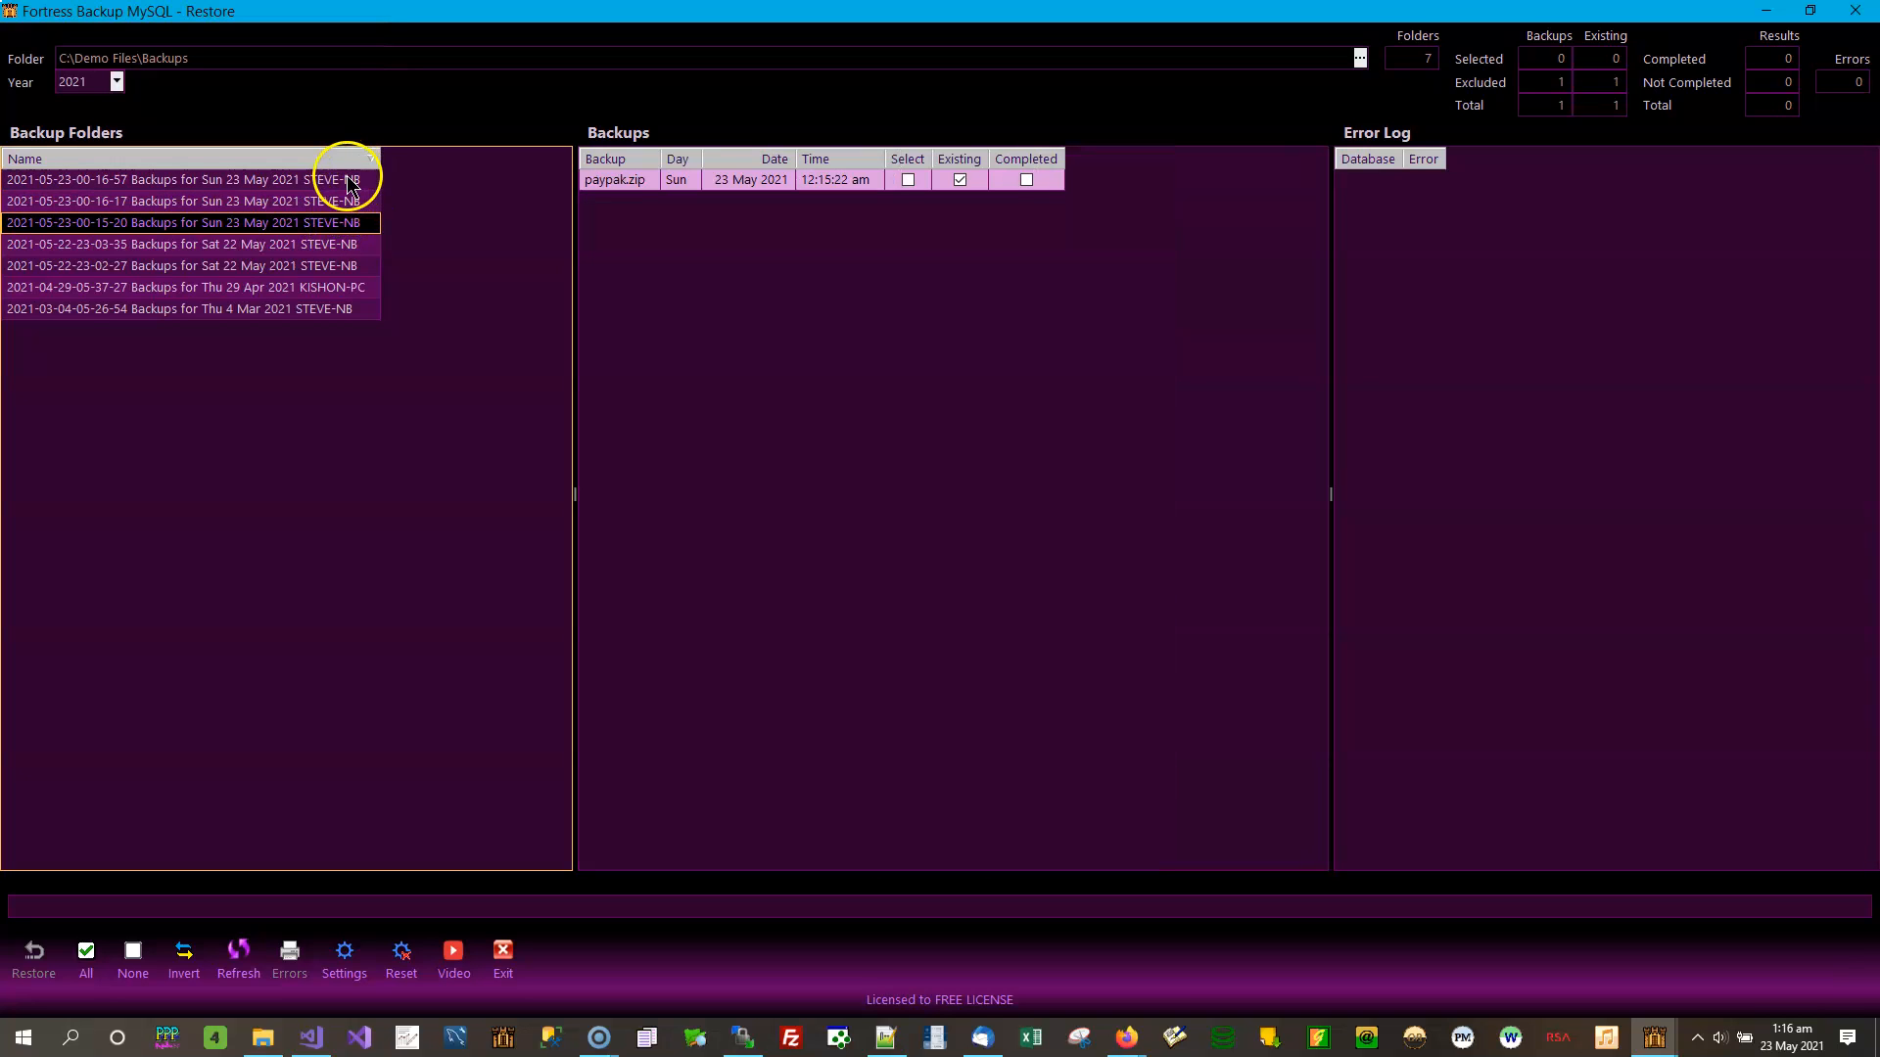
{"action": "left_click", "coordinate": [349, 180]}
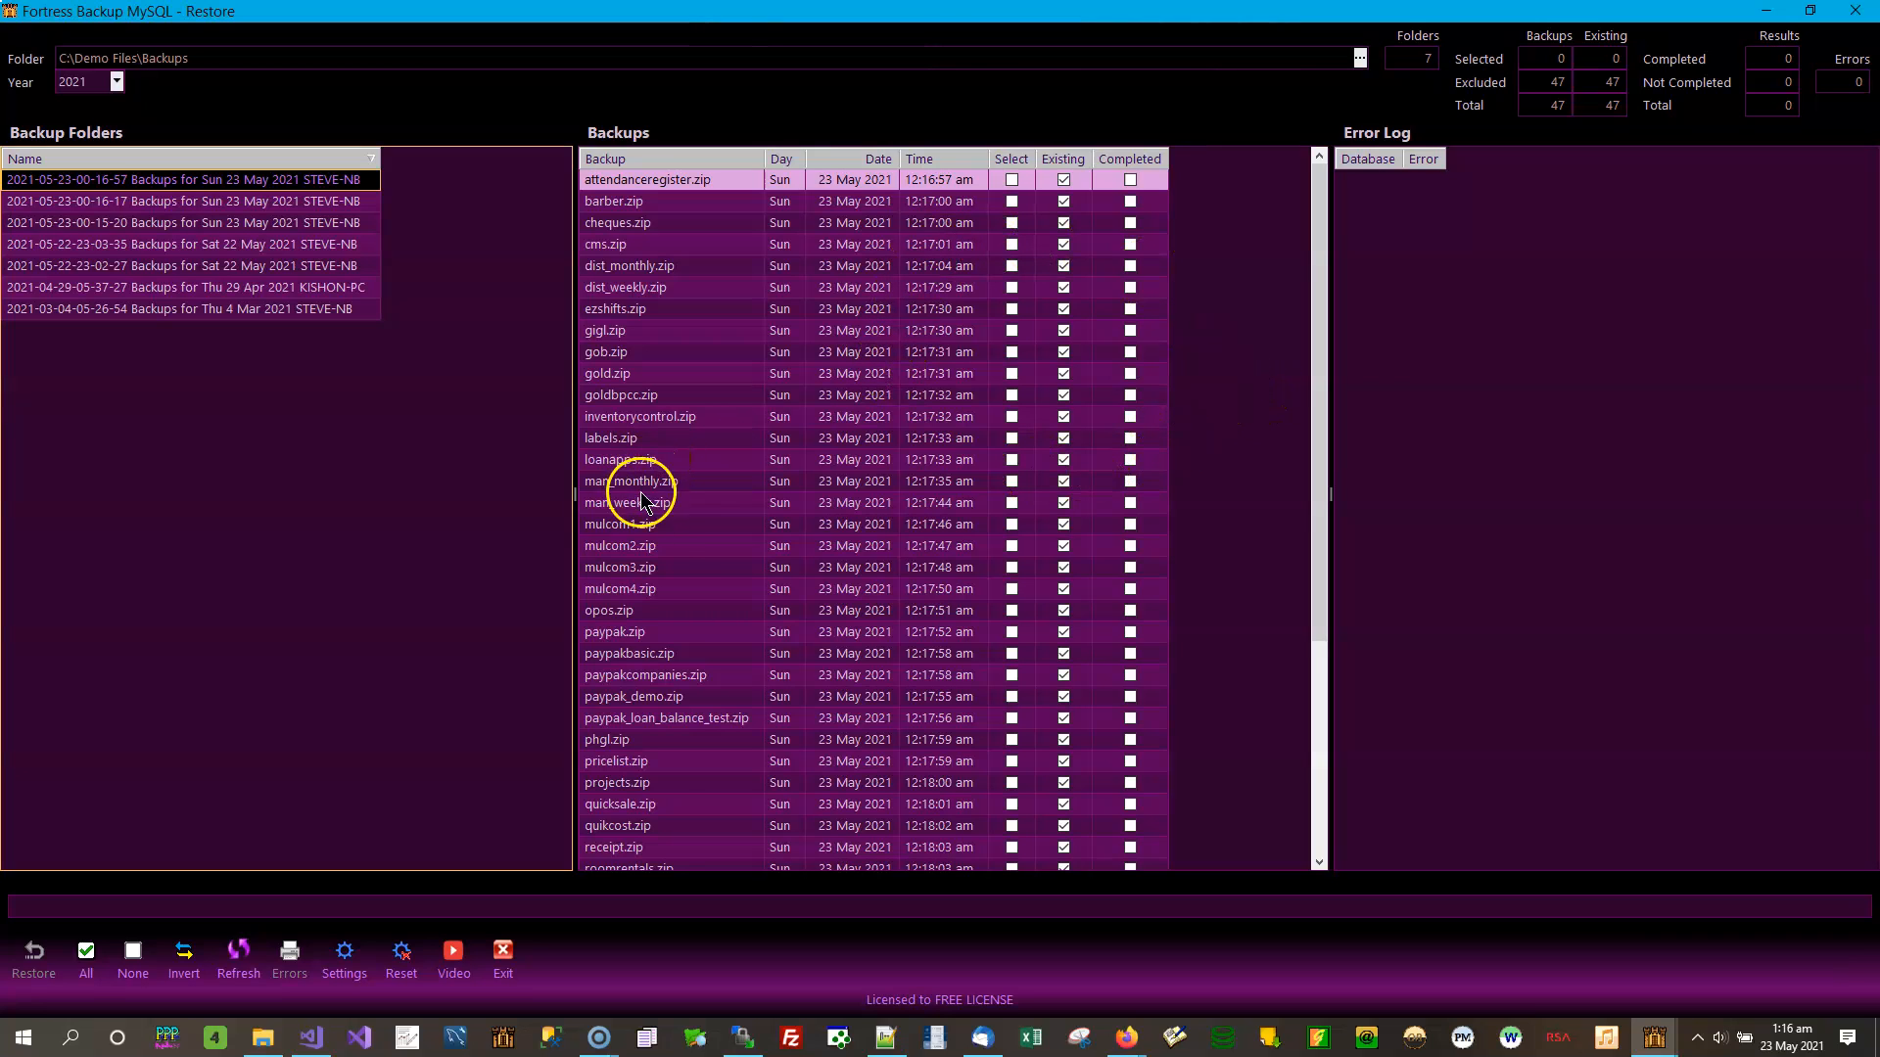
{"action": "left_click", "coordinate": [1012, 632]}
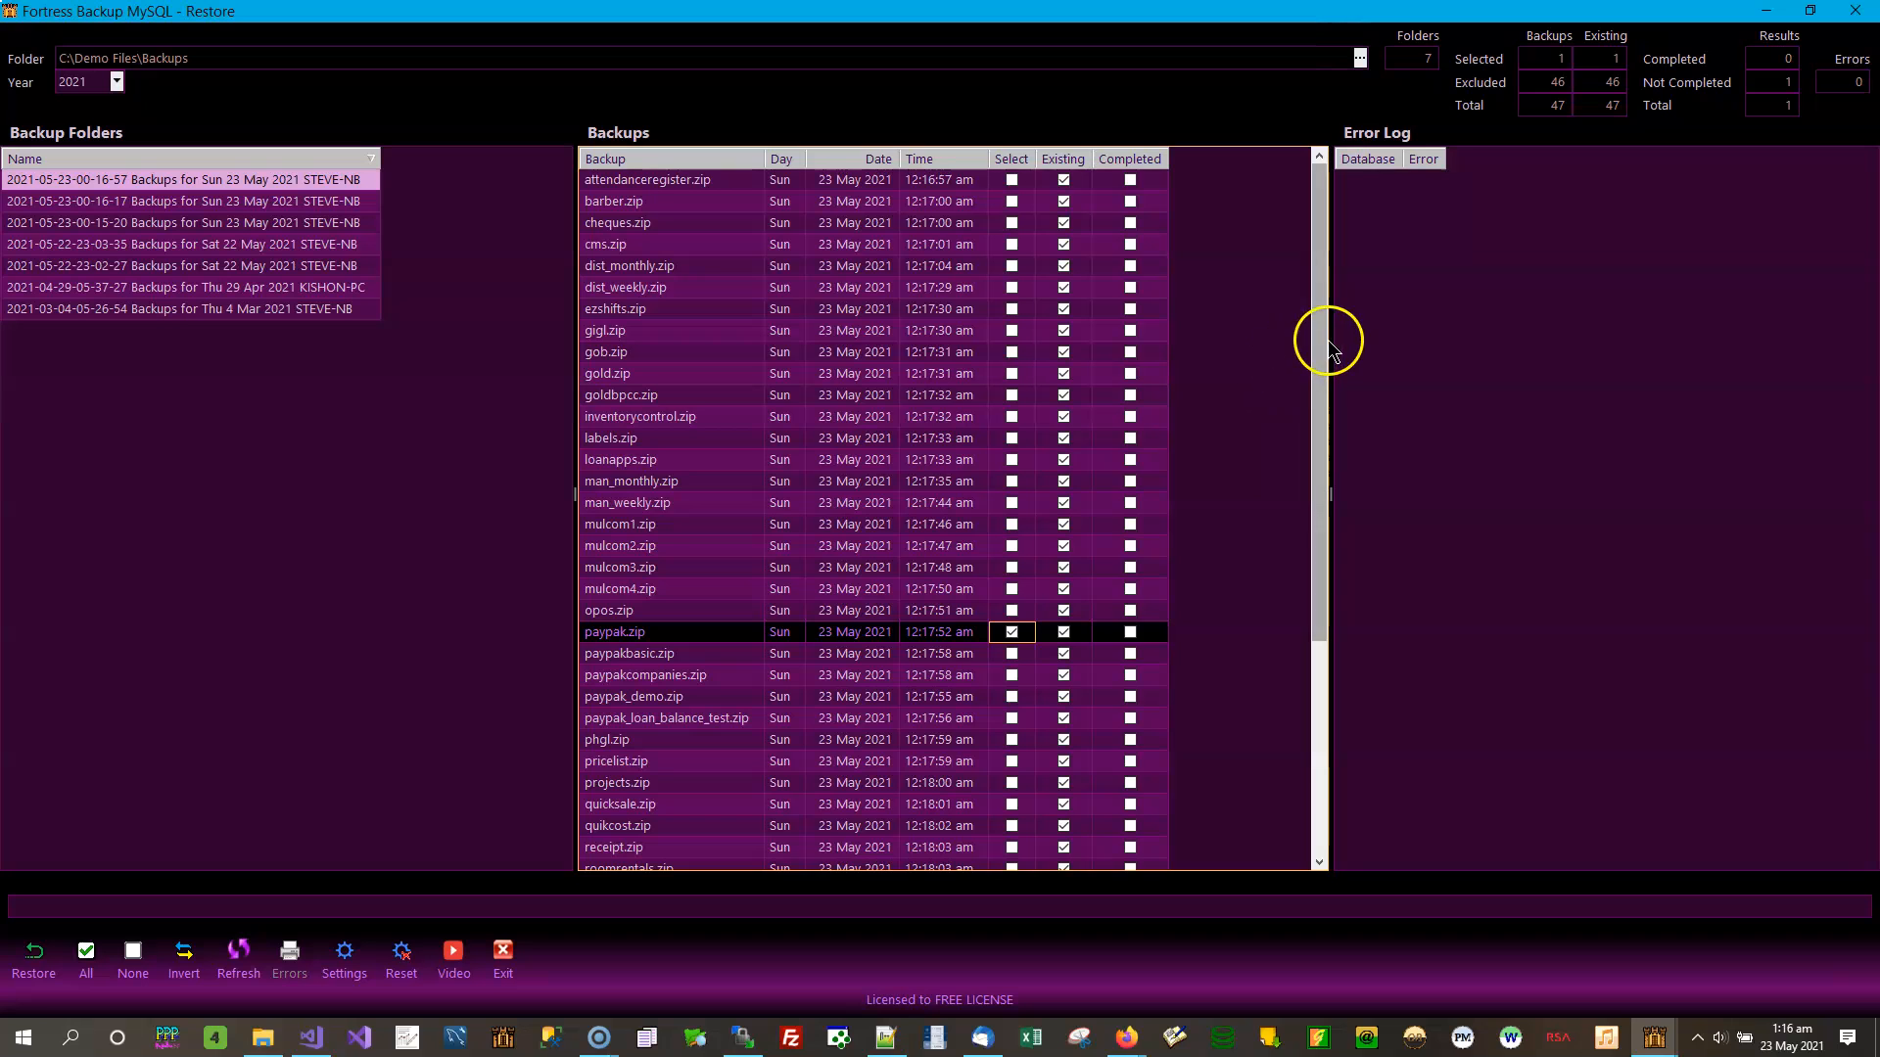
{"action": "mouse_move", "coordinate": [1322, 357]}
{"action": "left_mouse_down"}
{"action": "mouse_move", "coordinate": [1305, 584]}
{"action": "mouse_move", "coordinate": [1344, 370]}
{"action": "left_mouse_up"}
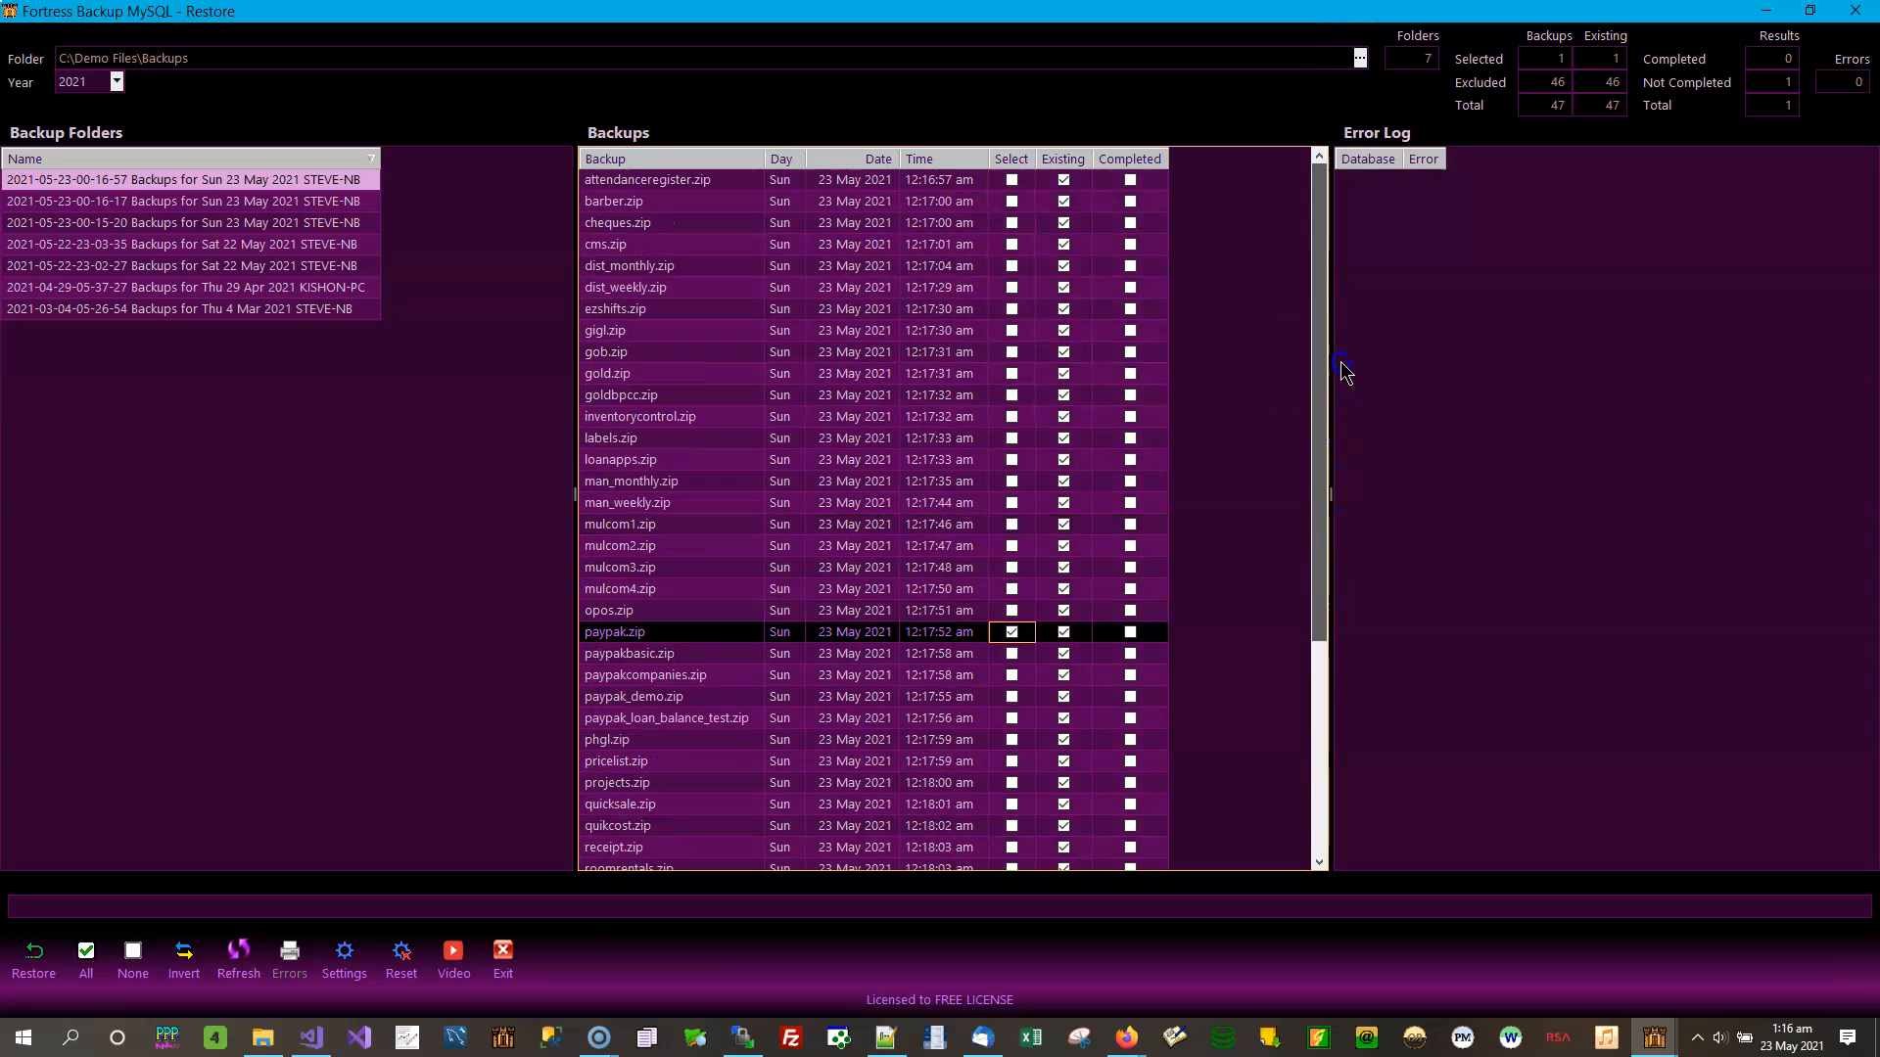
{"action": "left_click", "coordinate": [357, 290]}
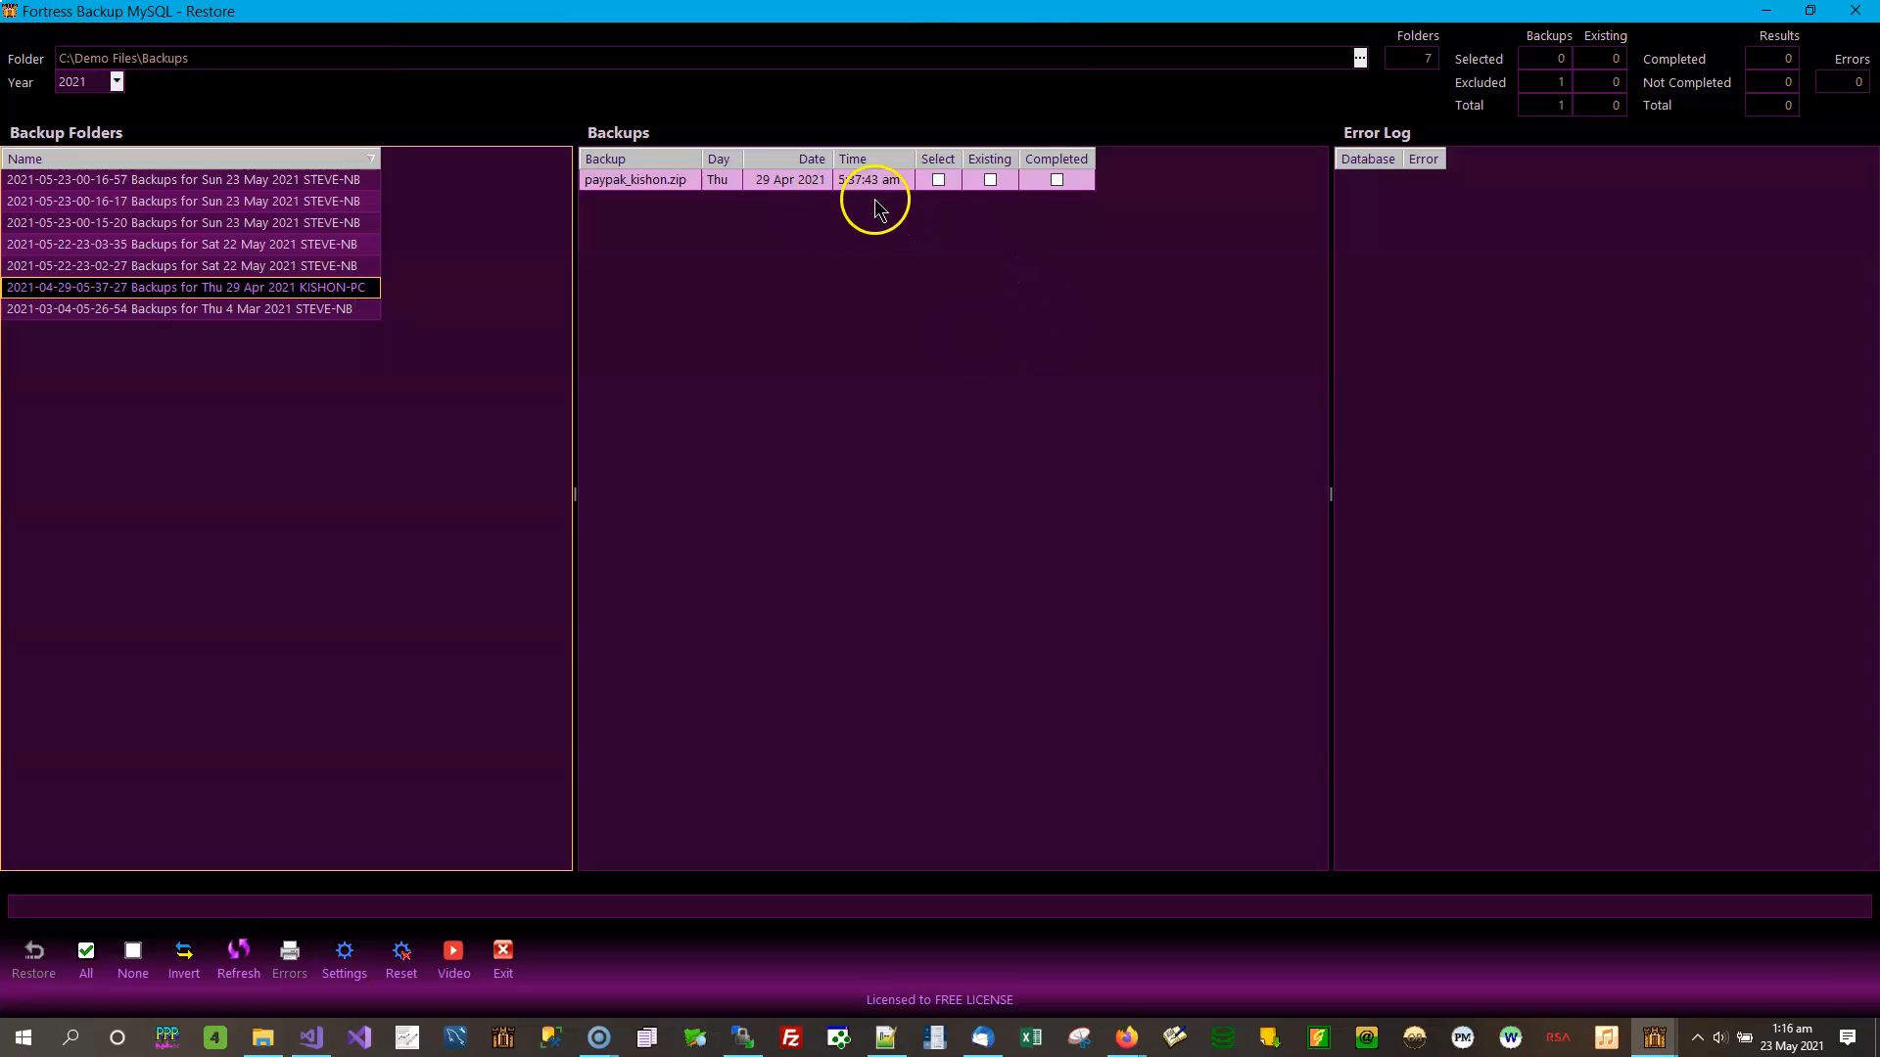
{"action": "left_click", "coordinate": [938, 180]}
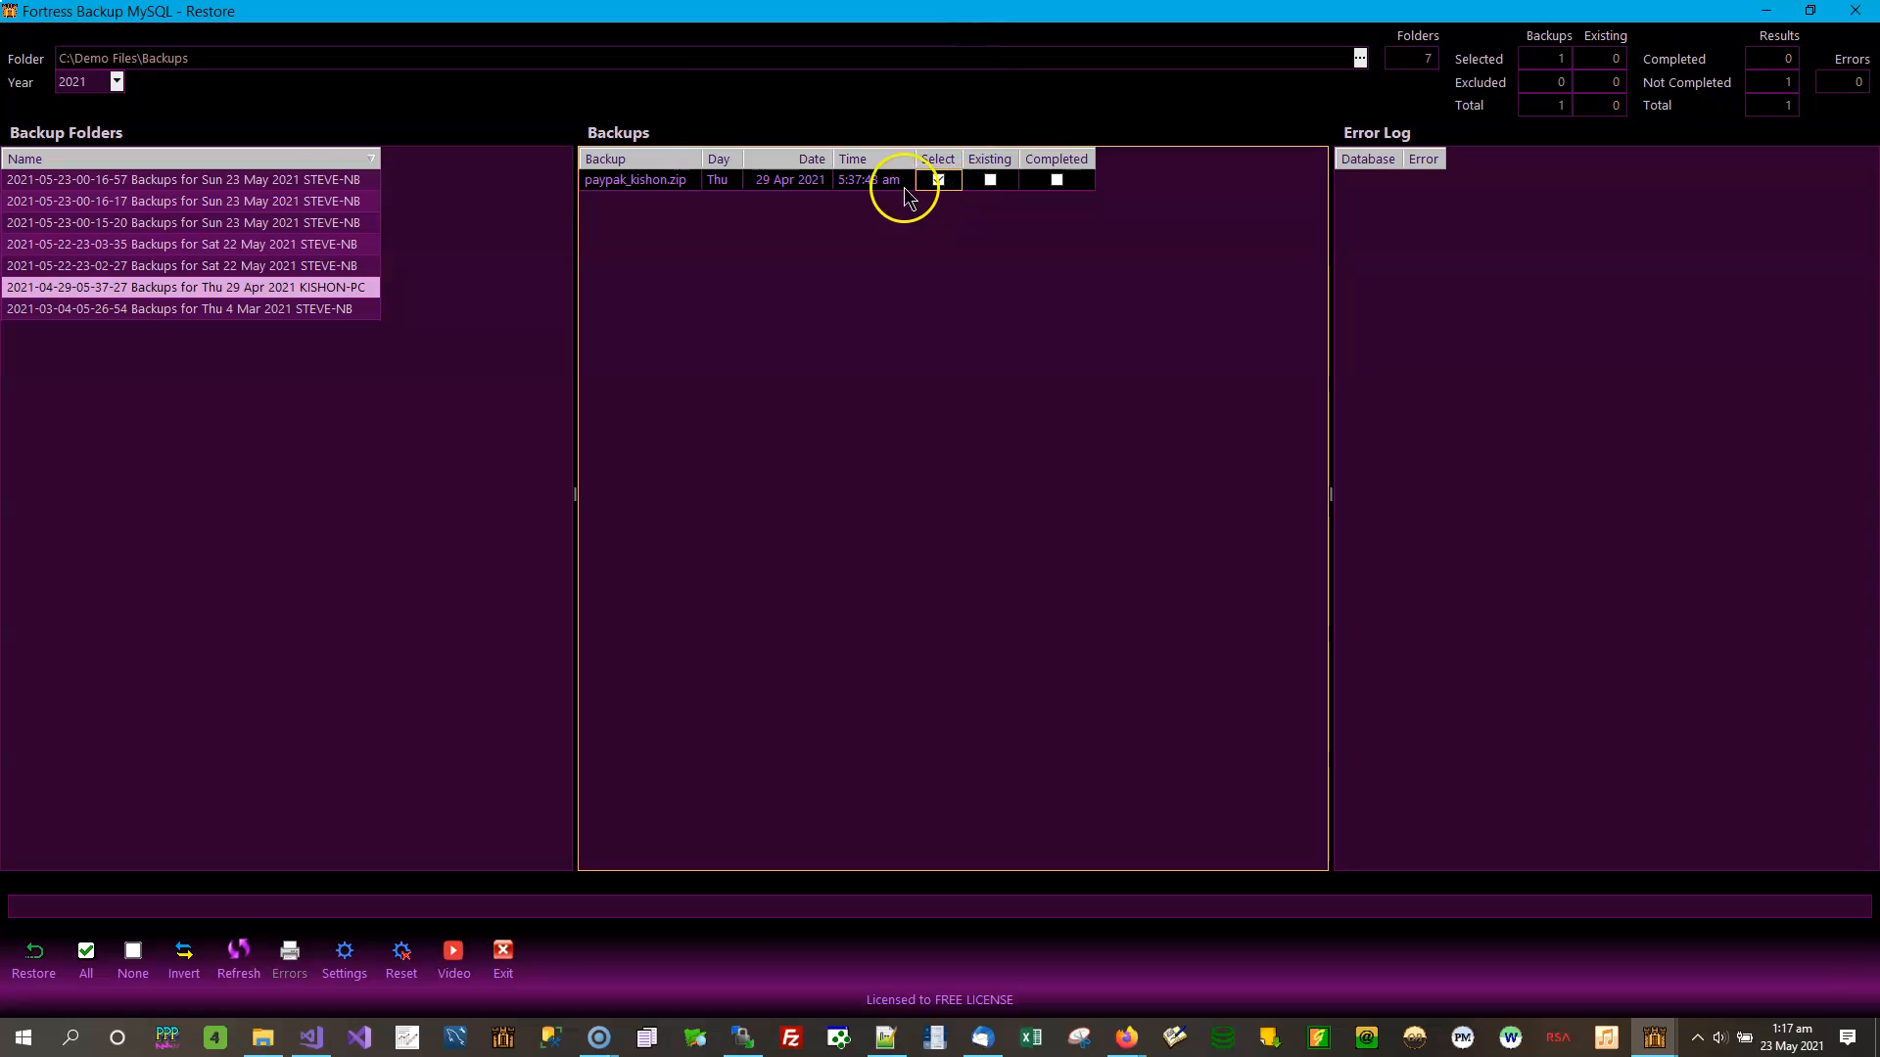
{"action": "left_click", "coordinate": [289, 180]}
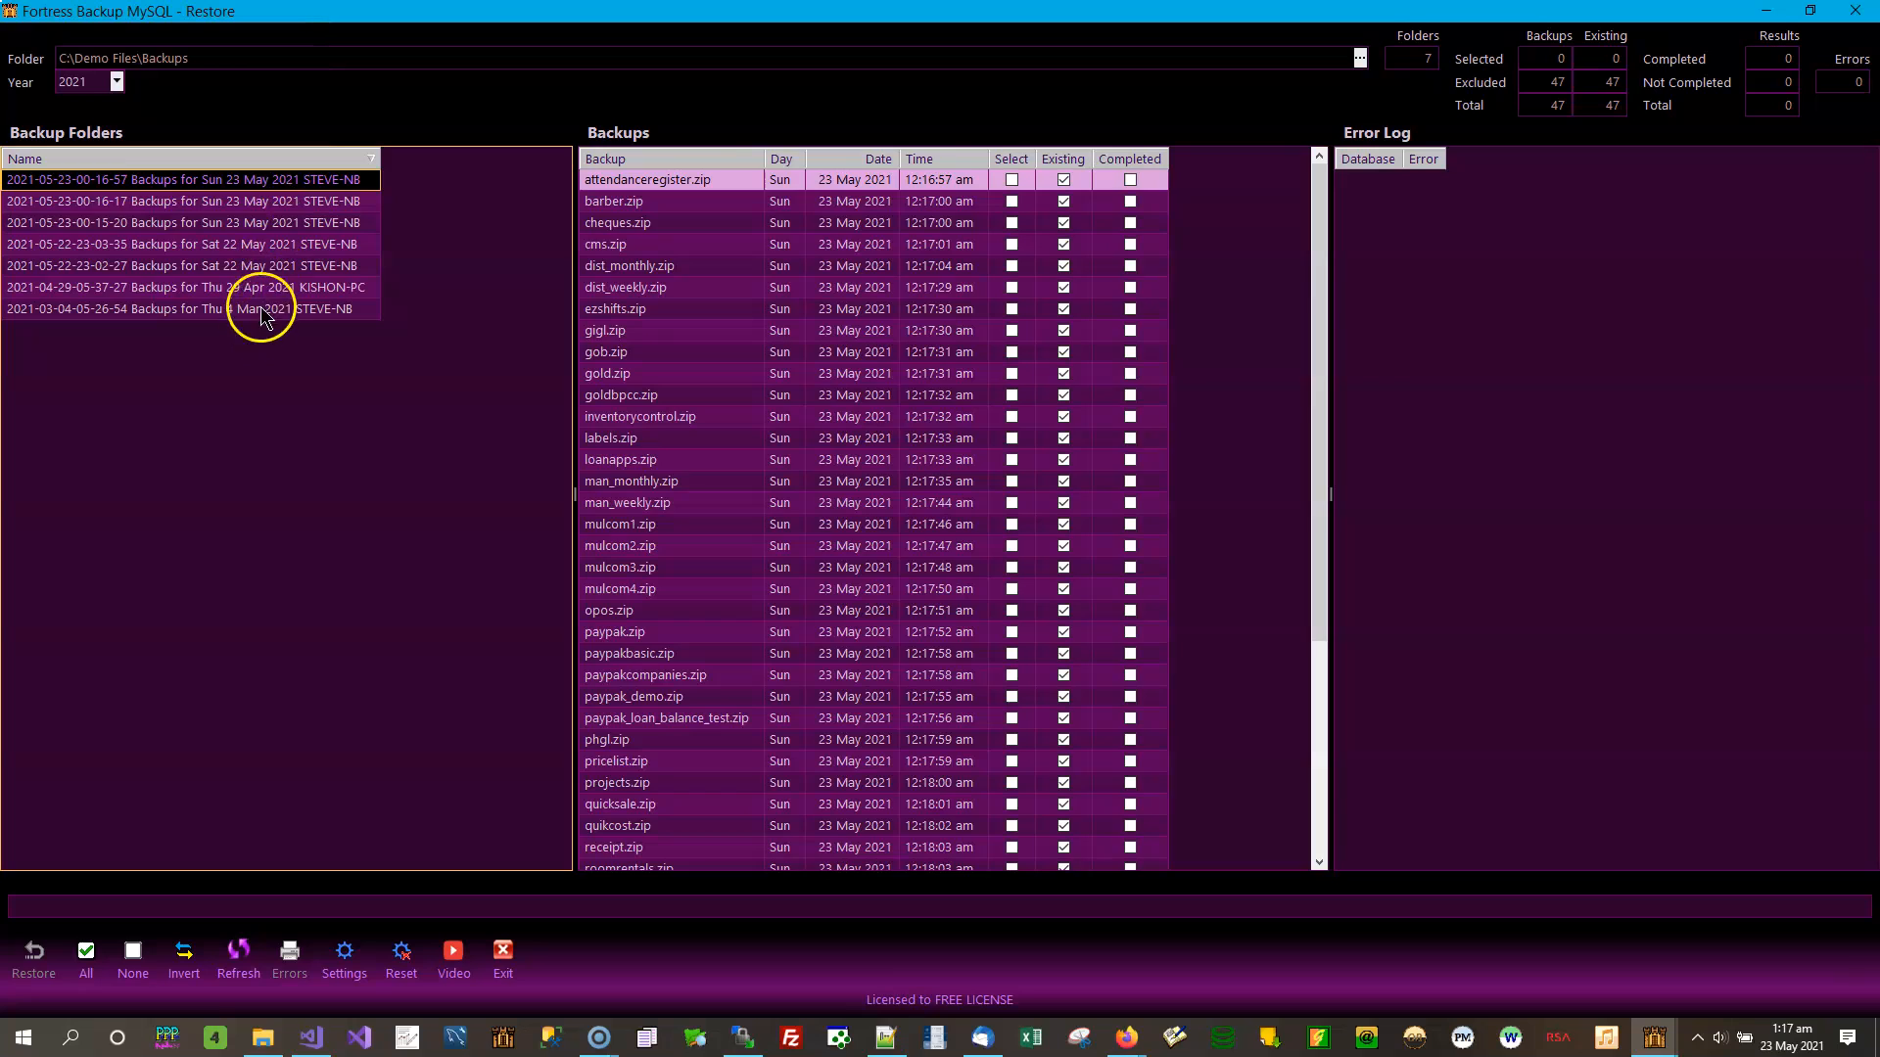
{"action": "left_click", "coordinate": [277, 268]}
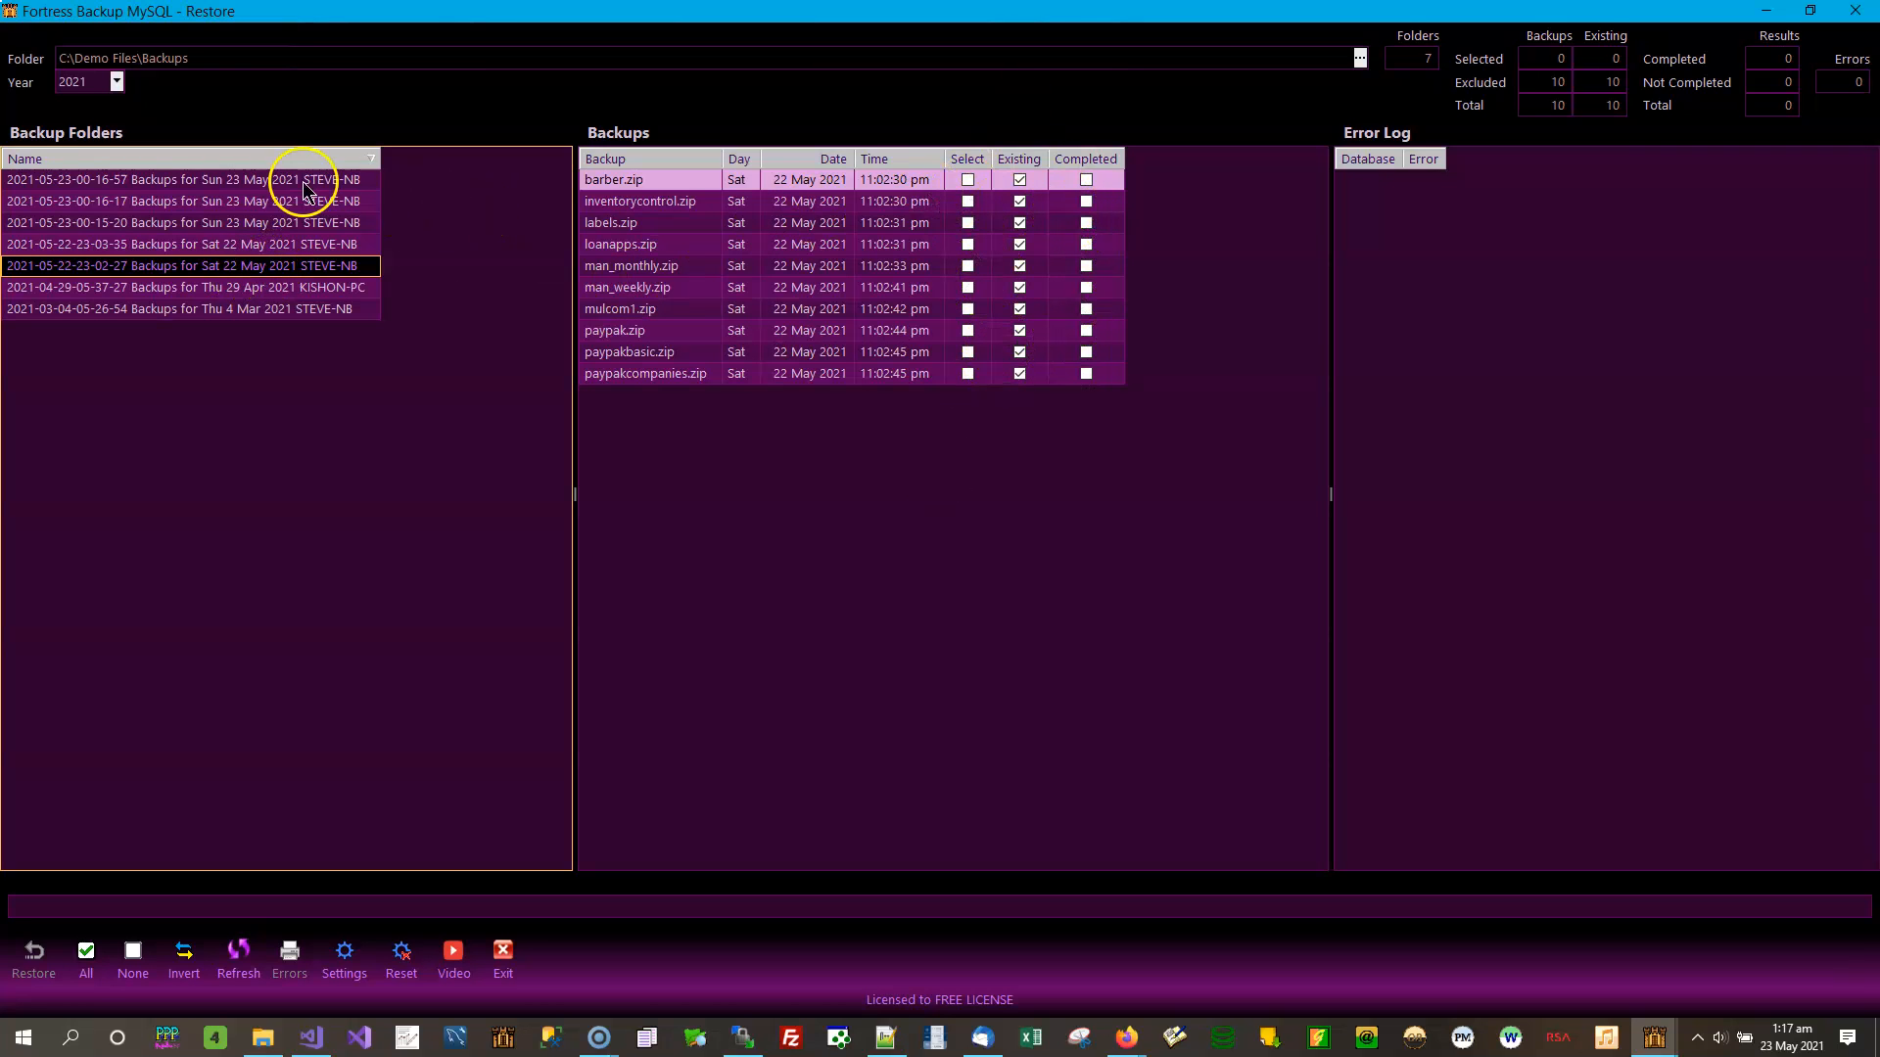
{"action": "left_click", "coordinate": [262, 182]}
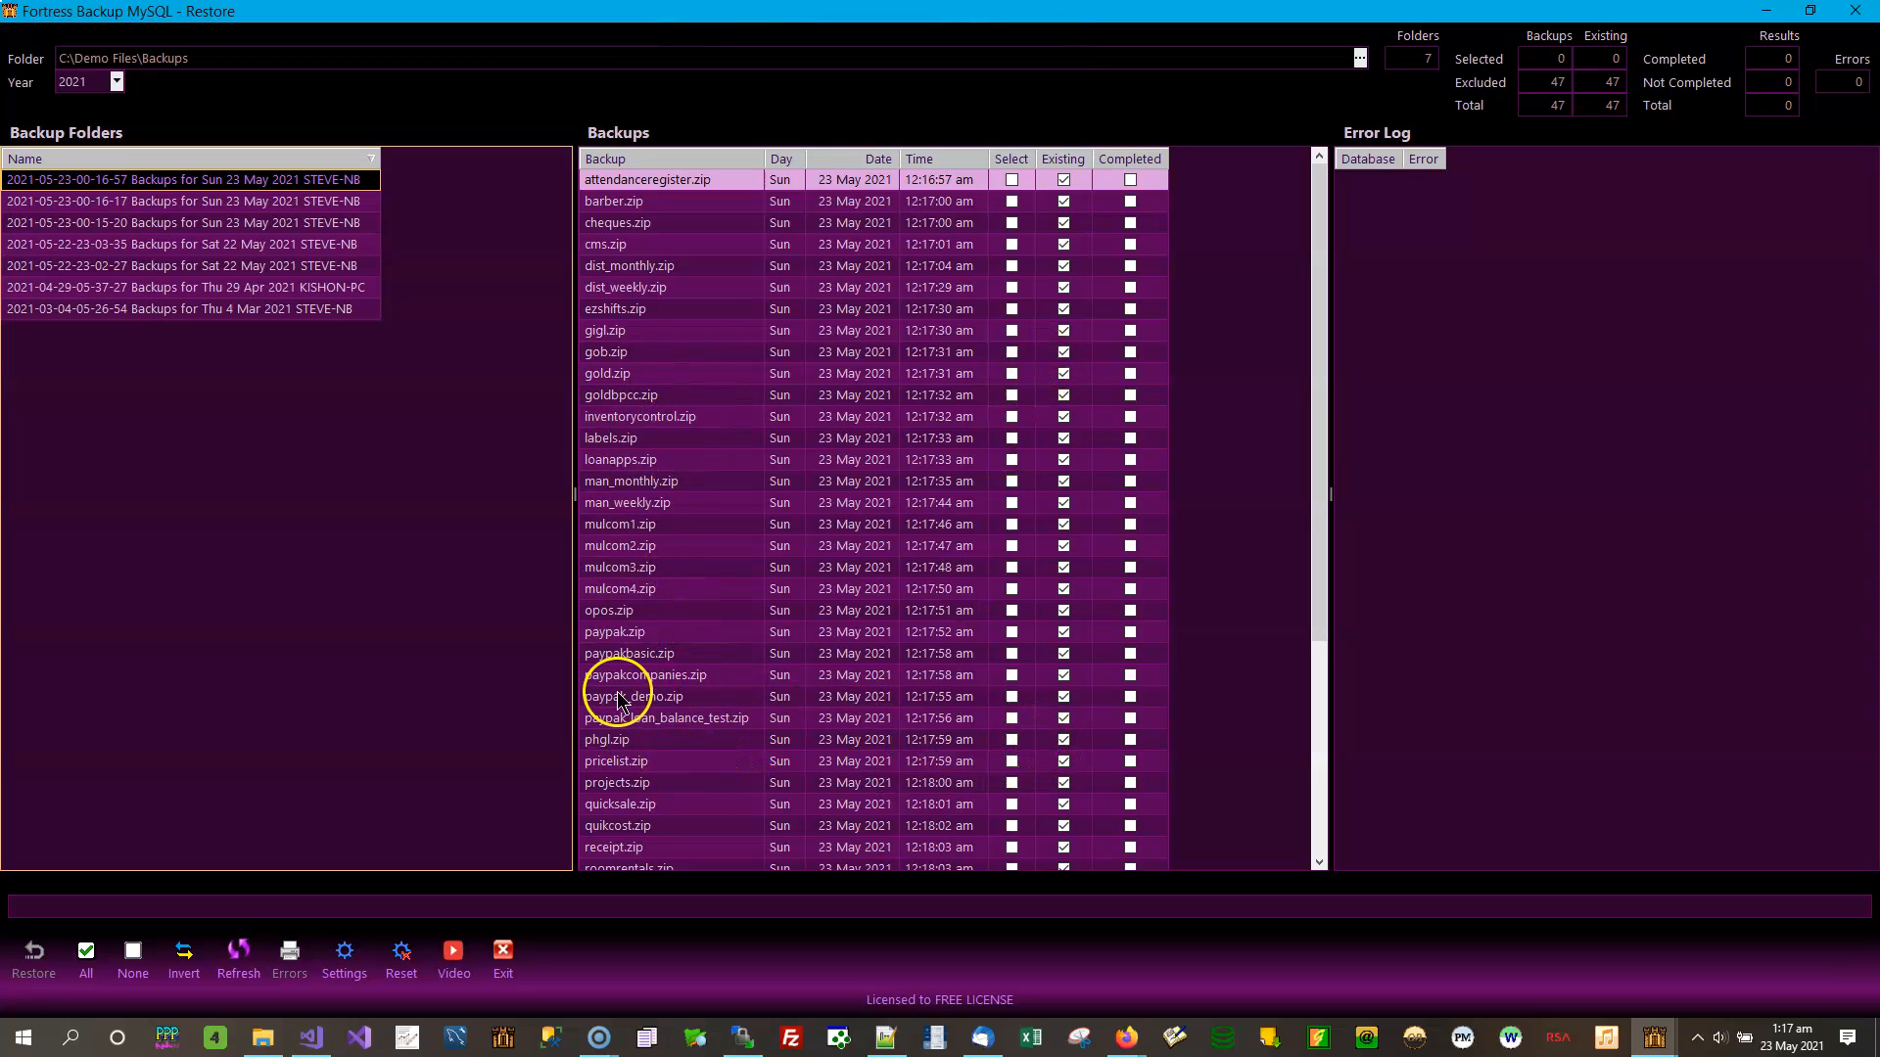
{"action": "left_click", "coordinate": [1012, 632]}
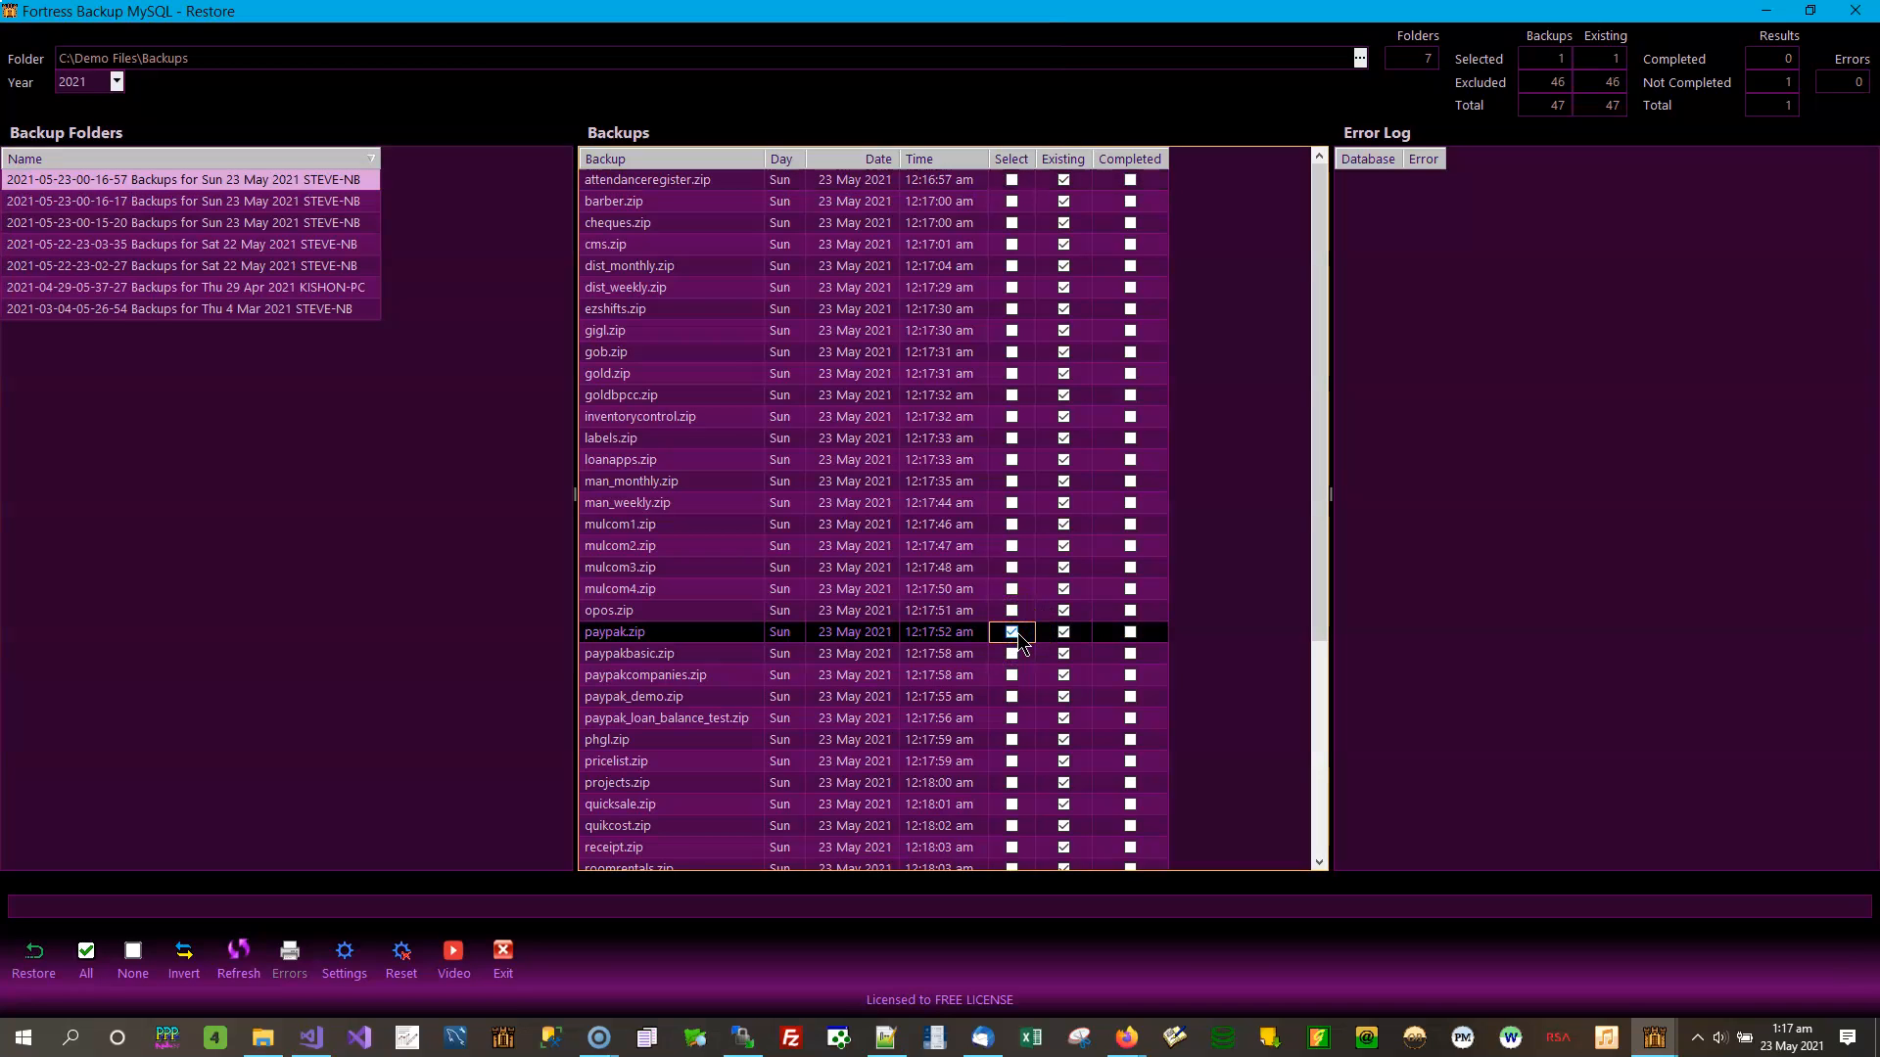
{"action": "left_click", "coordinate": [1012, 419]}
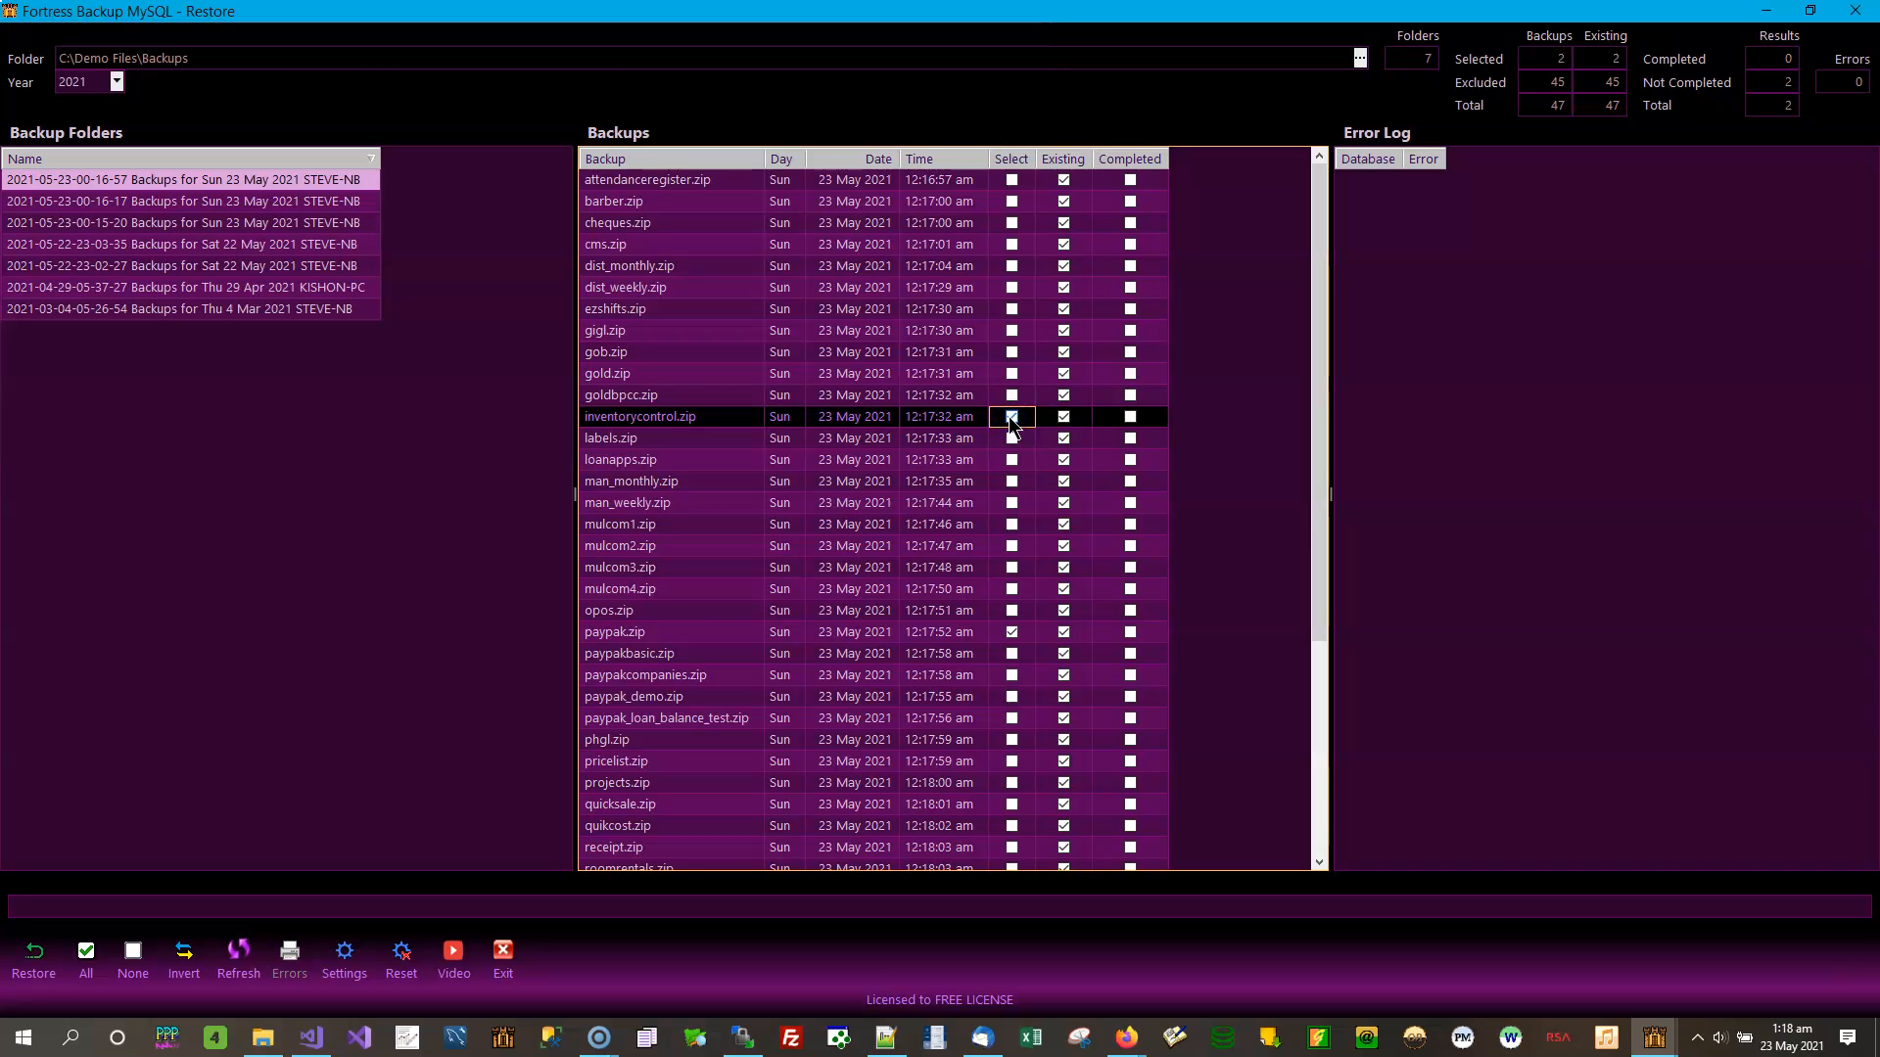
{"action": "left_click", "coordinate": [1011, 762]}
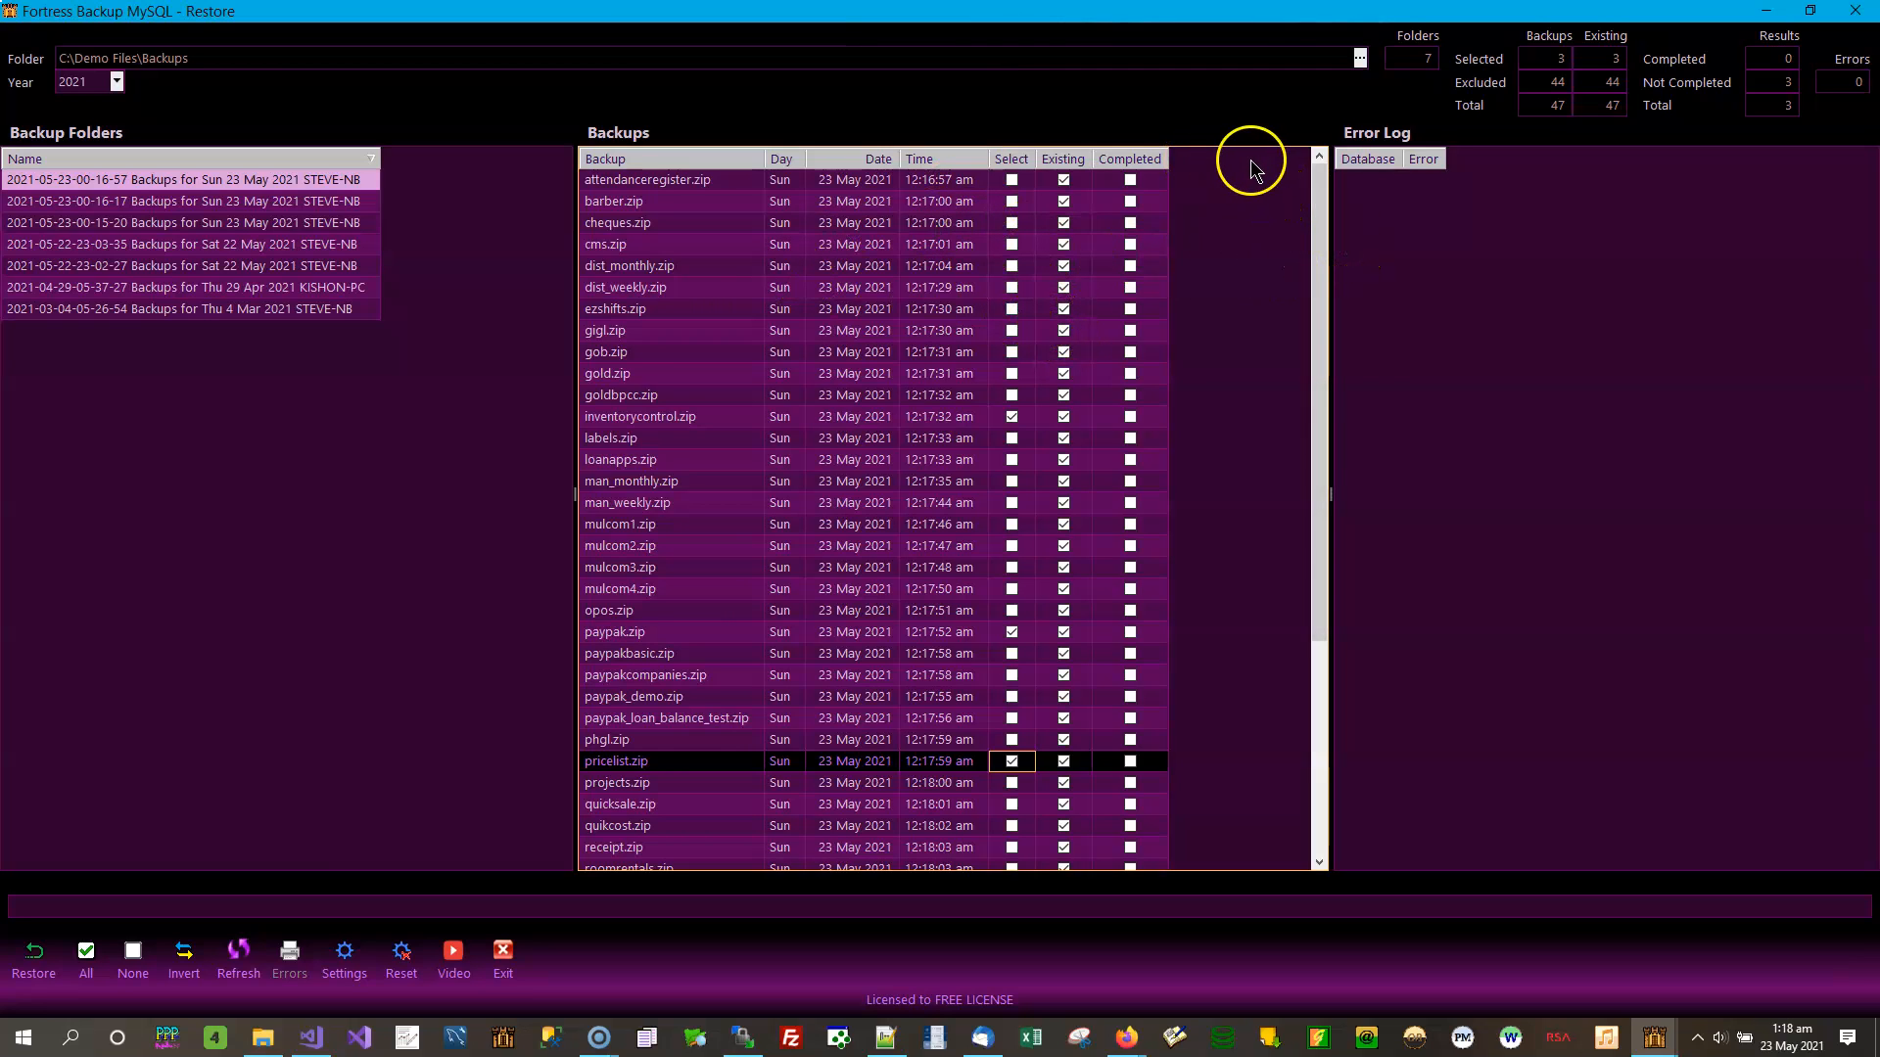
Start restoring the three selected backups and then all backups in the folder, declining the multiple-database restore both times
{"action": "left_click", "coordinate": [39, 972]}
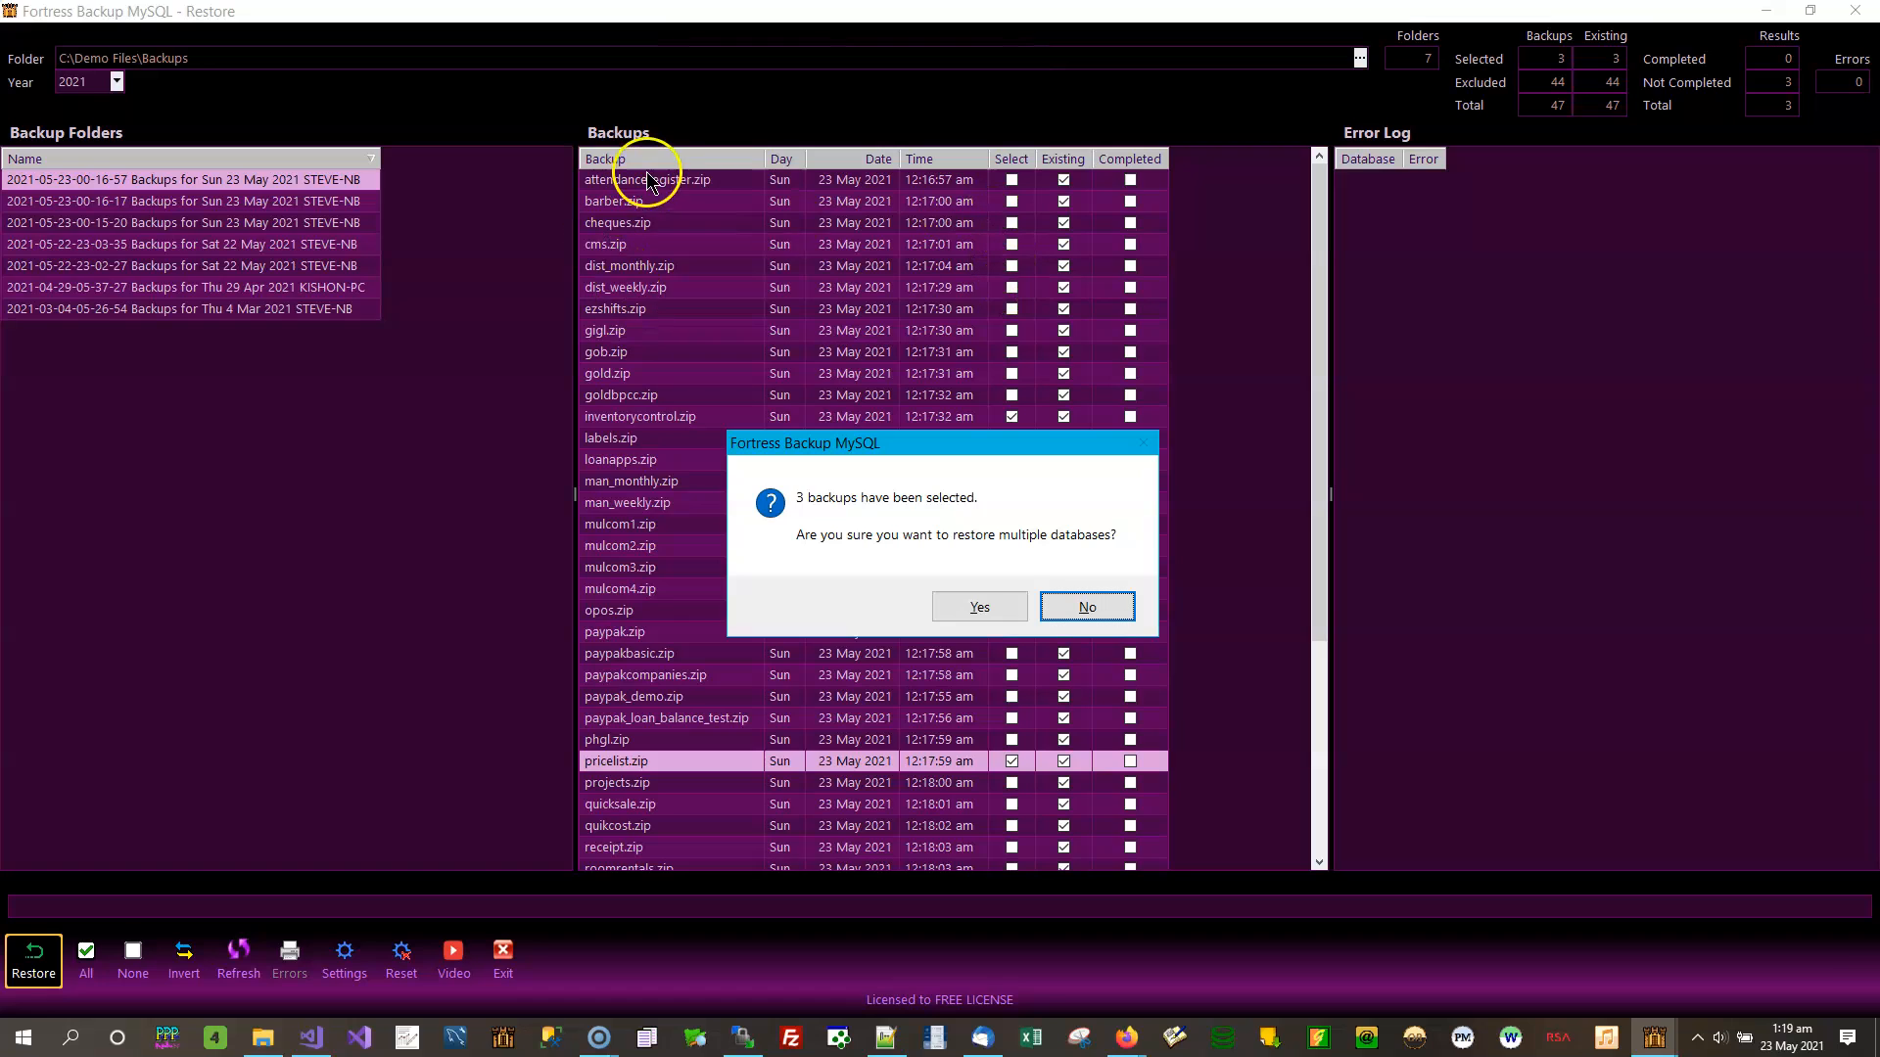
{"action": "left_click", "coordinate": [1089, 607]}
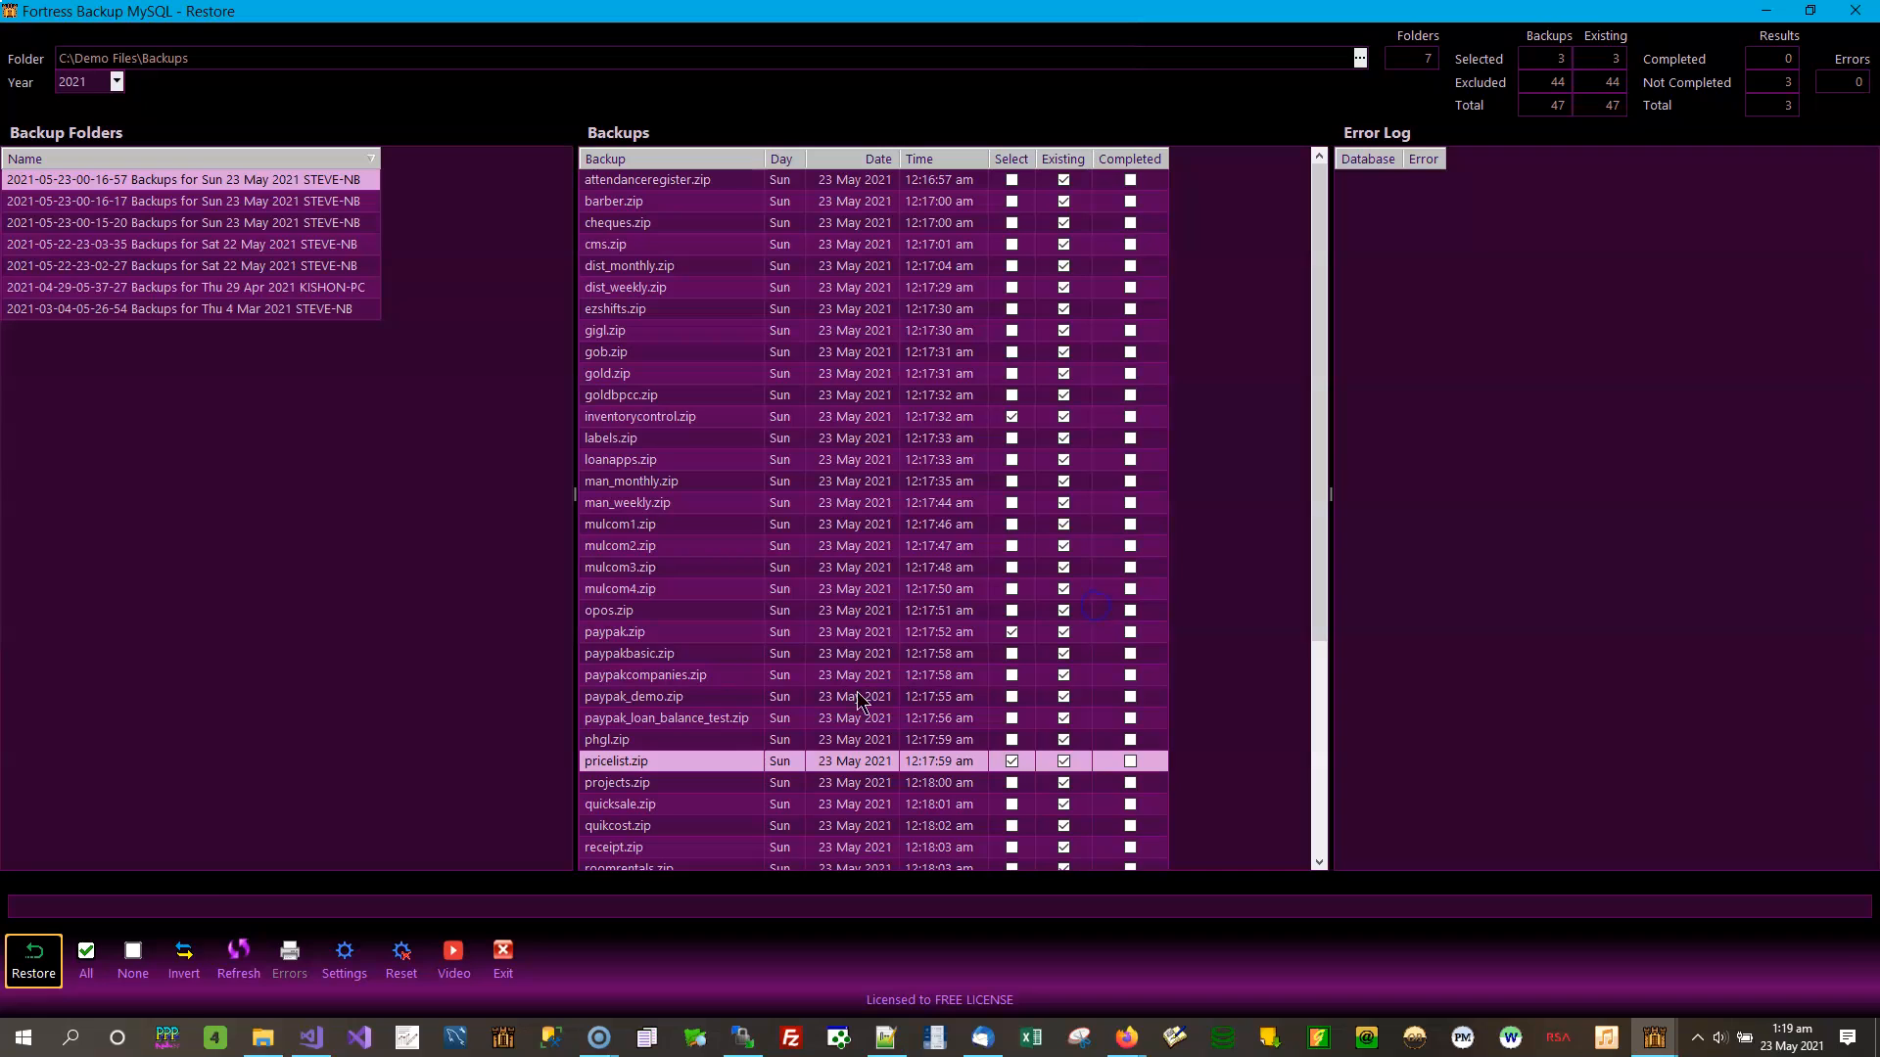
{"action": "left_click", "coordinate": [86, 963]}
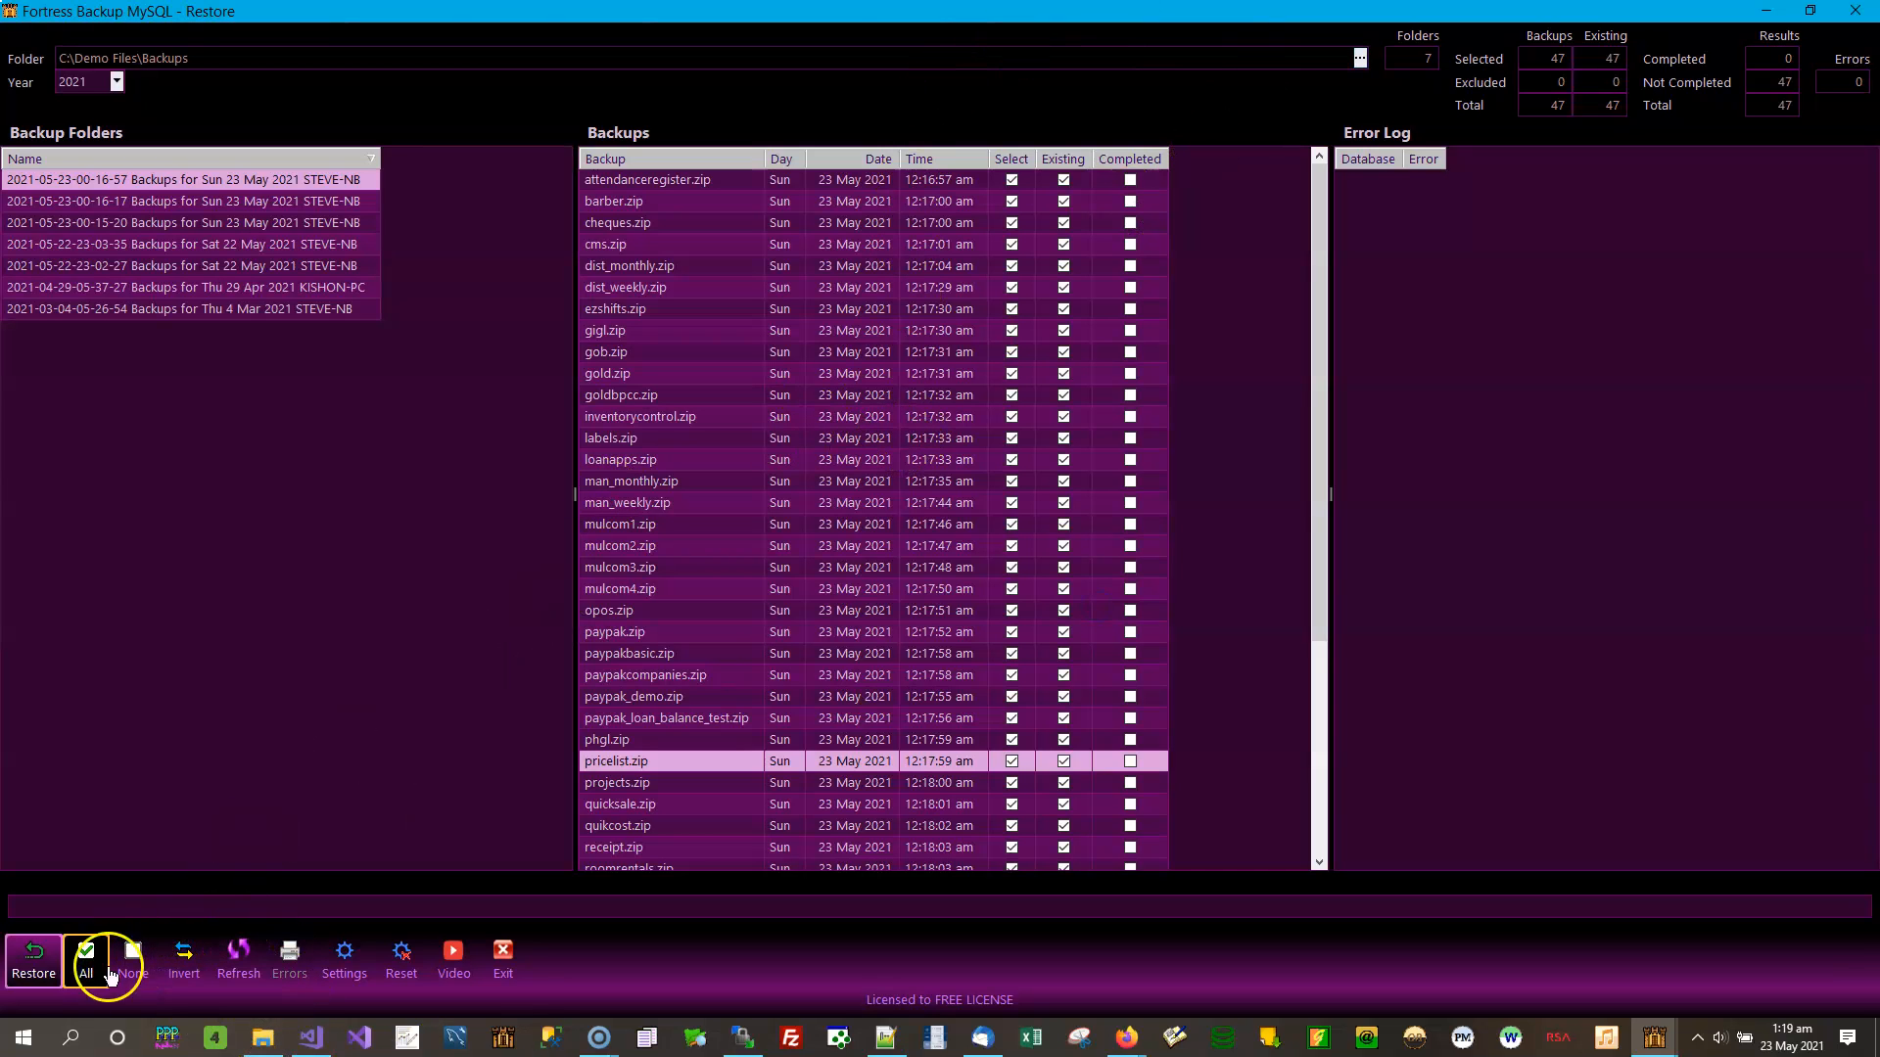
{"action": "left_click", "coordinate": [33, 959]}
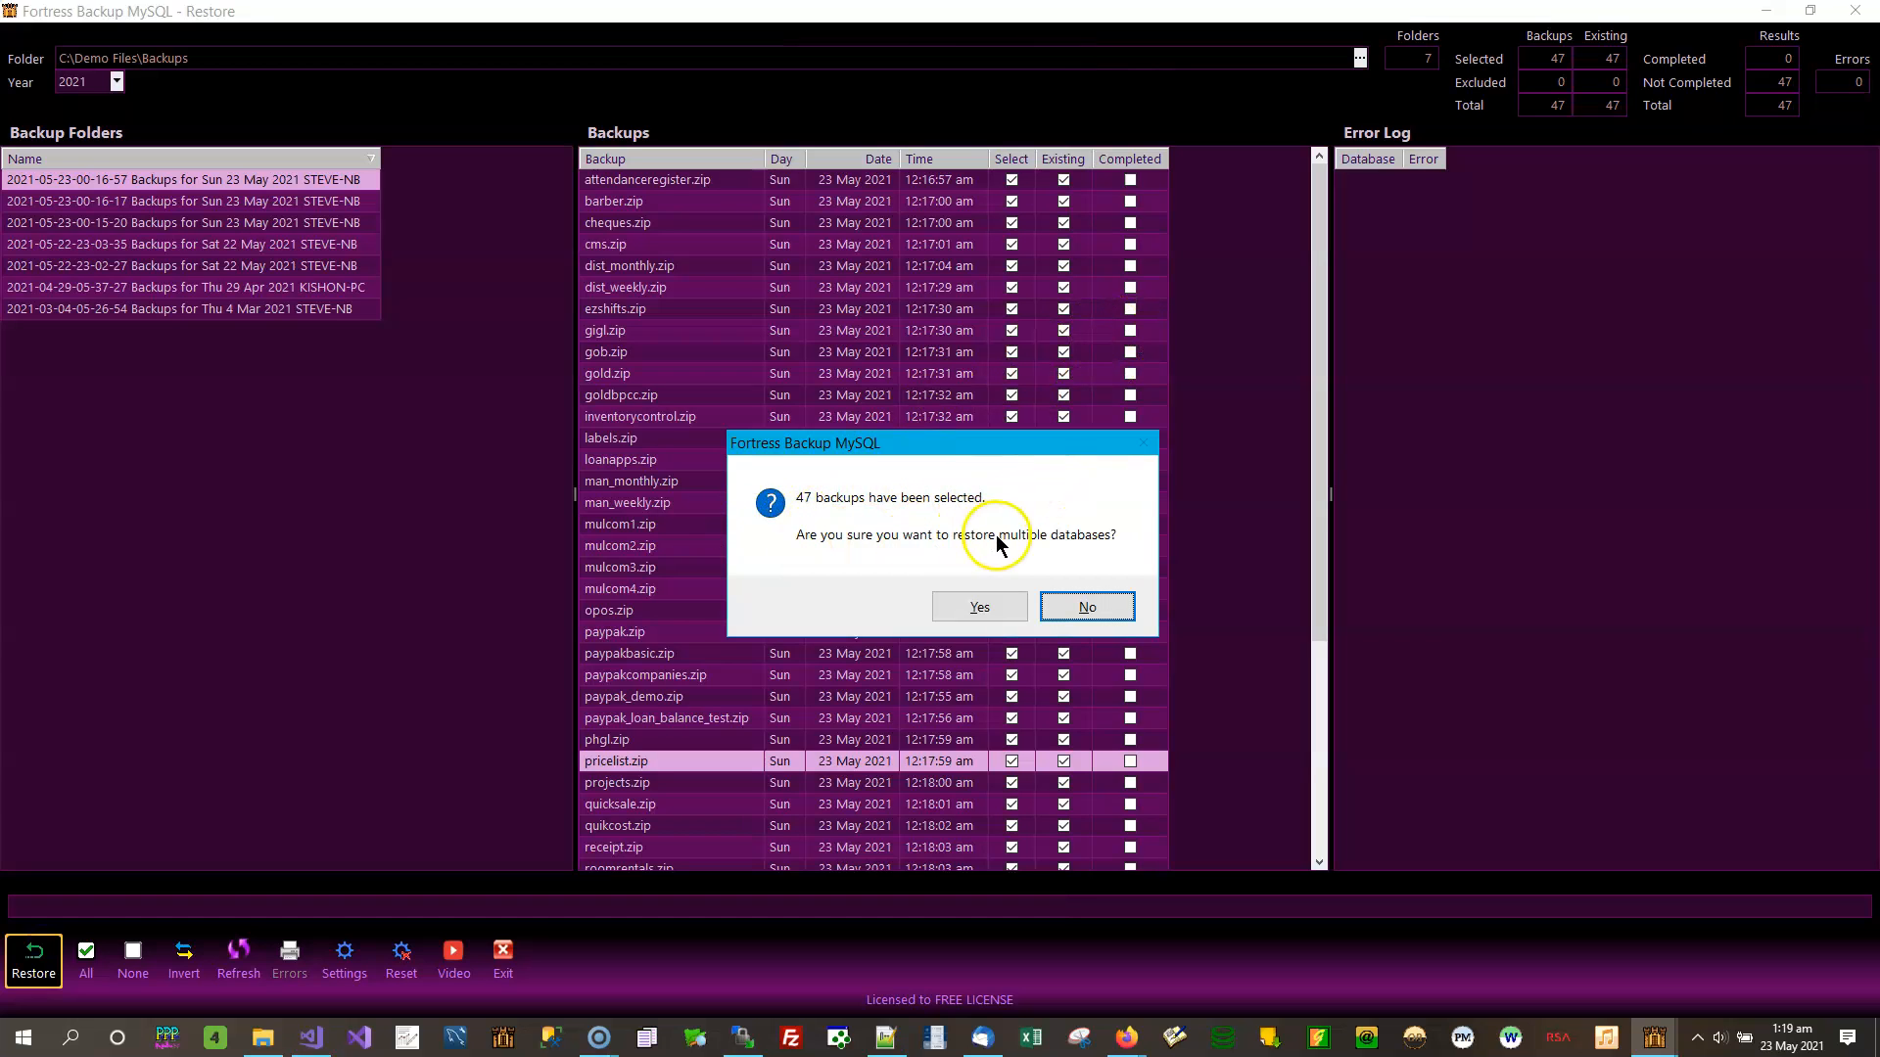
{"action": "left_click", "coordinate": [1093, 609]}
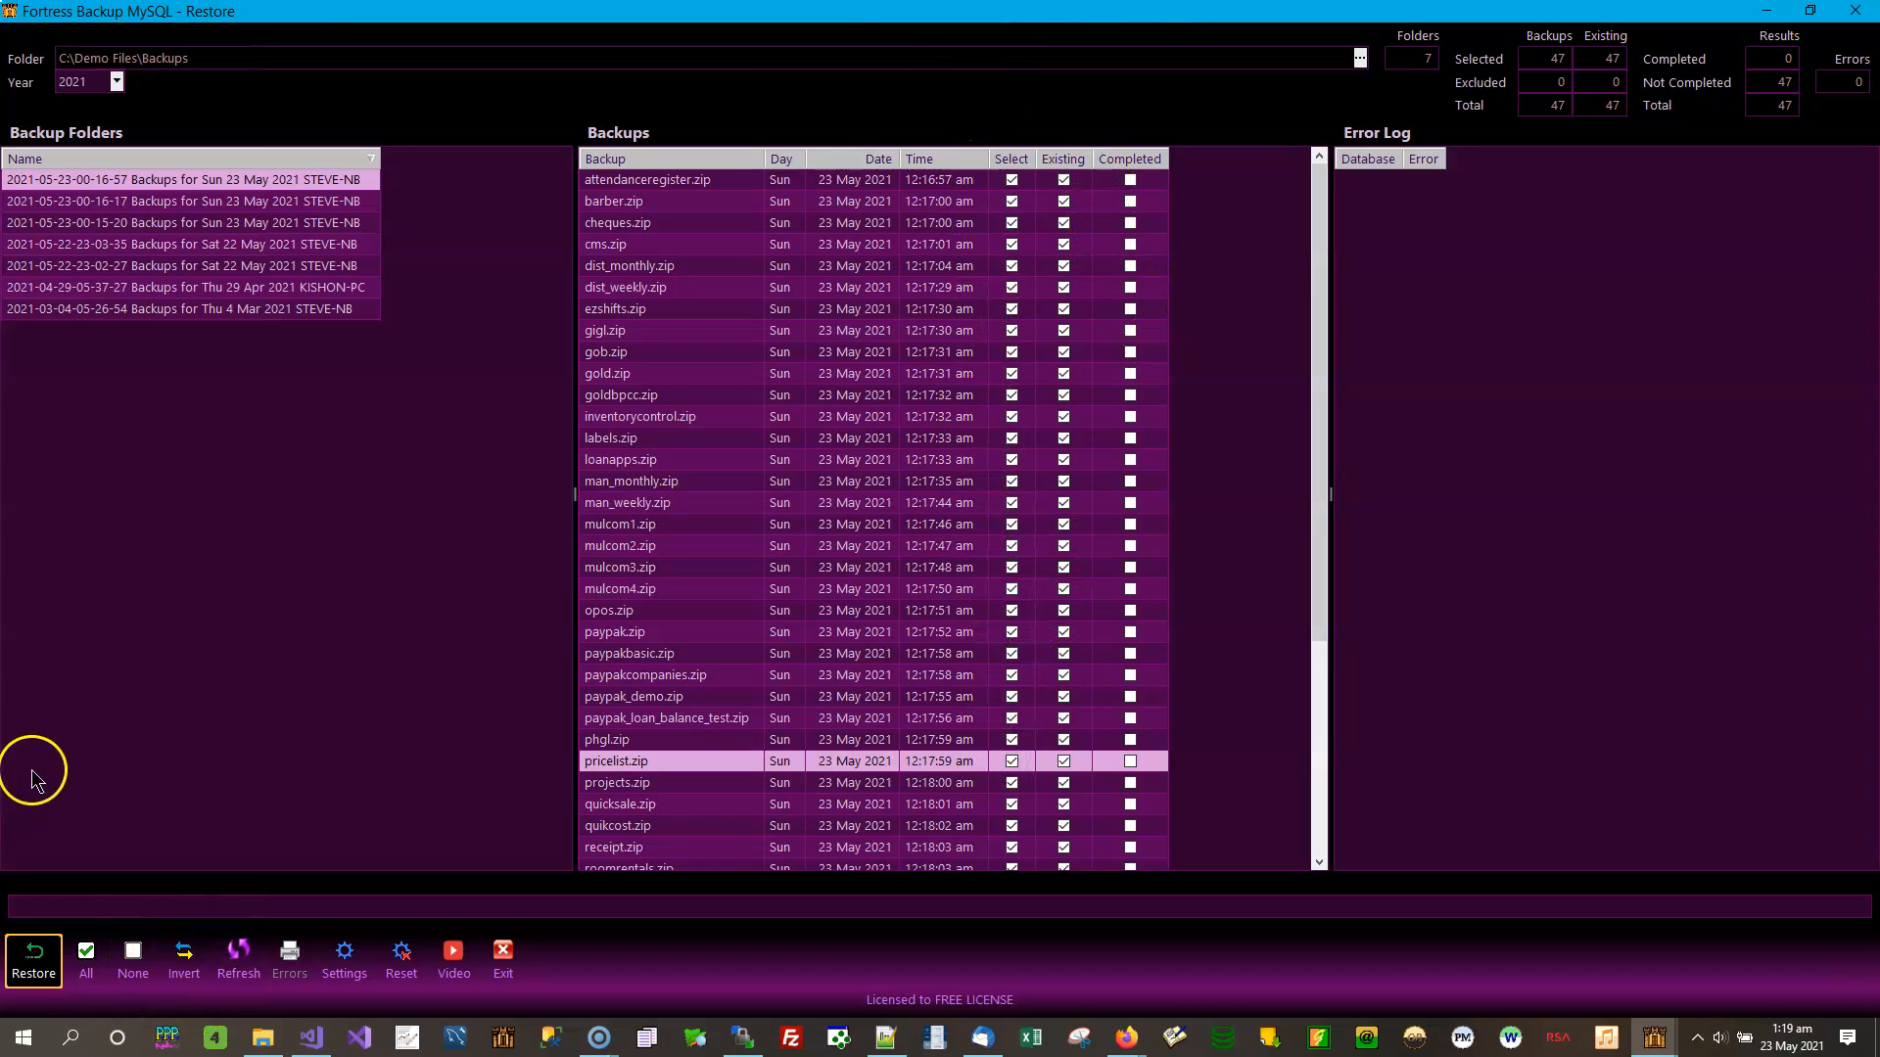
Clear the selection, select mulcom2.zip, mulcom1.zip and man_weekly.zip, invert the selection, and clear it again
{"action": "left_click", "coordinate": [134, 960]}
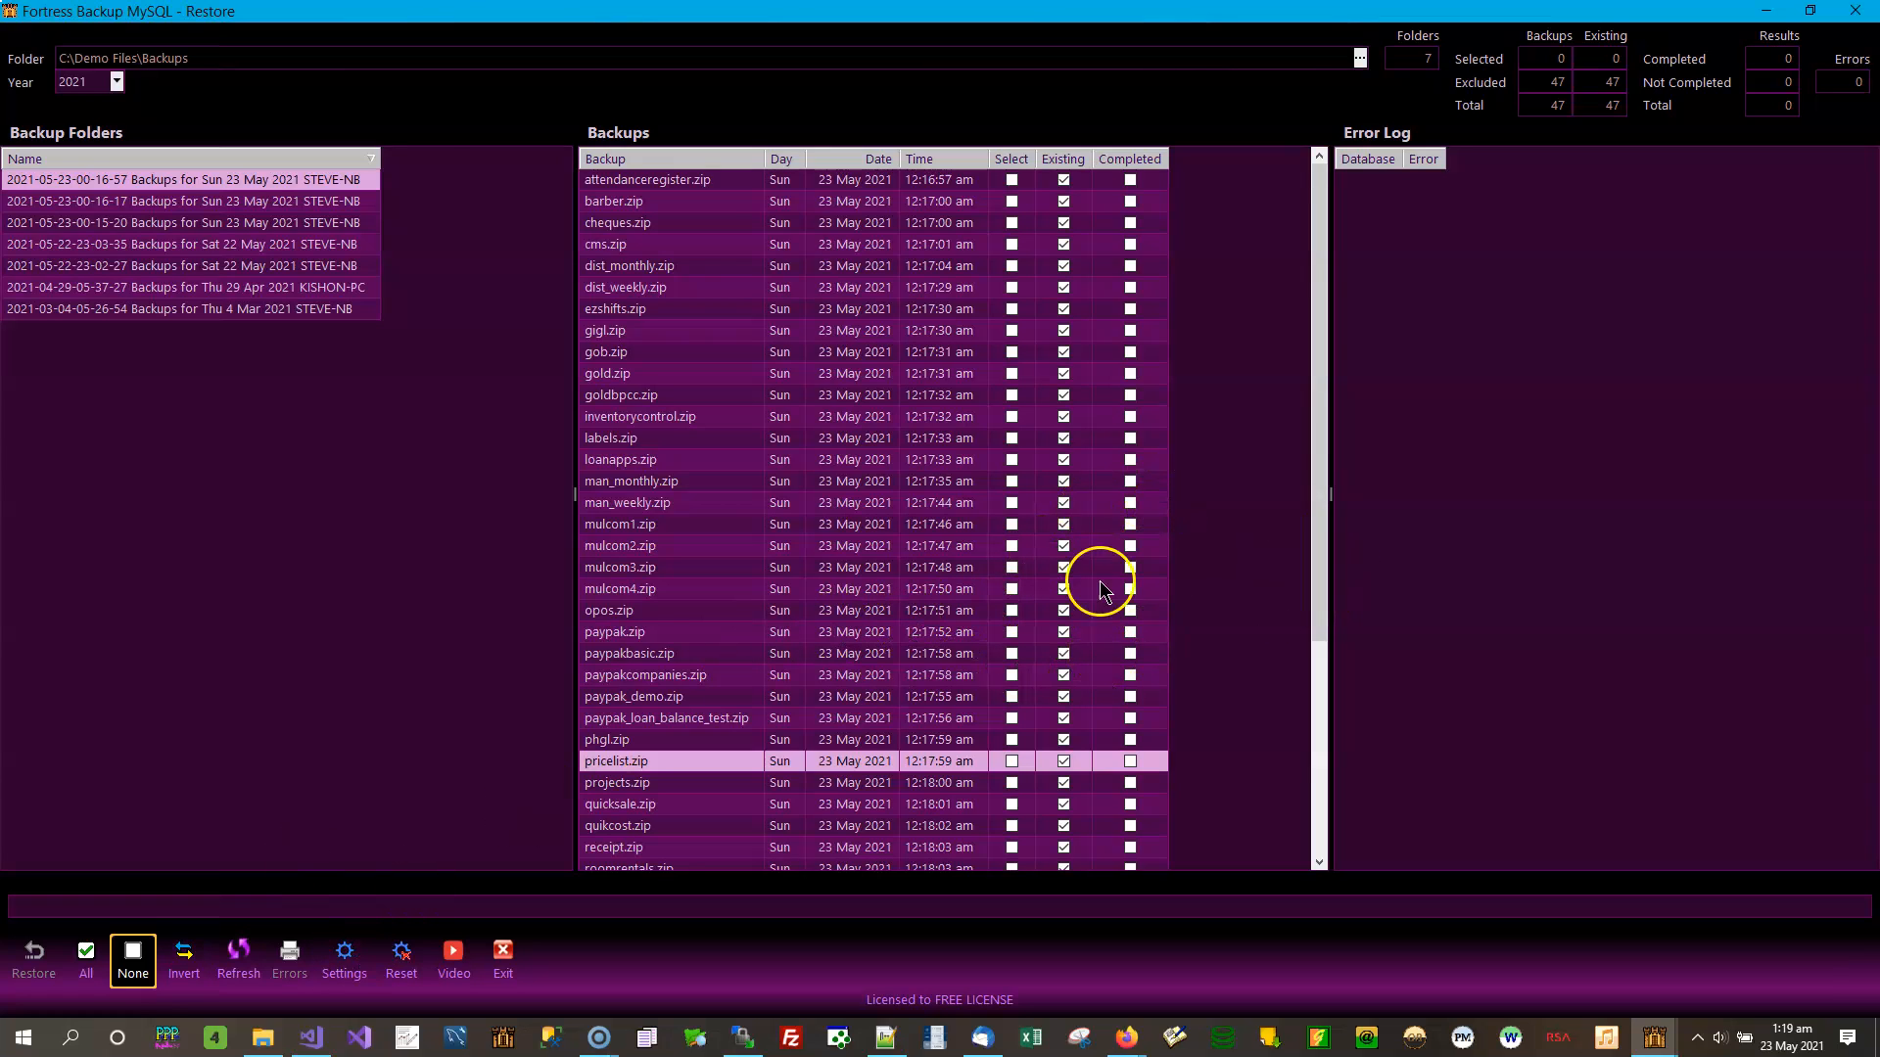
{"action": "left_click", "coordinate": [1011, 545]}
{"action": "left_click", "coordinate": [1013, 524]}
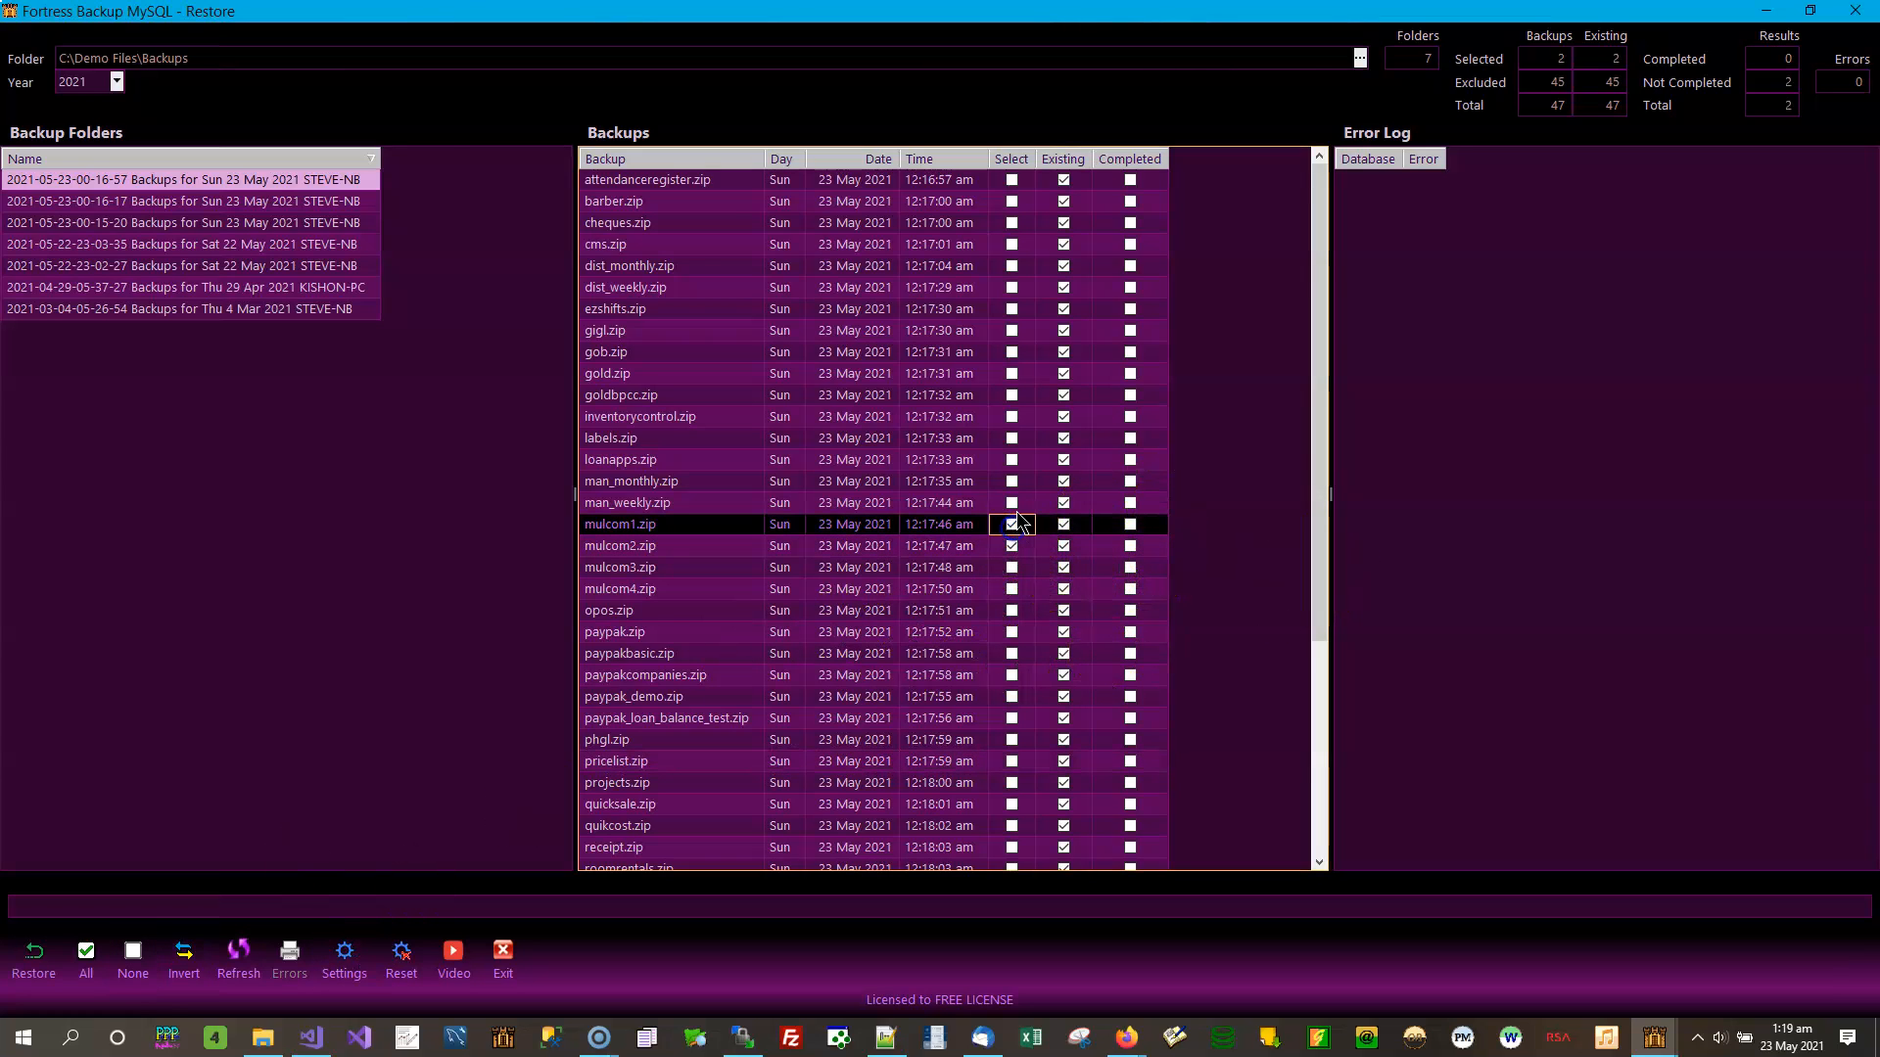
{"action": "left_click", "coordinate": [1013, 504]}
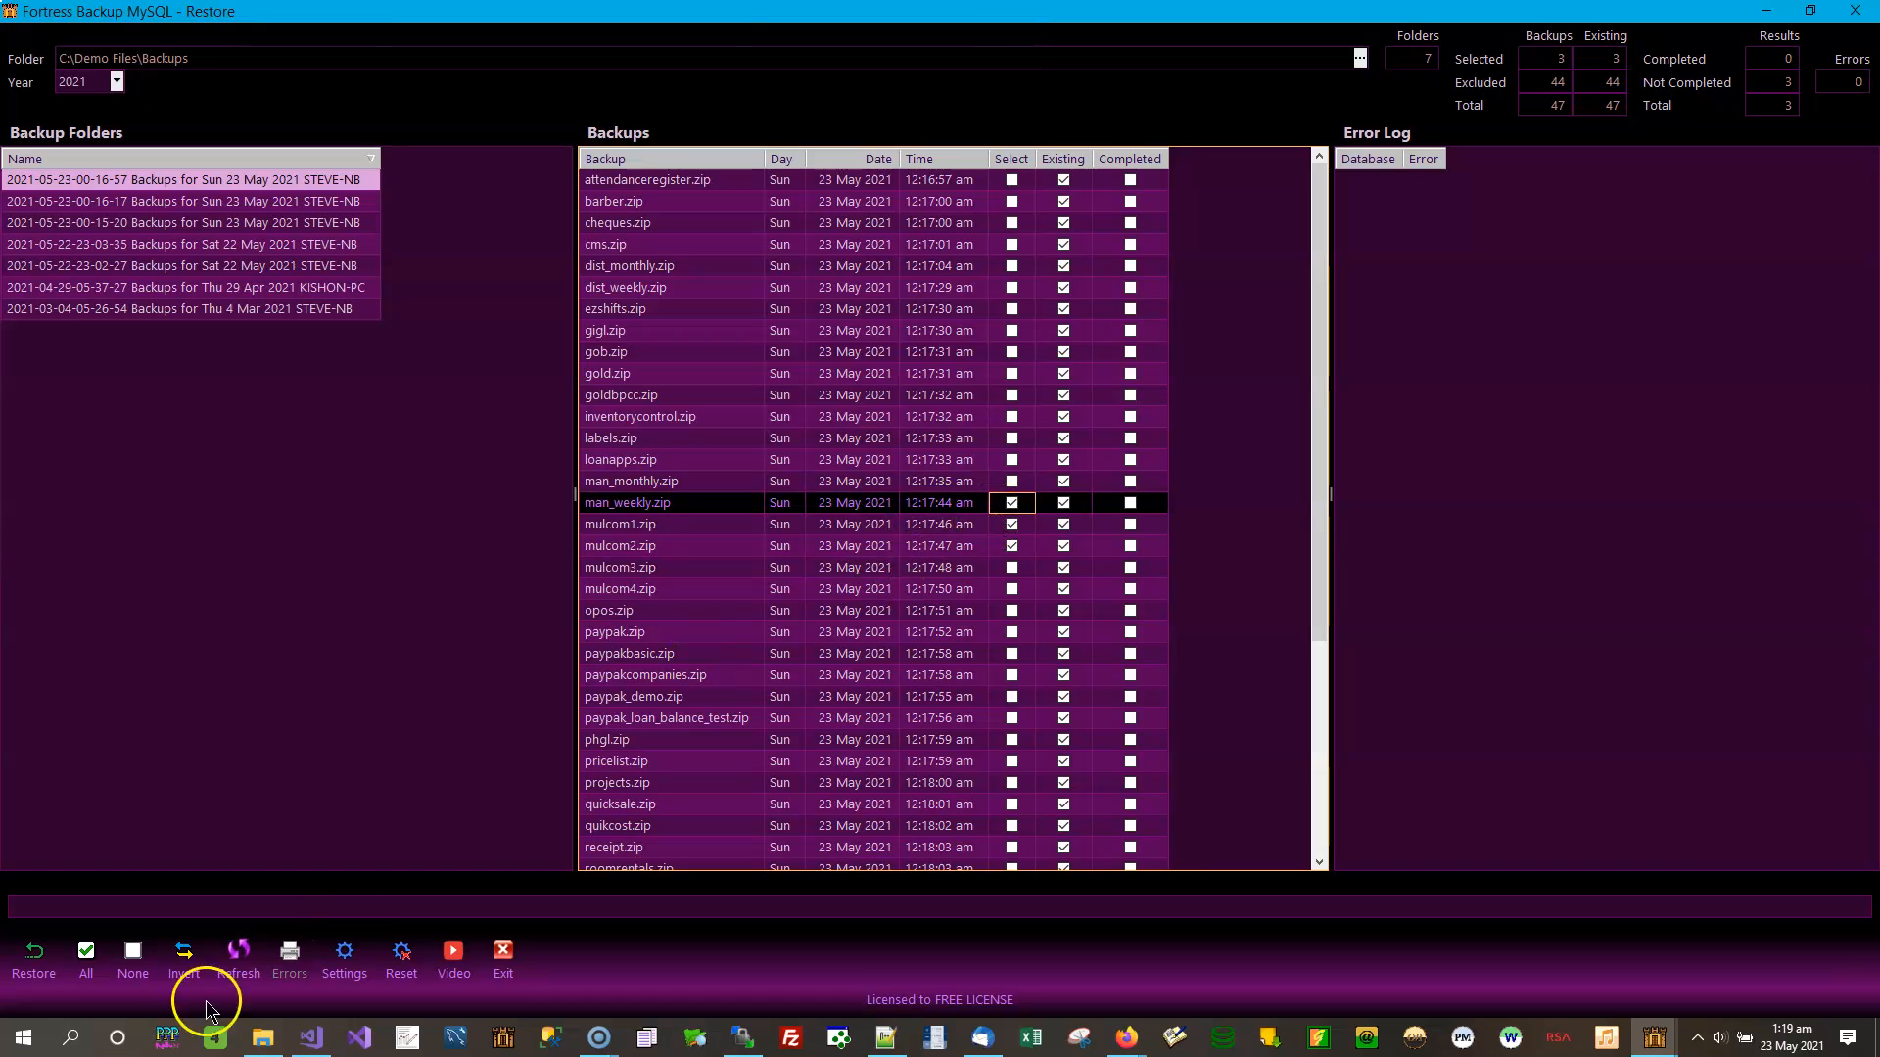
{"action": "left_click", "coordinate": [186, 960]}
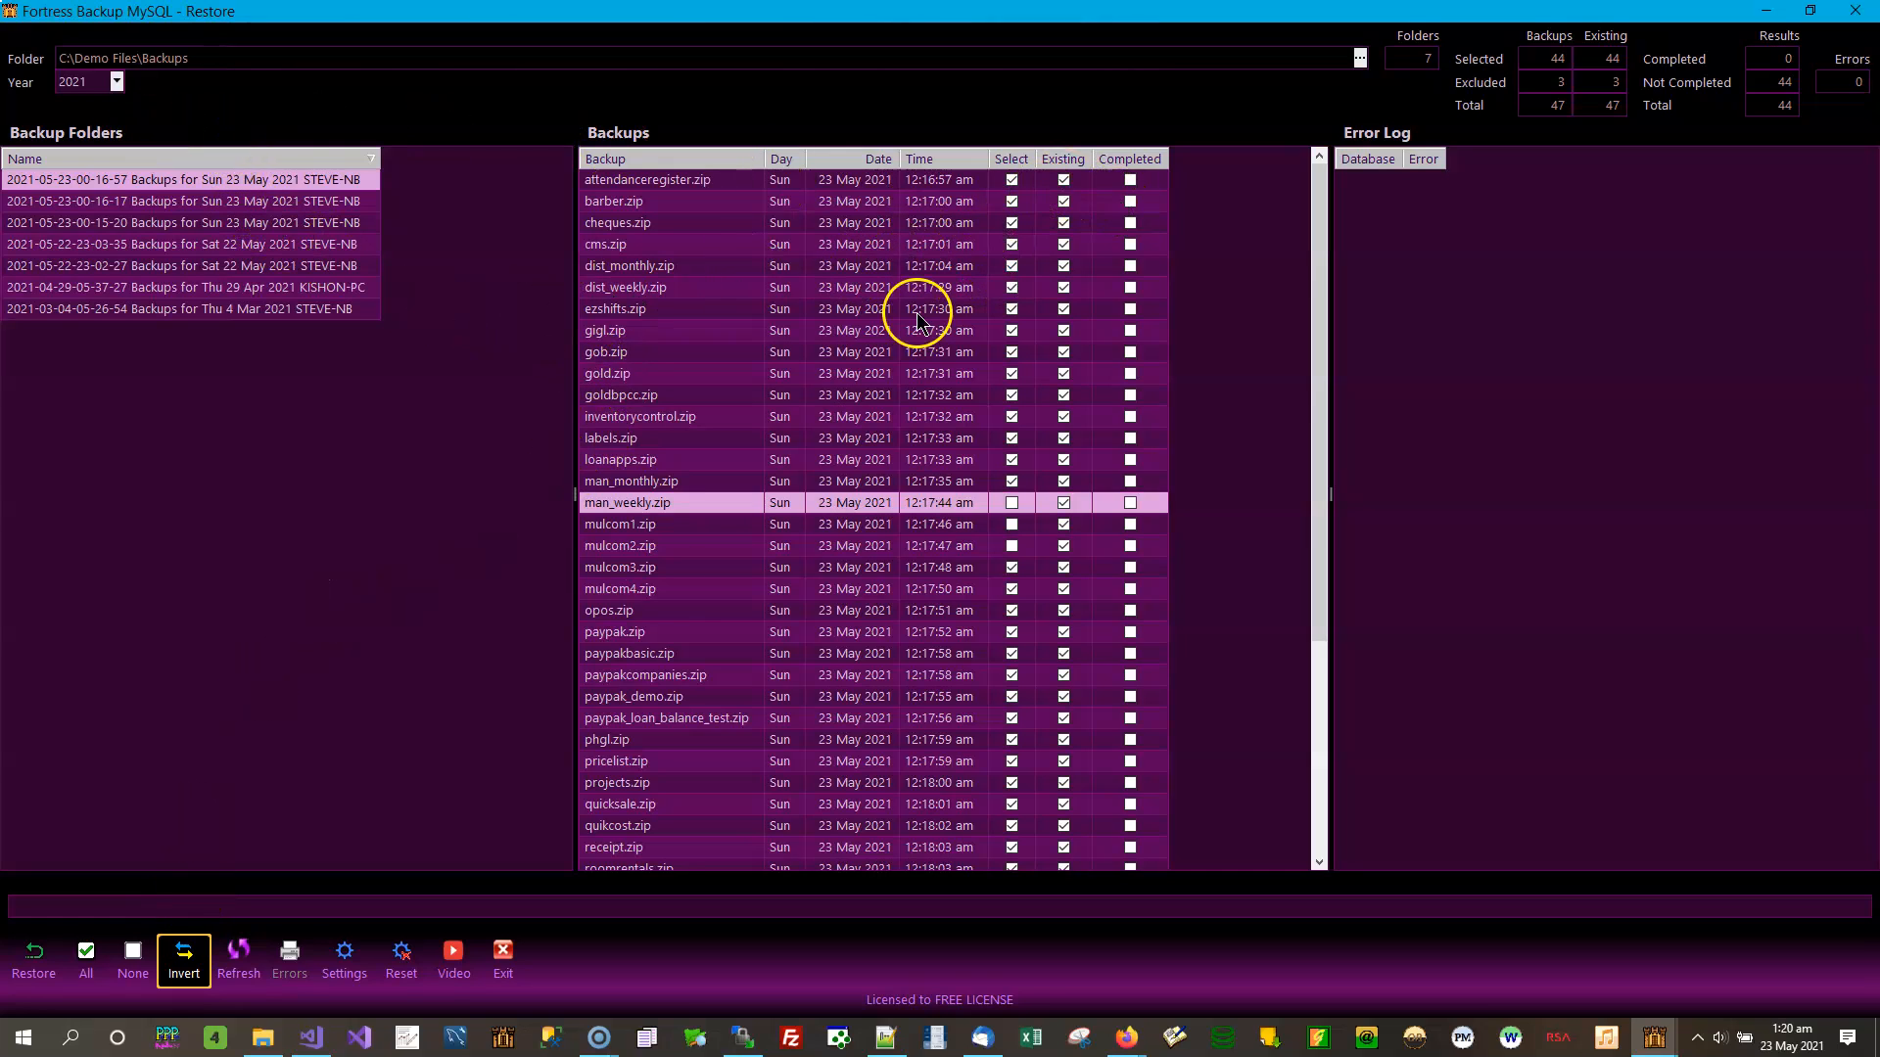
{"action": "left_click", "coordinate": [133, 964]}
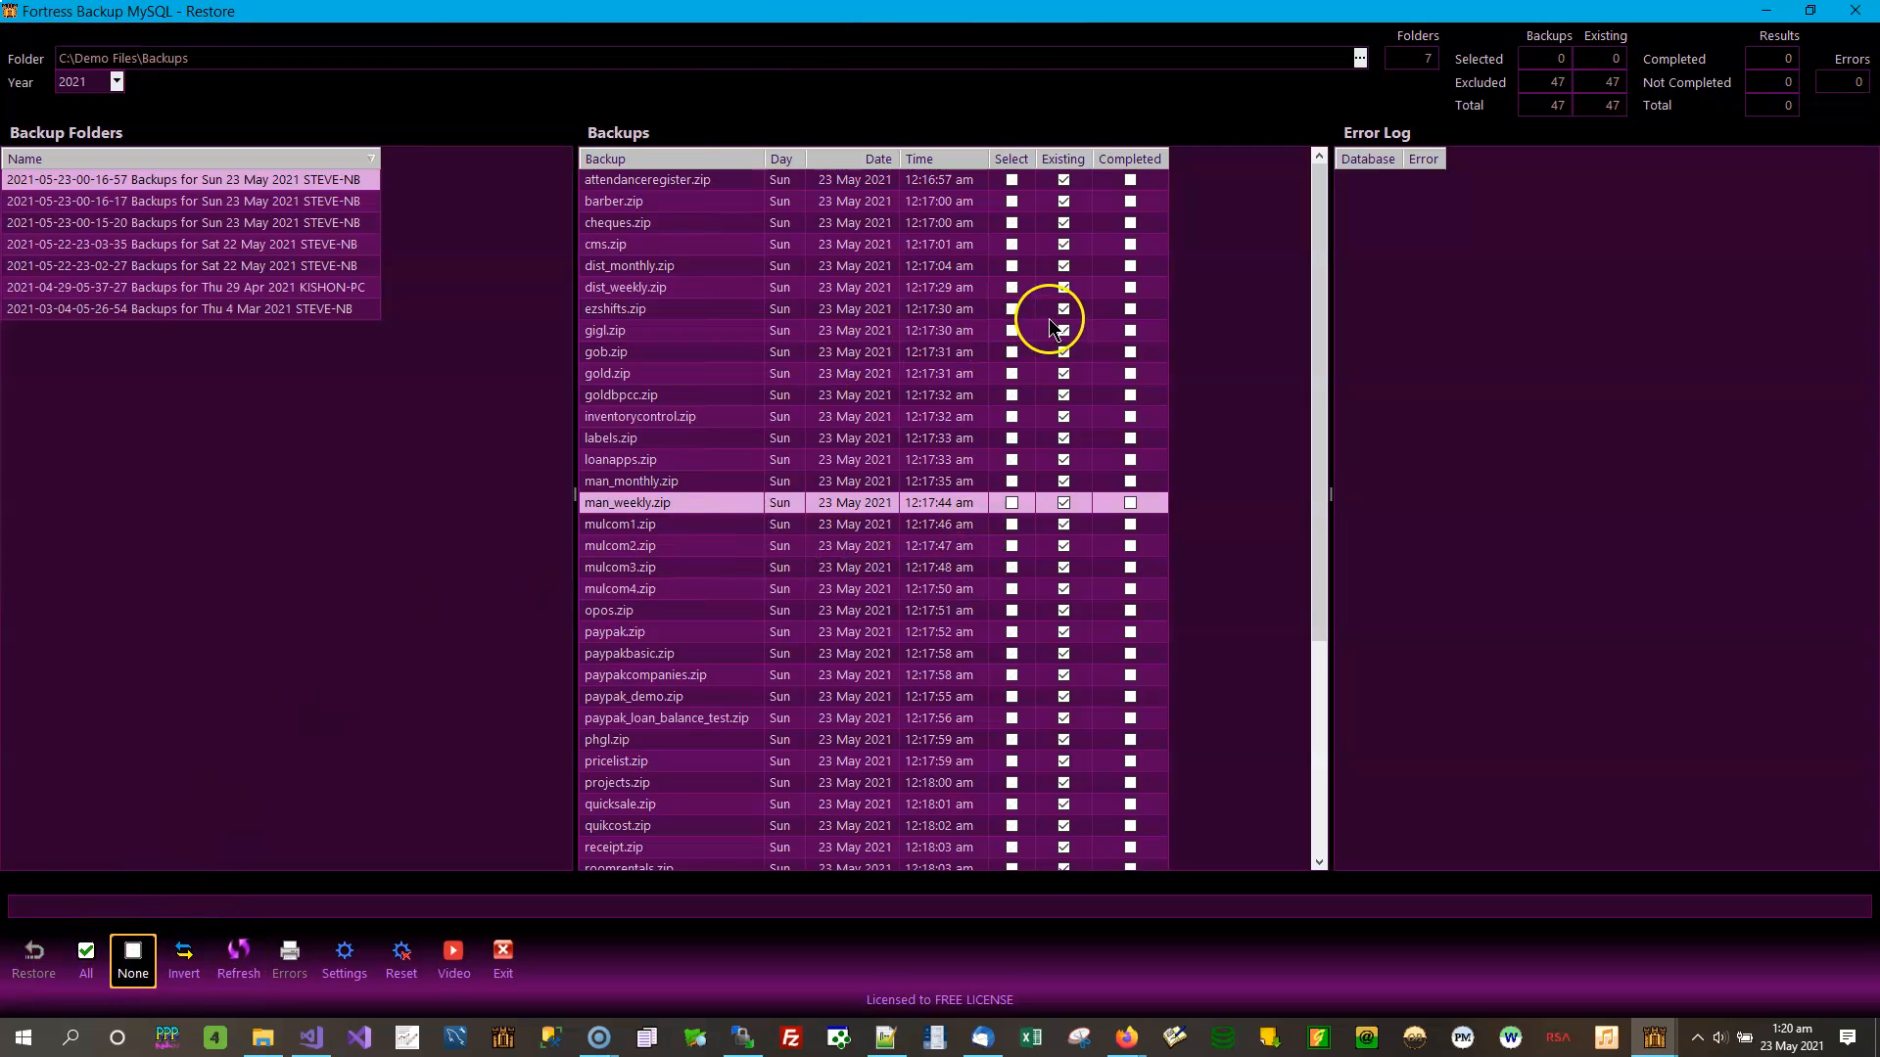
{"action": "left_click", "coordinate": [1012, 632]}
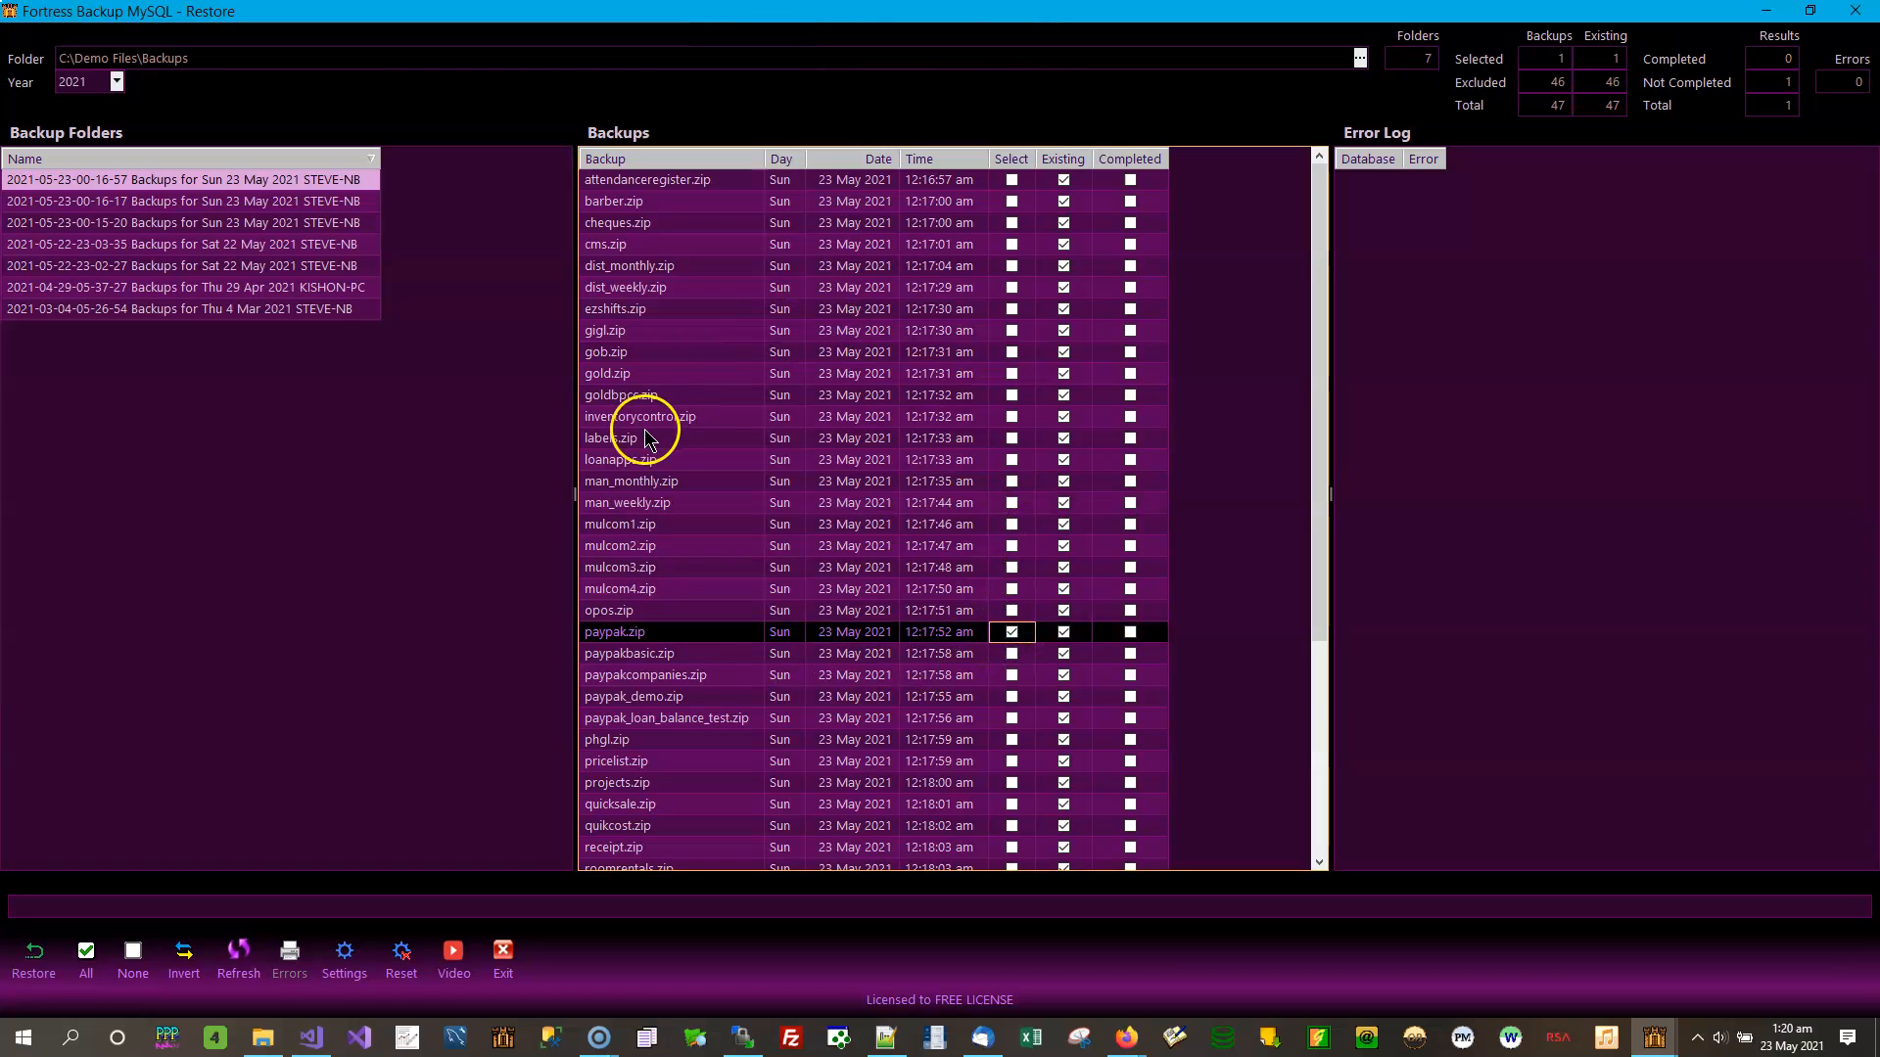
{"action": "left_click", "coordinate": [1012, 417]}
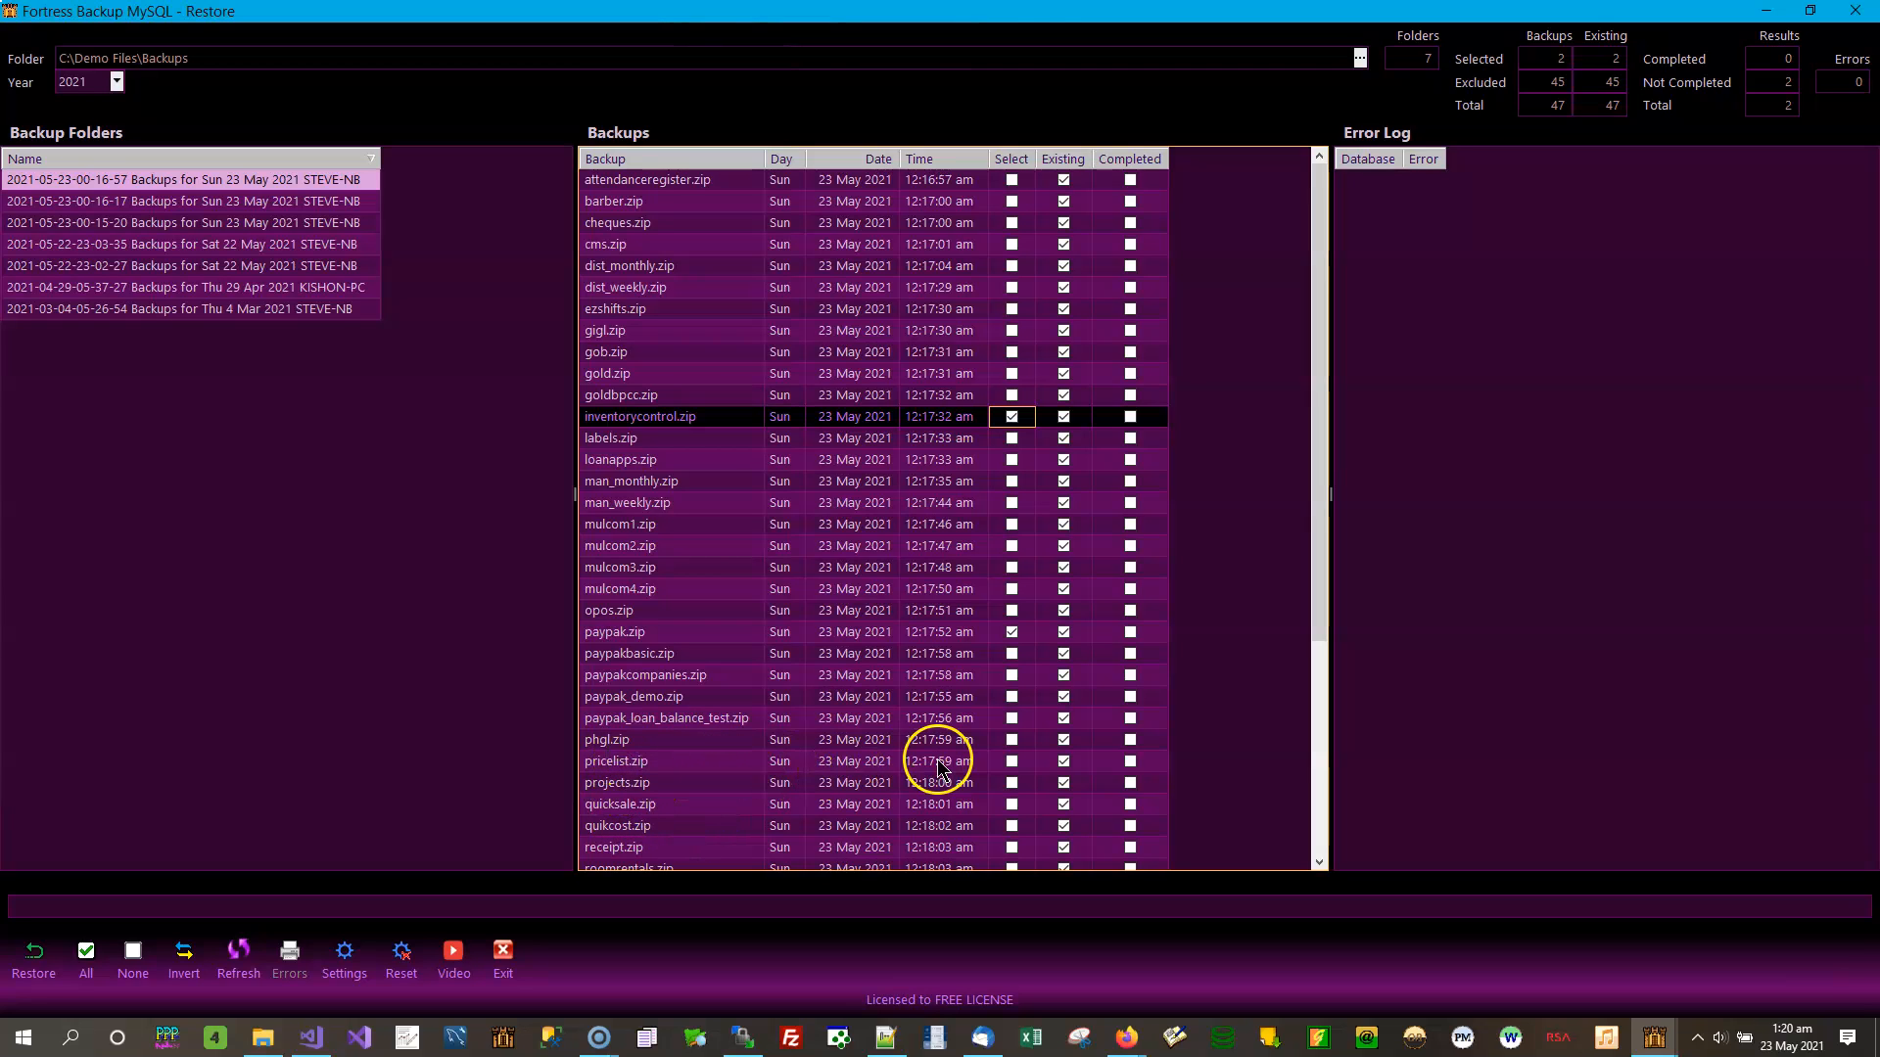
{"action": "left_click", "coordinate": [1012, 761]}
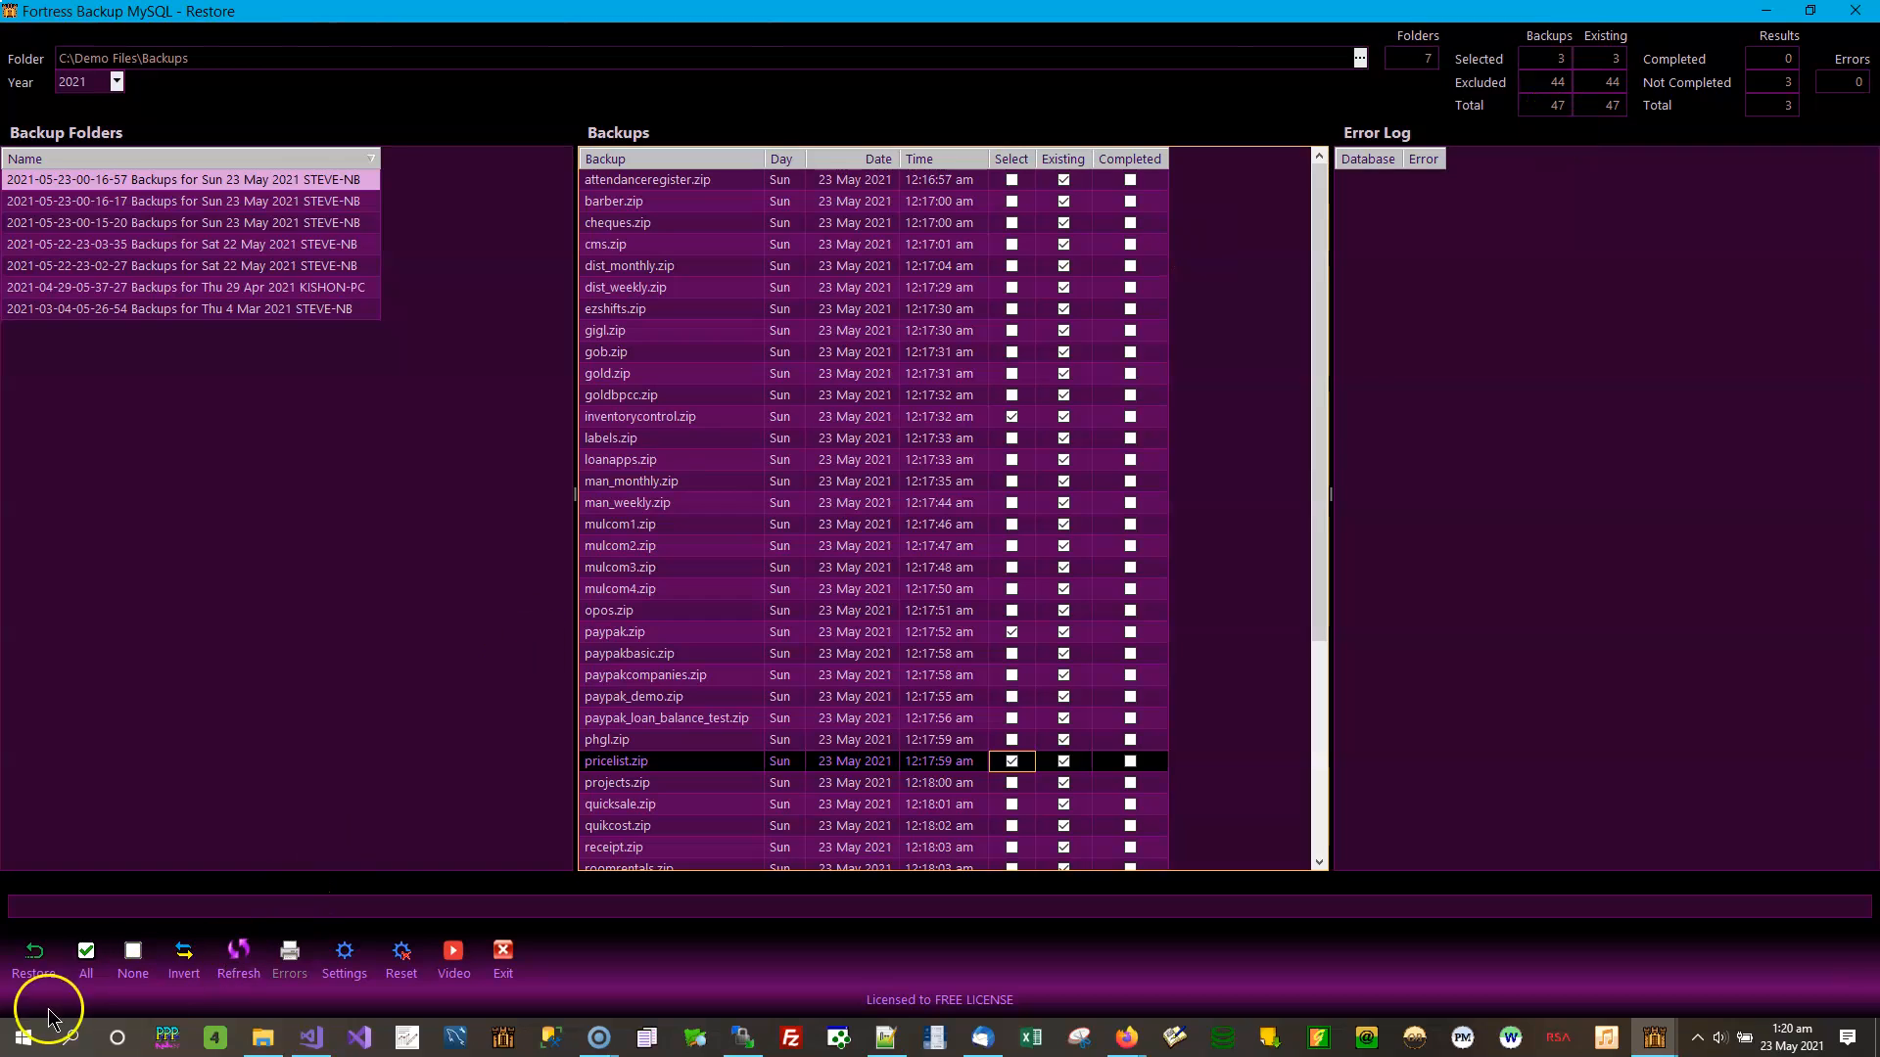
Restore the three selected databases, accepting the multiple-database restore and making a safety backup of the existing databases first
{"action": "left_click", "coordinate": [37, 964]}
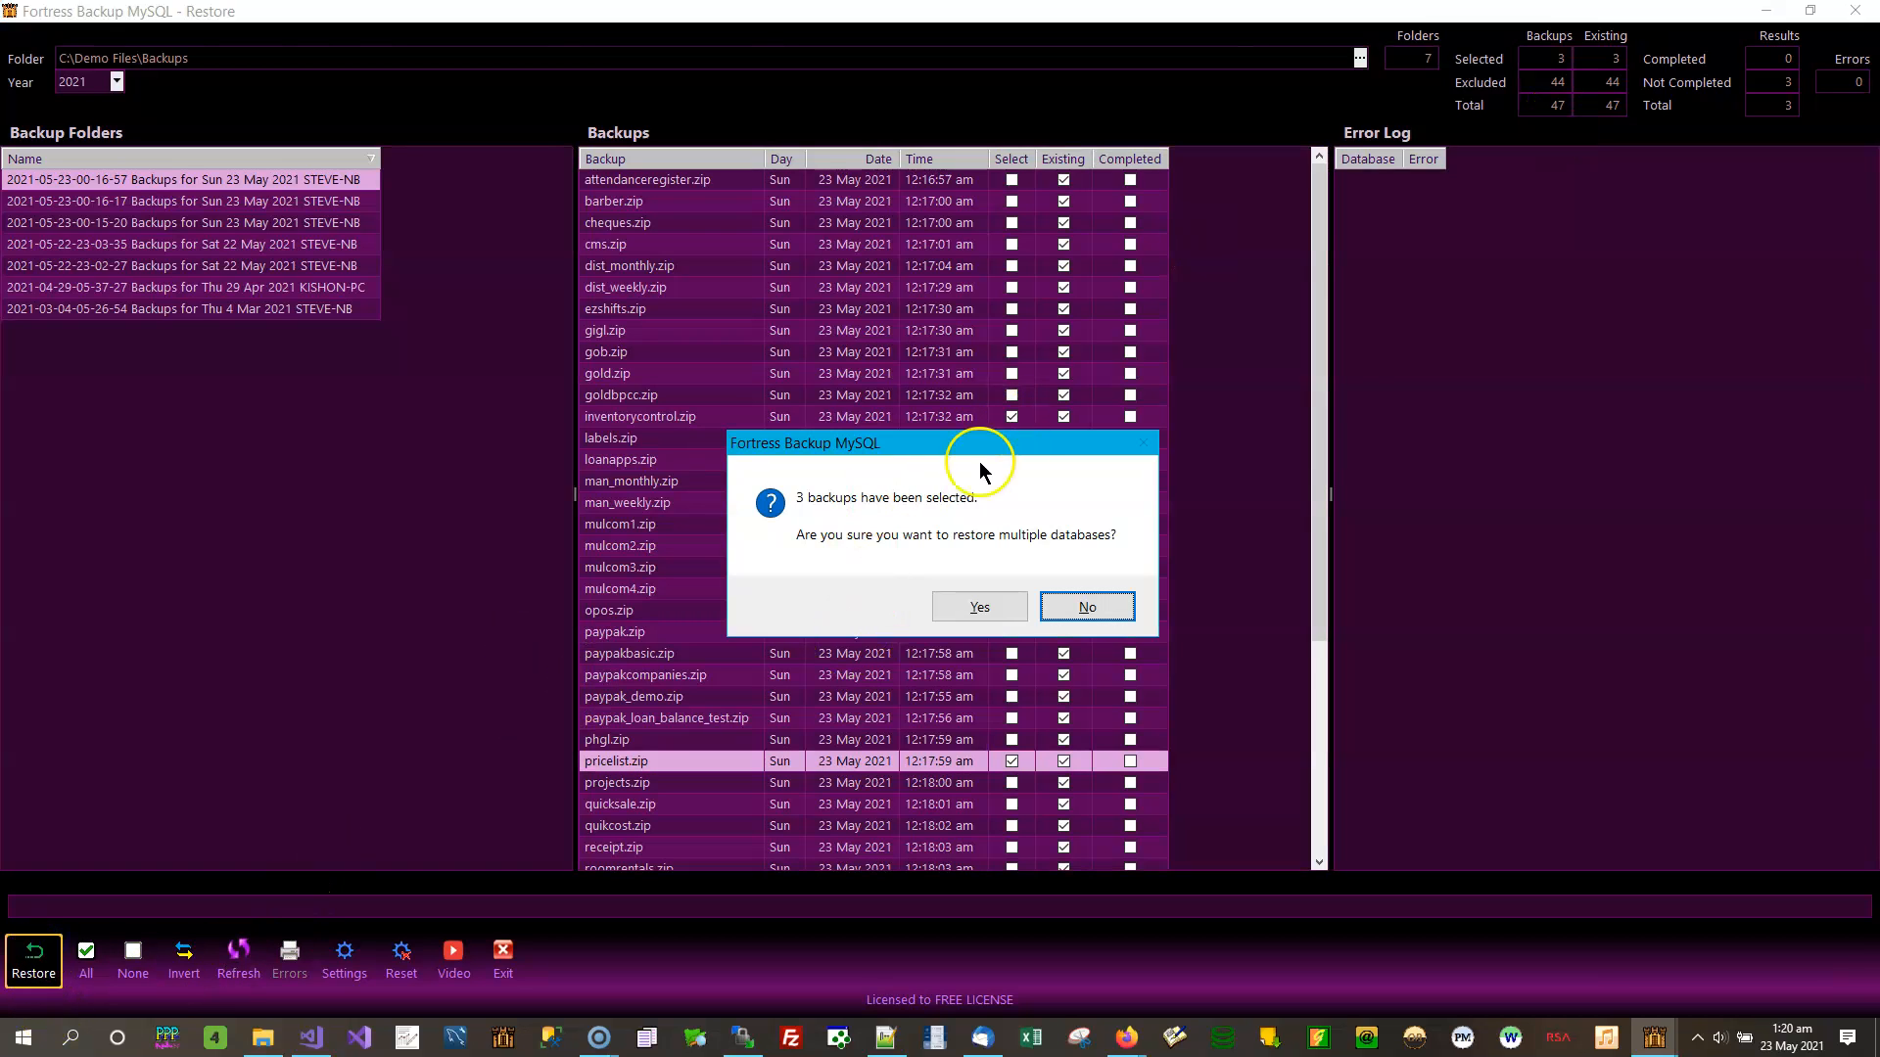
{"action": "left_click", "coordinate": [979, 604]}
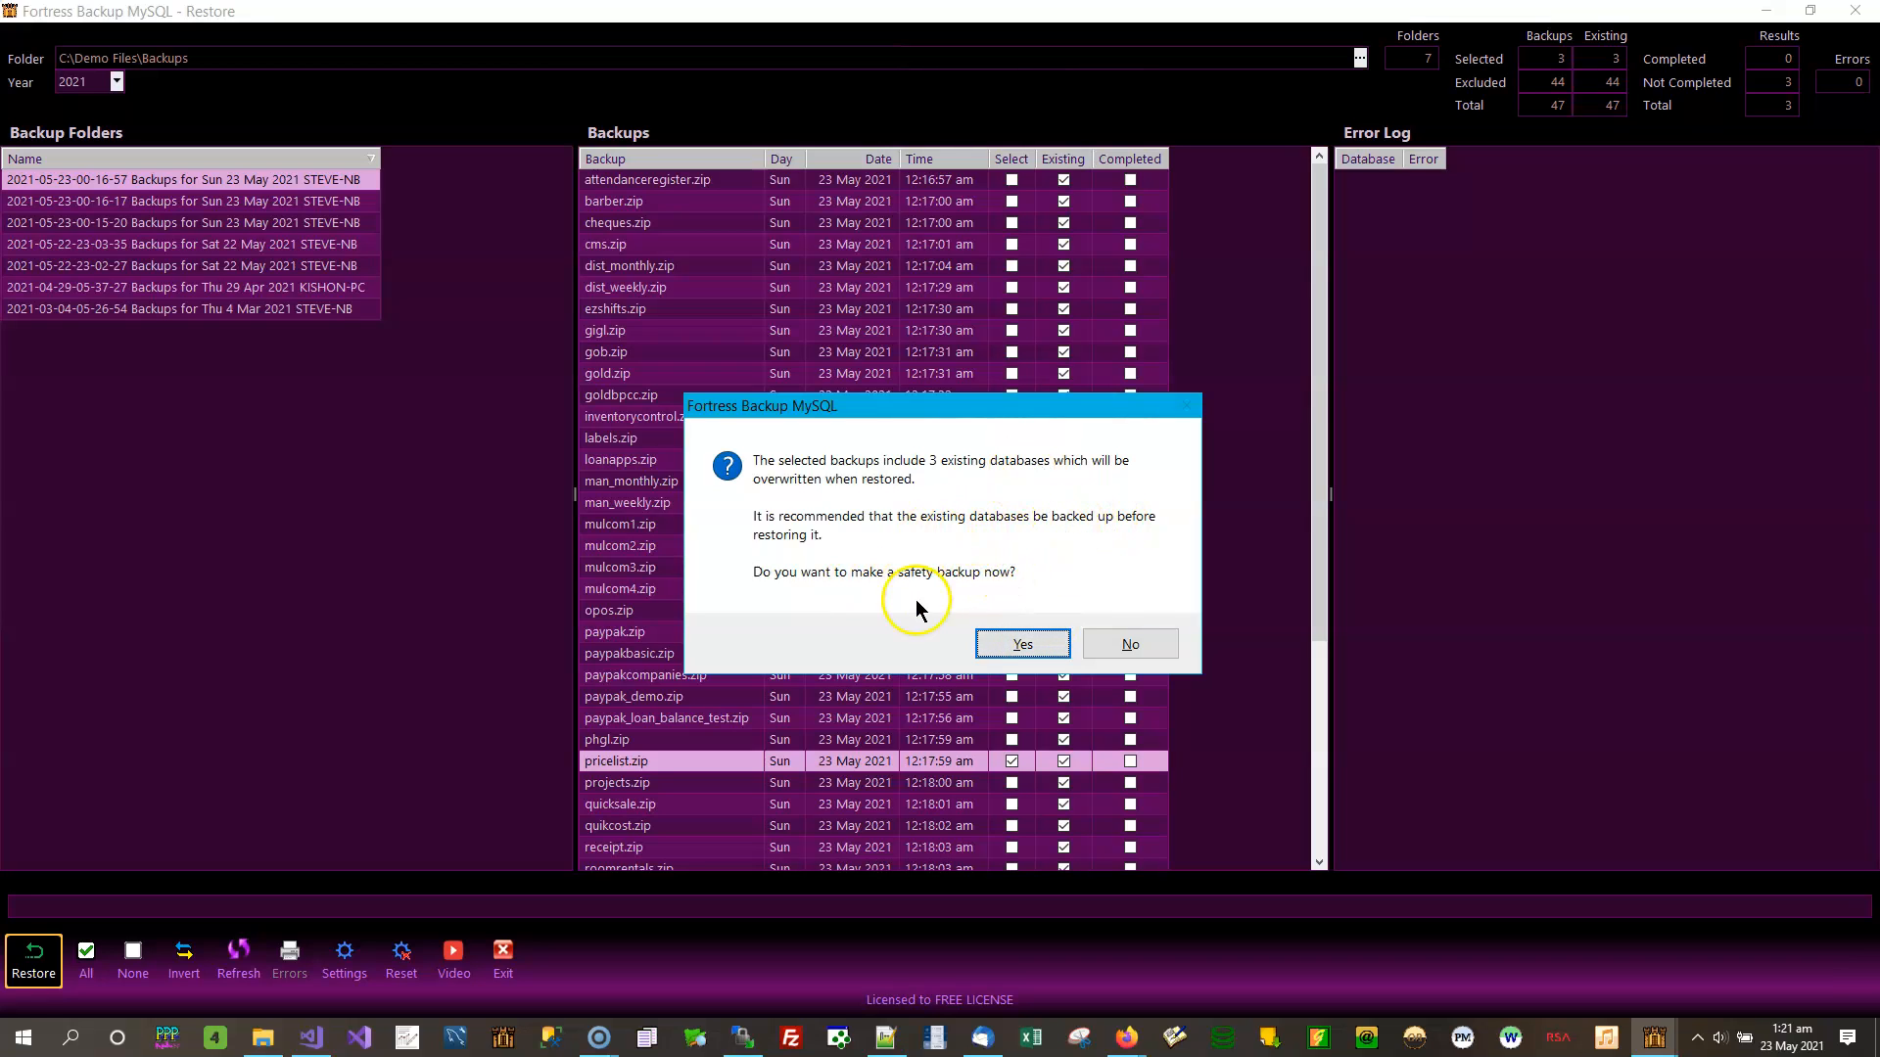
{"action": "left_click", "coordinate": [1024, 645]}
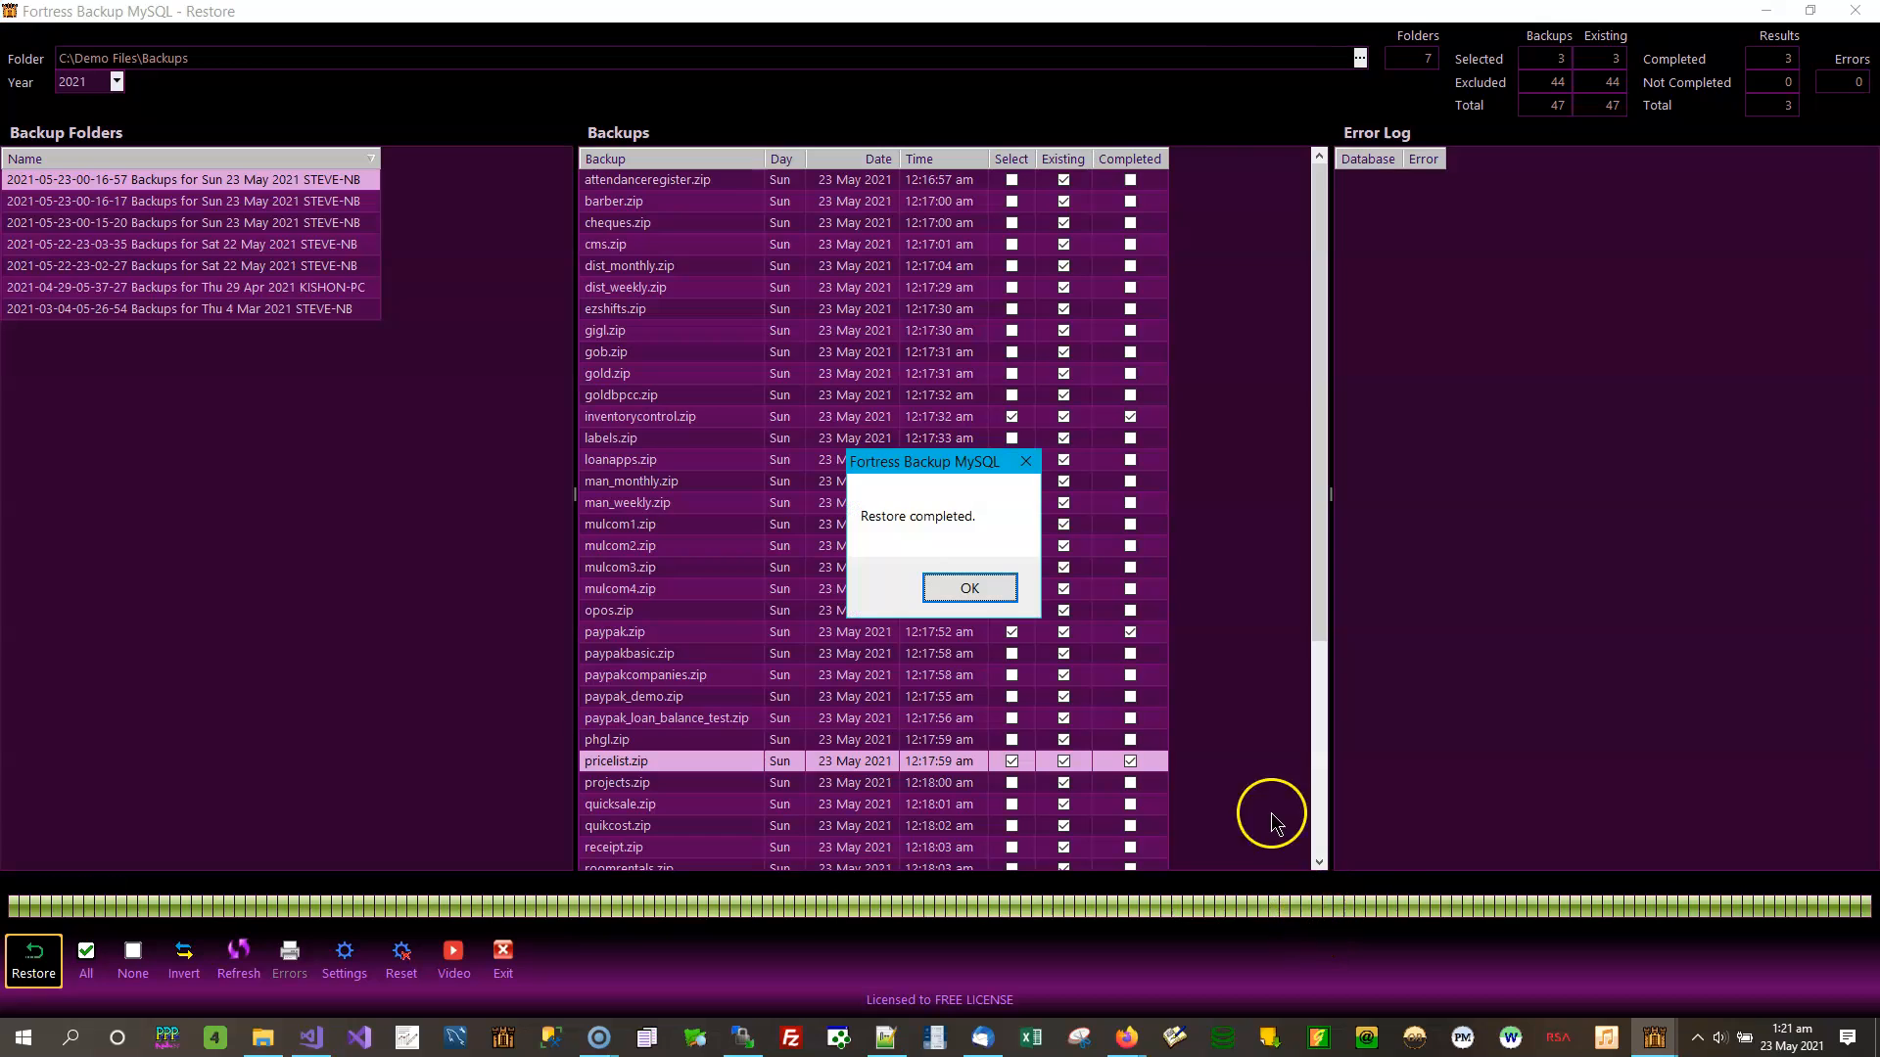
{"action": "left_click", "coordinate": [974, 588]}
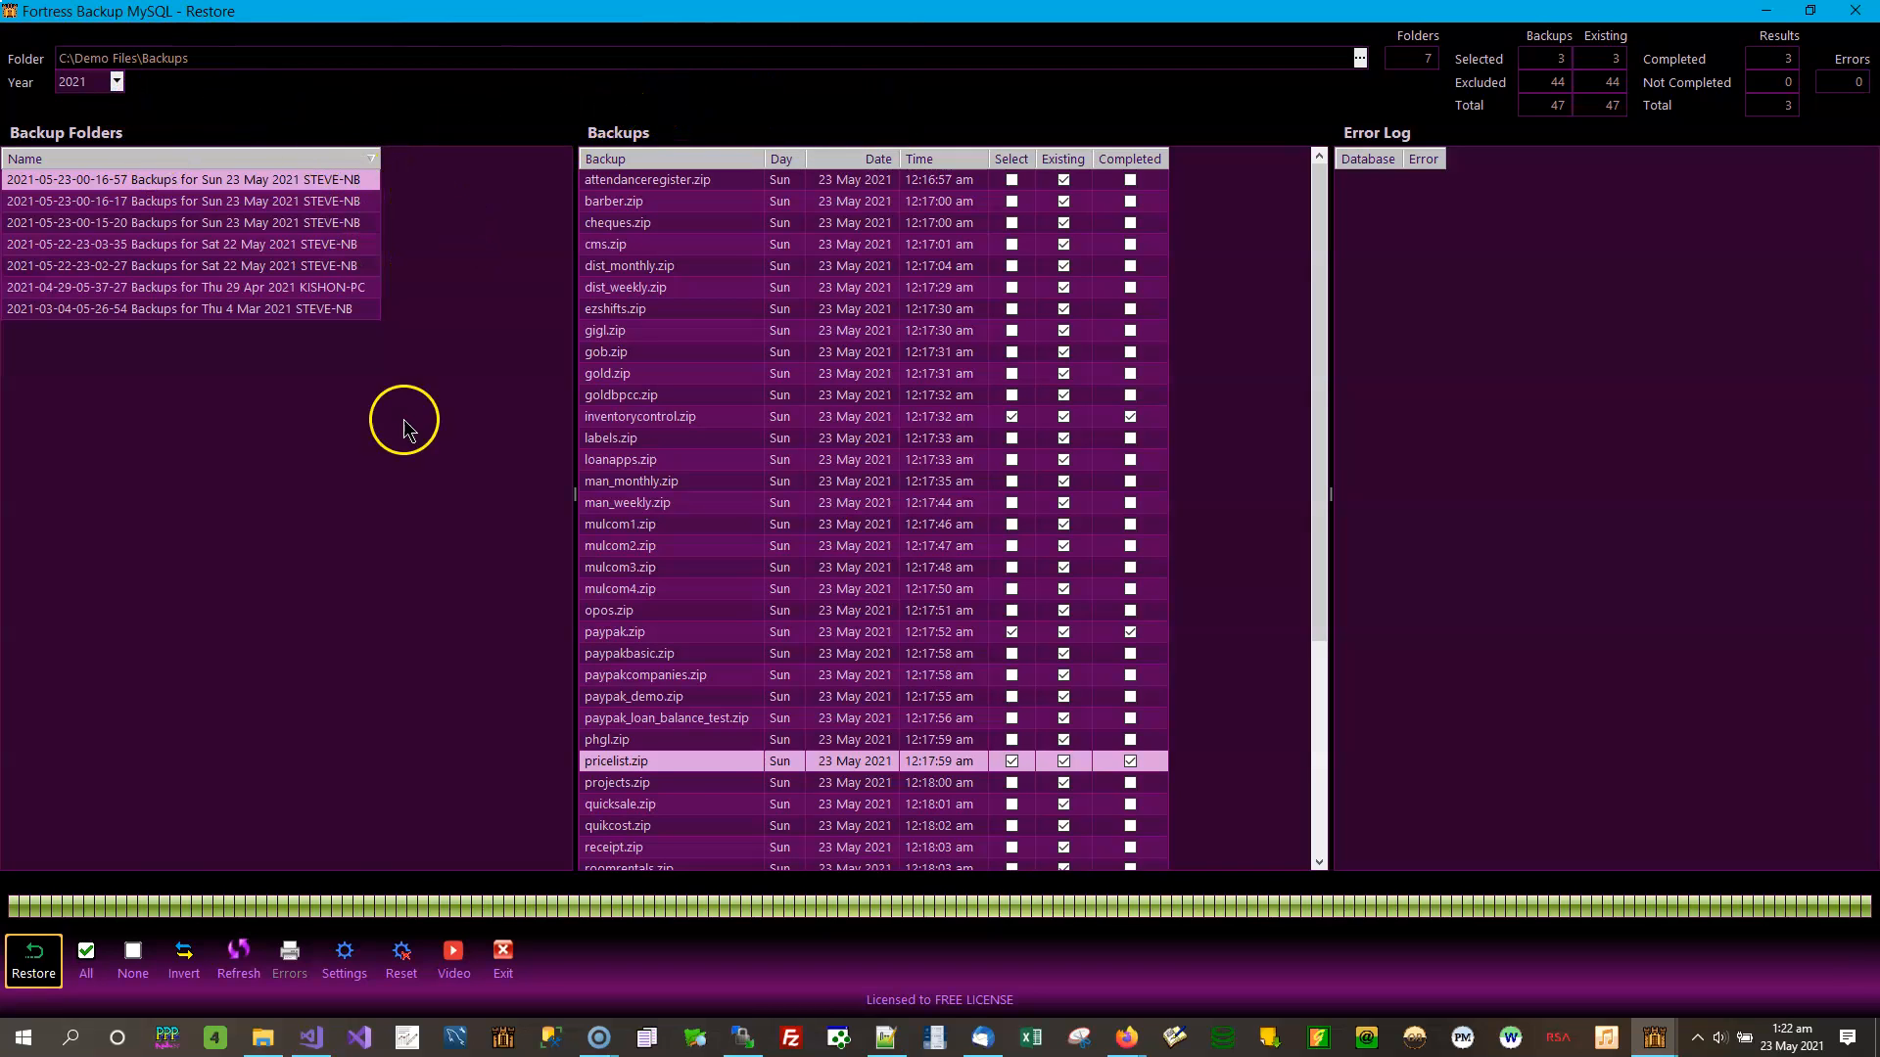
{"action": "left_click", "coordinate": [273, 1044]}
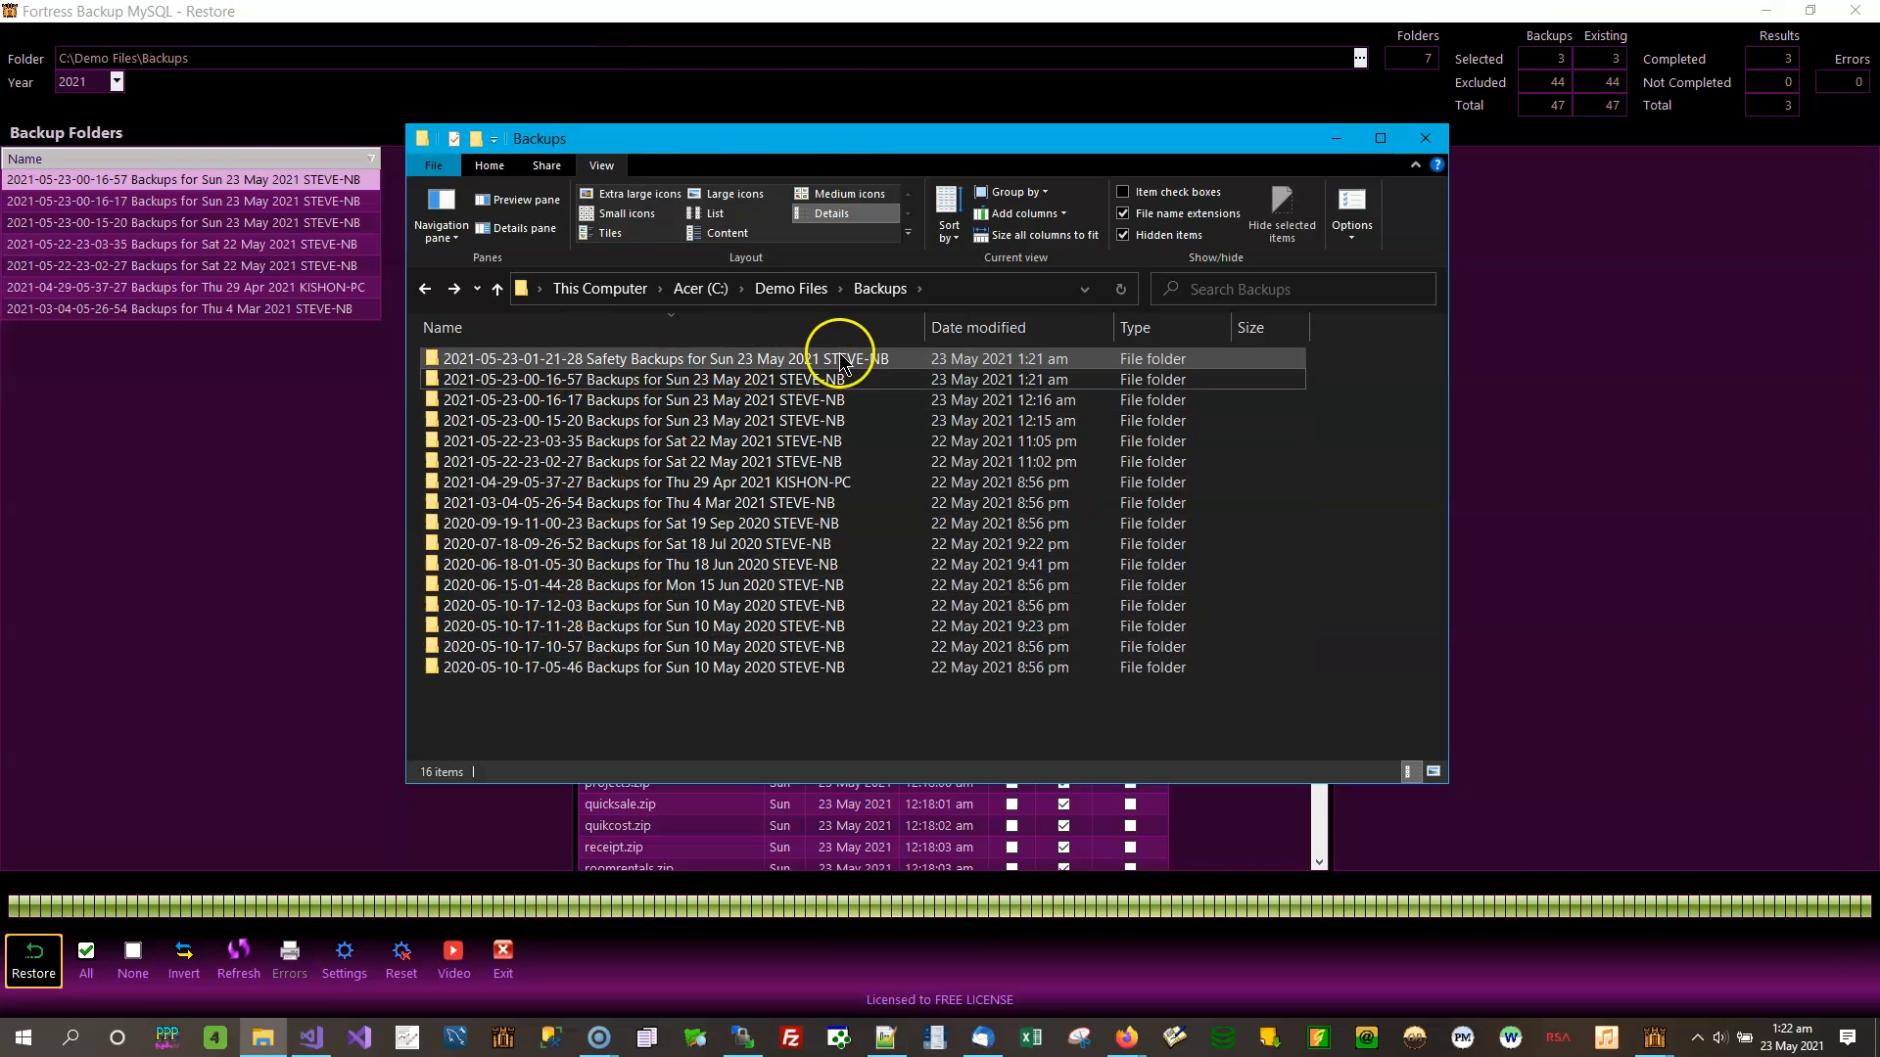
{"action": "left_click", "coordinate": [666, 358]}
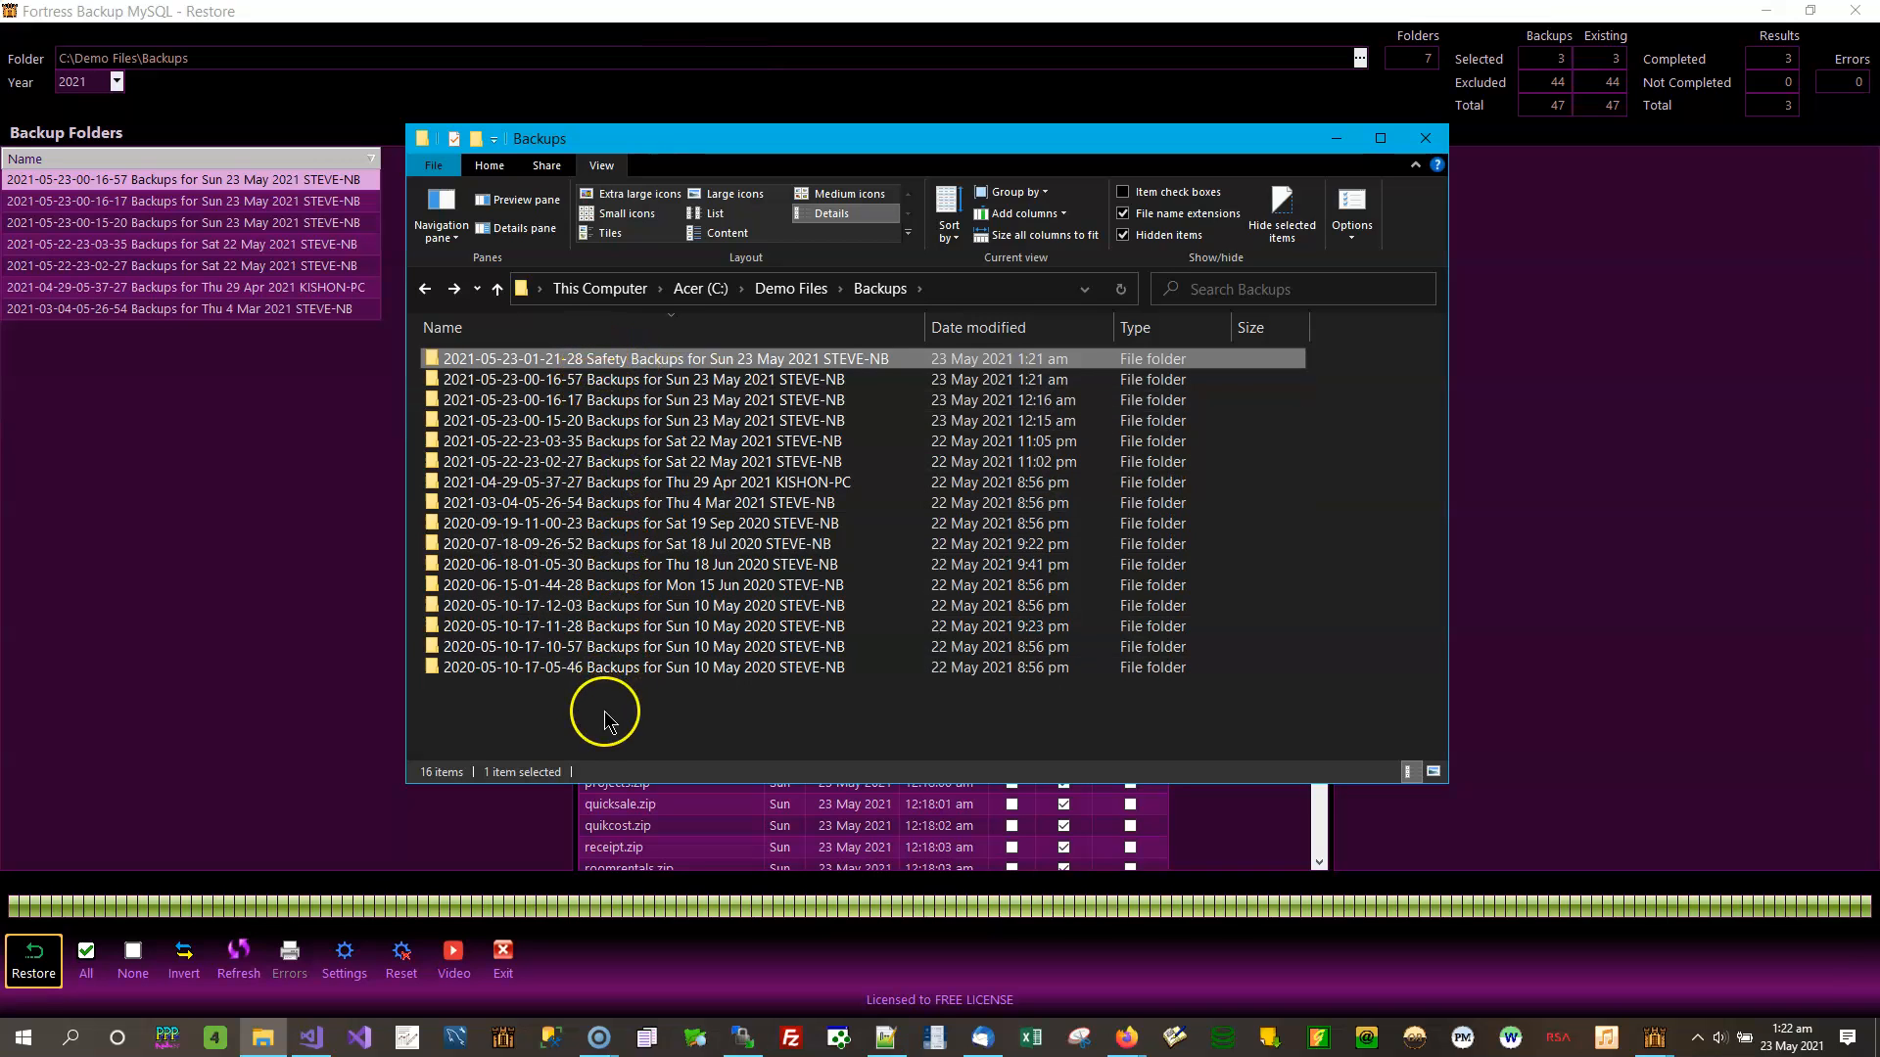
{"action": "left_click", "coordinate": [677, 368]}
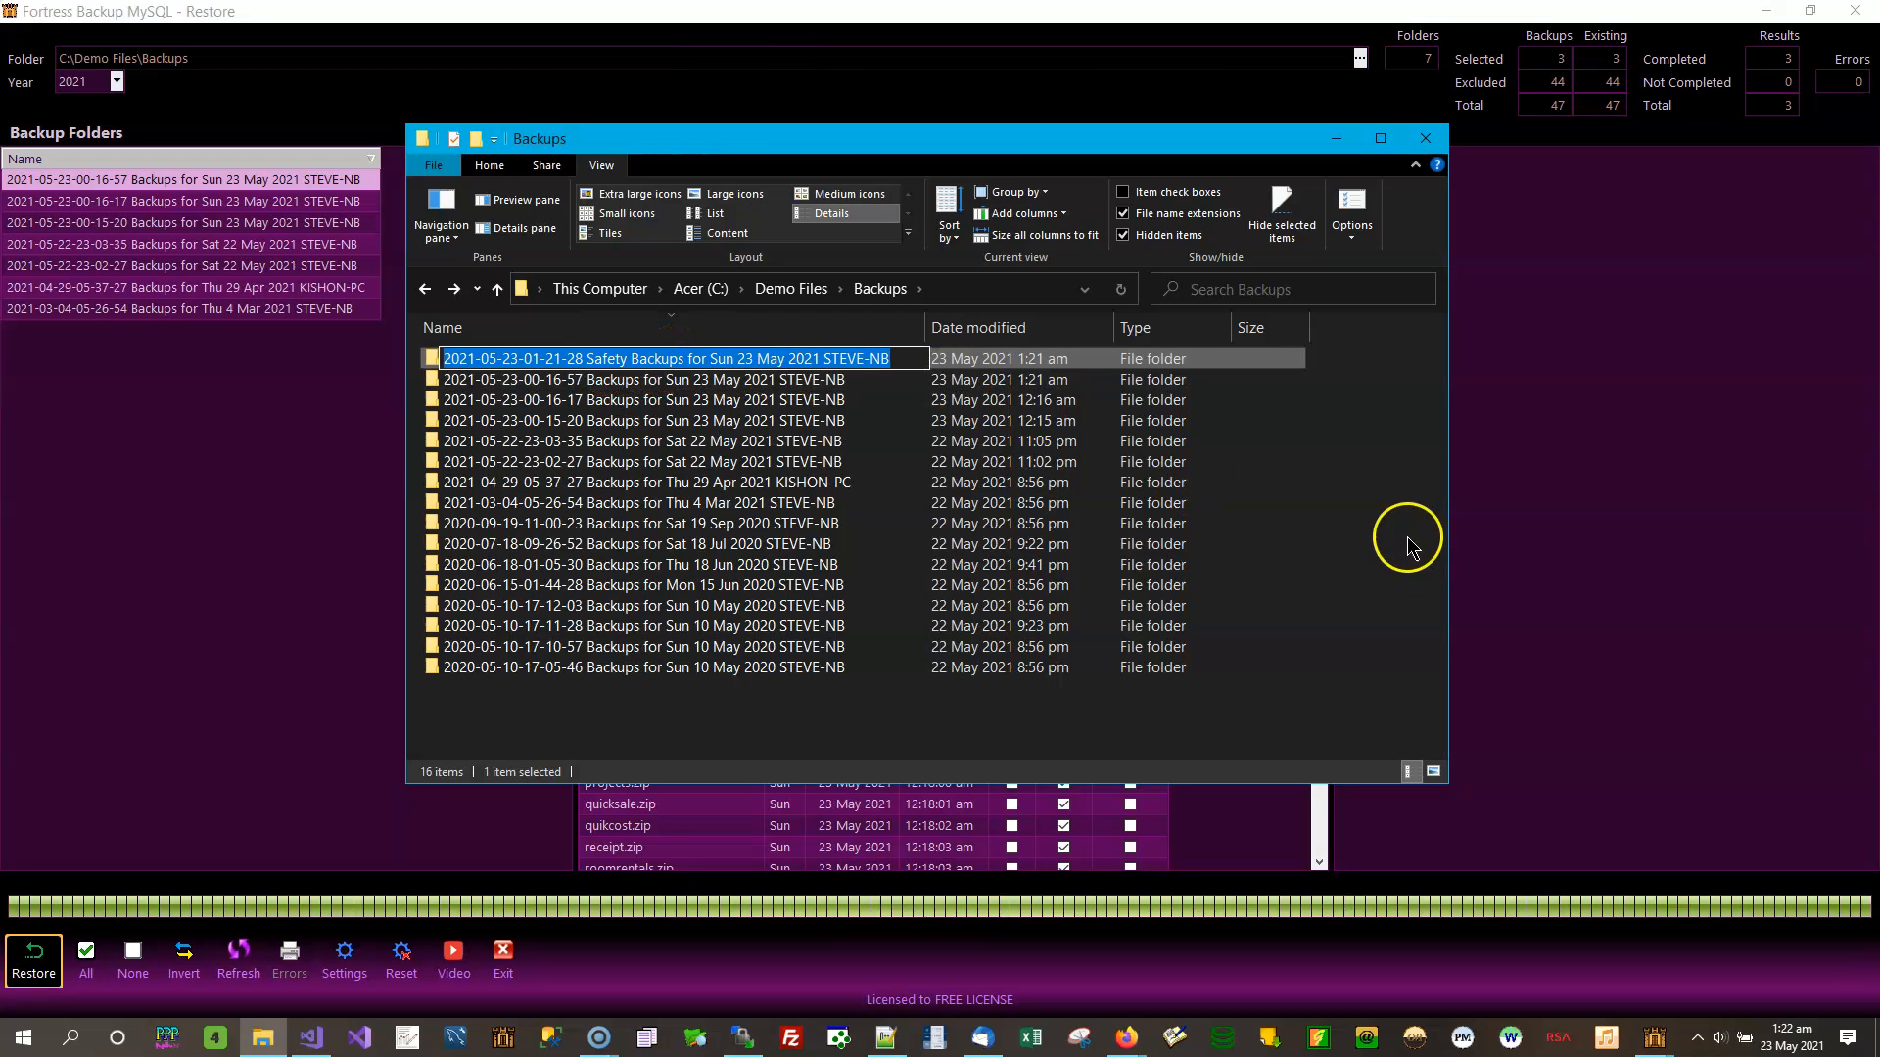
{"action": "left_click", "coordinate": [1293, 443]}
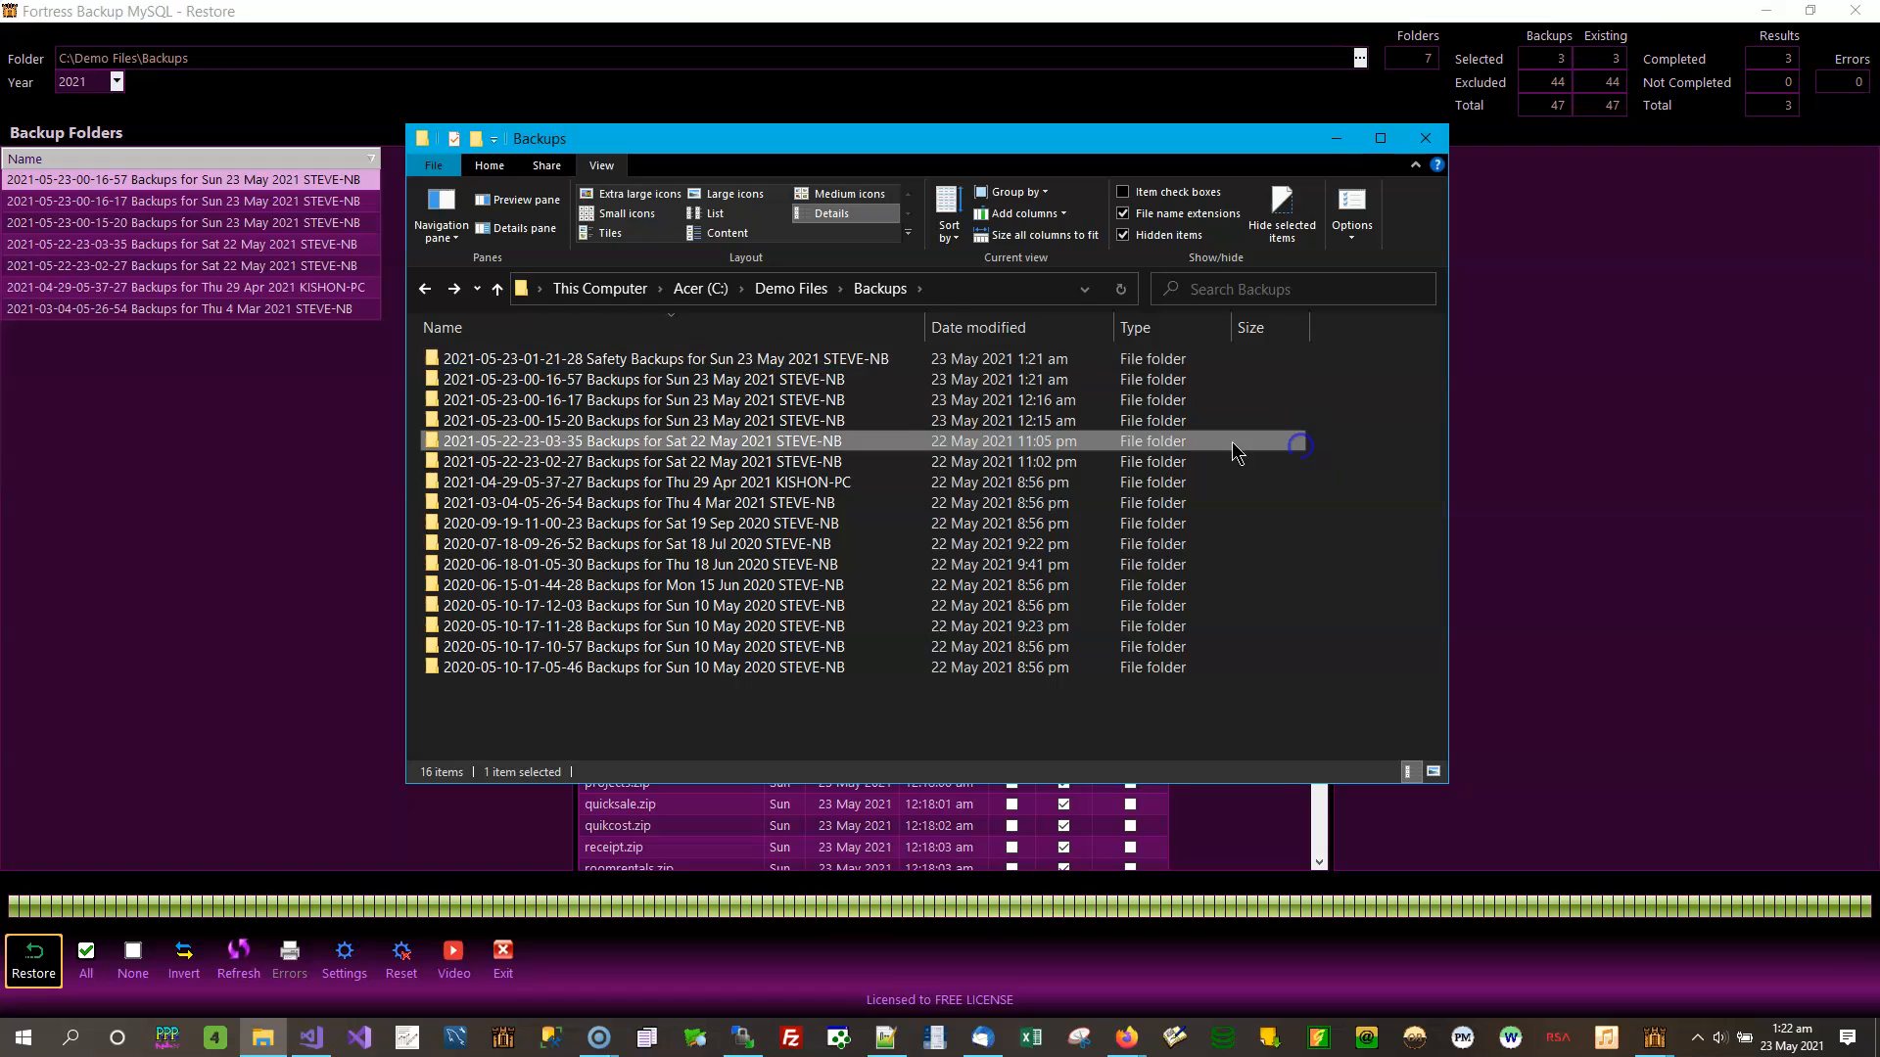
{"action": "double_click", "coordinate": [722, 358]}
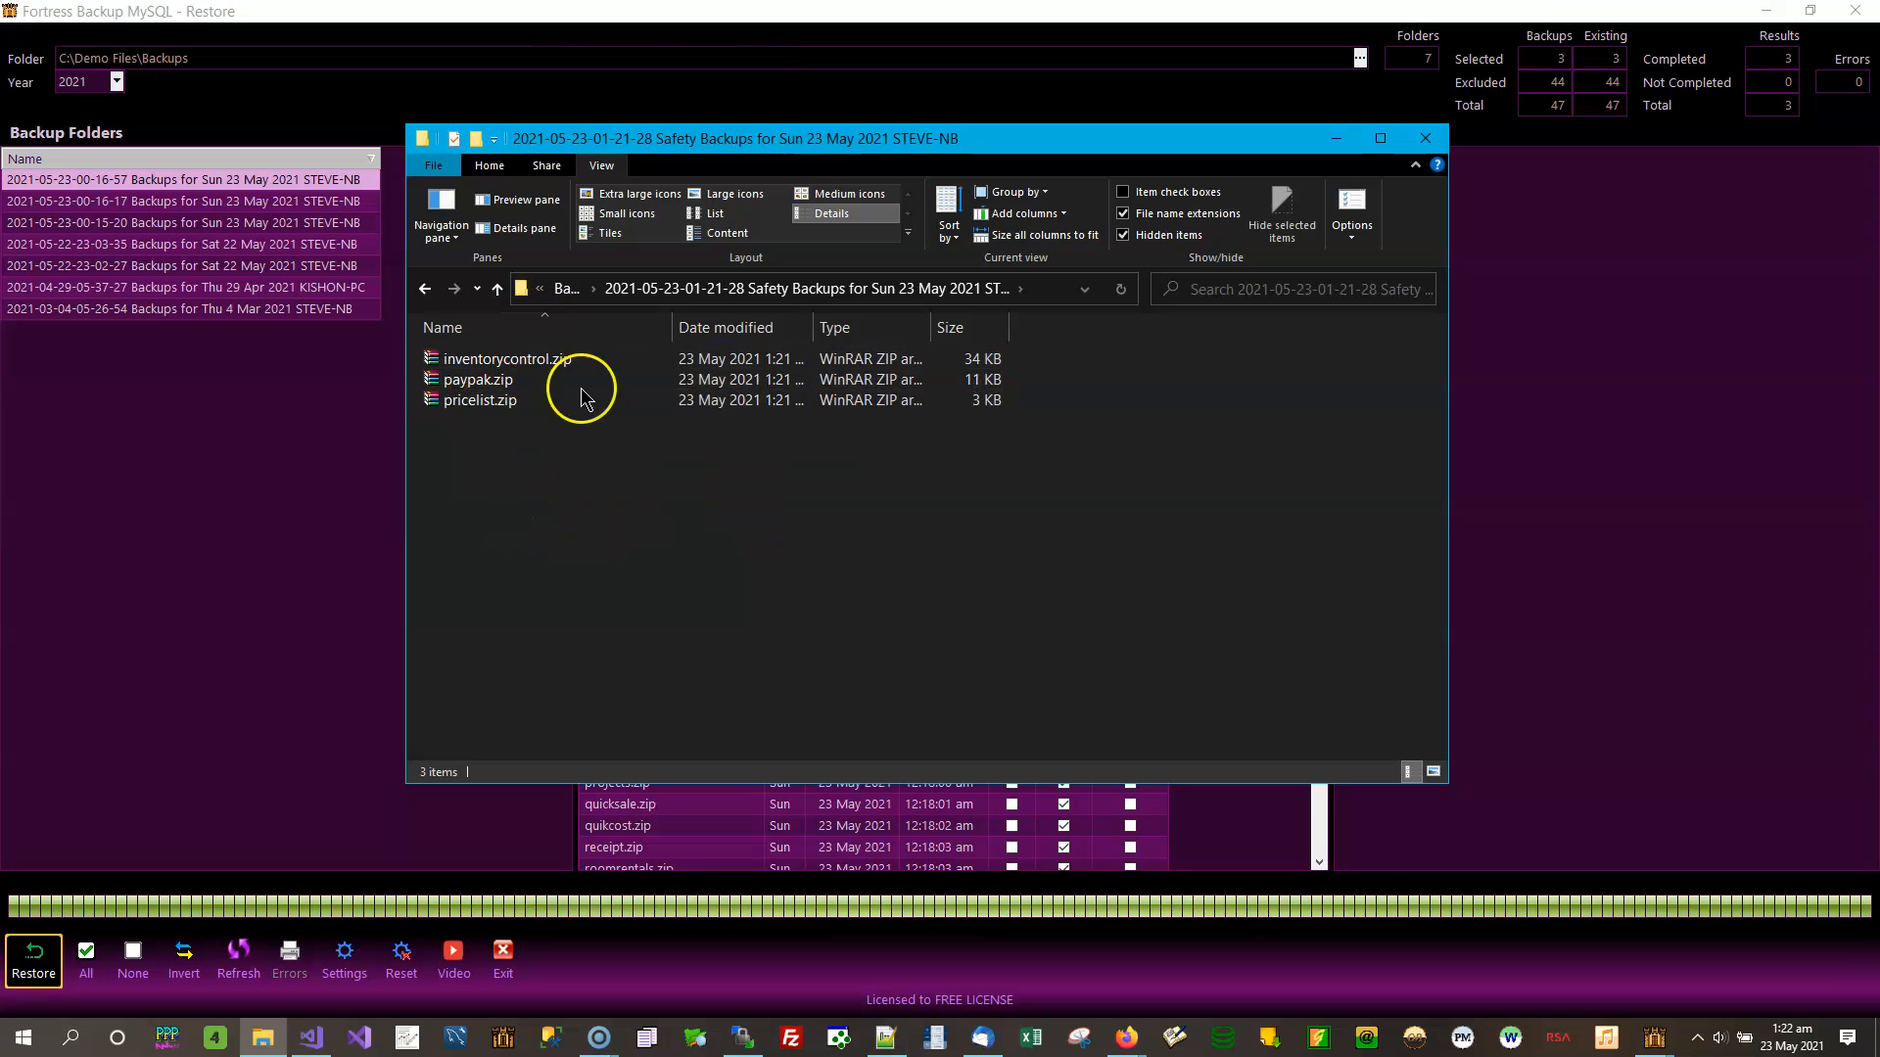
{"action": "left_click", "coordinate": [429, 290]}
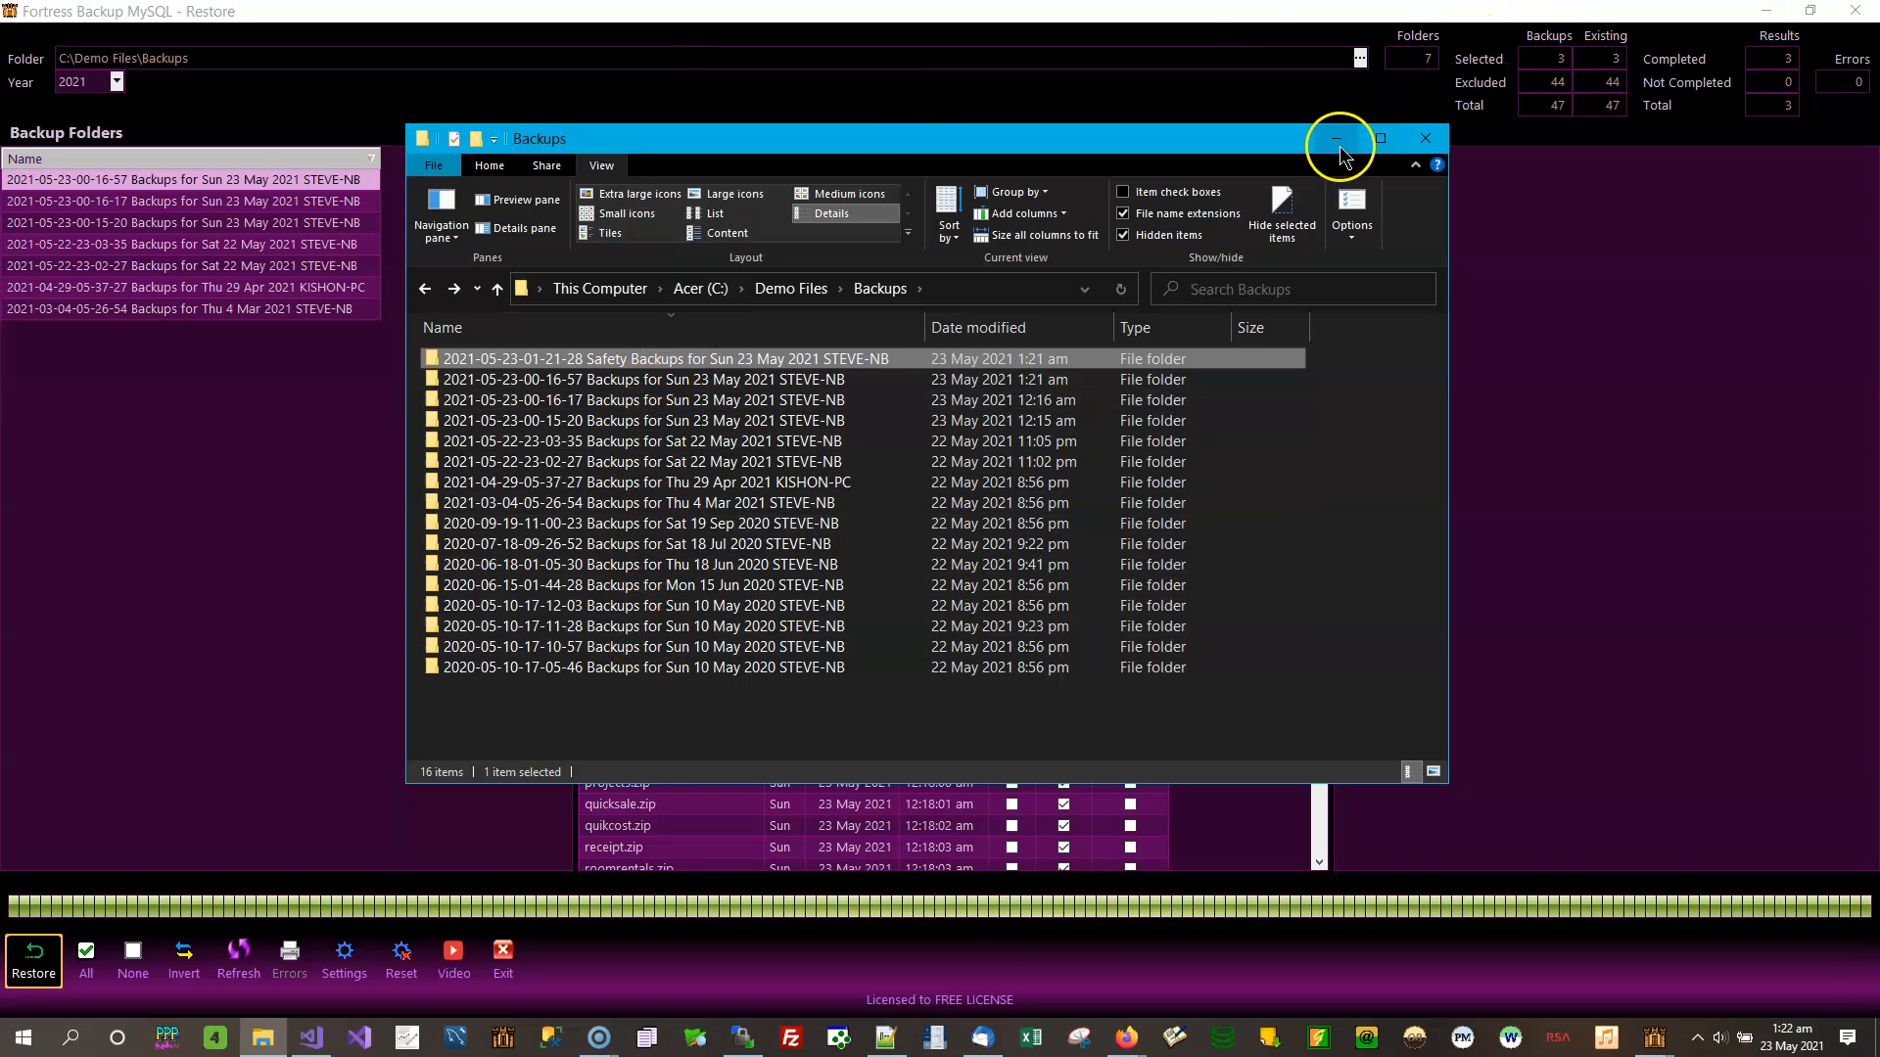
{"action": "left_click", "coordinate": [1337, 140]}
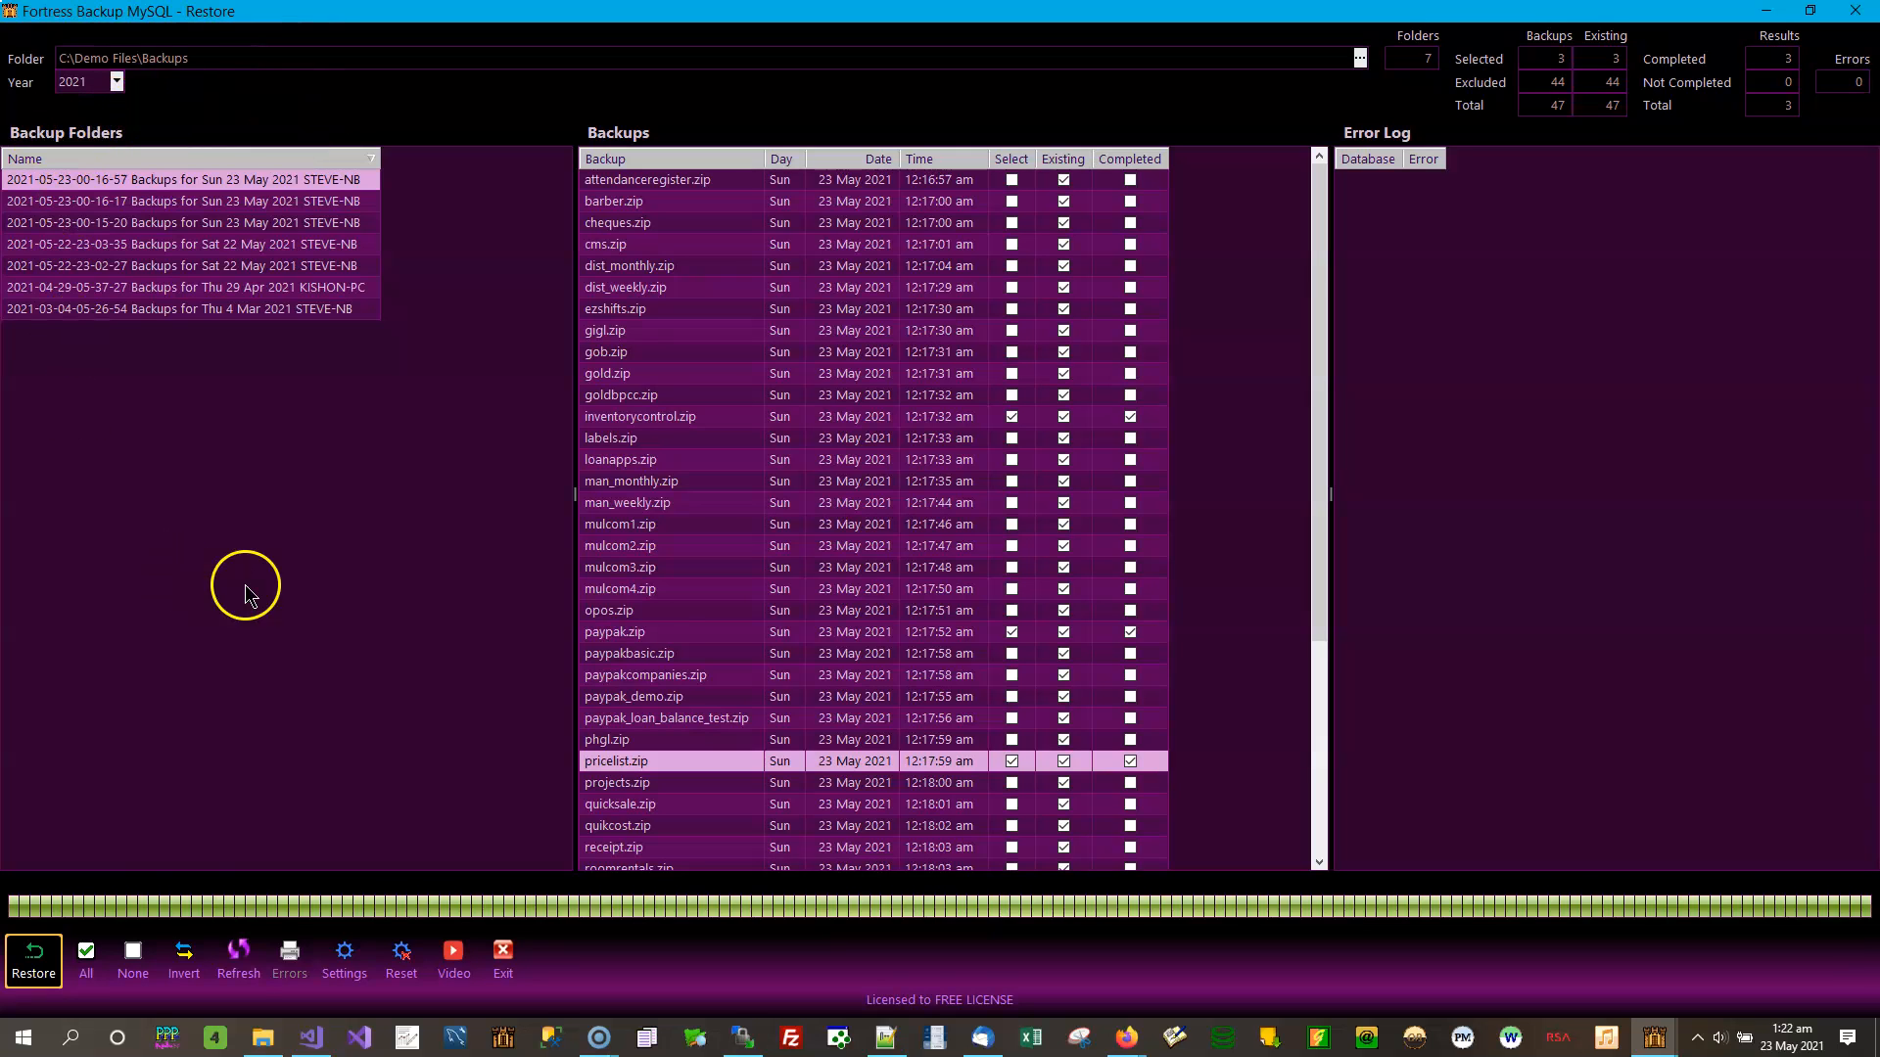
{"action": "left_click", "coordinate": [239, 960]}
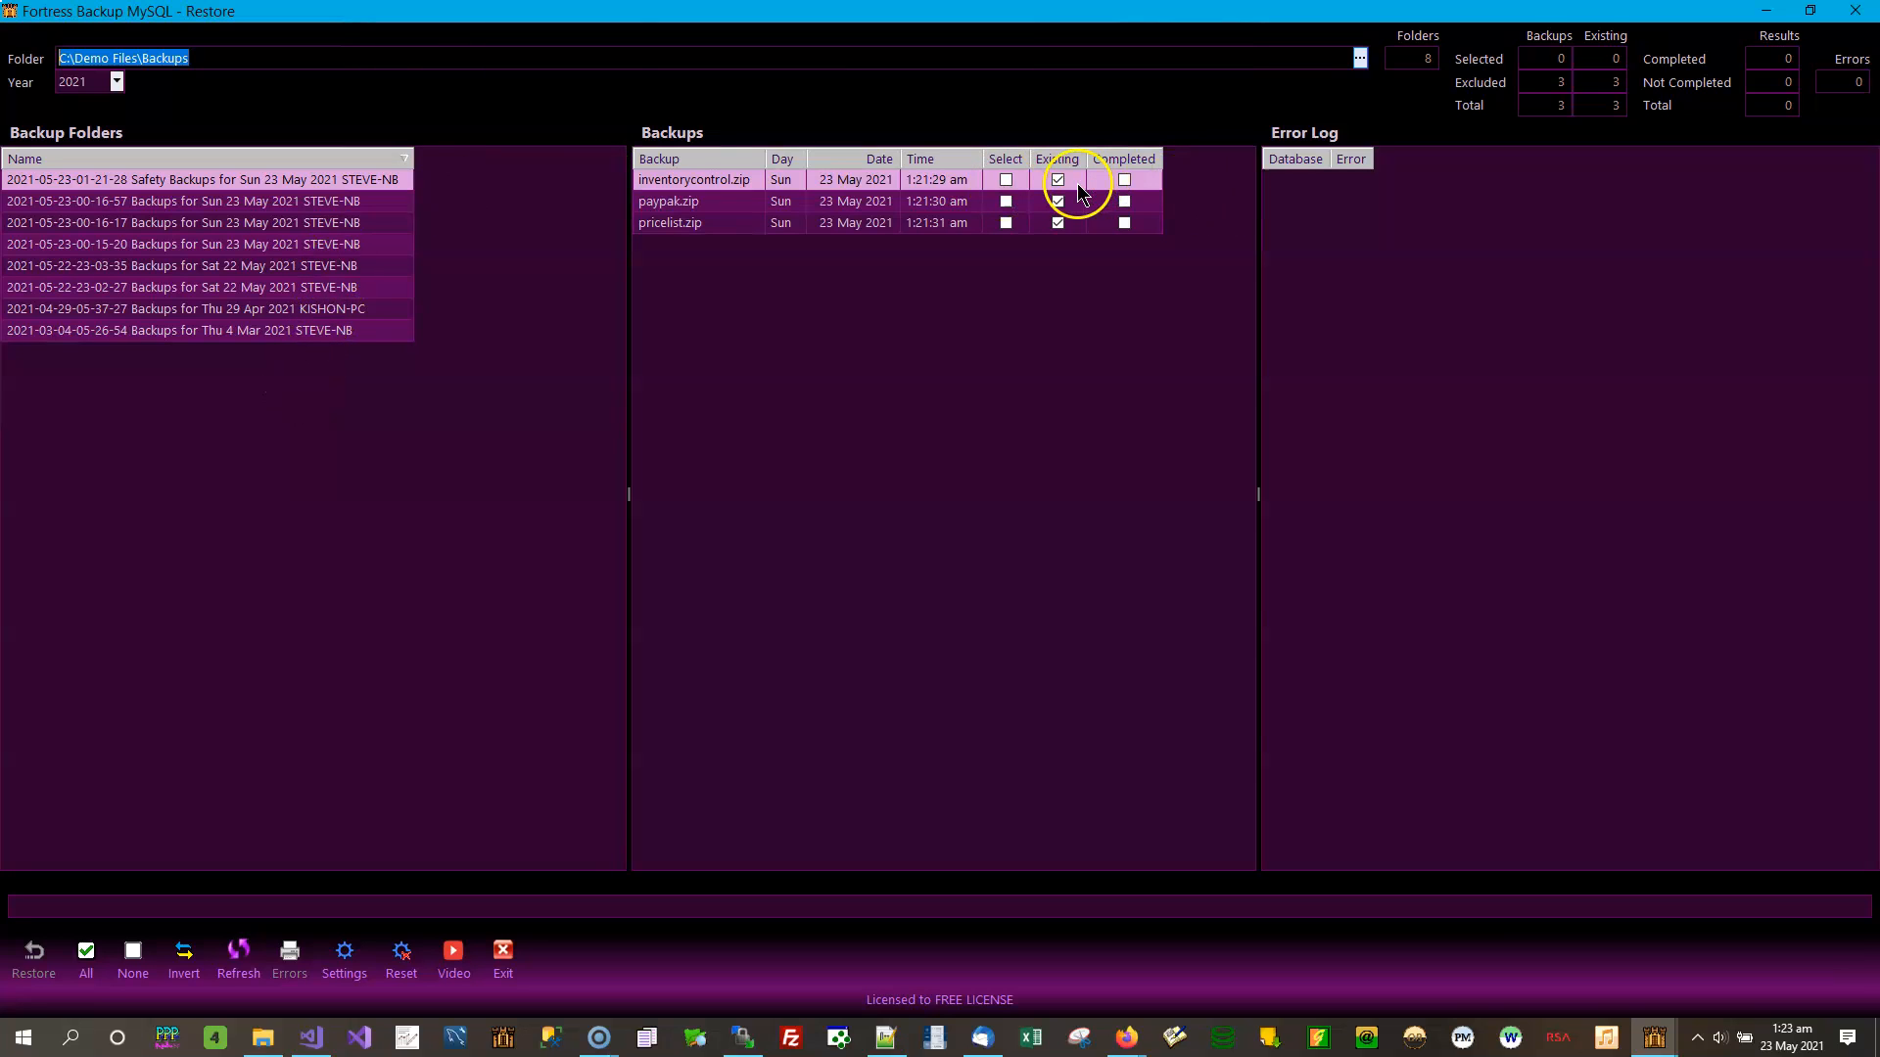
{"action": "left_click", "coordinate": [370, 200]}
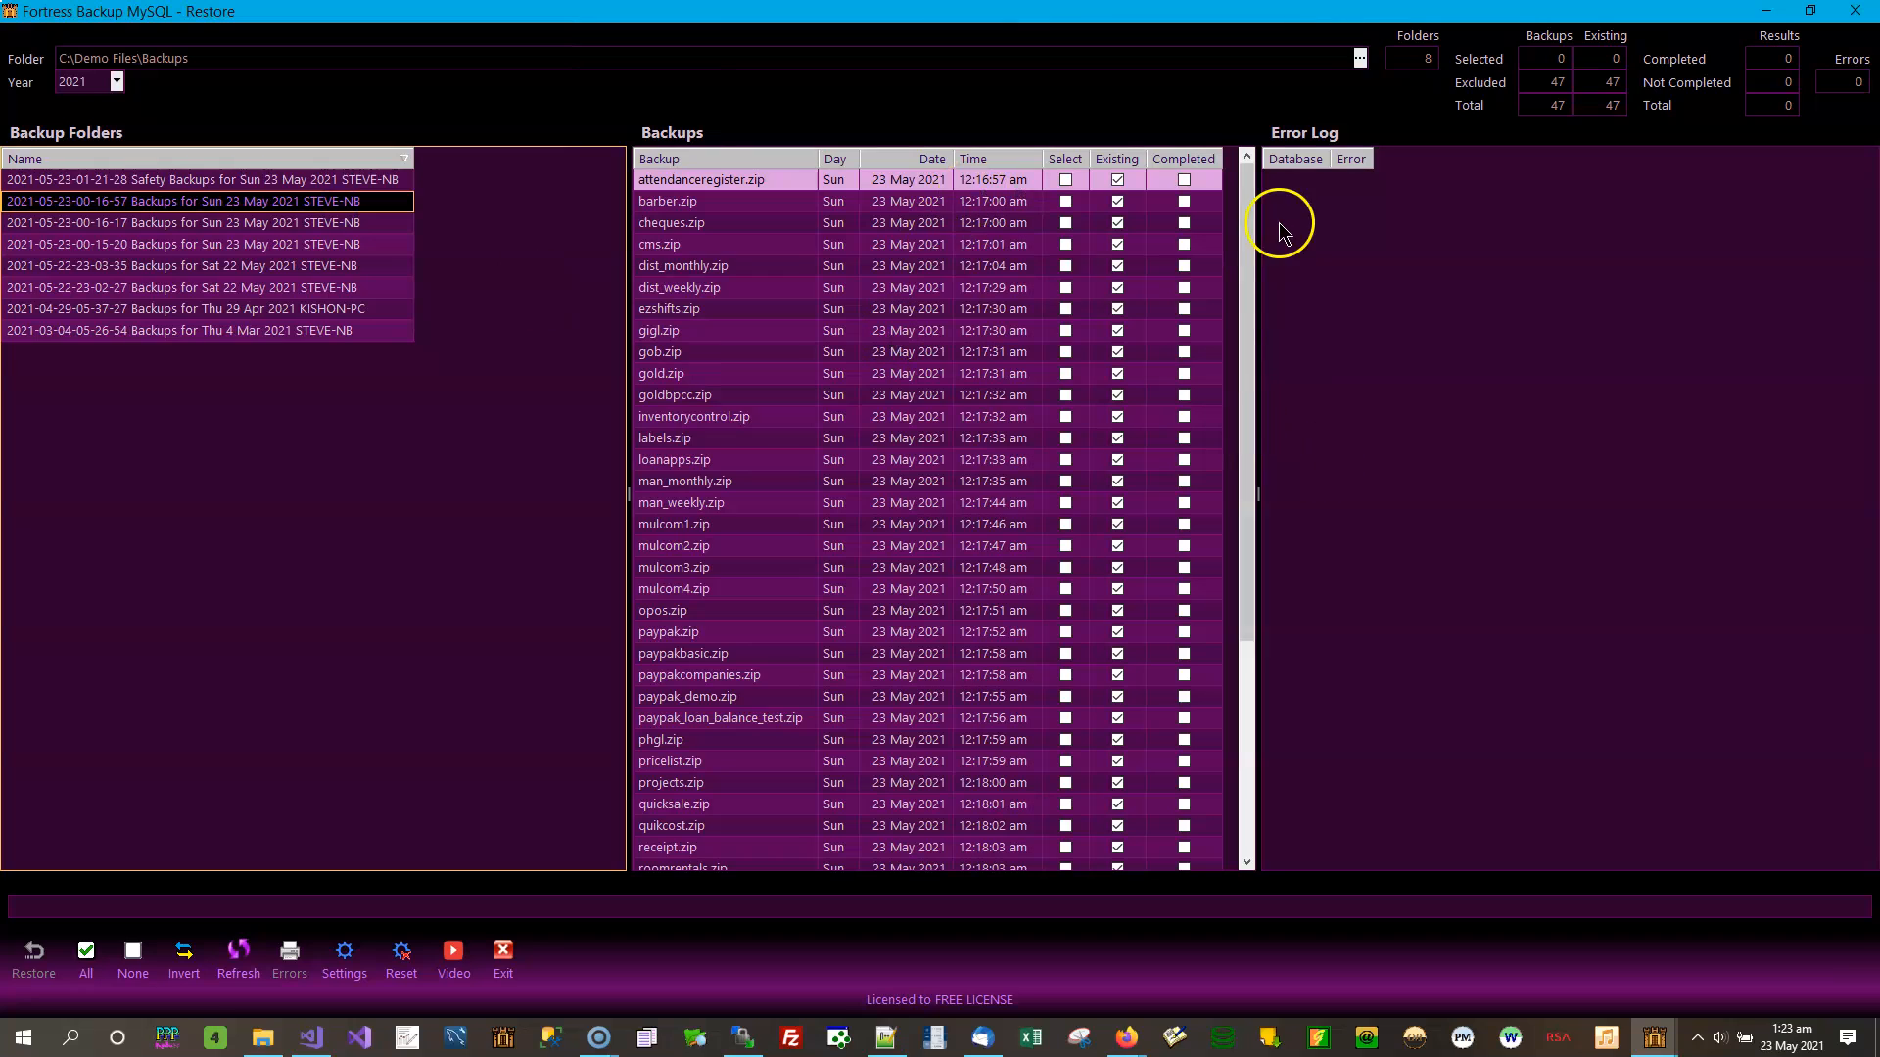
{"action": "left_click_drag", "start_coordinate": [1259, 493], "coordinate": [1330, 495]}
{"action": "left_click", "coordinate": [357, 182]}
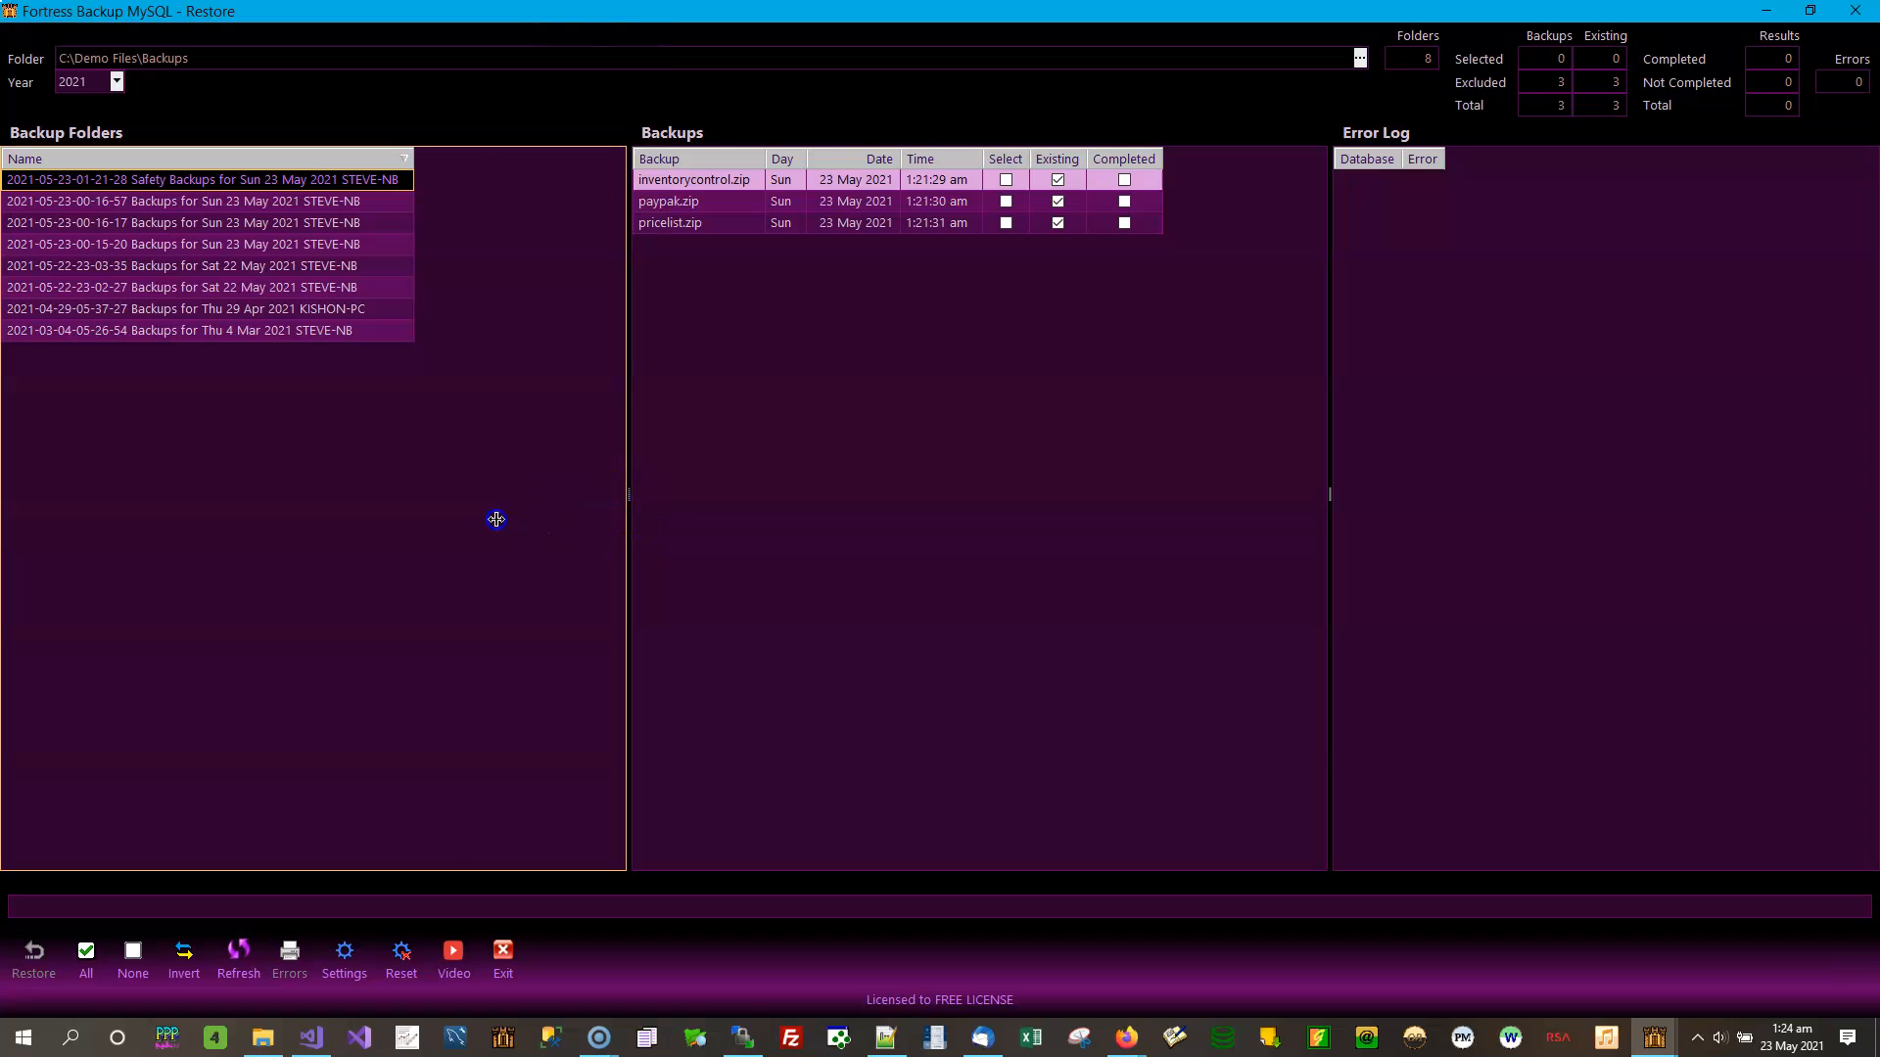
Resize the panes by moving both dividers, ending with Backup Folders about half the window wide and a narrow Error Log
{"action": "left_click_drag", "start_coordinate": [496, 519], "coordinate": [476, 519]}
{"action": "left_click_drag", "start_coordinate": [1252, 503], "coordinate": [1460, 454]}
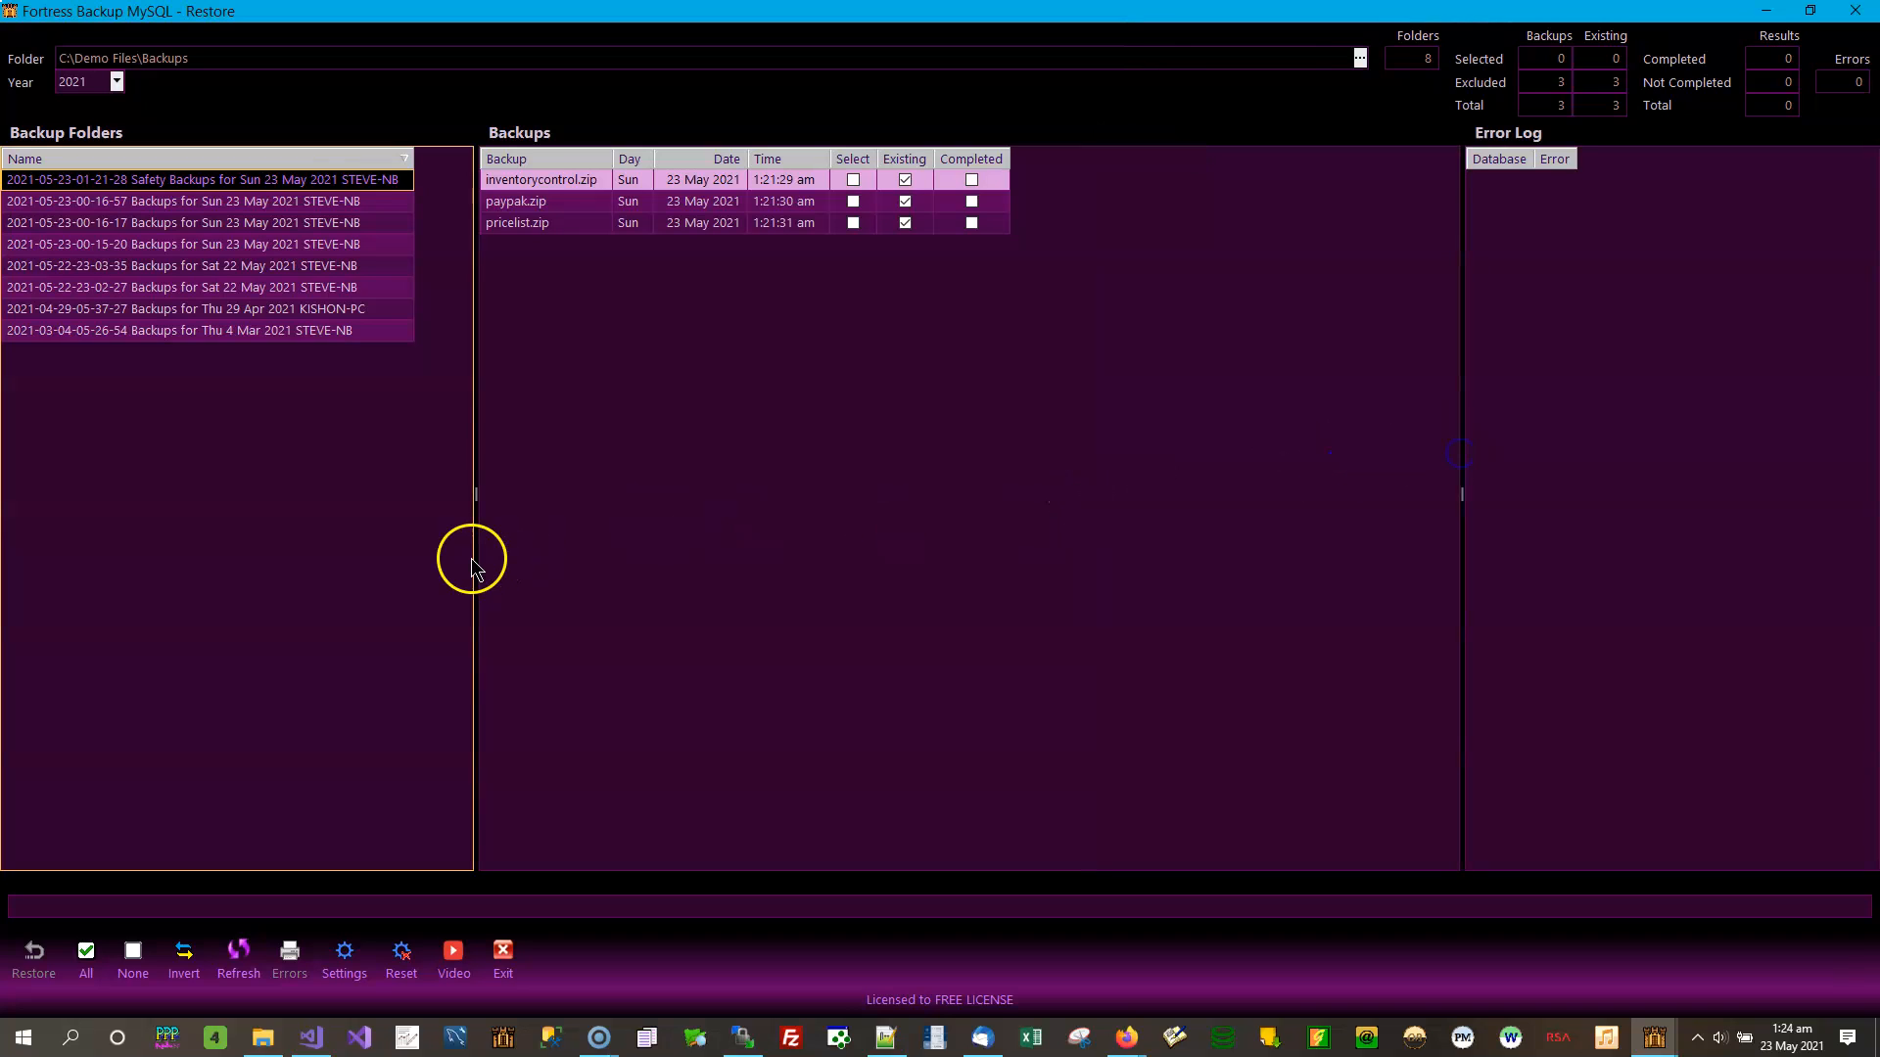
{"action": "left_click_drag", "start_coordinate": [706, 528], "coordinate": [964, 548]}
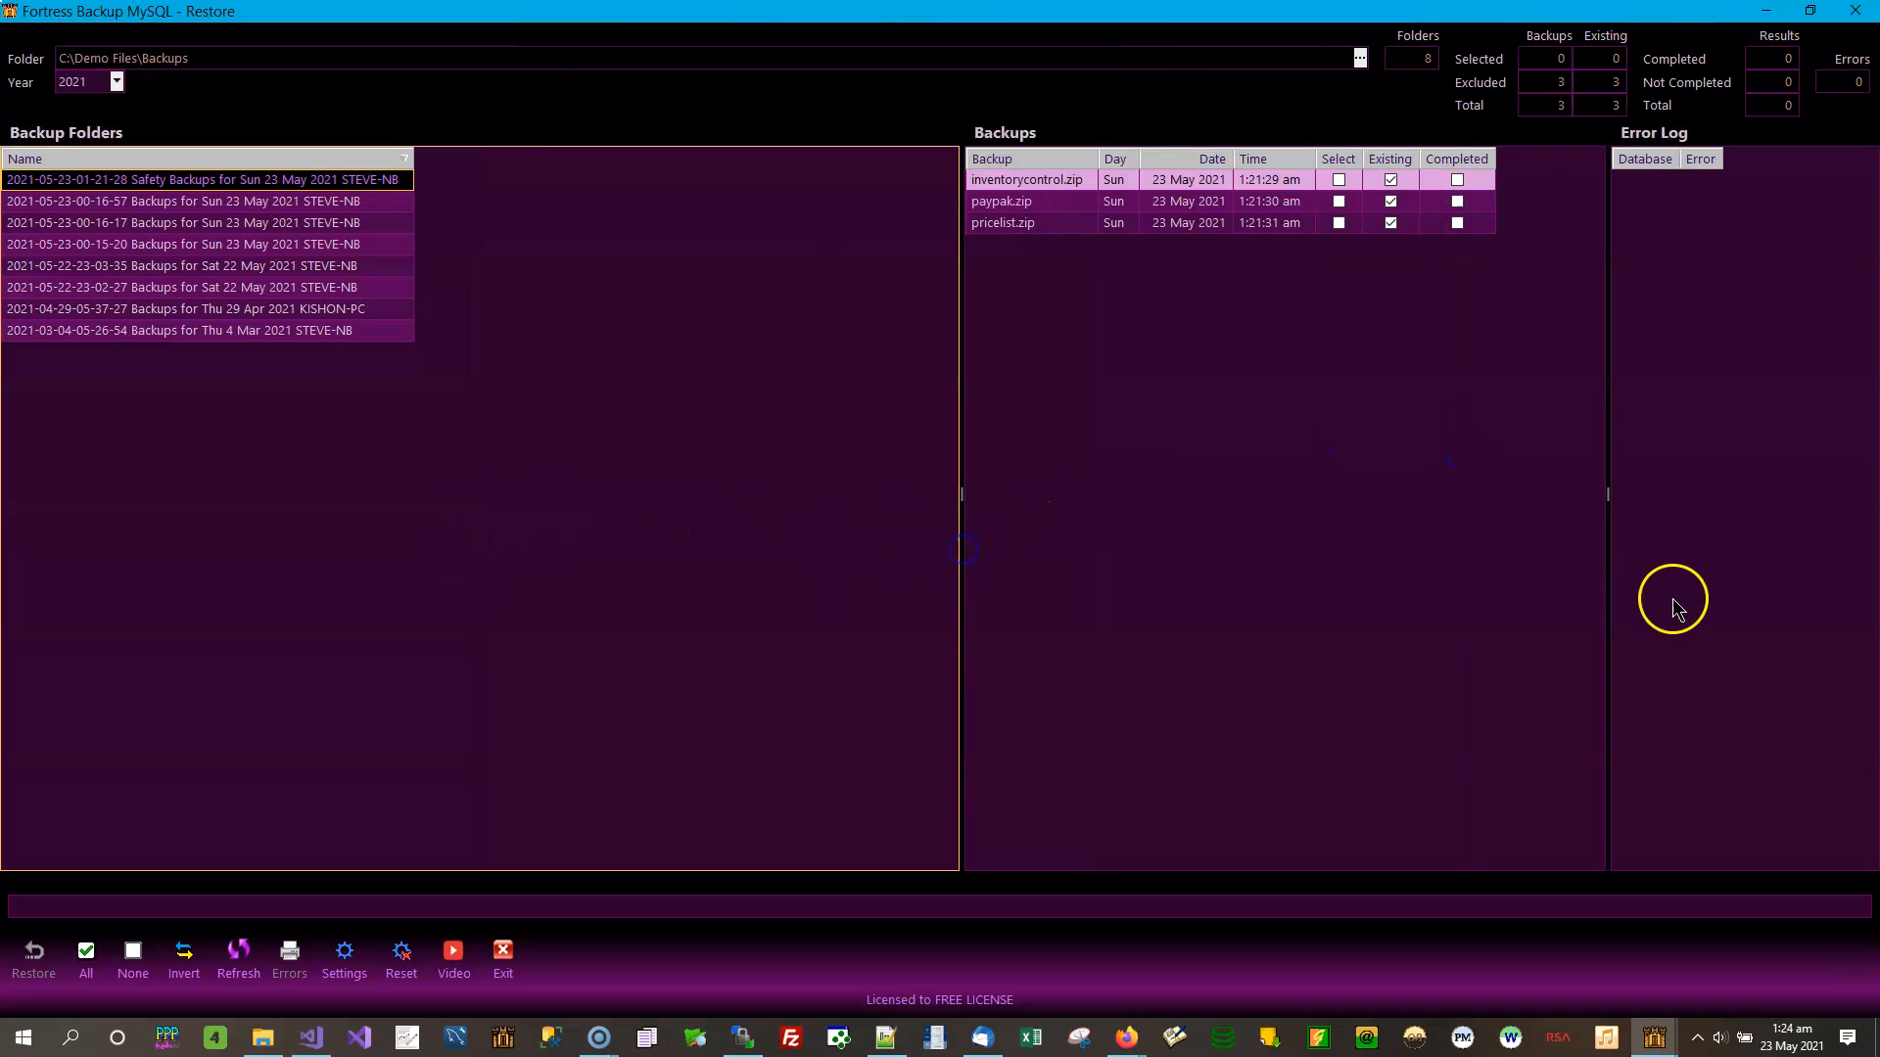
Narrow the Backup Folders pane to about two-fifths of the window width, slightly widen the Error Log pane, and use the Settings command
{"action": "left_click", "coordinate": [1612, 503]}
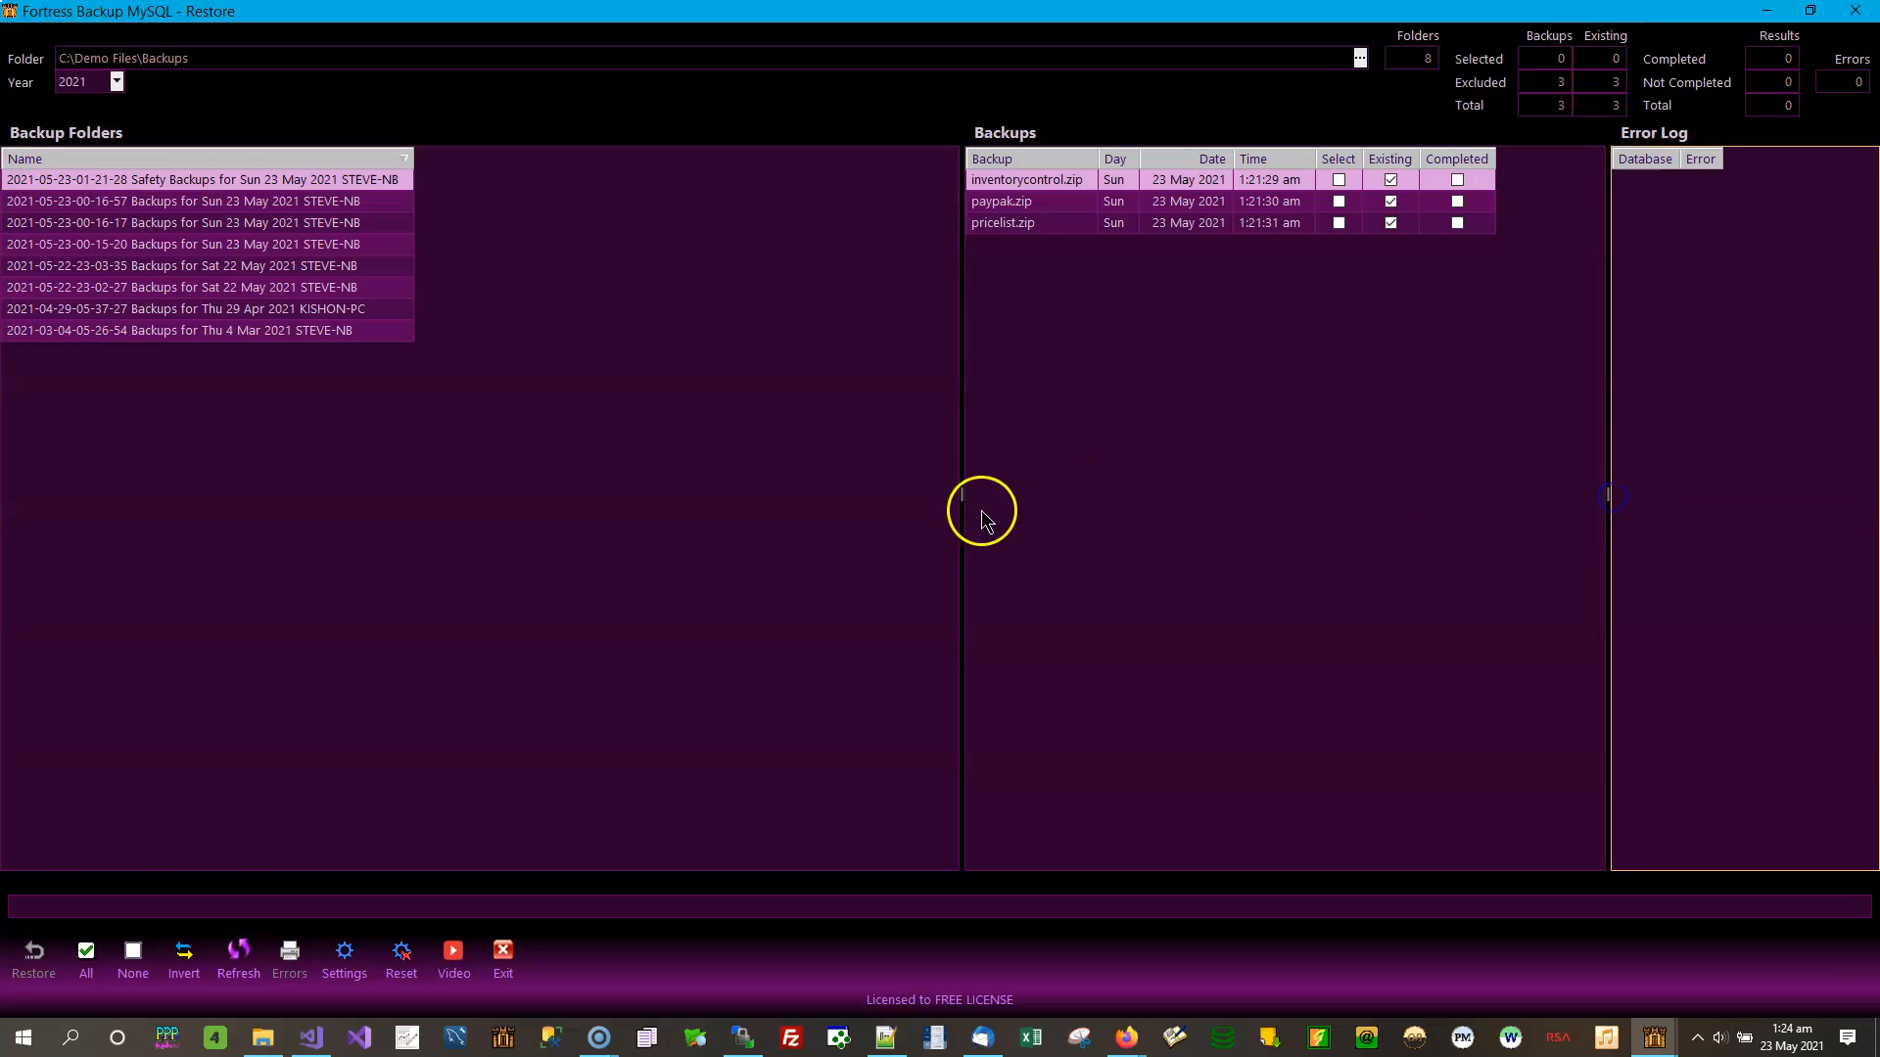
{"action": "left_click_drag", "start_coordinate": [765, 528], "coordinate": [730, 545]}
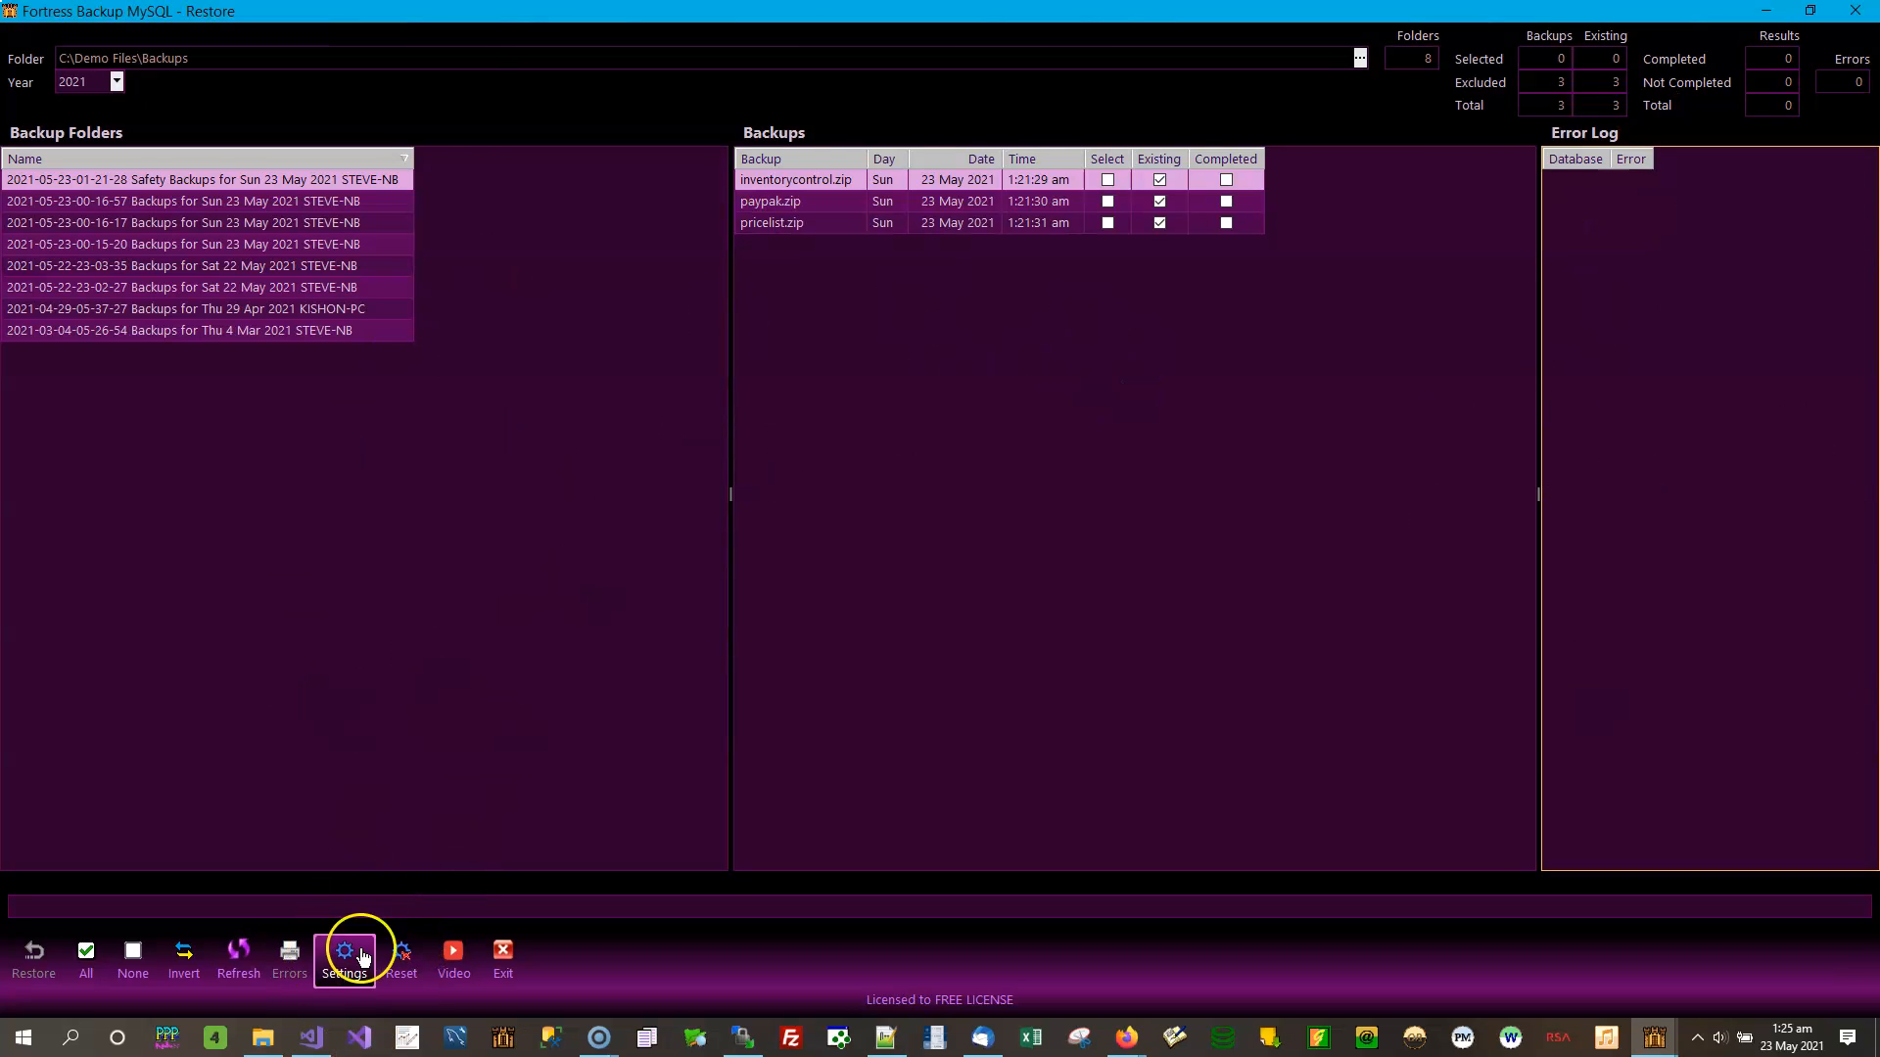
{"action": "left_click", "coordinate": [340, 977]}
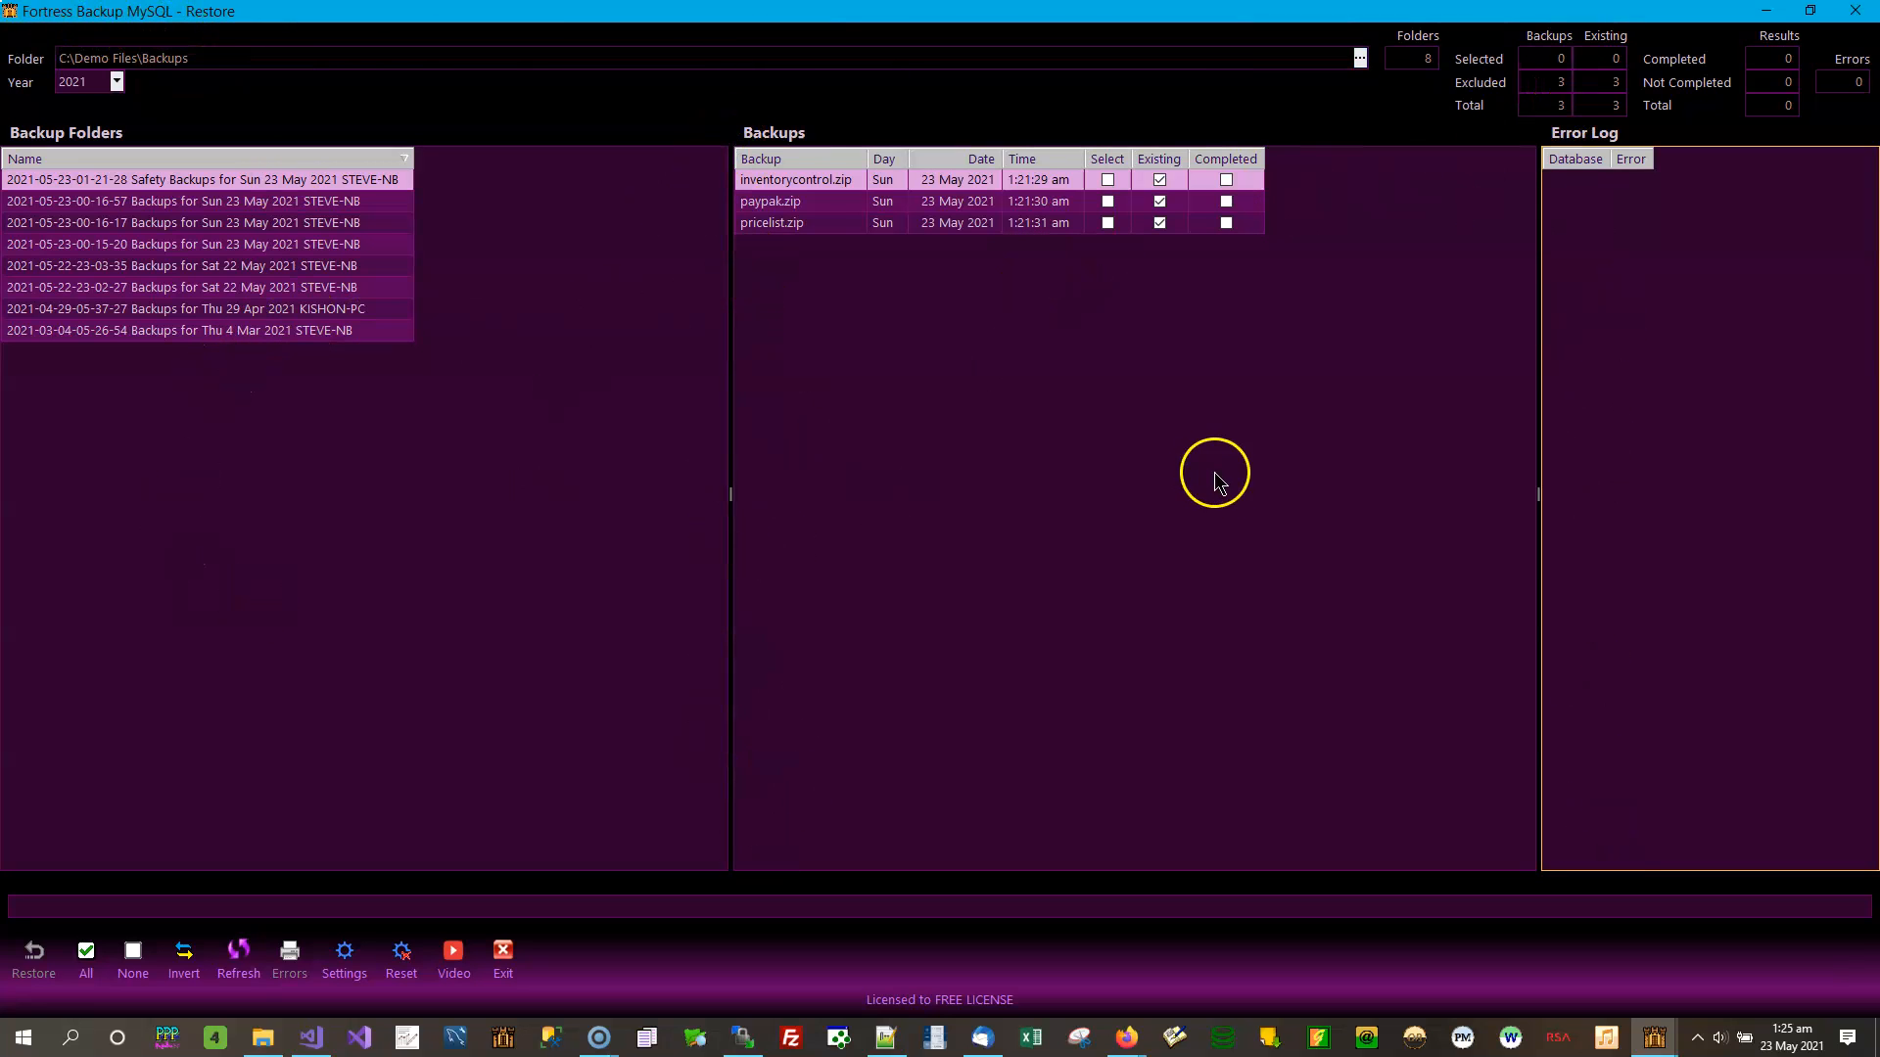
{"action": "left_click", "coordinate": [473, 494]}
{"action": "left_click", "coordinate": [983, 453]}
{"action": "left_click", "coordinate": [1636, 385]}
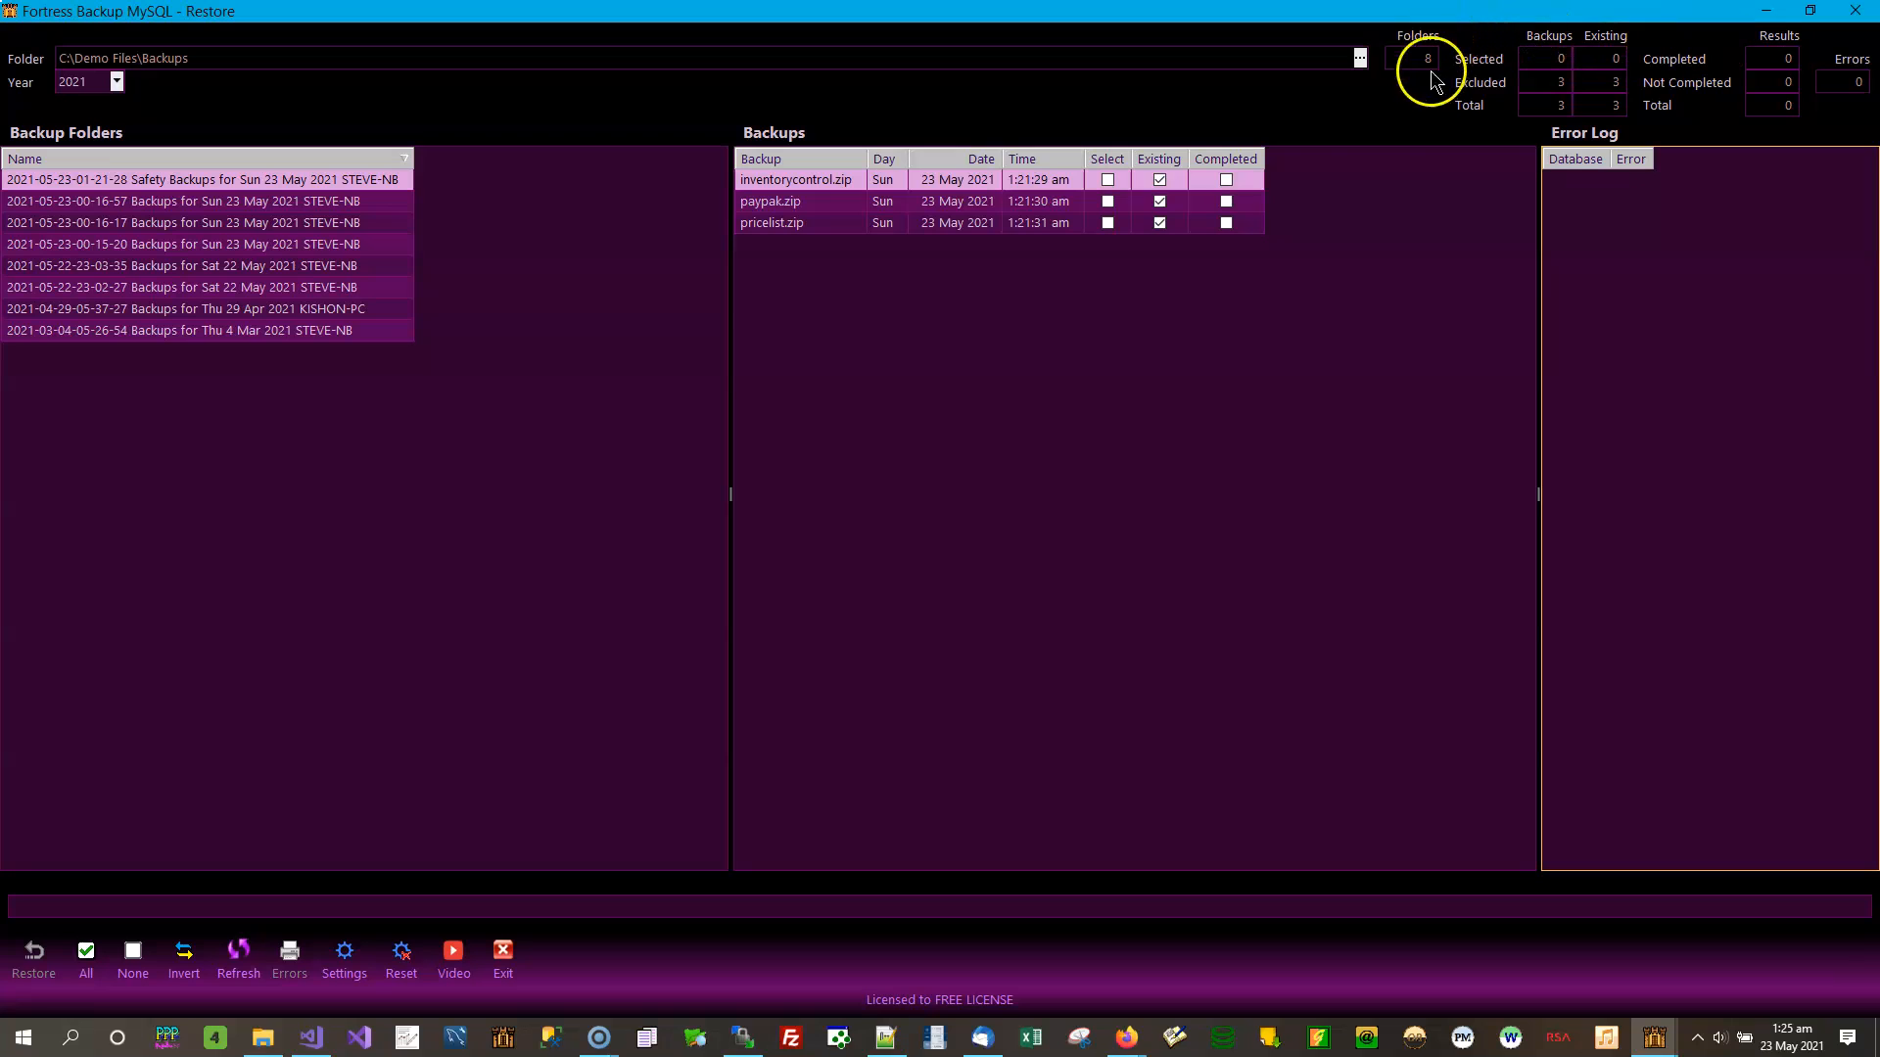
{"action": "left_click", "coordinate": [177, 266]}
{"action": "left_click", "coordinate": [186, 332]}
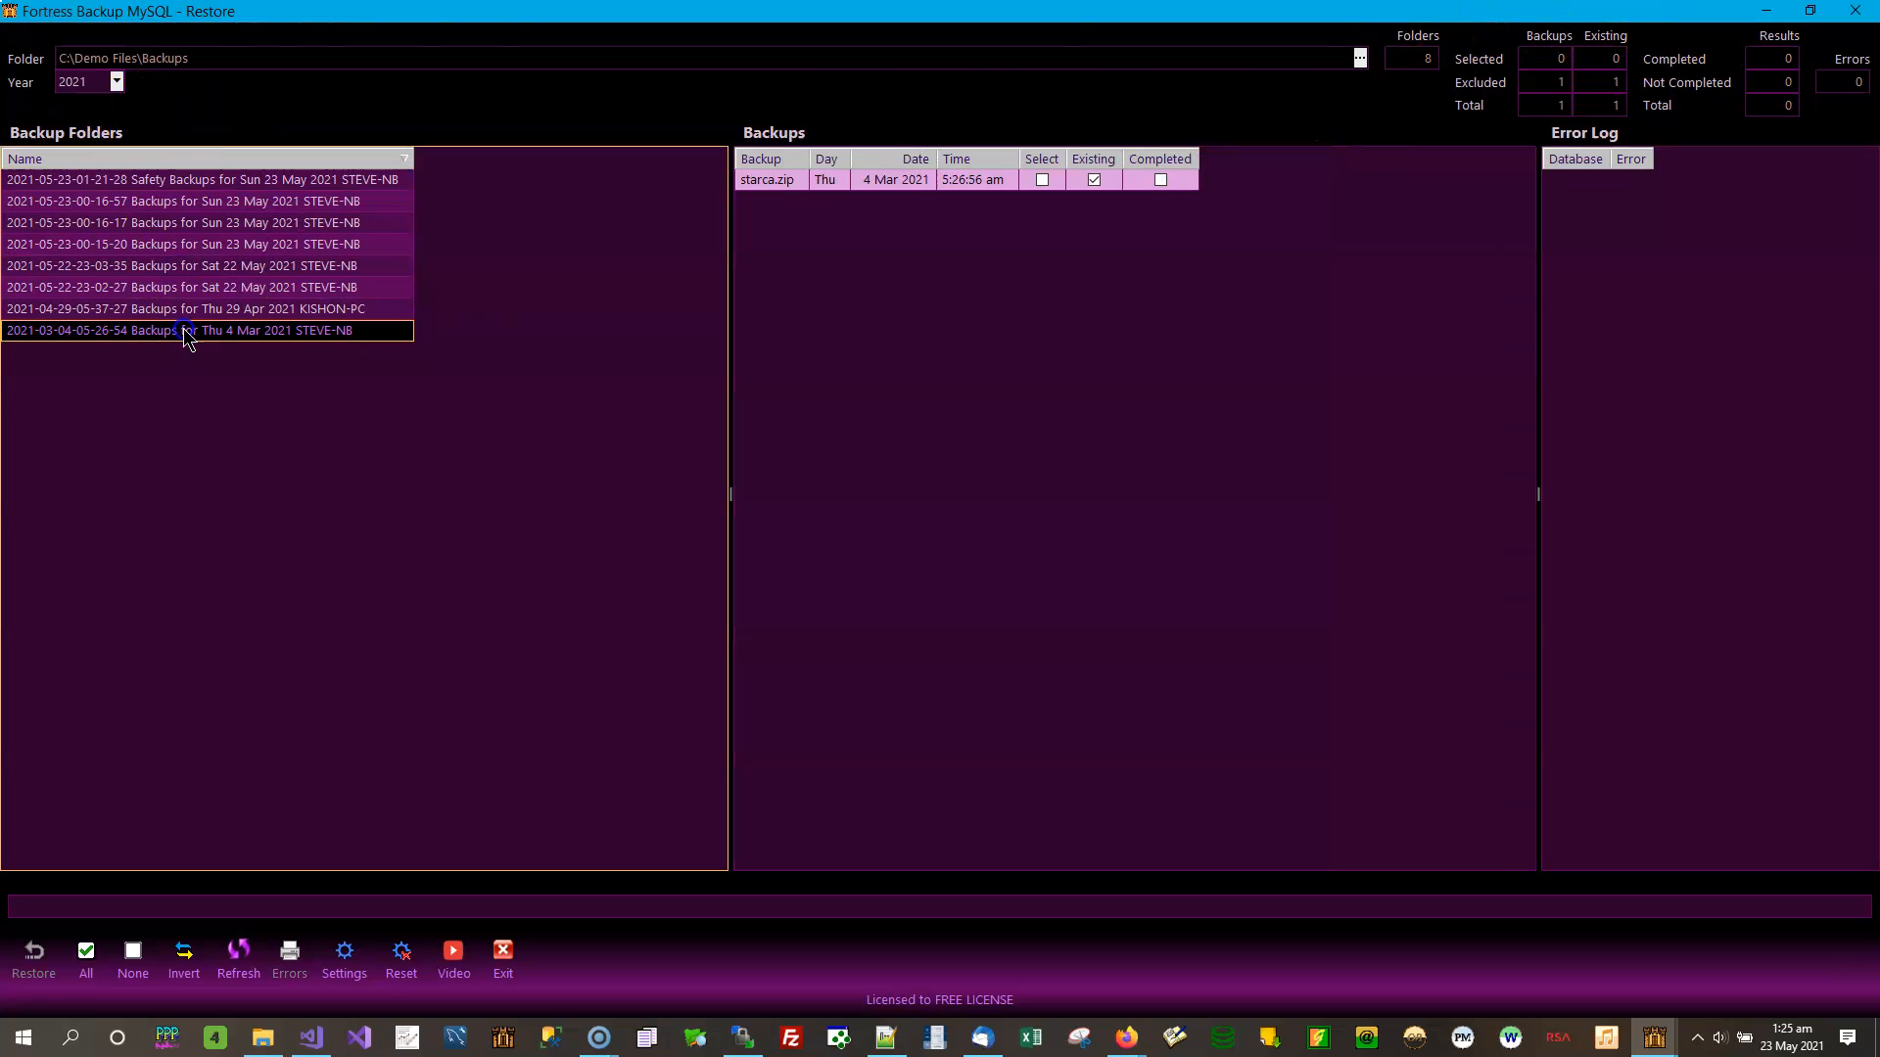
{"action": "left_click", "coordinate": [270, 312]}
{"action": "left_click", "coordinate": [294, 275]}
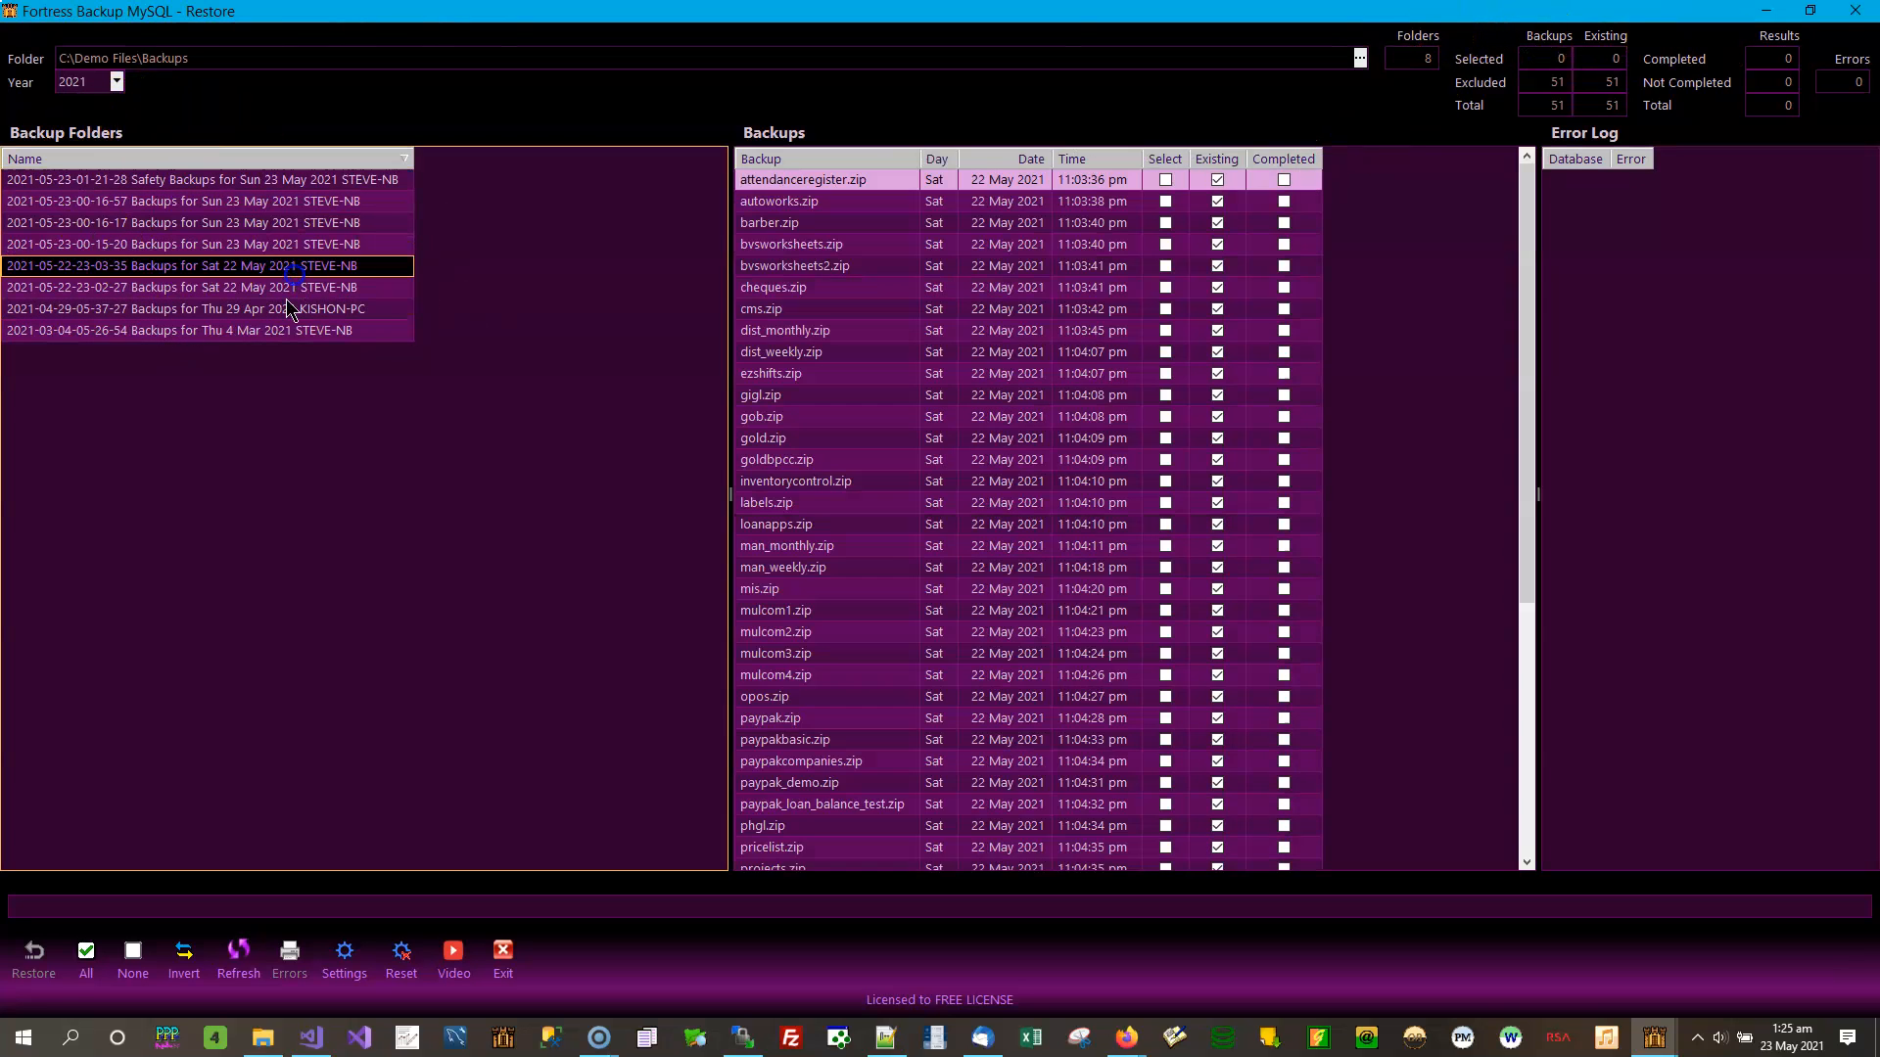
{"action": "left_click", "coordinate": [272, 333]}
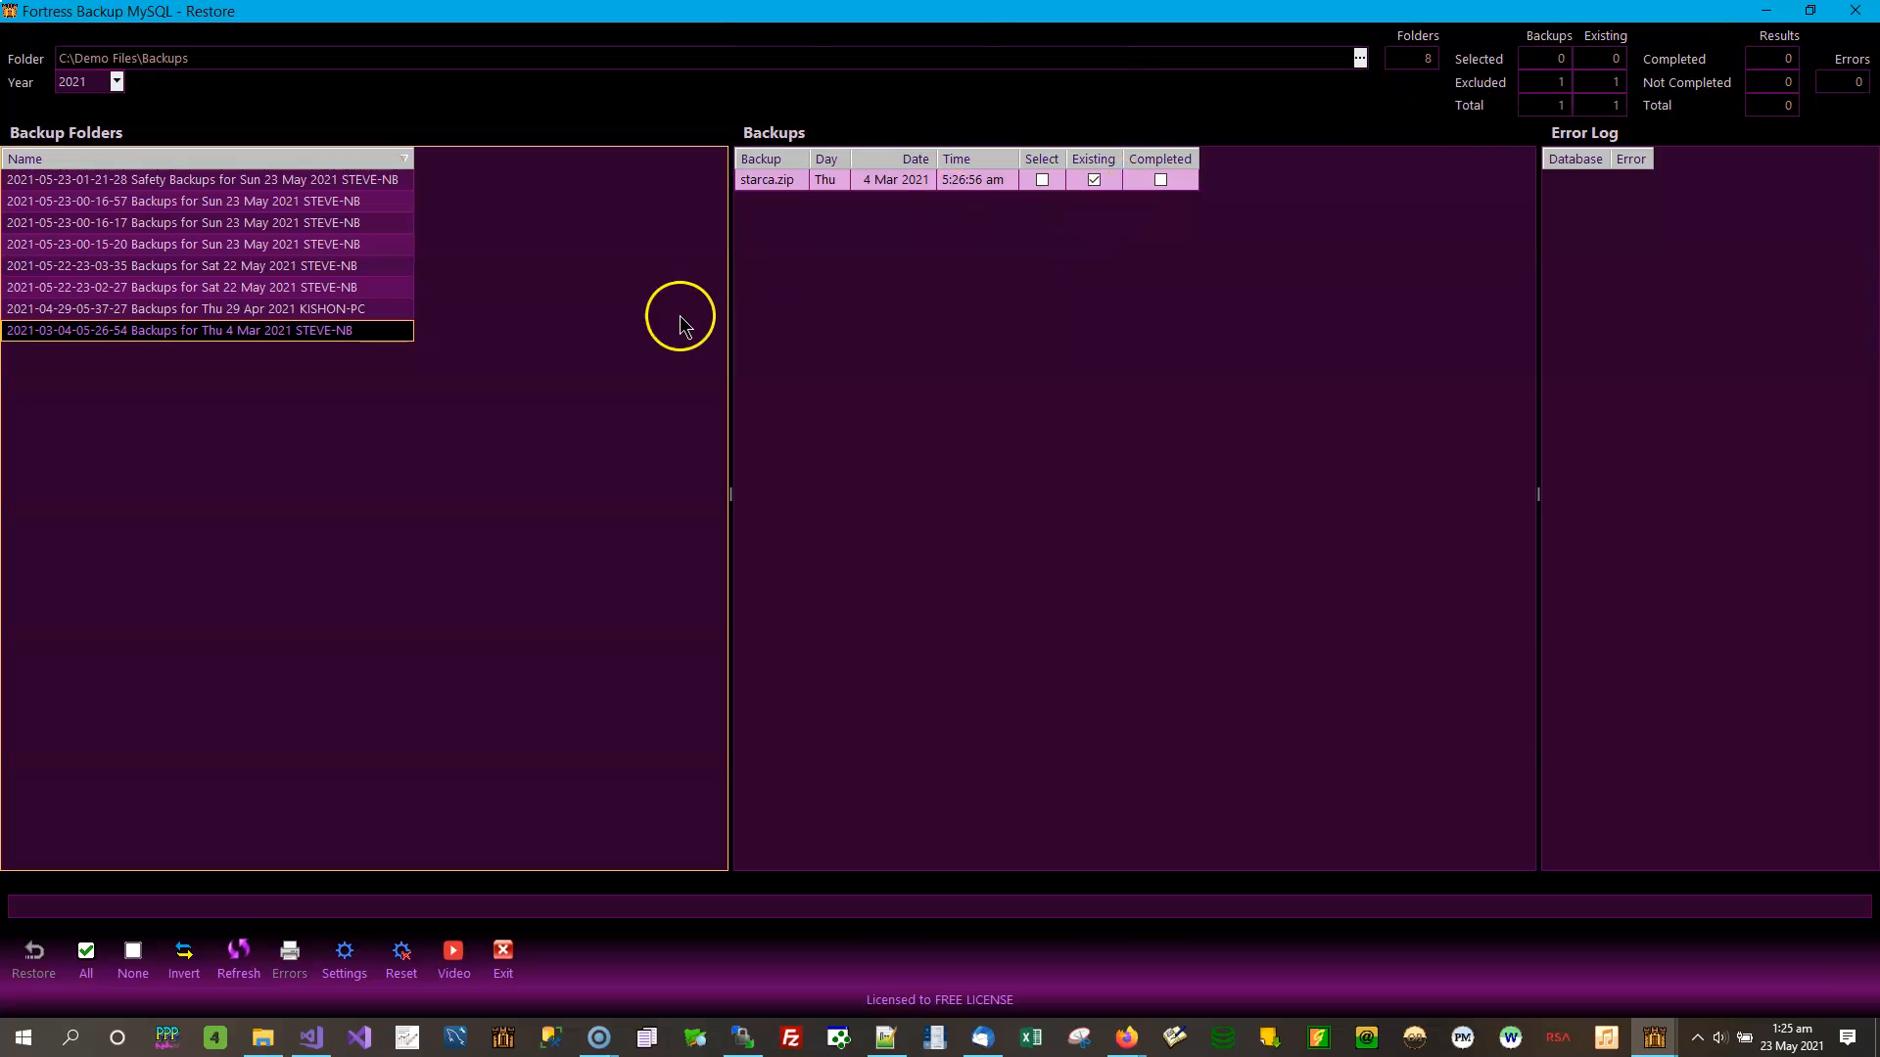
{"action": "left_click", "coordinate": [245, 266]}
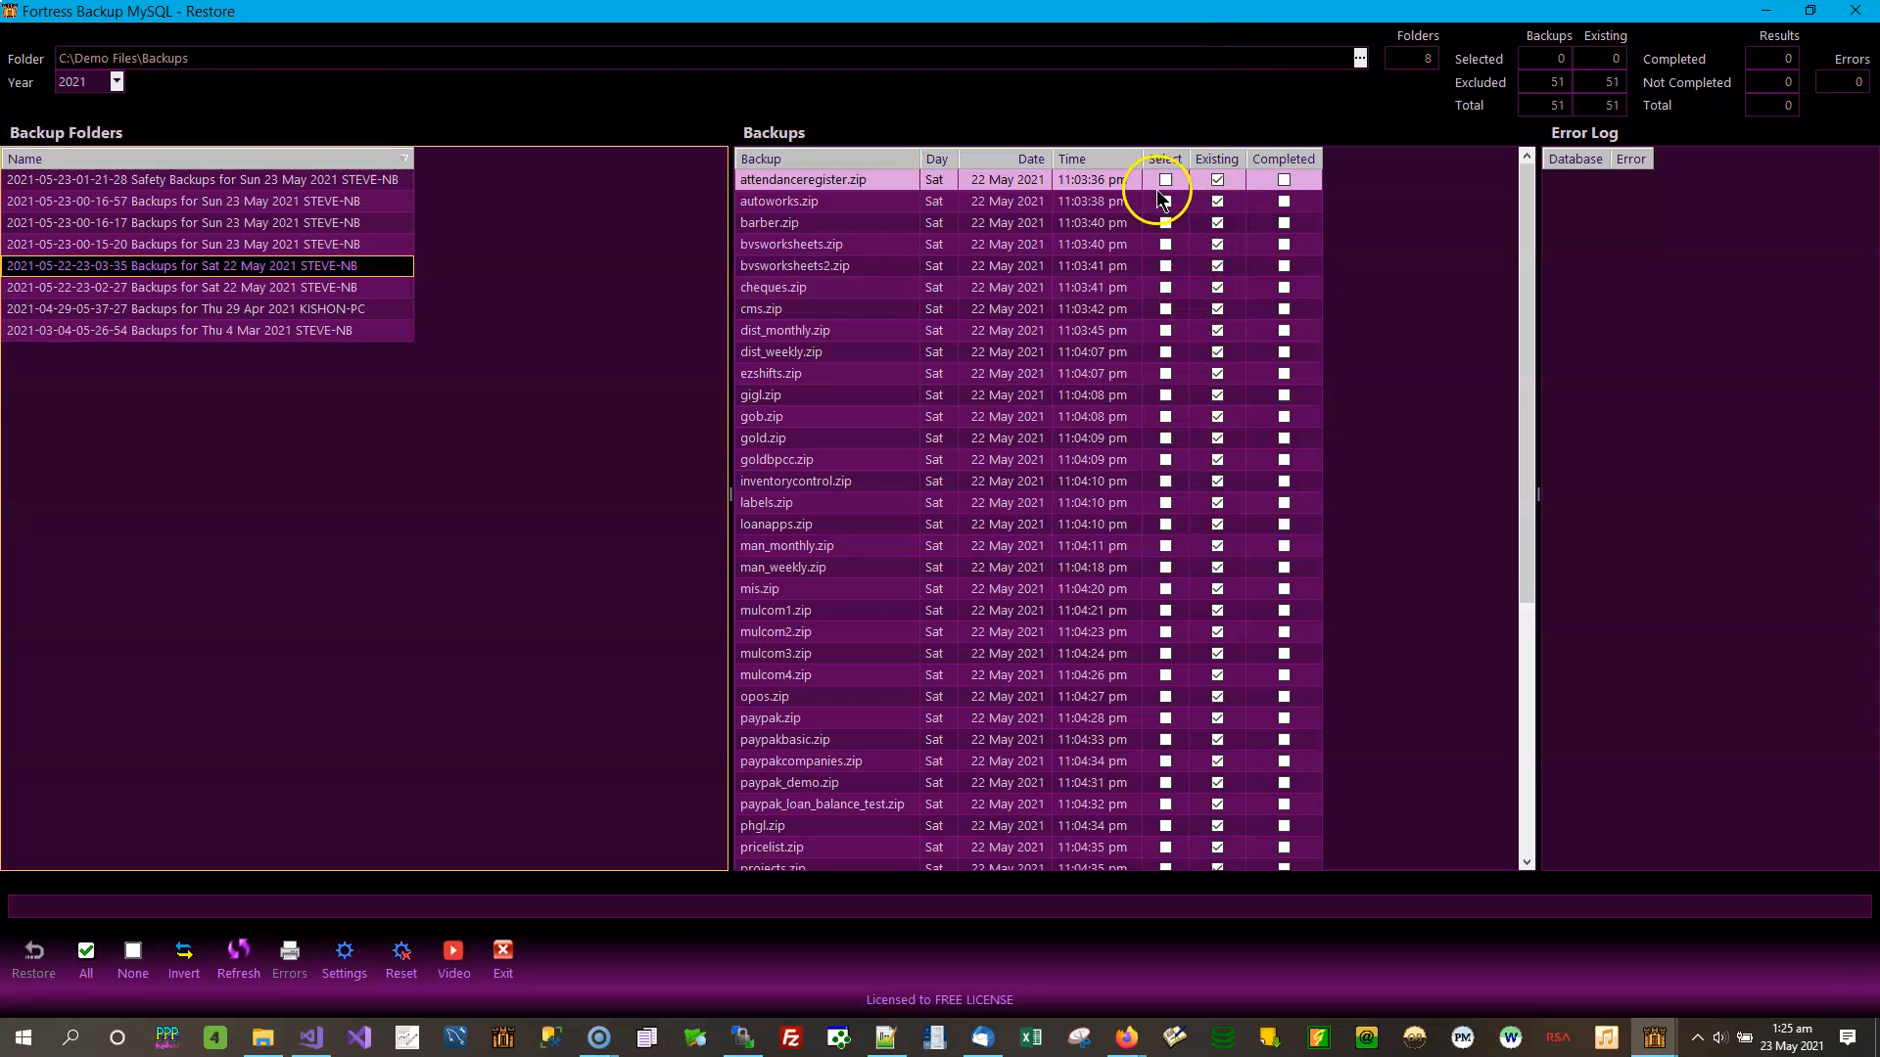
{"action": "left_click", "coordinate": [204, 224]}
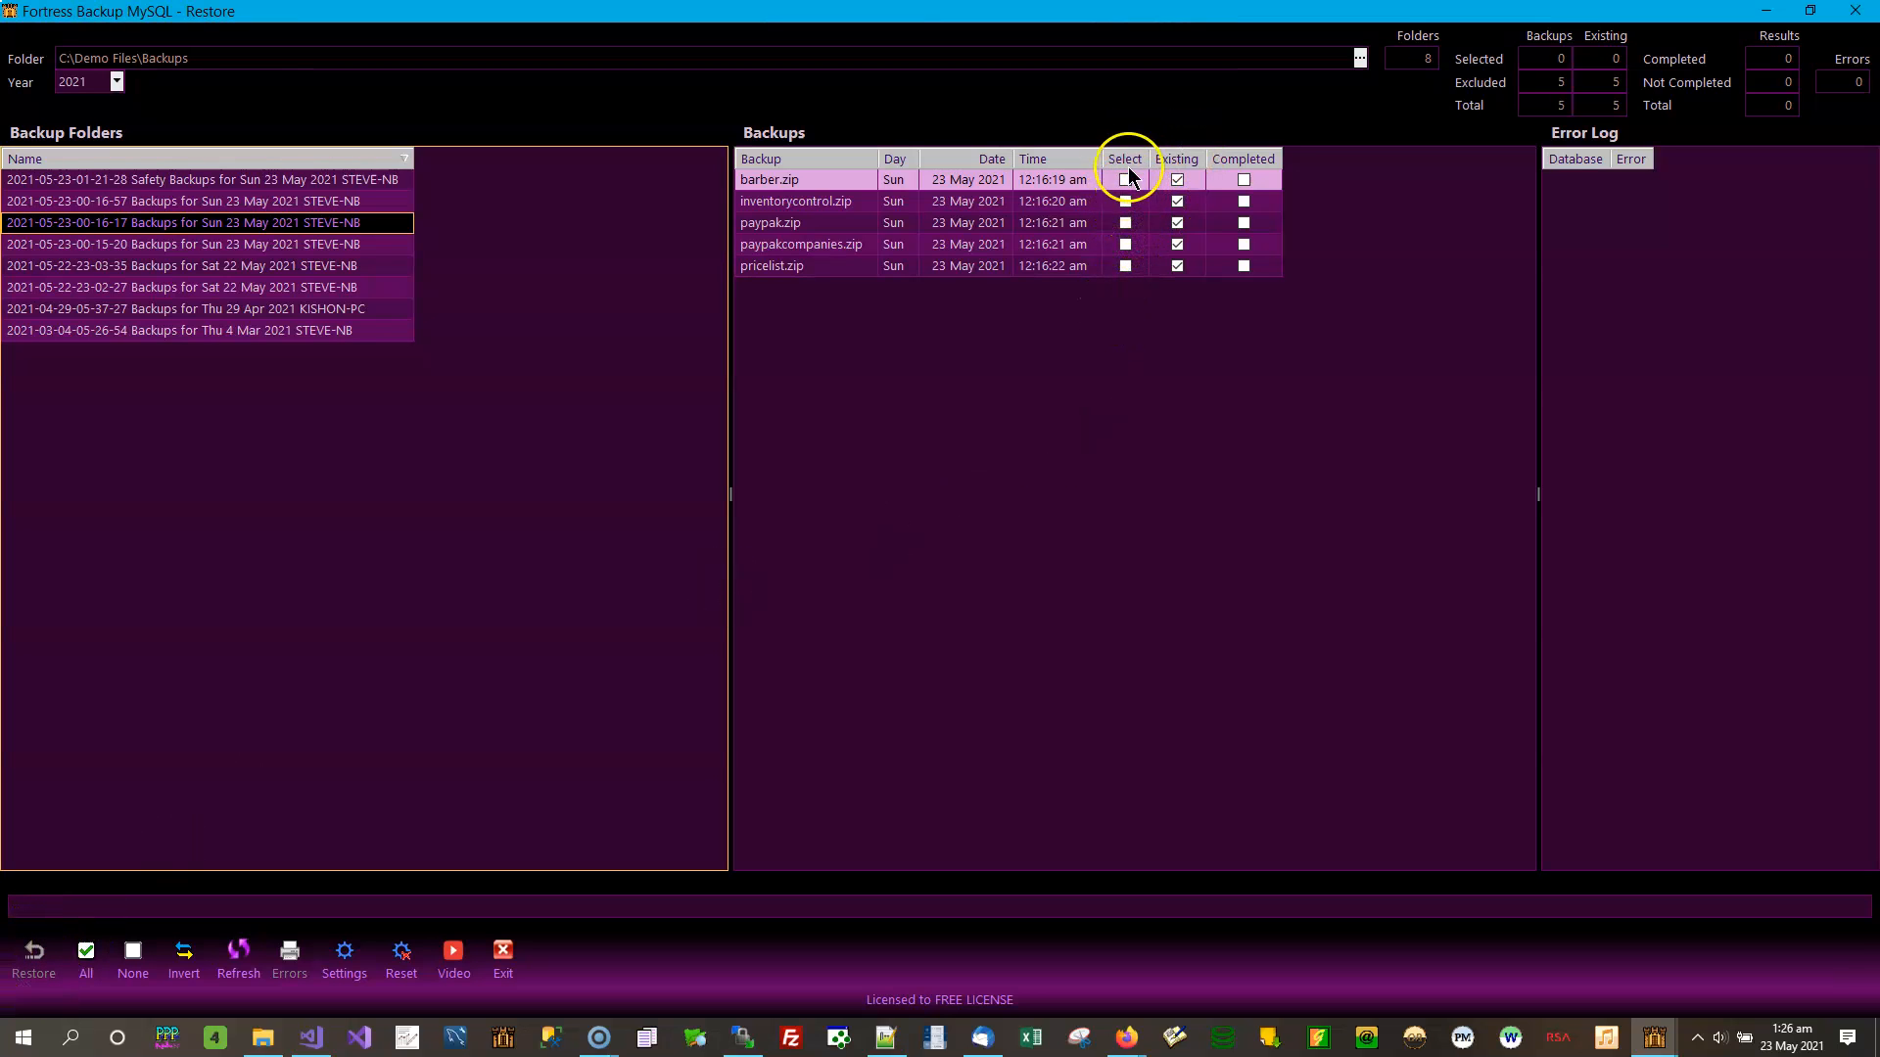
{"action": "left_click", "coordinate": [1125, 202]}
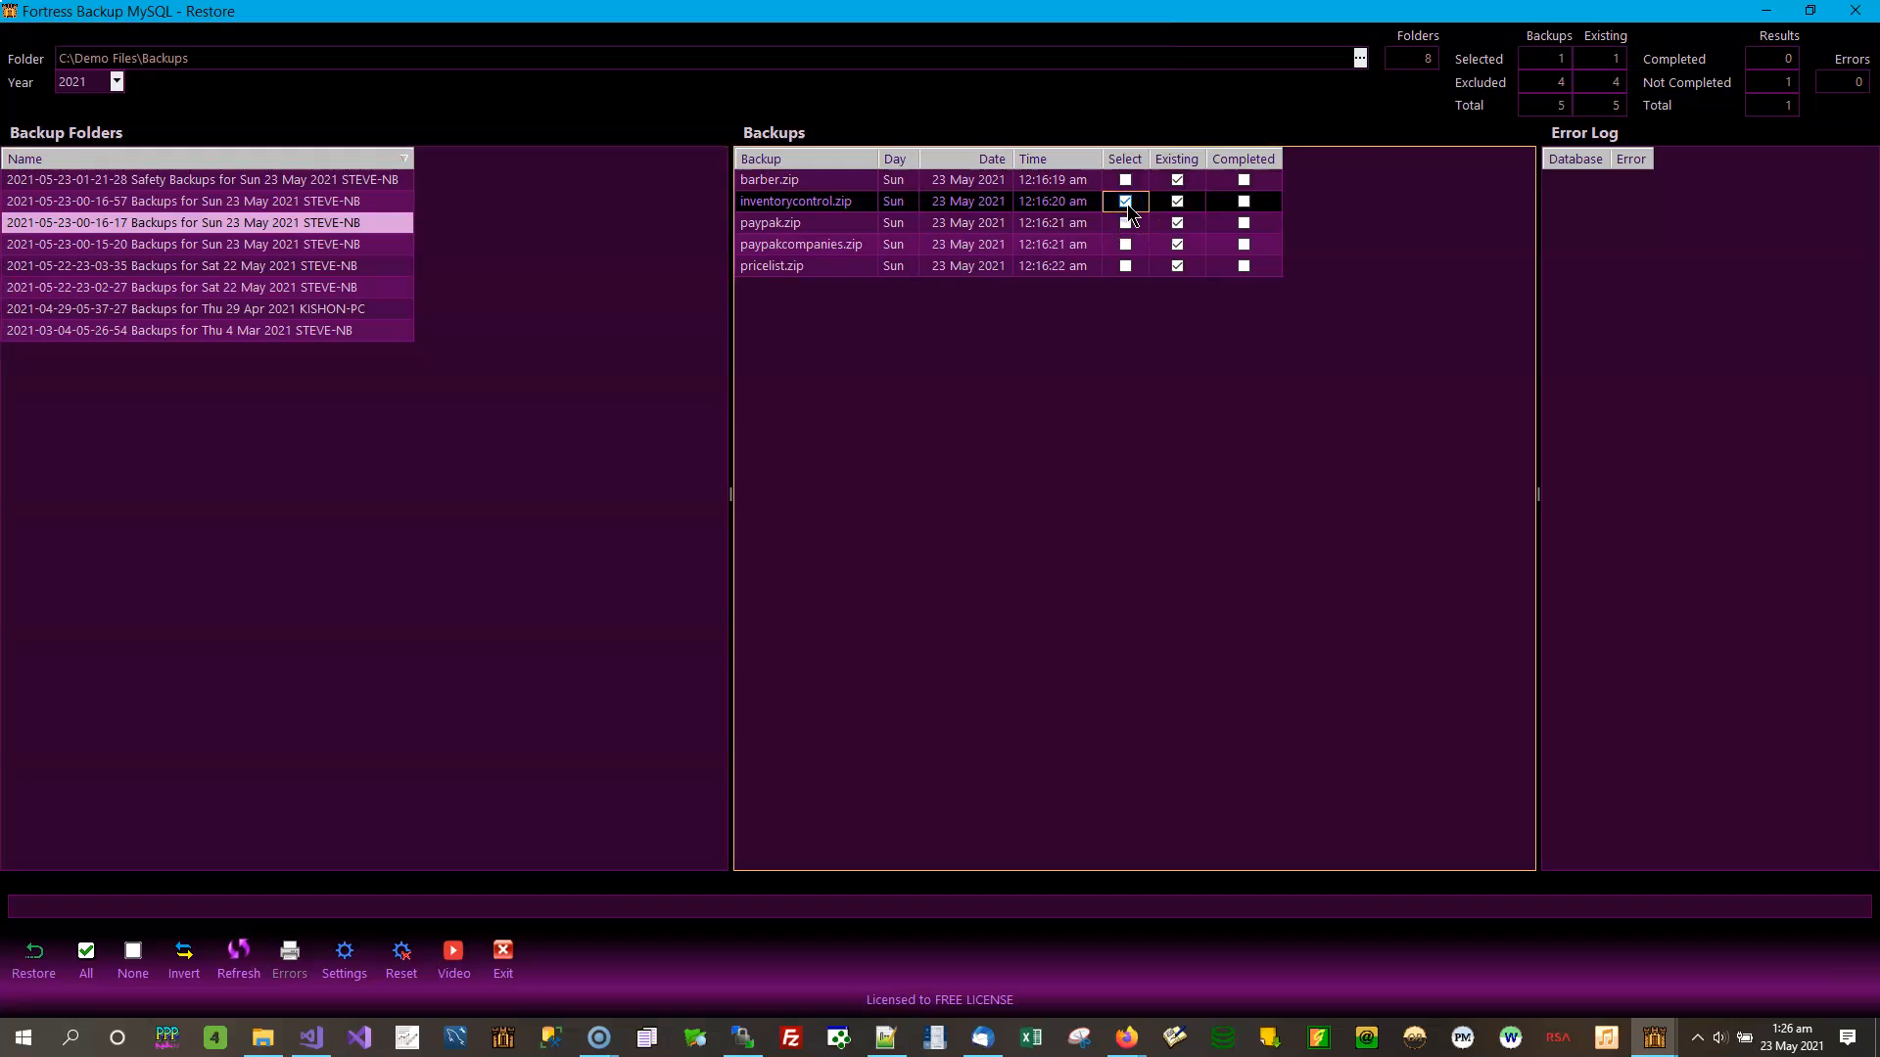